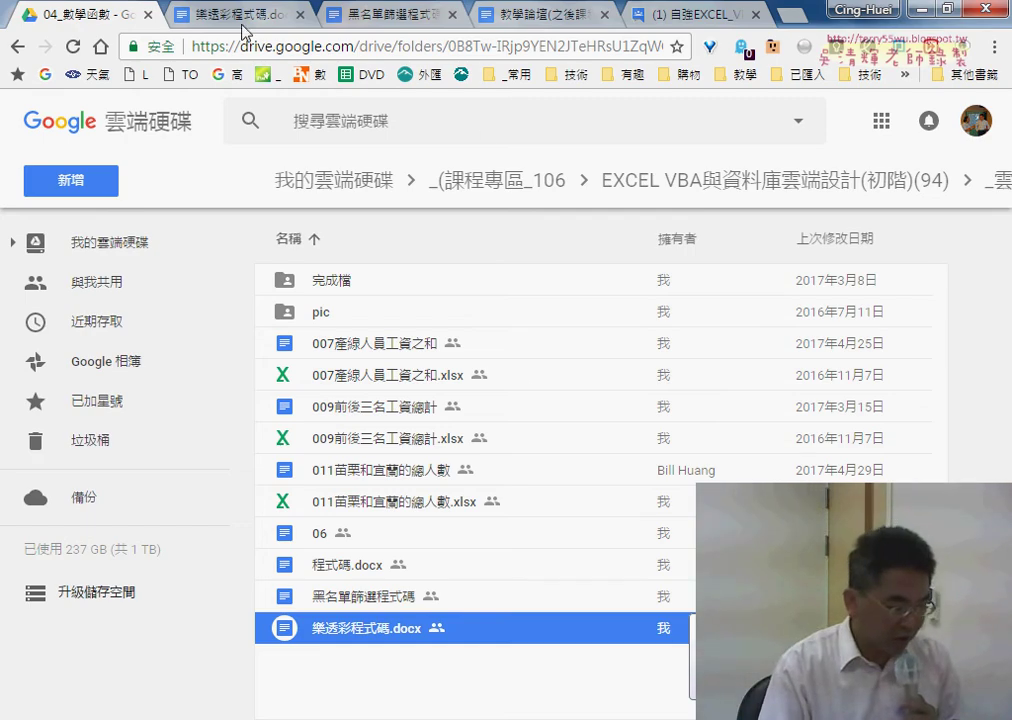
Open the lottery code reference document and dismiss the login failure message
left_click(243, 22)
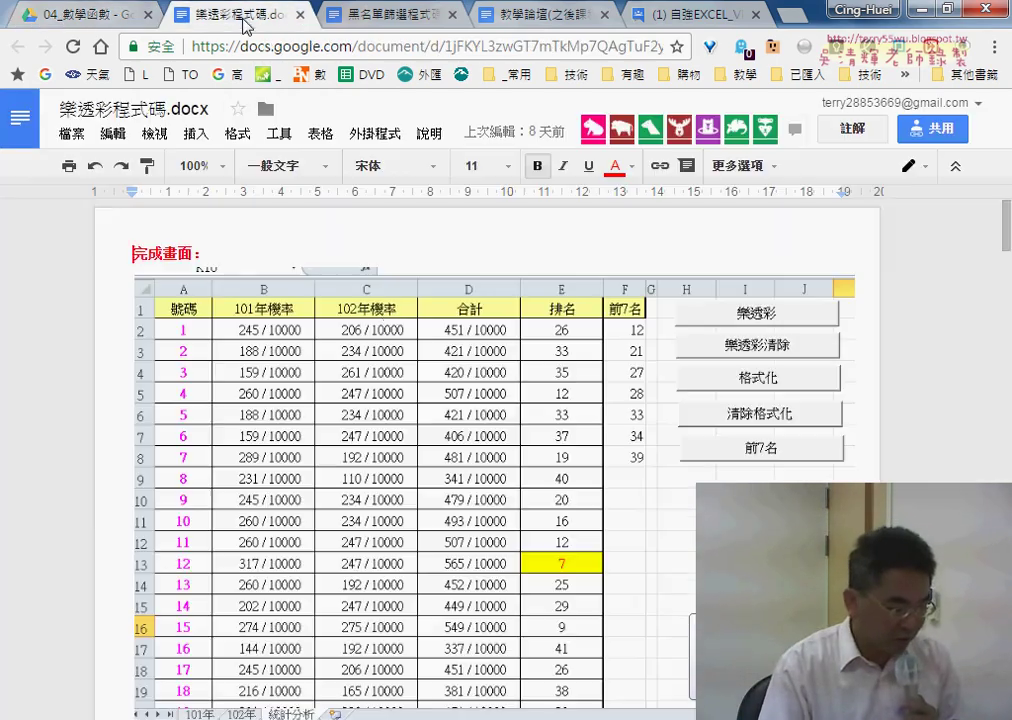
scroll(416, 458, "down", 1)
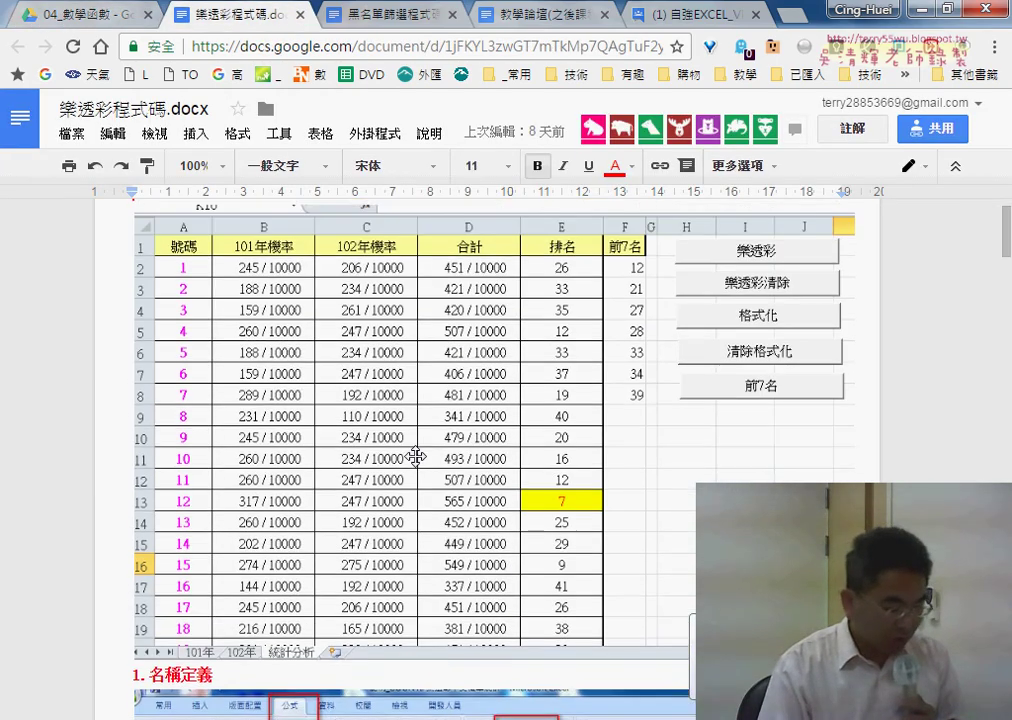
scroll(416, 458, "up", 1)
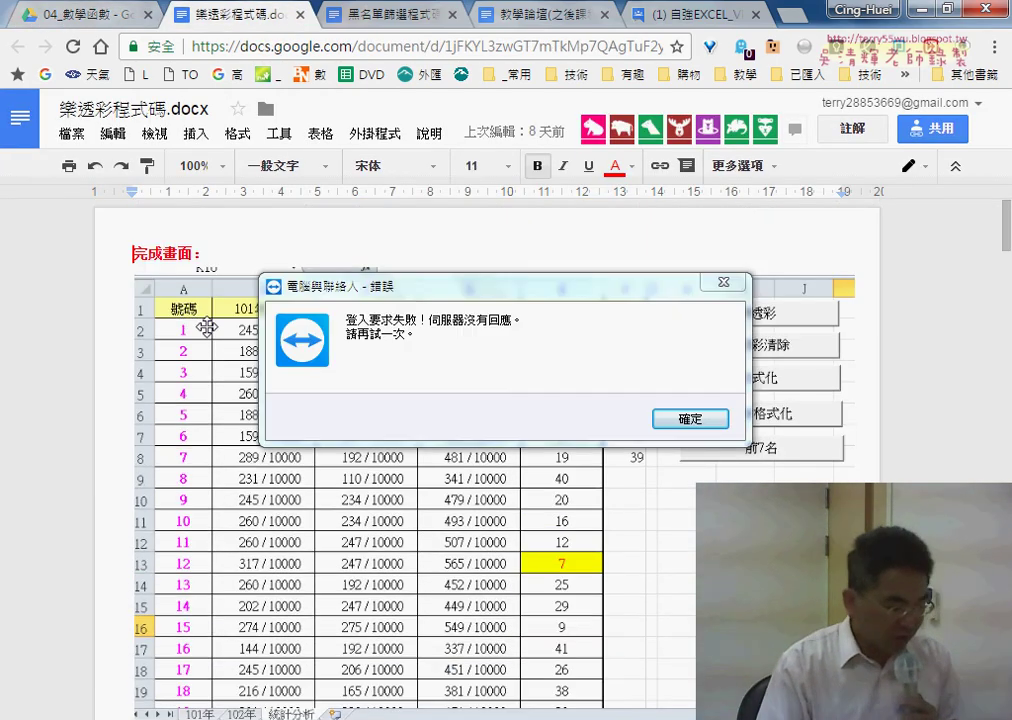
left_click(683, 419)
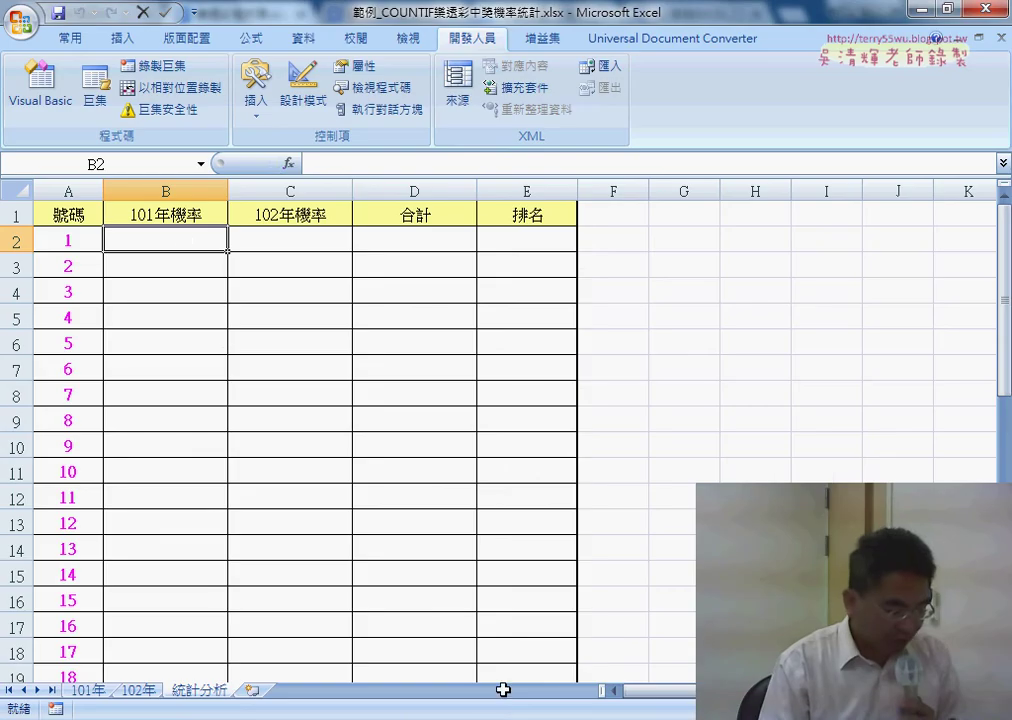
Draft a COUNTIF in B2 with range '101年'!D2:J100, then cancel it unfinished
type("=")
key("shift+F3")
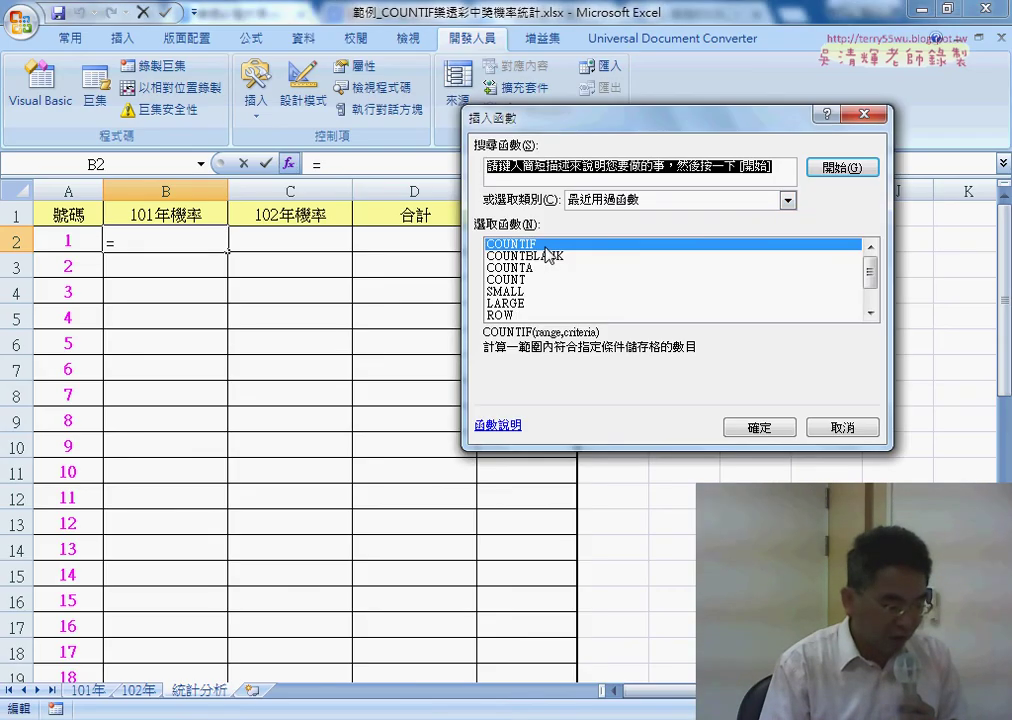
left_click(617, 205)
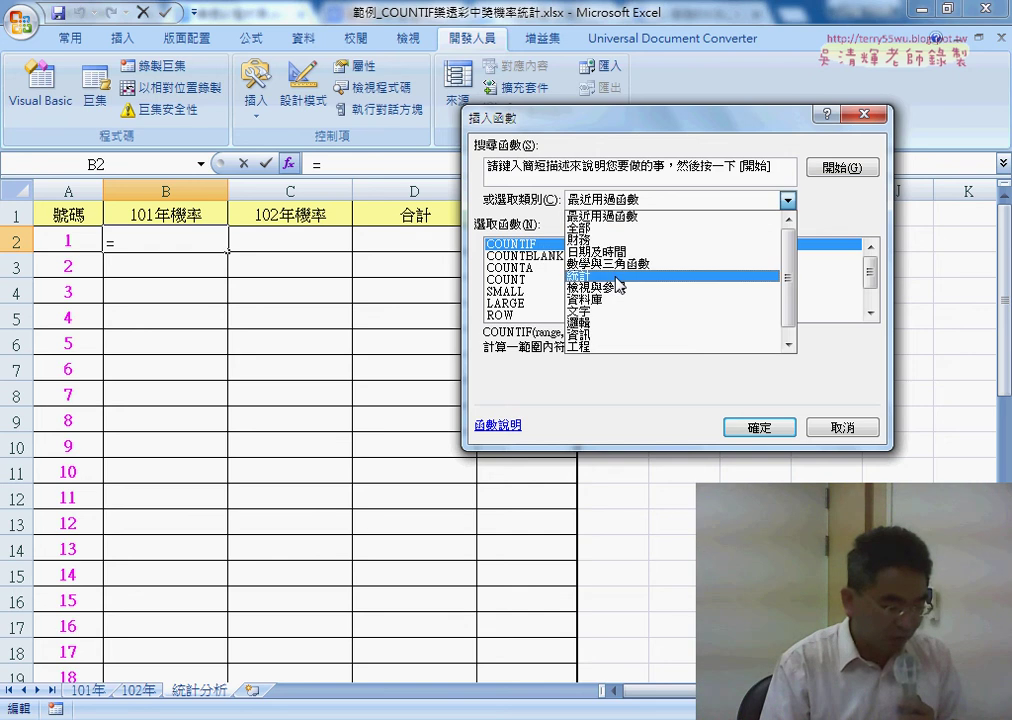
left_click(742, 425)
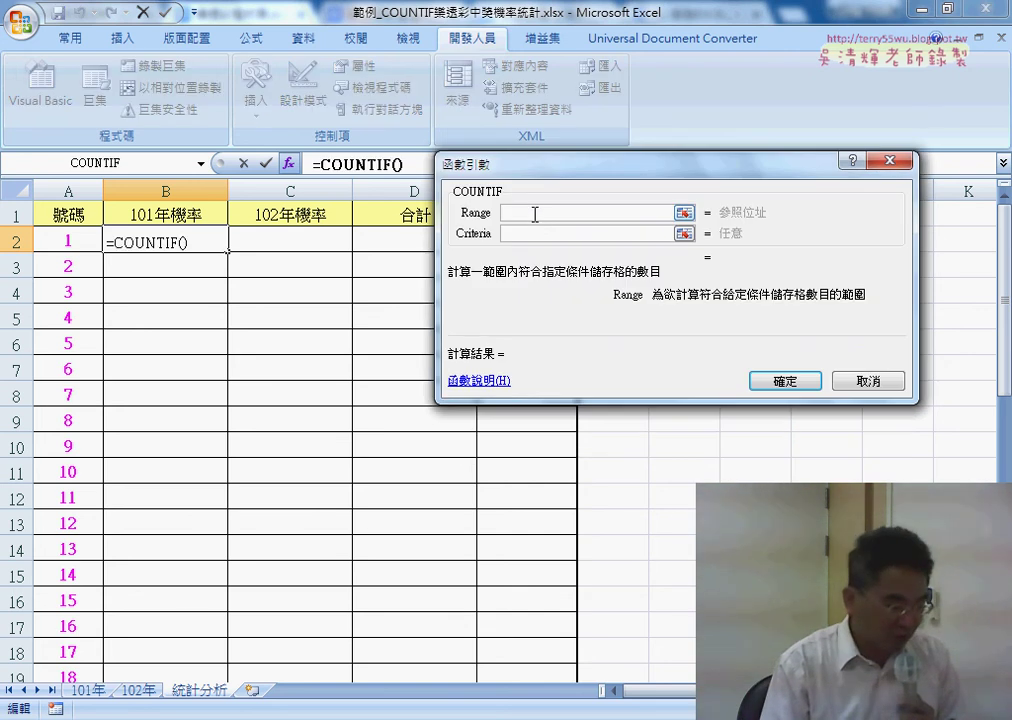
left_click(90, 694)
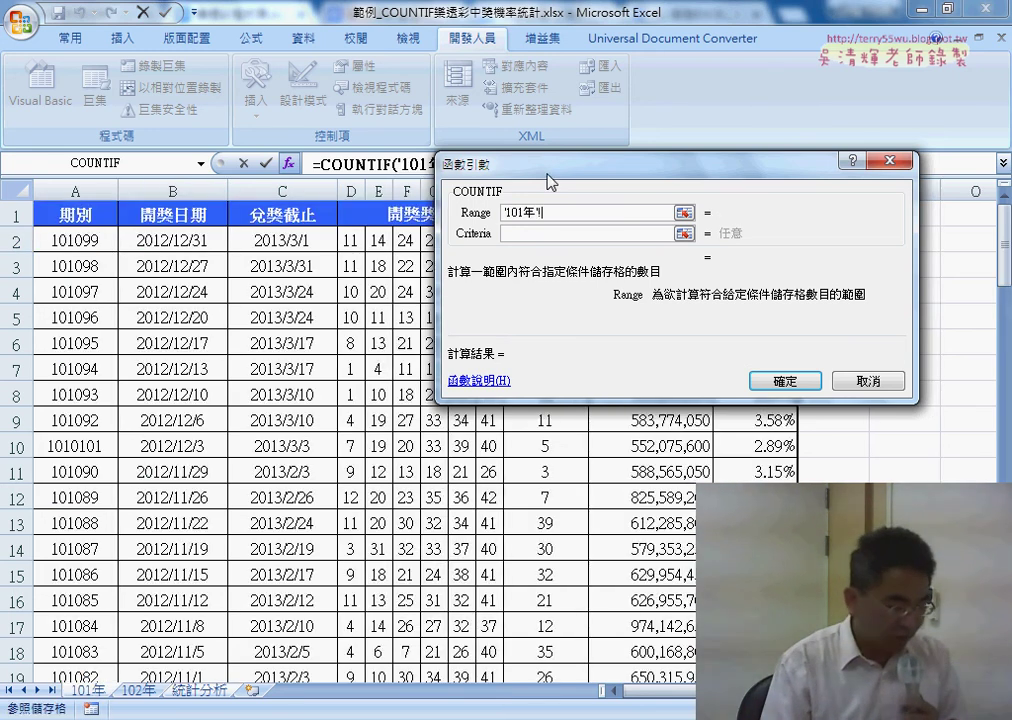
left_click_drag(548, 181, 425, 378)
left_click_drag(347, 241, 551, 248)
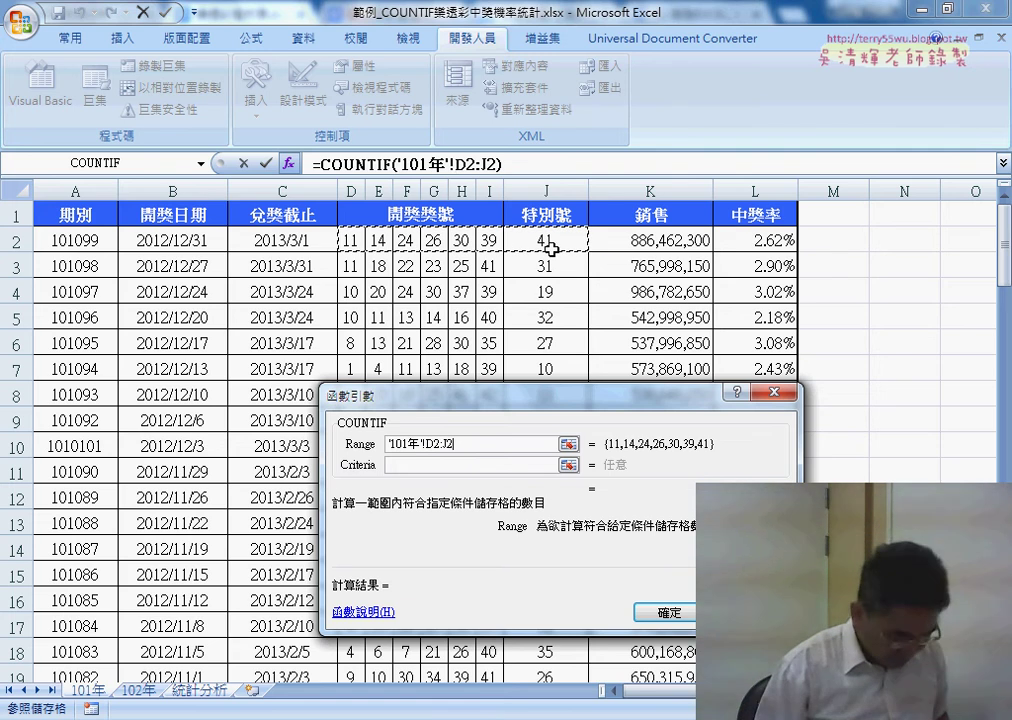
key("ctrl+shift+Down")
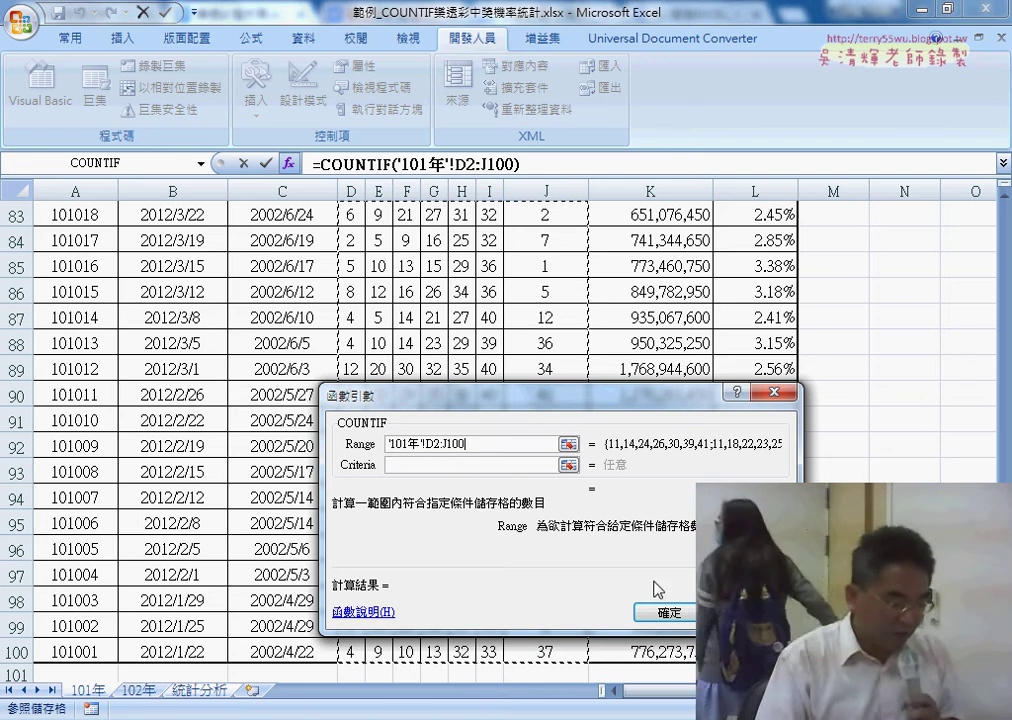
key("Escape")
On the 101年 sheet, select the draw numbers from D2:J2 down to J100
left_click(88, 690)
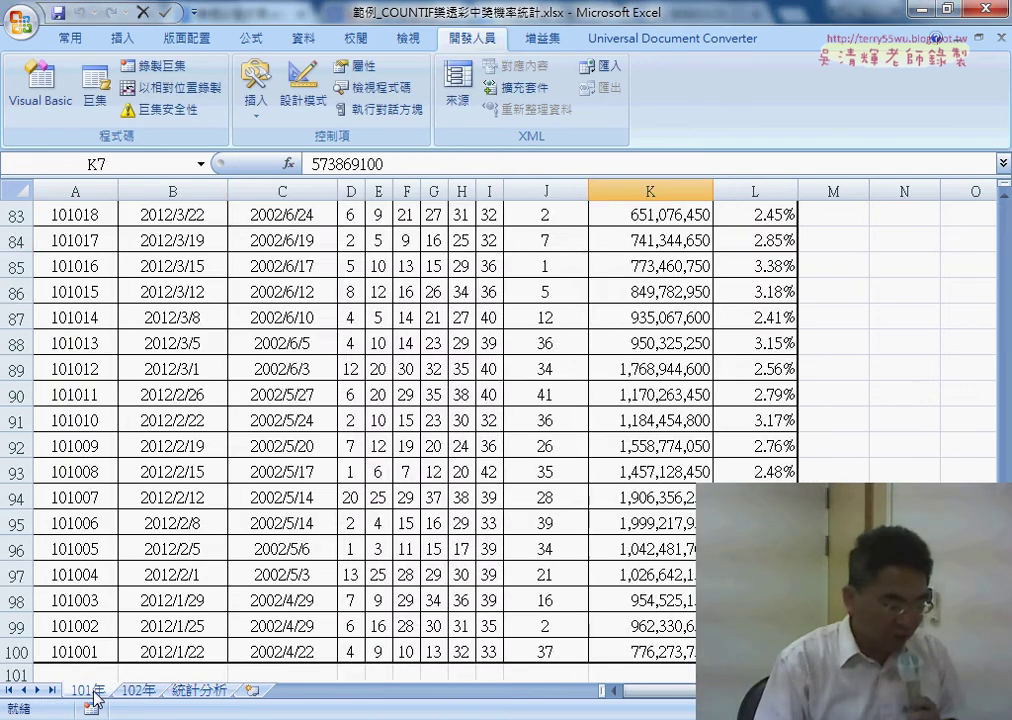
scroll(323, 544, "up", 5)
scroll(322, 543, "up", 11)
scroll(320, 549, "up", 11)
scroll(320, 549, "up", 1)
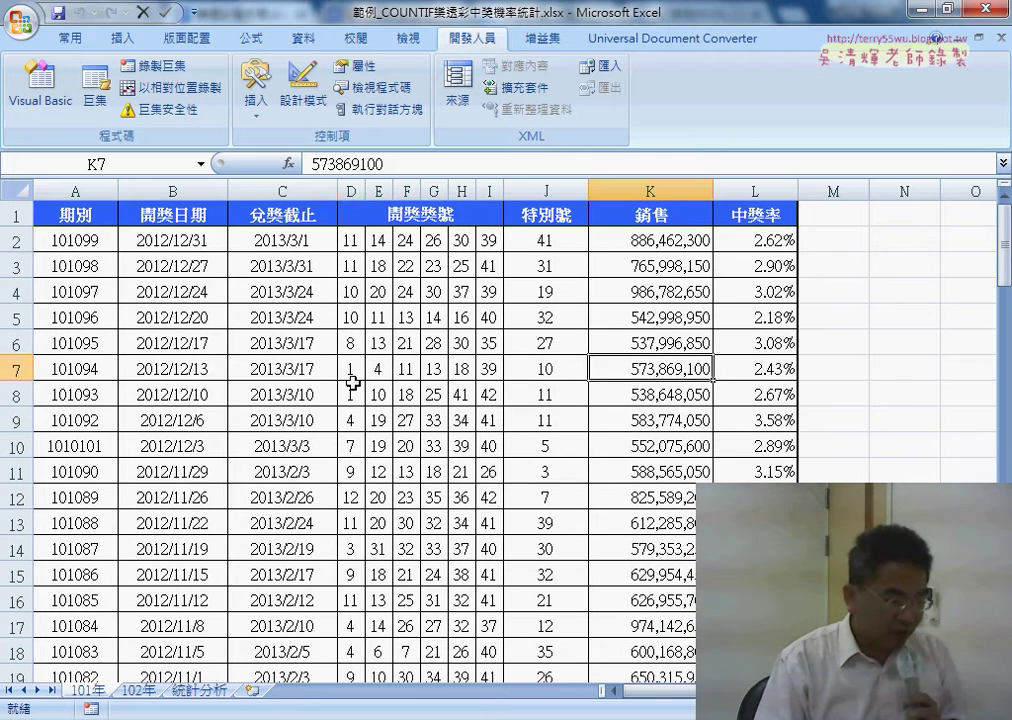
left_click_drag(357, 239, 559, 240)
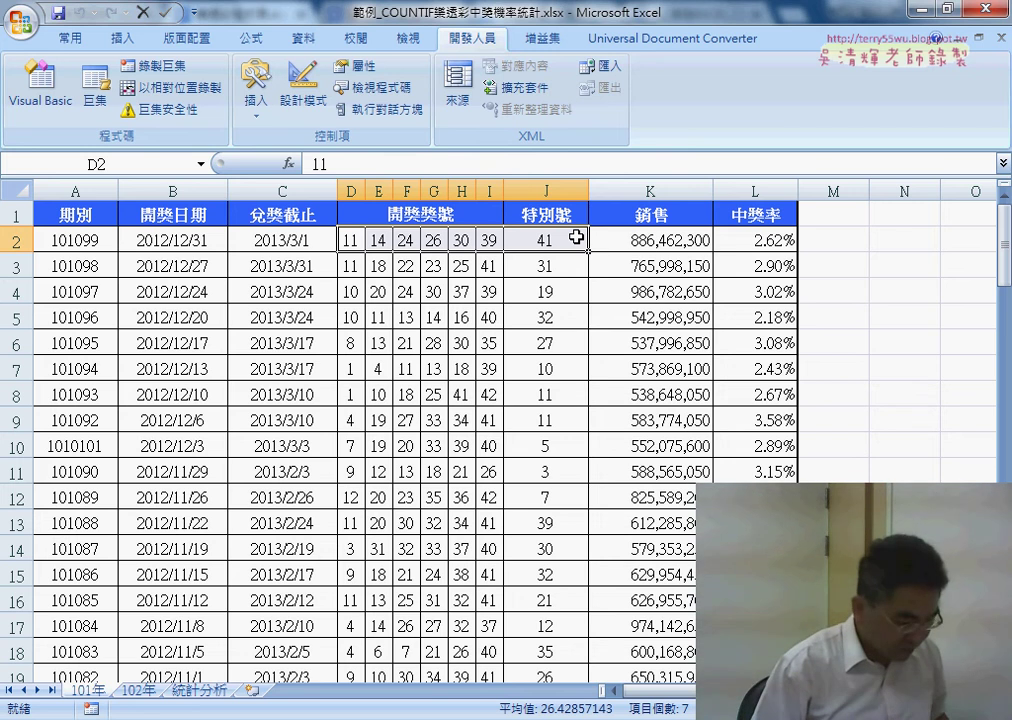
key("ctrl+shift+Down")
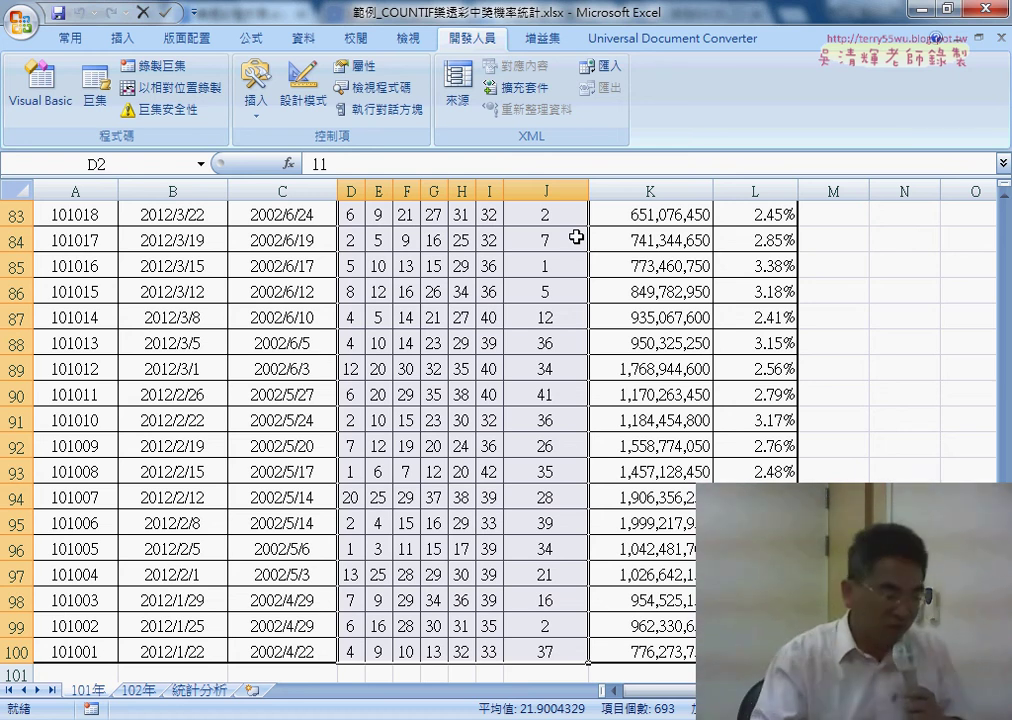
Define the name 開獎101 for the selected 101年 draw numbers
left_click(254, 38)
left_click(580, 66)
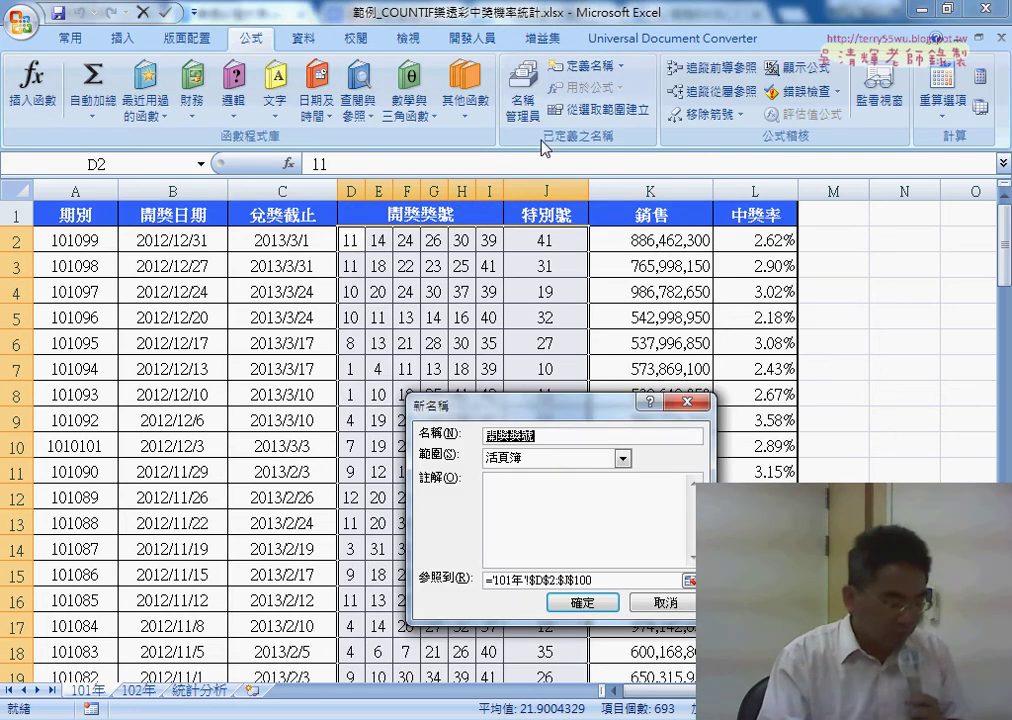
left_click(551, 436)
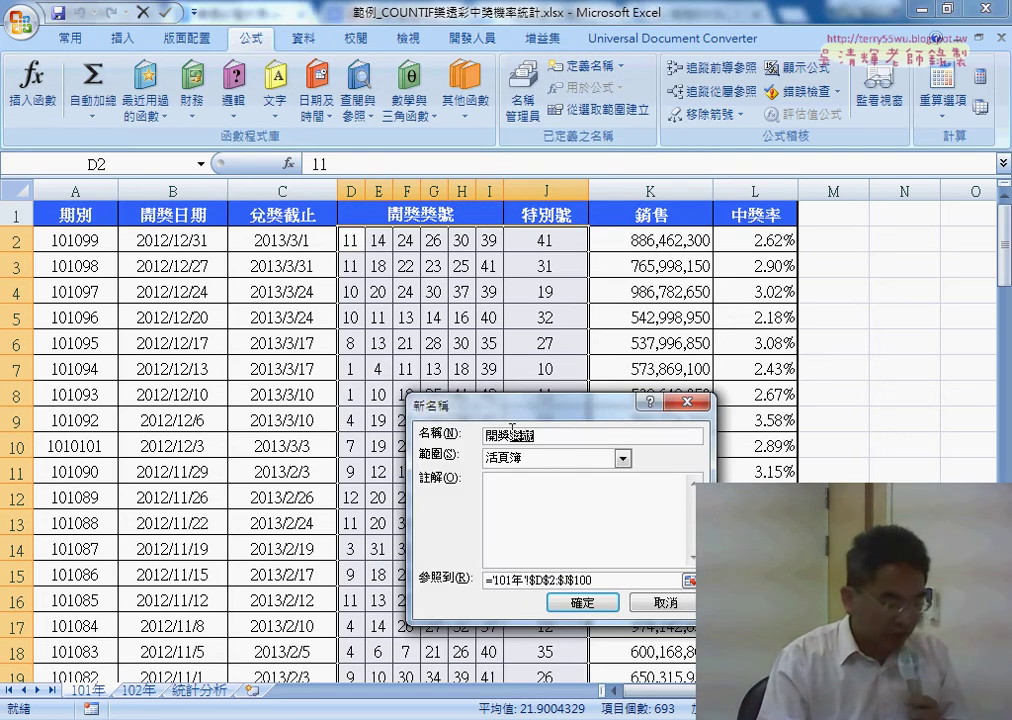
key("BackSpace")
key("BackSpace")
type("101")
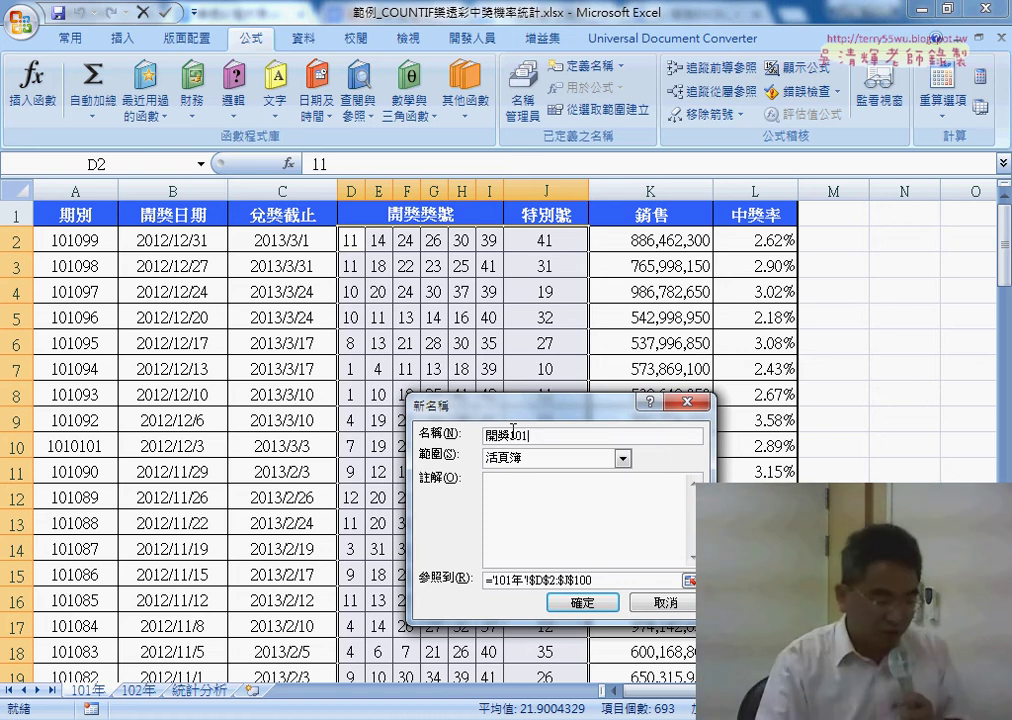
left_click(580, 603)
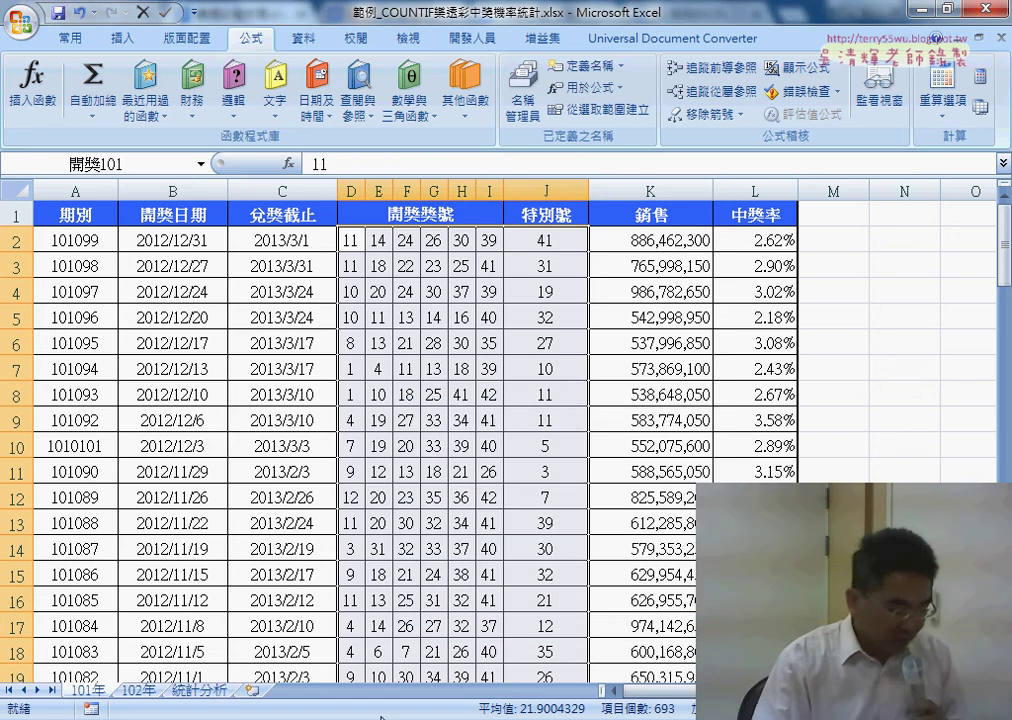
Name the 102年 draw numbers D2:J105 開獎102 and go back to 統計分析
left_click(138, 690)
left_click(354, 240)
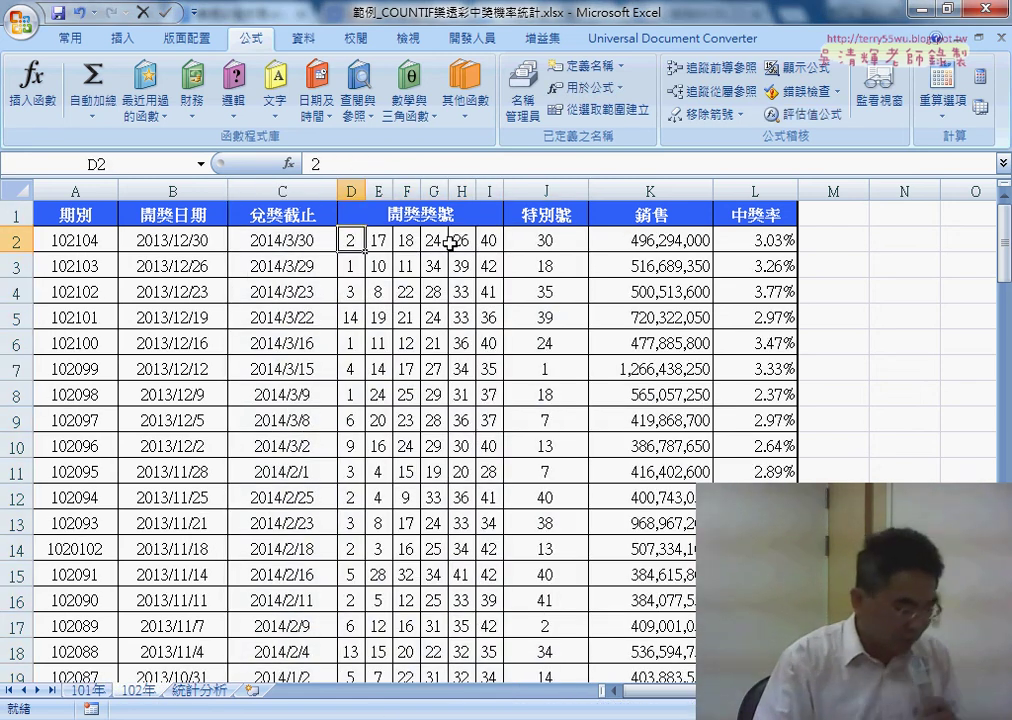
left_click(533, 244, "shift")
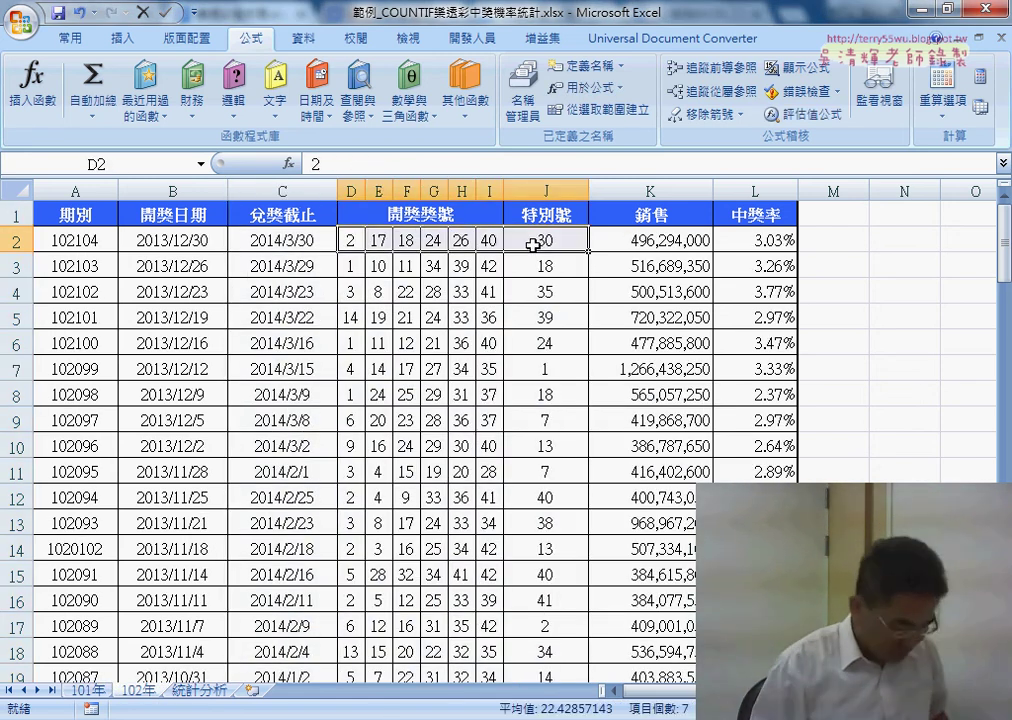
key("ctrl+shift+Down")
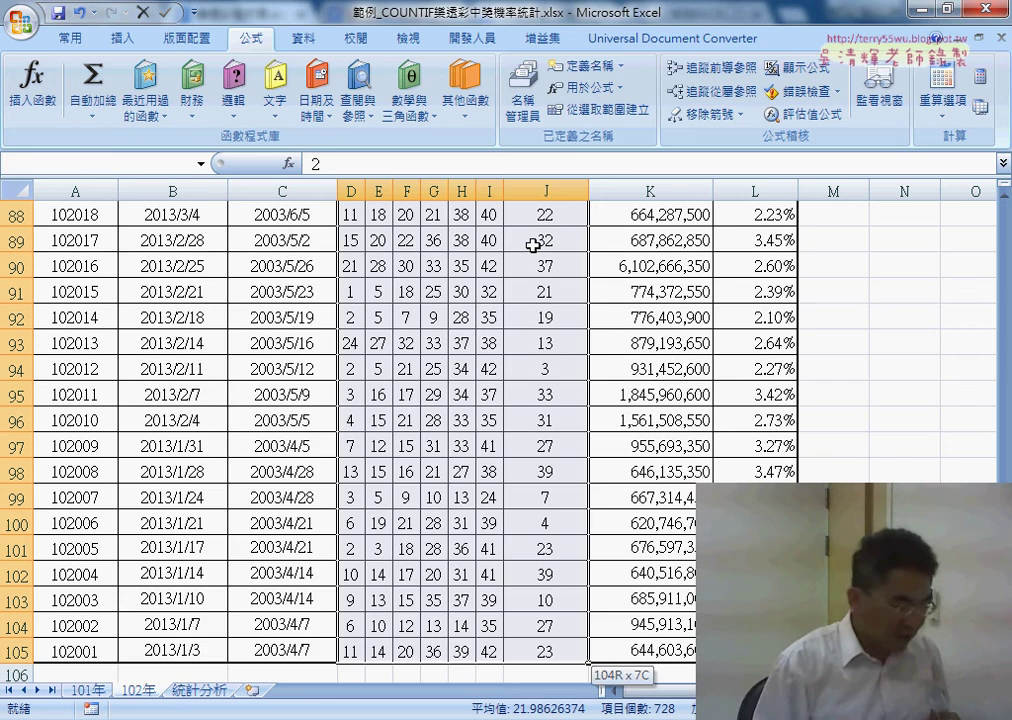
left_click(583, 66)
left_click(516, 430)
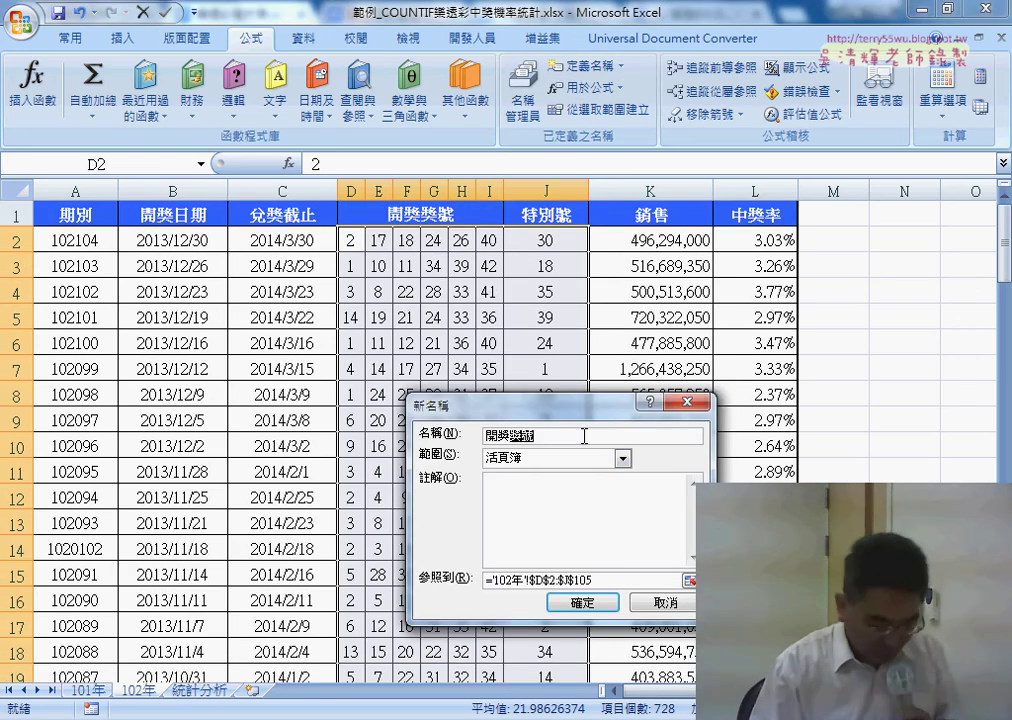
type("2")
key("Return")
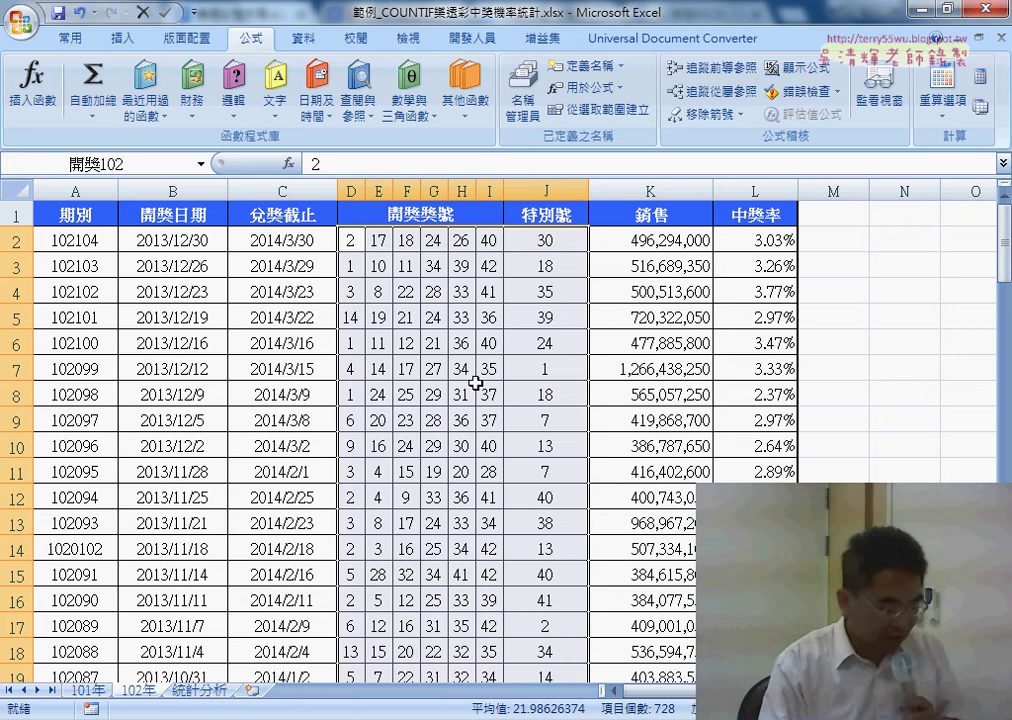
left_click(203, 697)
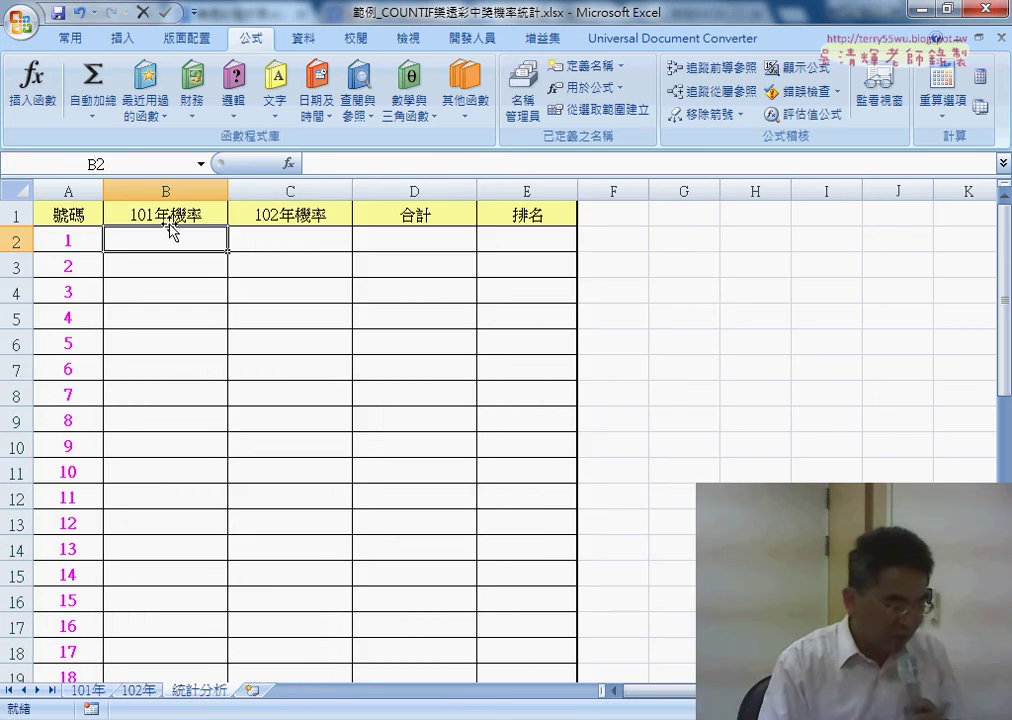
Enter =COUNTIF(開獎101,A2) in B2 of 統計分析, which returns 17
left_click(289, 163)
double_click(413, 478)
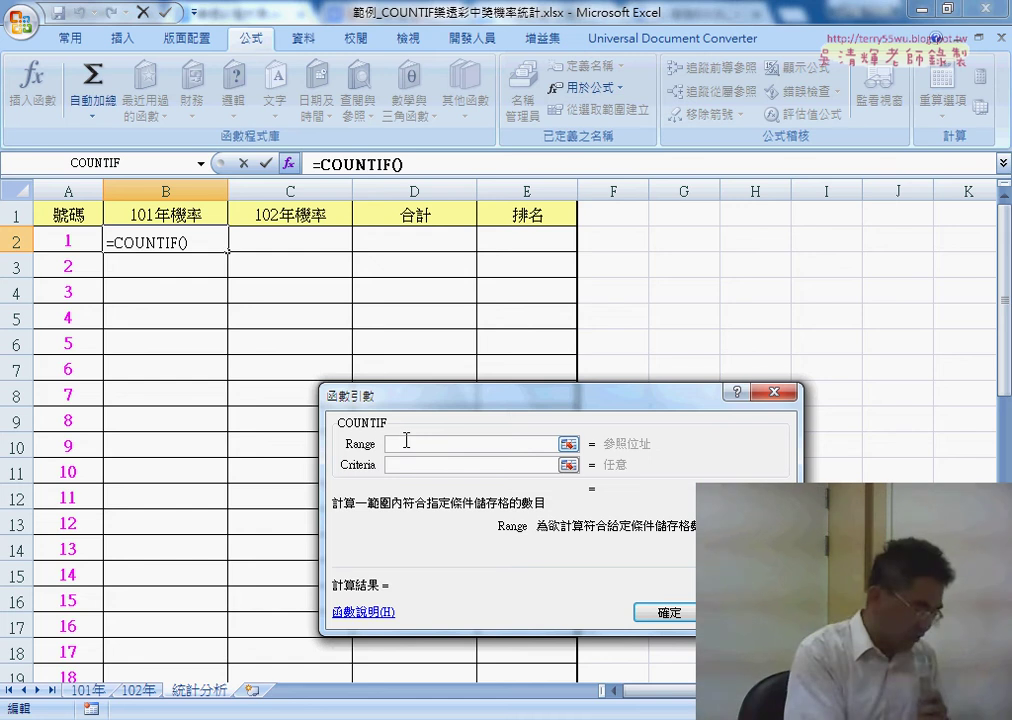
key("F3")
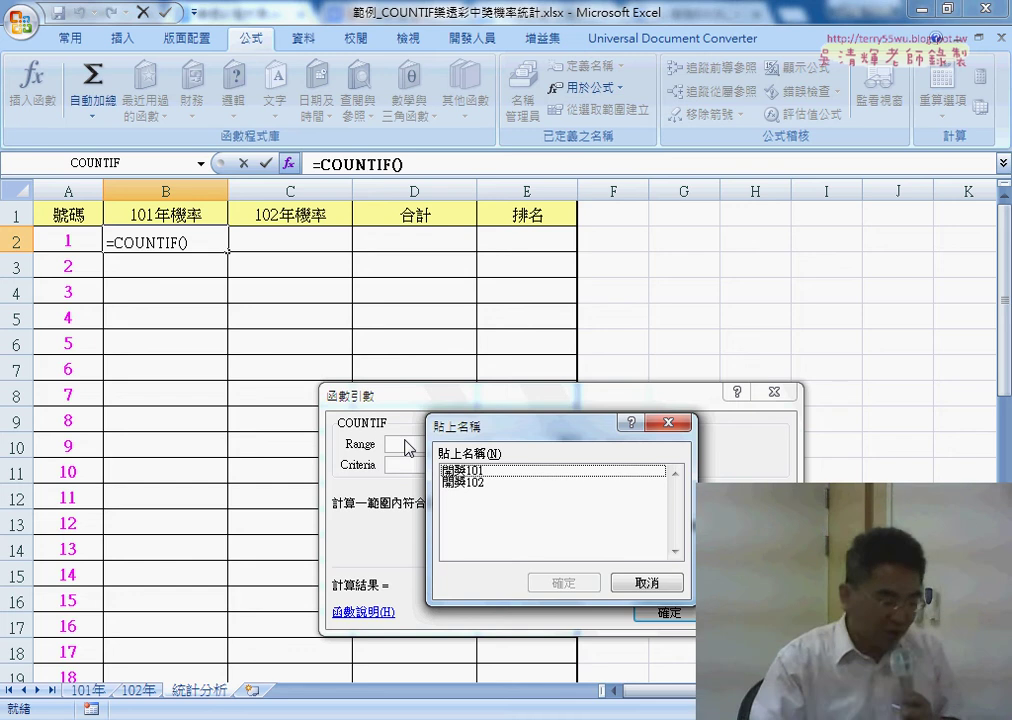
left_click(490, 471)
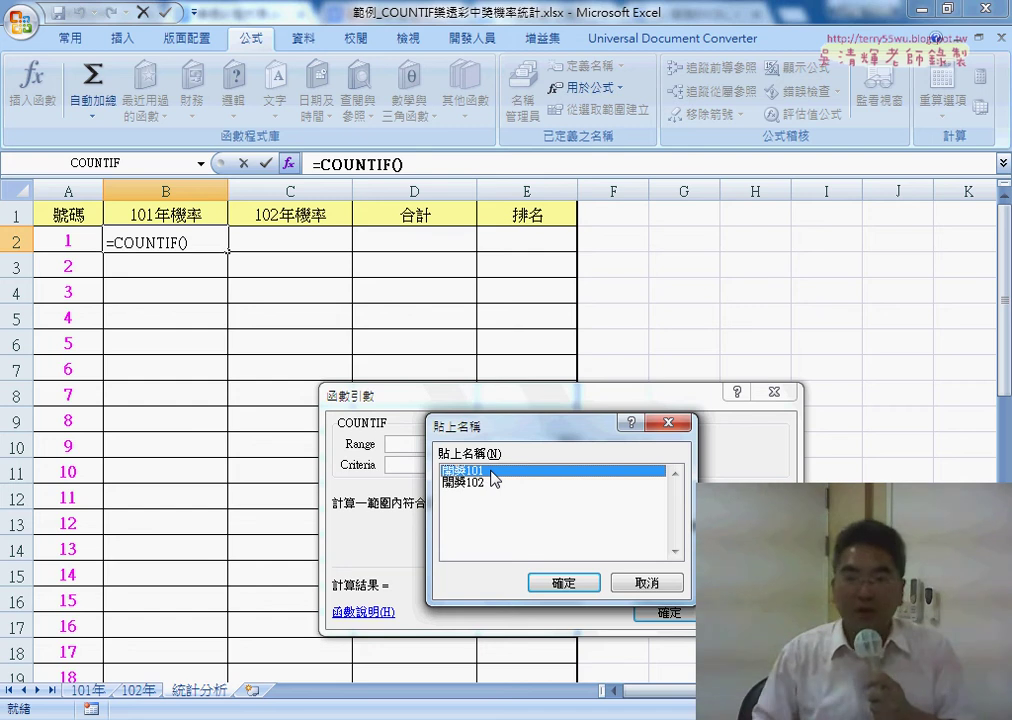
left_click(564, 584)
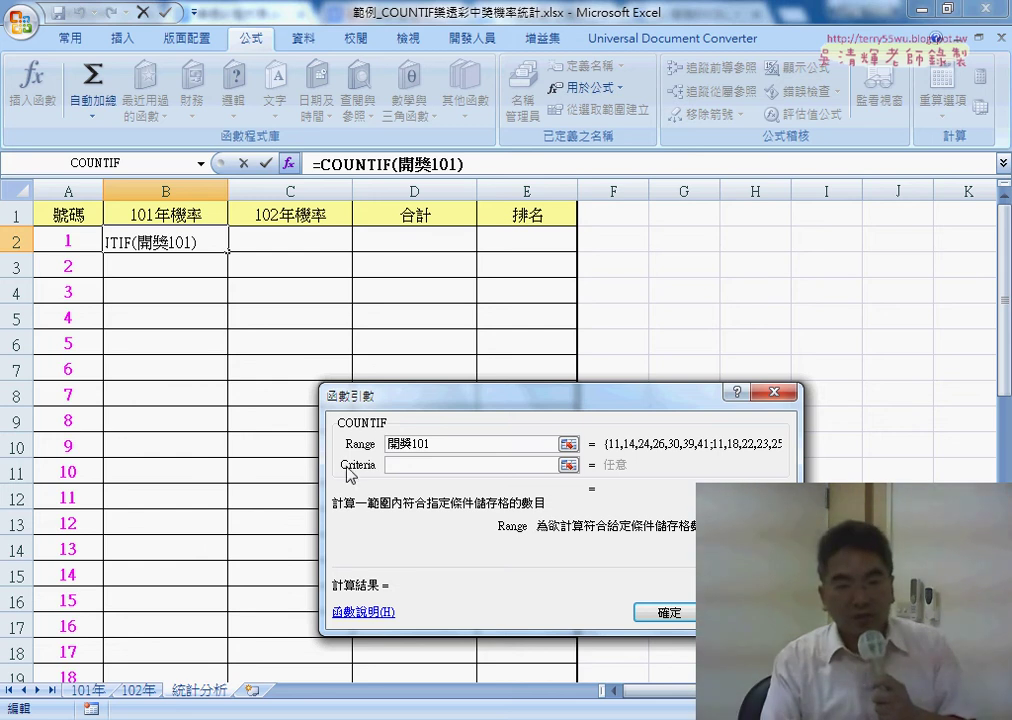
left_click(389, 466)
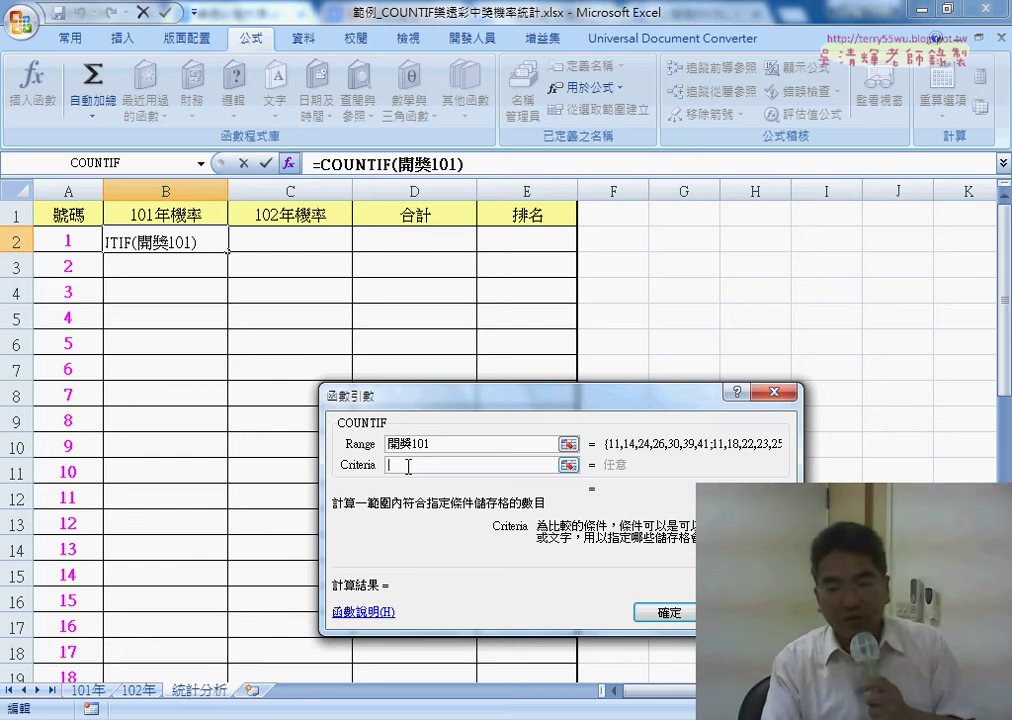
left_click(66, 242)
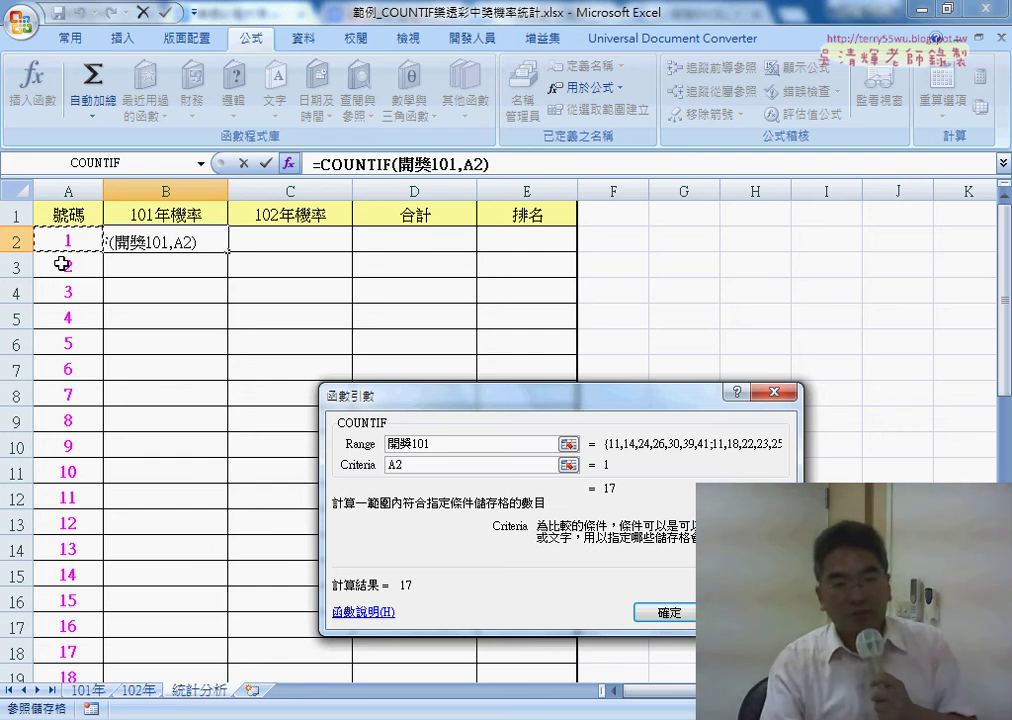
left_click(658, 620)
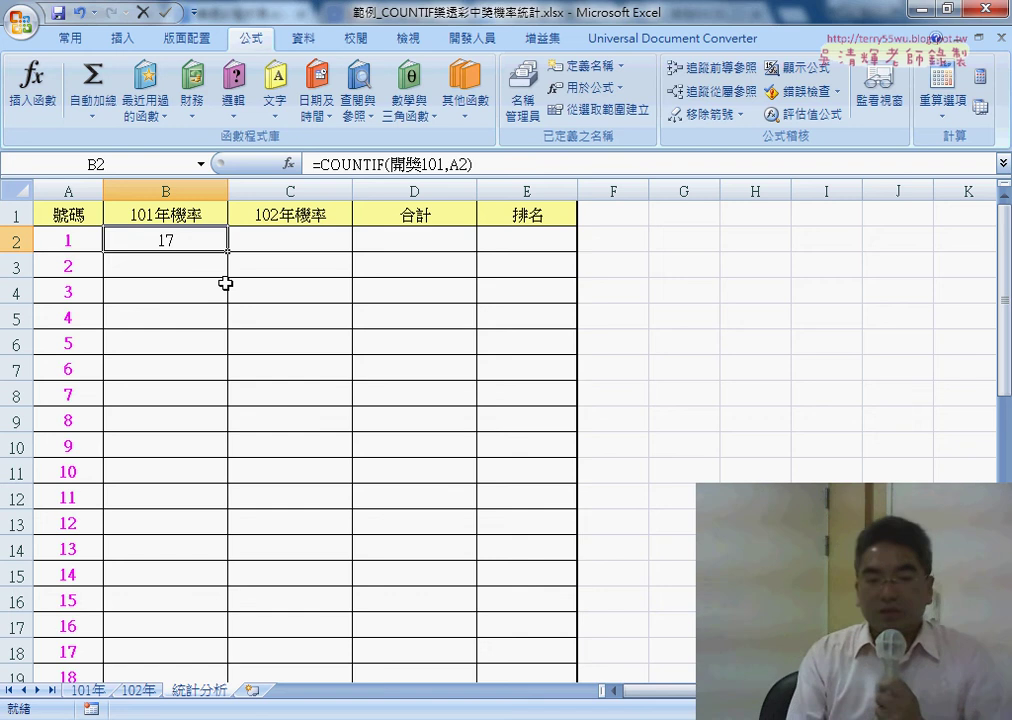
left_click(88, 690)
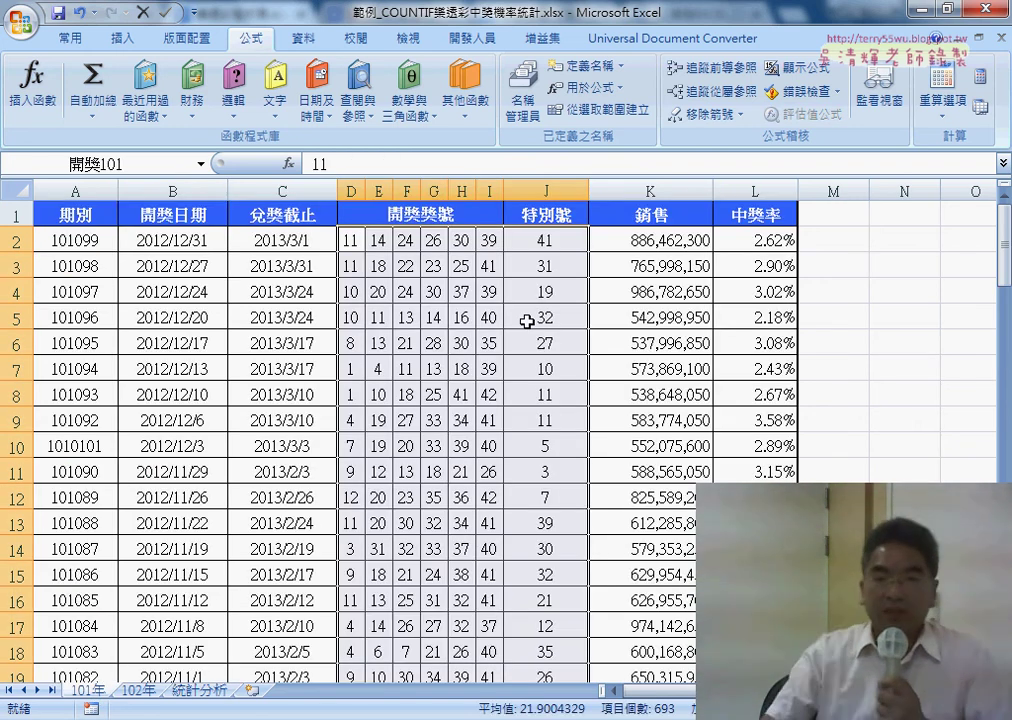
Inspect the 101年 draw numbers in D2:J2, jumping down to row 100 and back
left_click(352, 368)
left_click(355, 395)
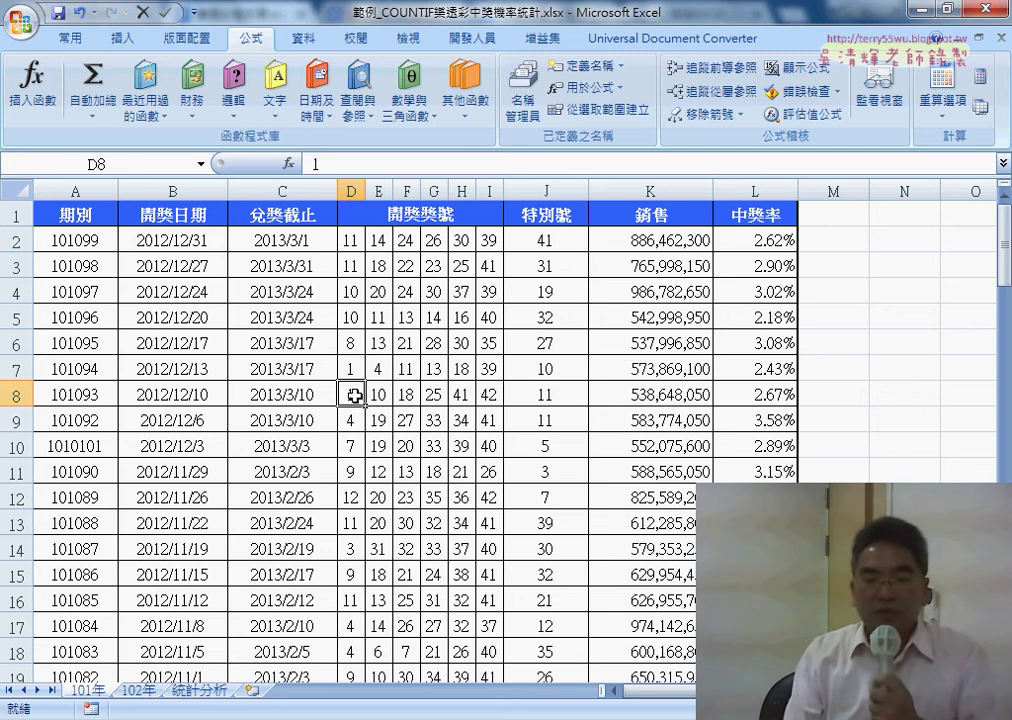
left_click(200, 690)
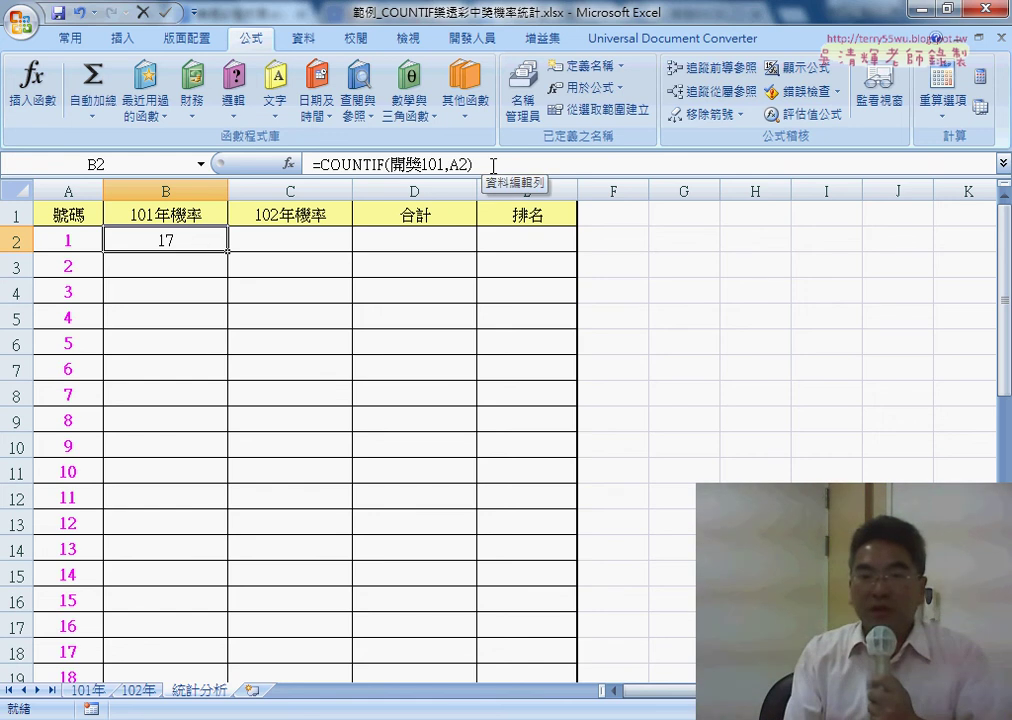
left_click(88, 690)
left_click_drag(354, 241, 539, 243)
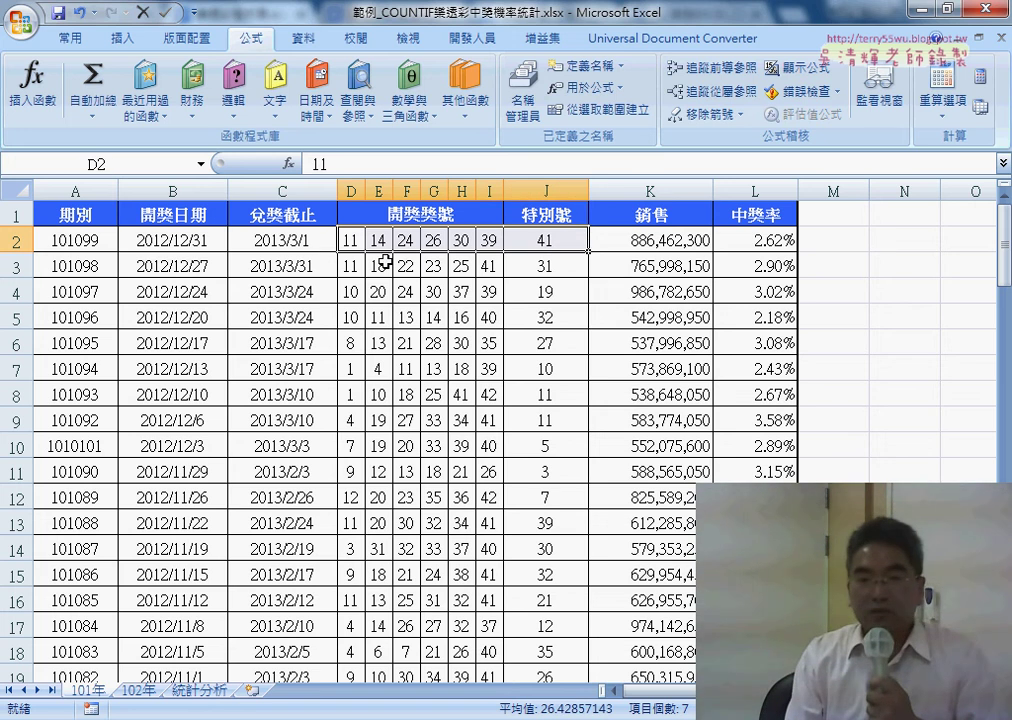
left_click_drag(352, 241, 468, 241)
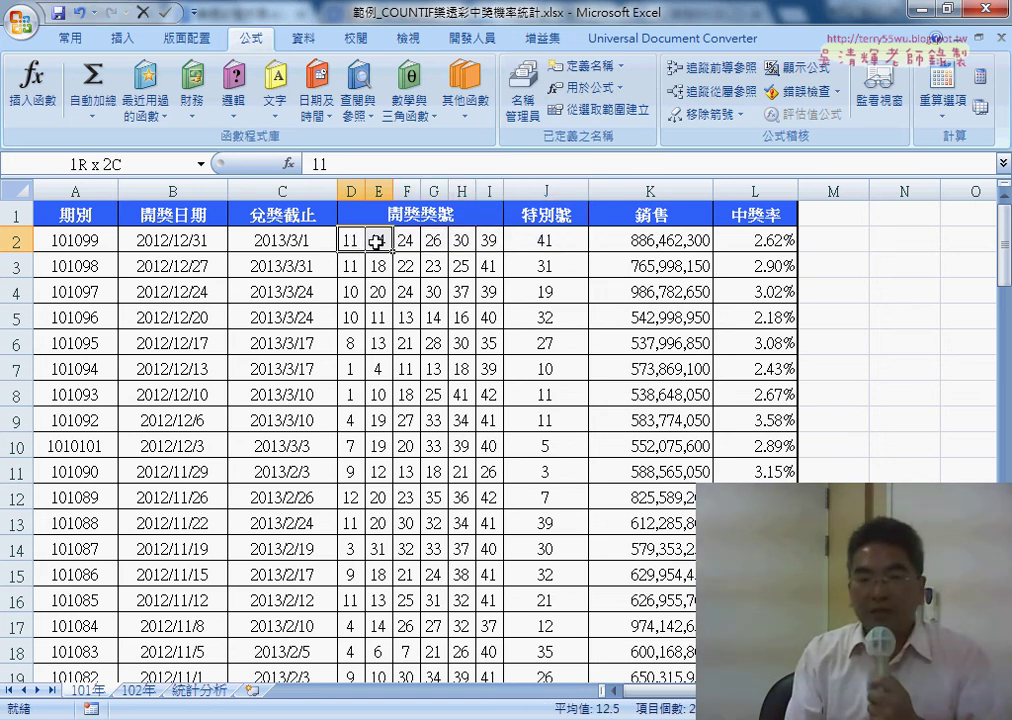
left_click(544, 242)
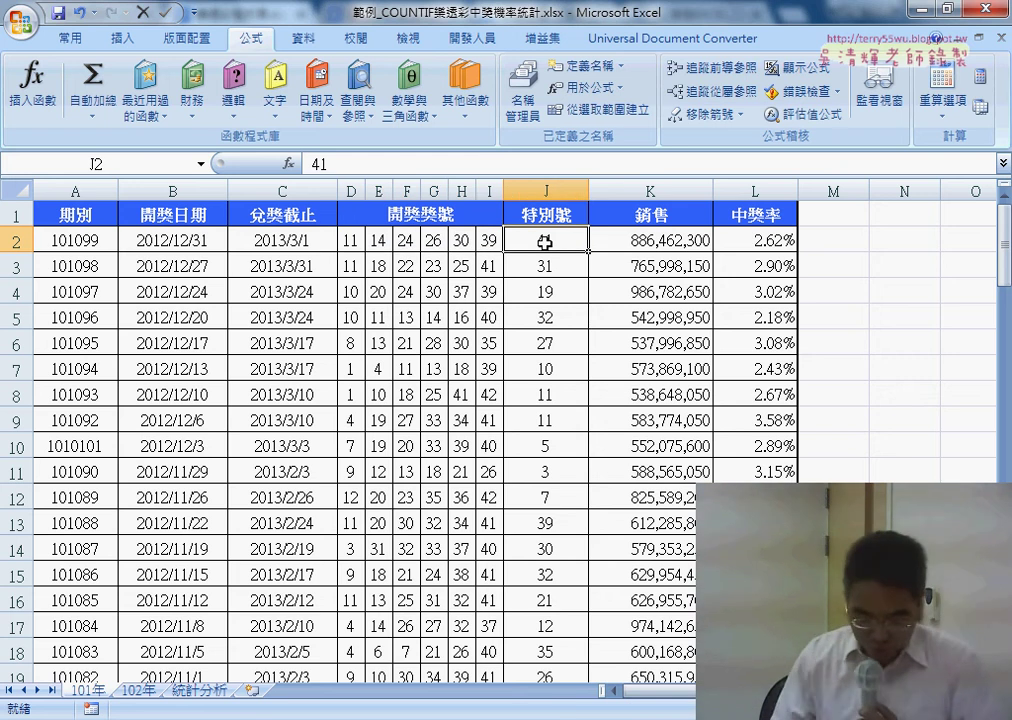
key("ctrl+Down")
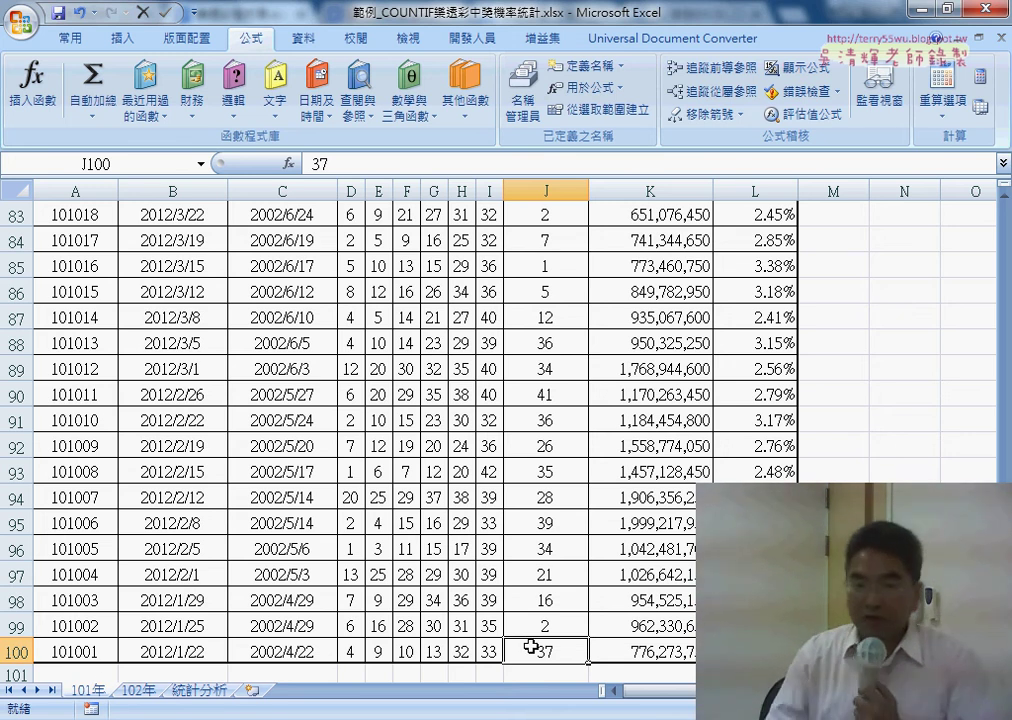
key("ctrl+Up")
left_click(351, 240)
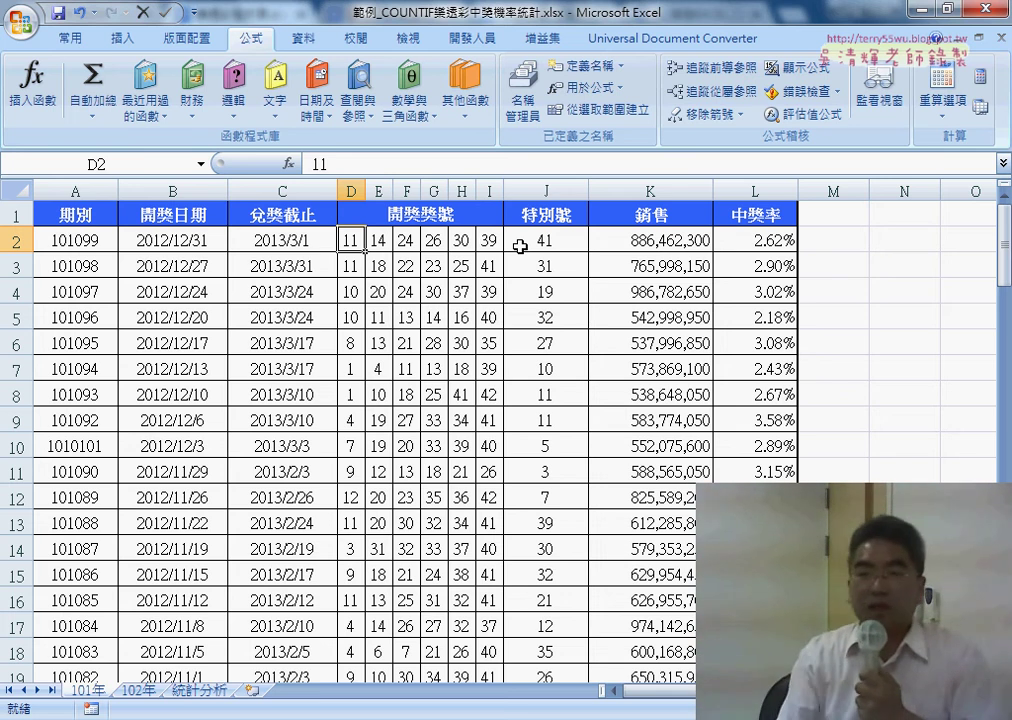
Change B2's formula to =COUNTIF(開獎101,A2)/COUNT(開獎101), giving 0.024531025
left_click(199, 691)
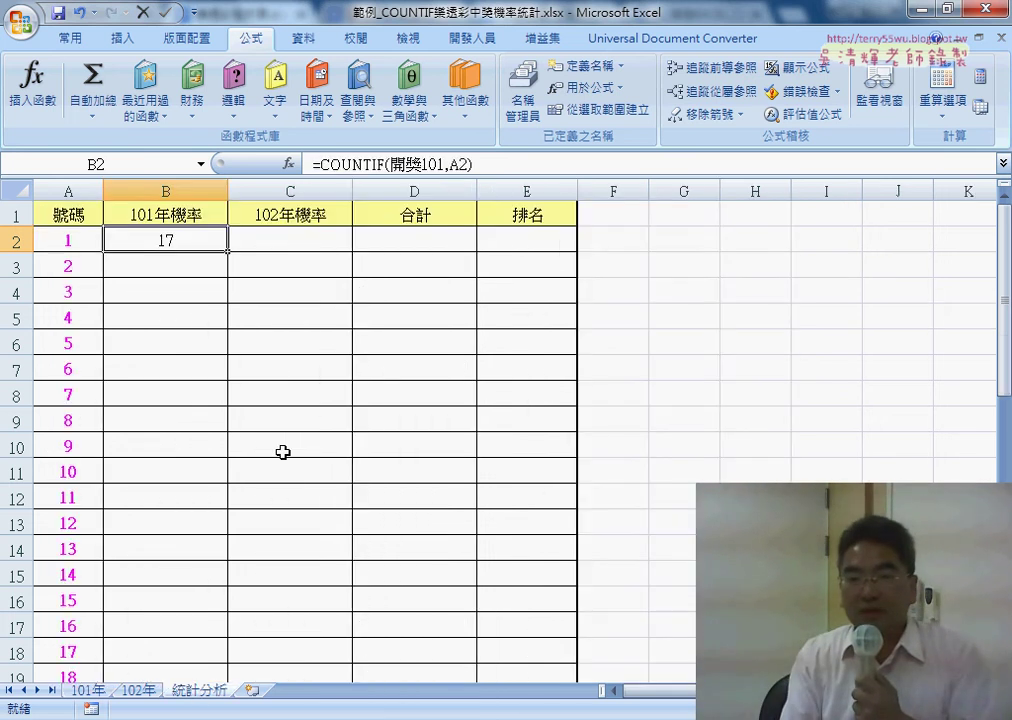
left_click(506, 164)
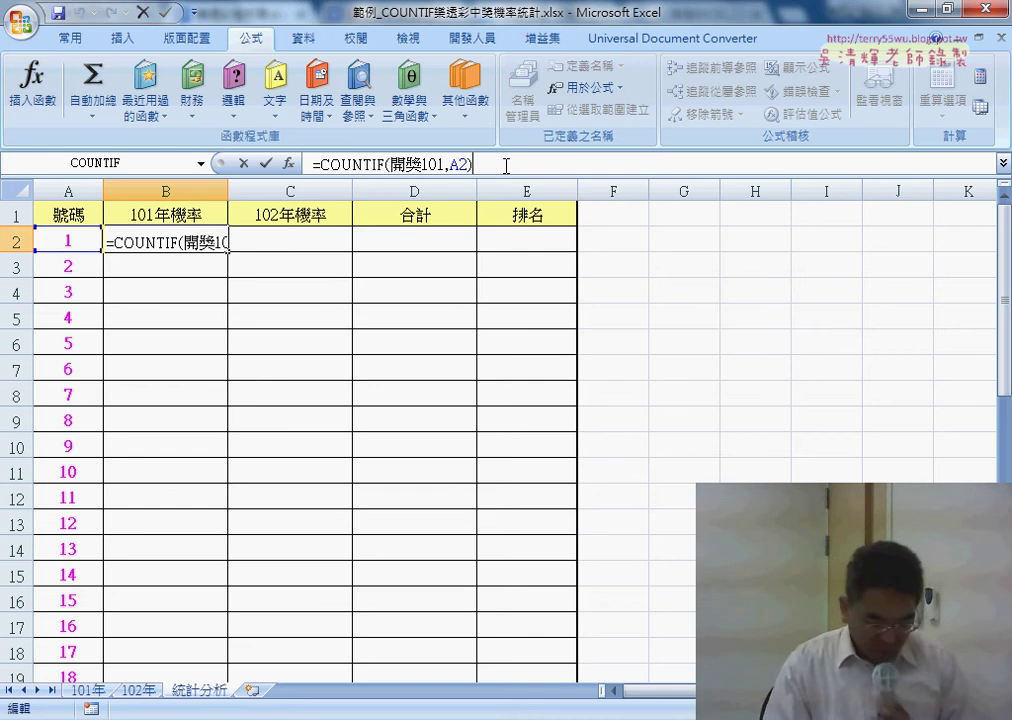
type("/")
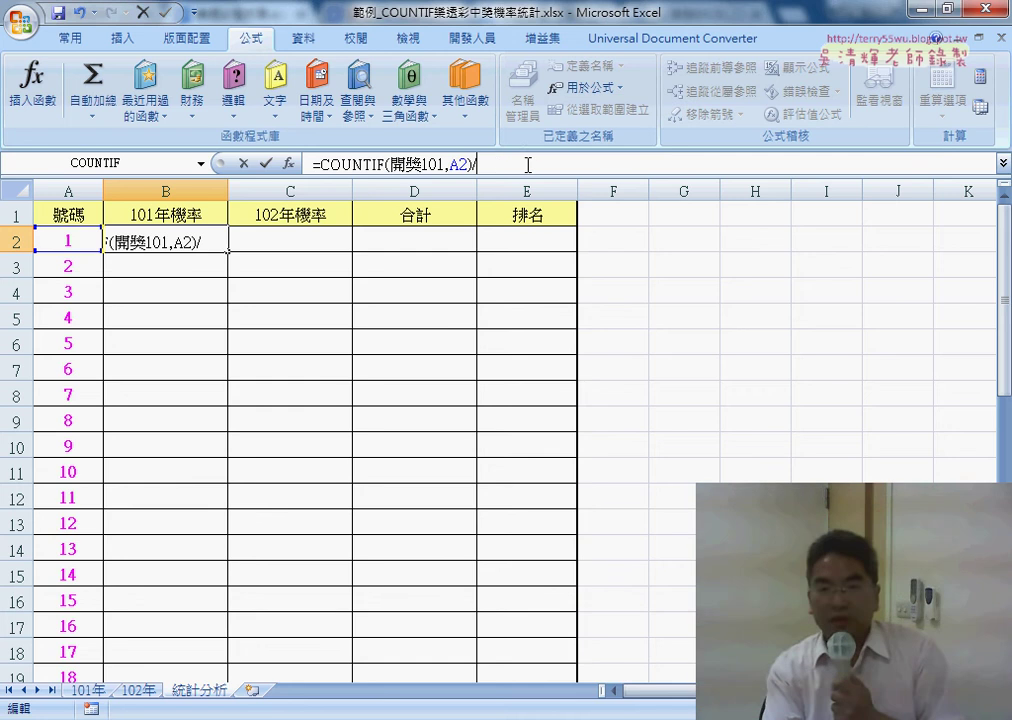
left_click_drag(316, 165, 470, 164)
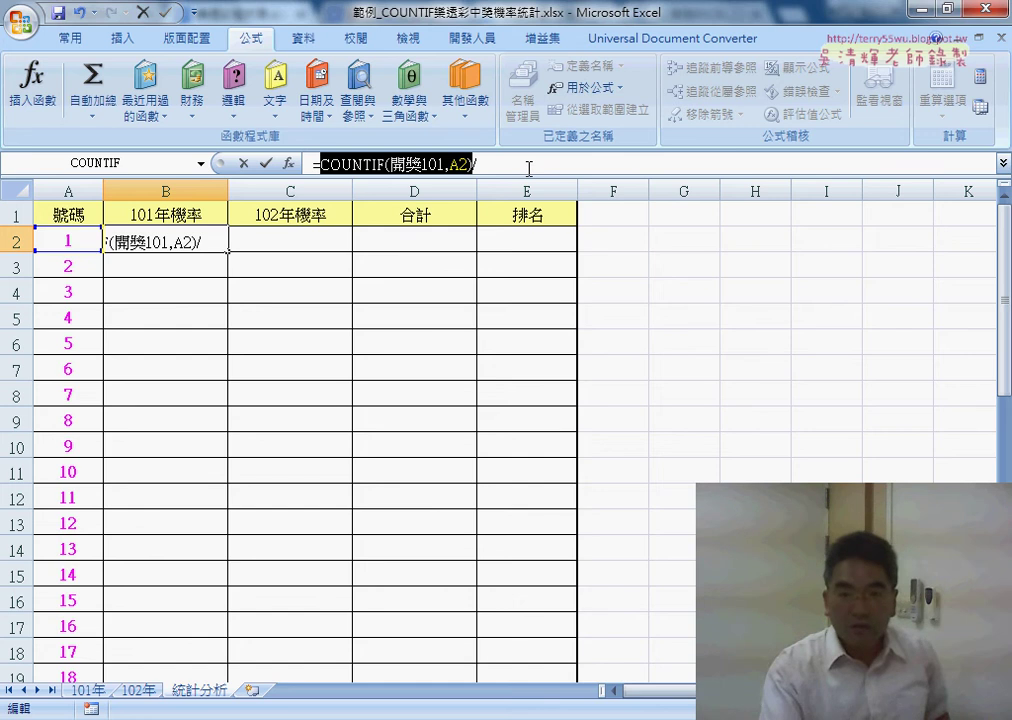
key("ctrl+c")
left_click(529, 165)
key("ctrl+v")
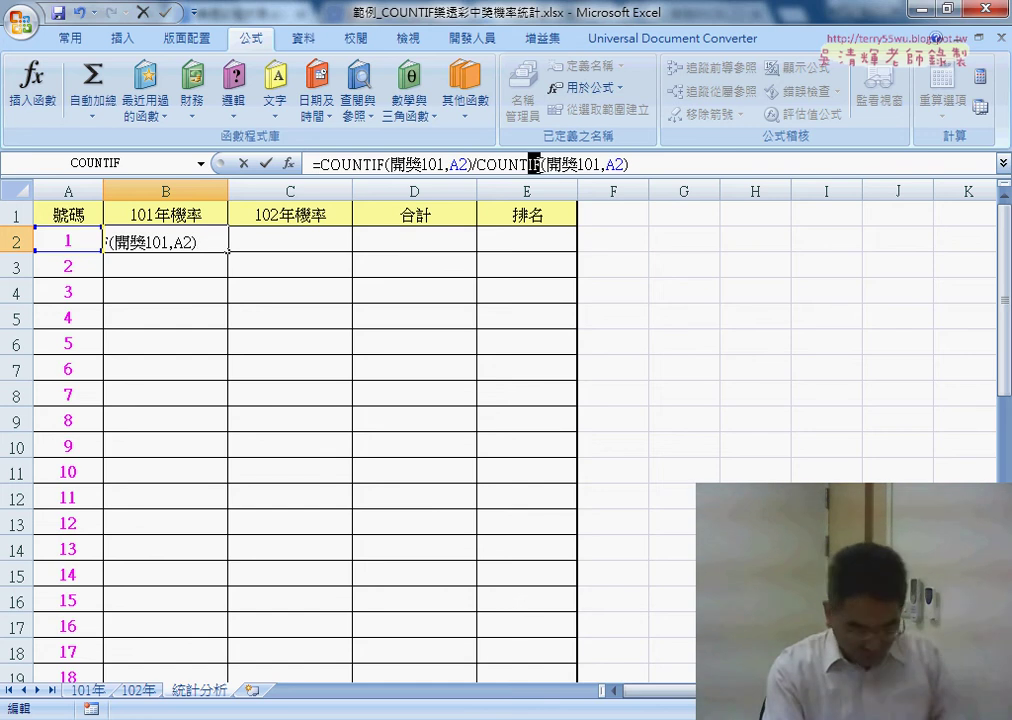
key("Delete")
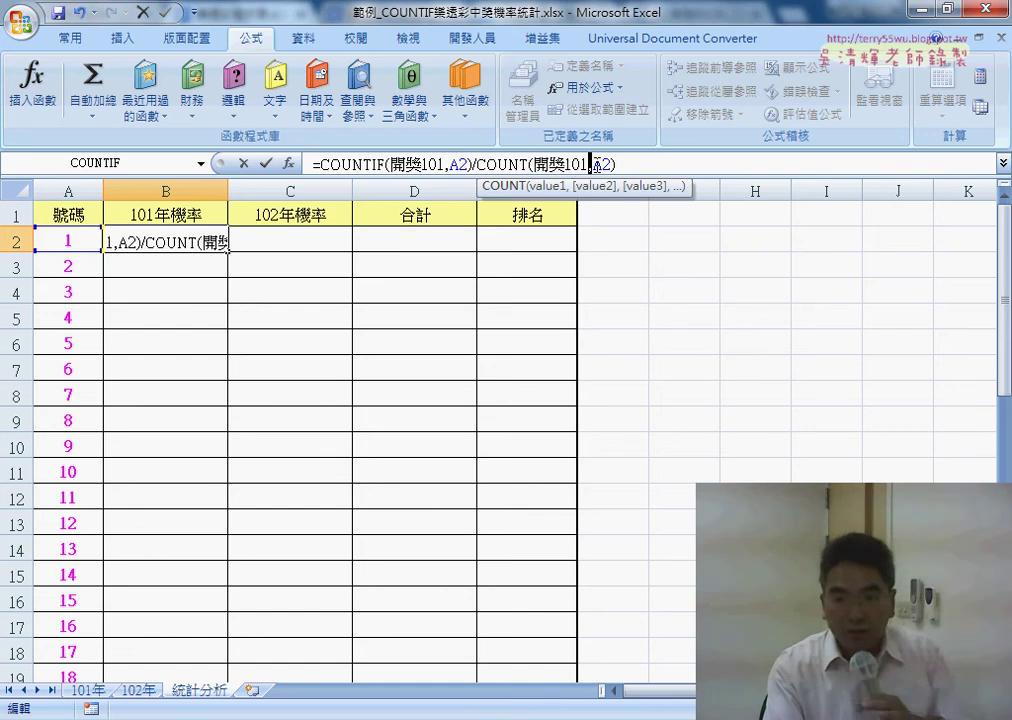
left_click_drag(589, 163, 612, 163)
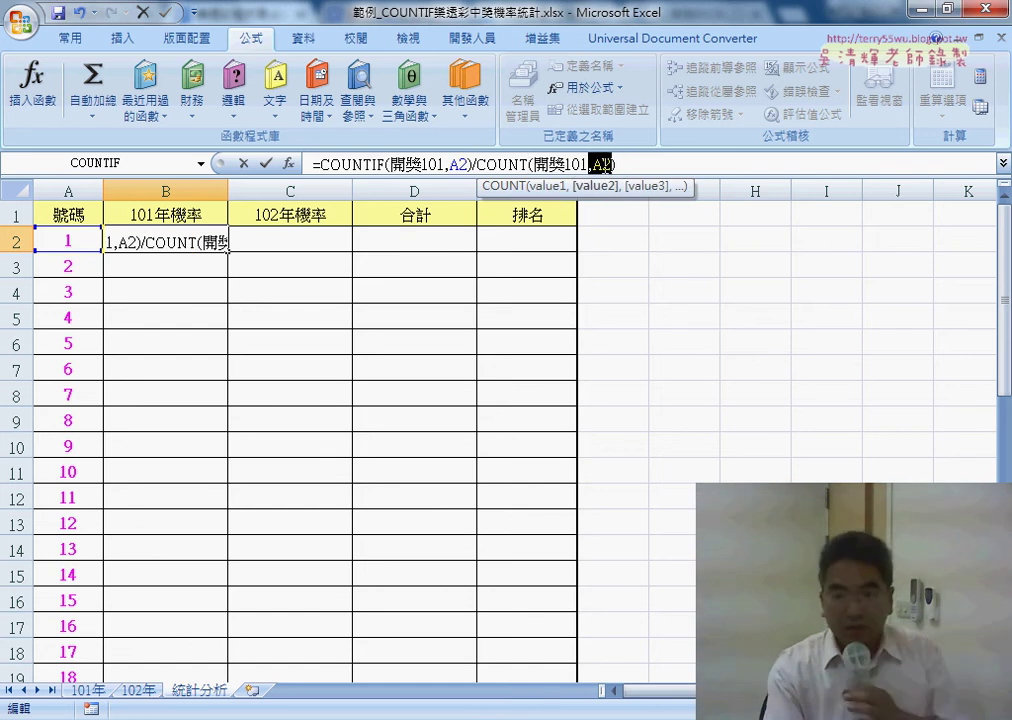
key("Delete")
left_click(500, 165)
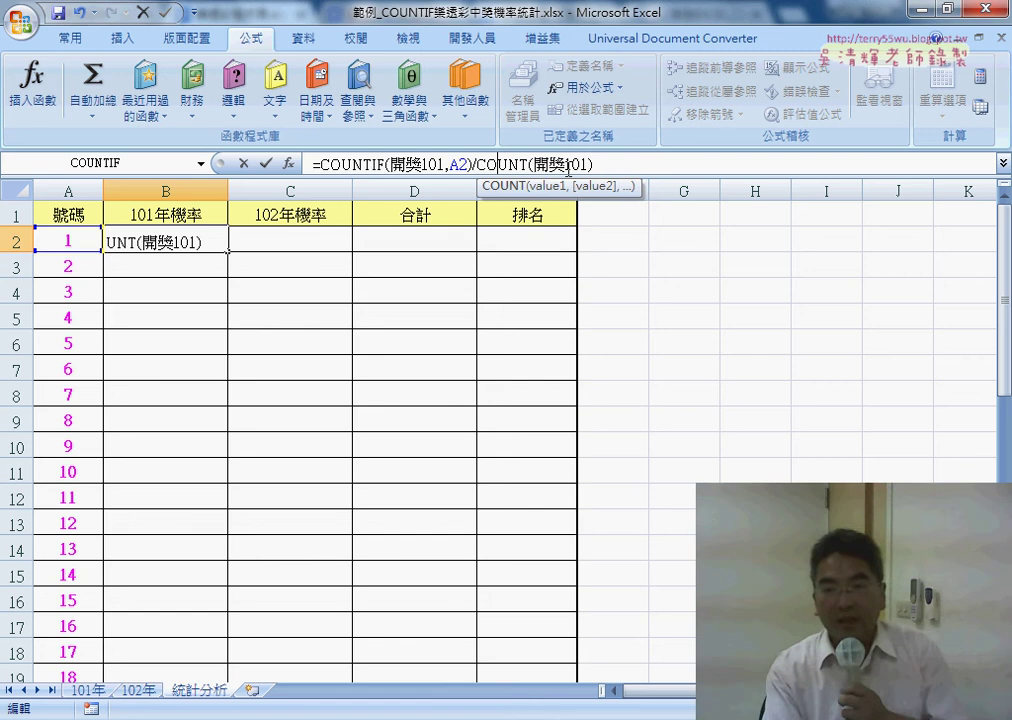
double_click(590, 163)
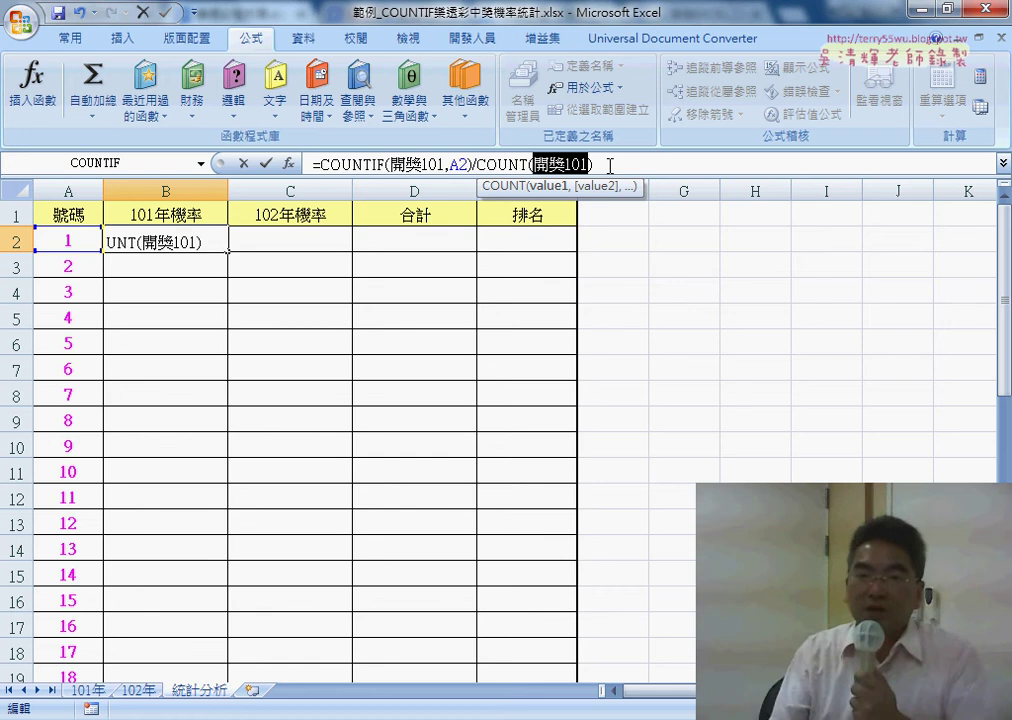
left_click(266, 163)
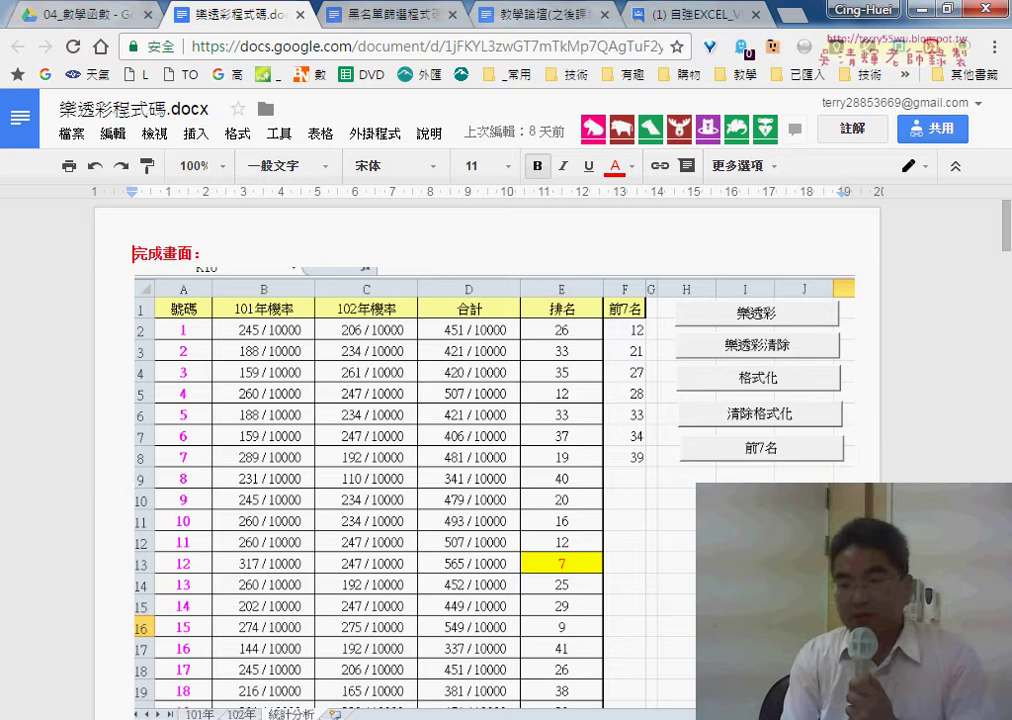
key("alt+Tab")
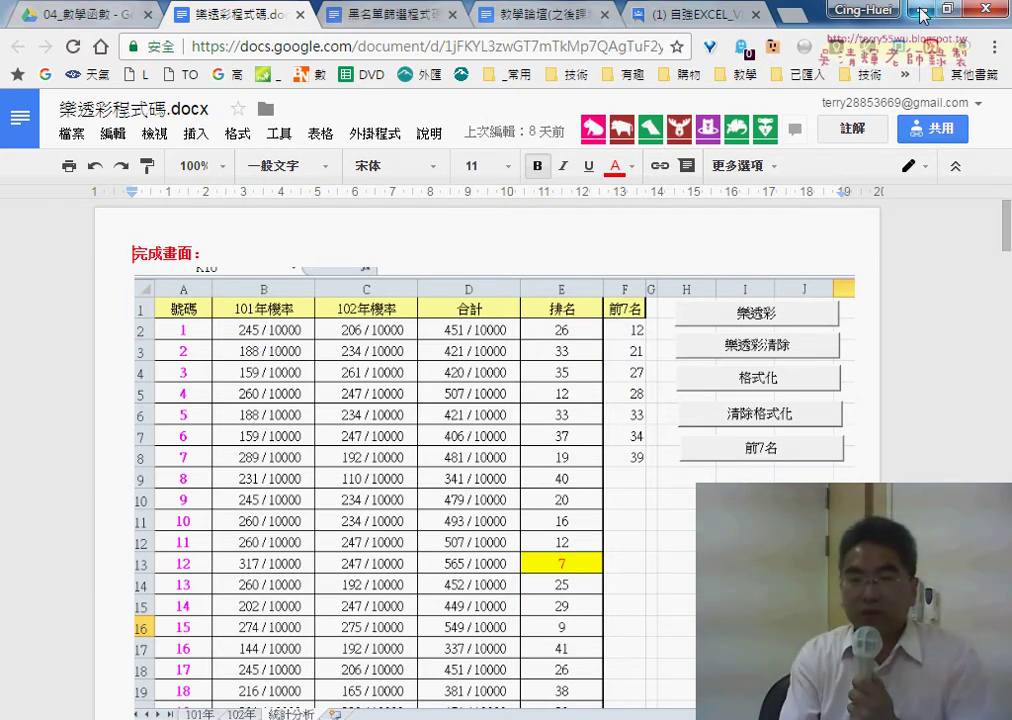
key("alt+Tab")
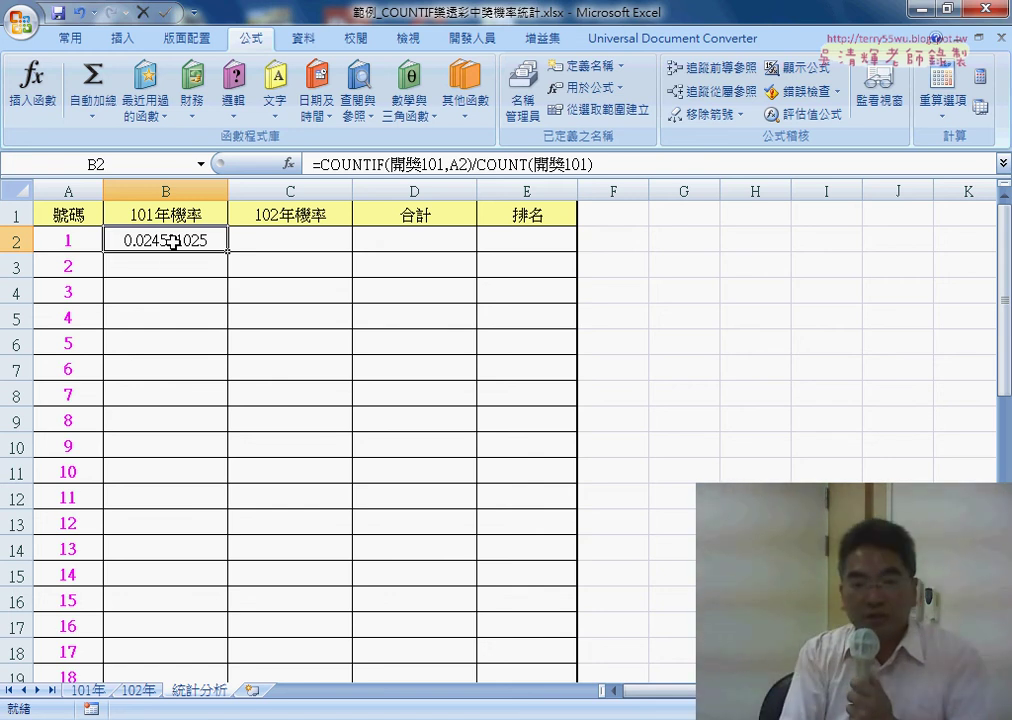
In B2's Format Cells dialog, enter the custom fraction code ????? / 10000
right_click(174, 242)
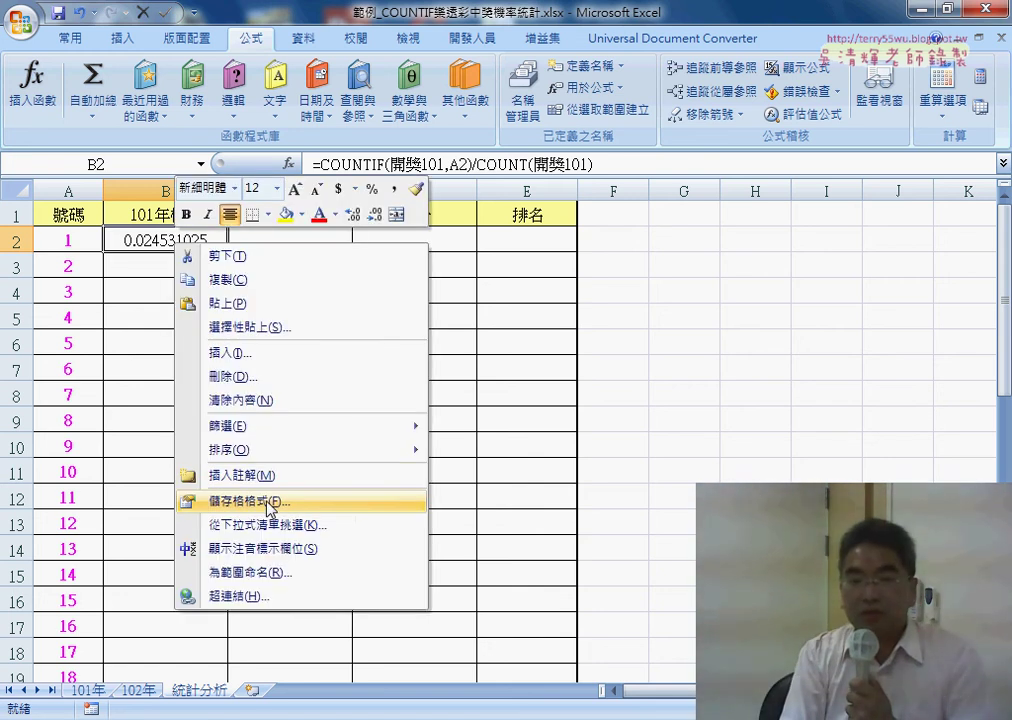
left_click(267, 501)
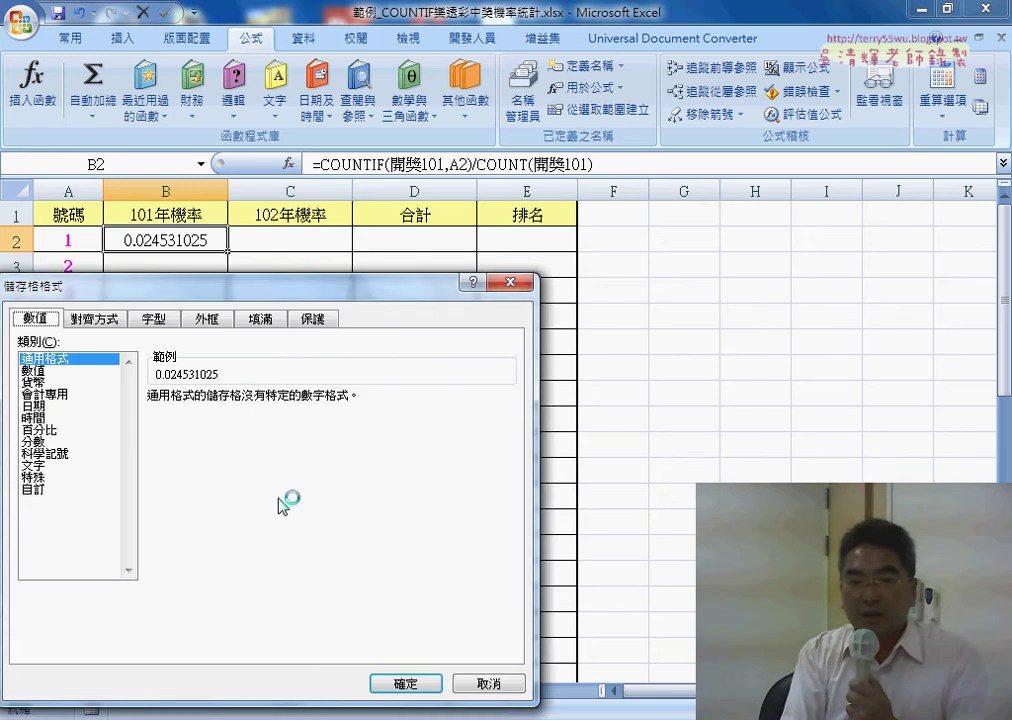
left_click_drag(316, 288, 596, 242)
left_click(318, 445)
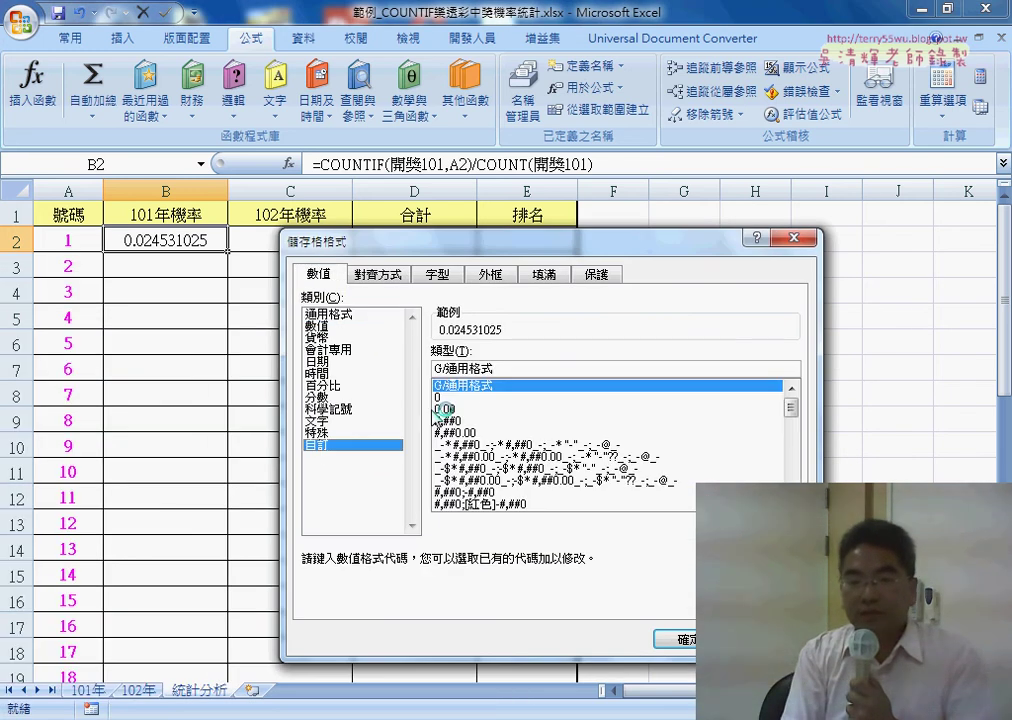
double_click(507, 368)
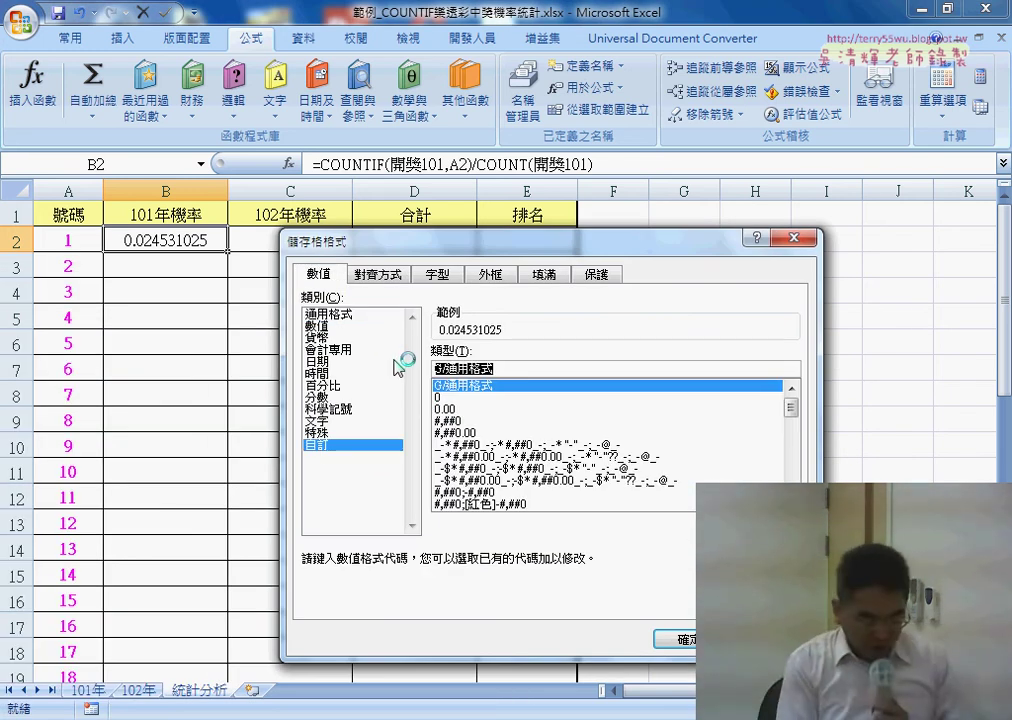
type("????")
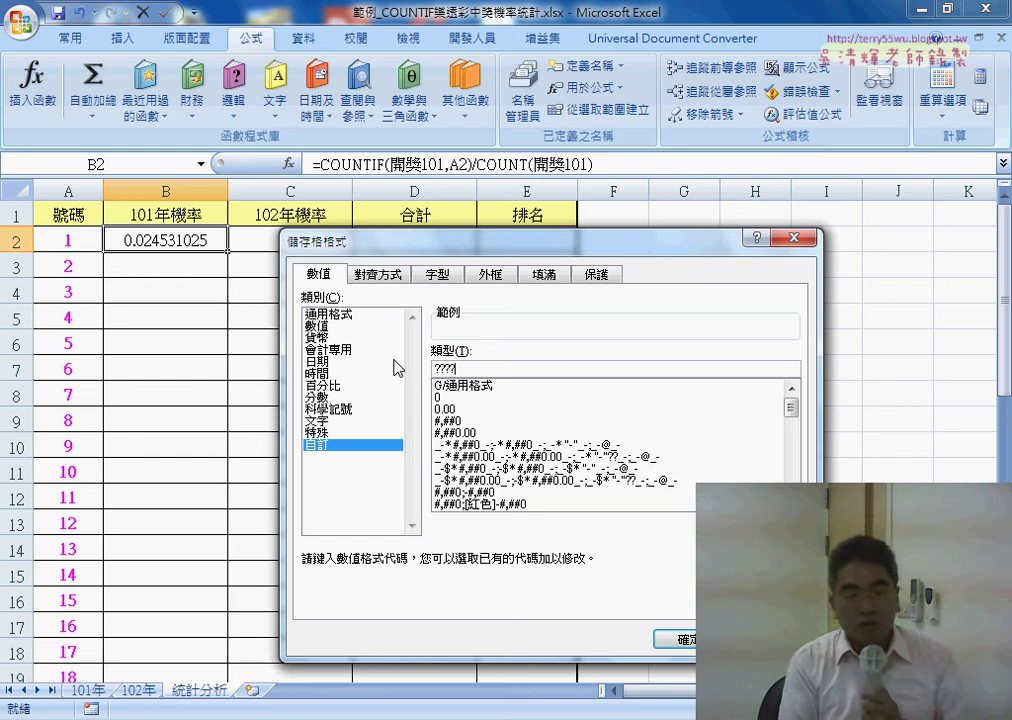
type("?")
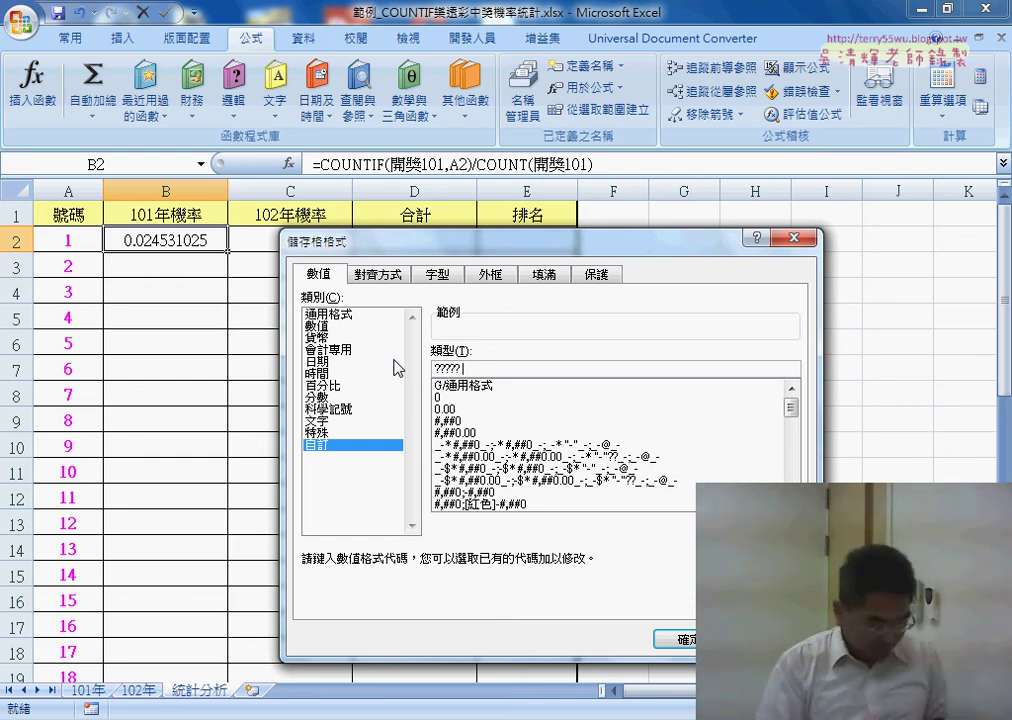
type(" / 100")
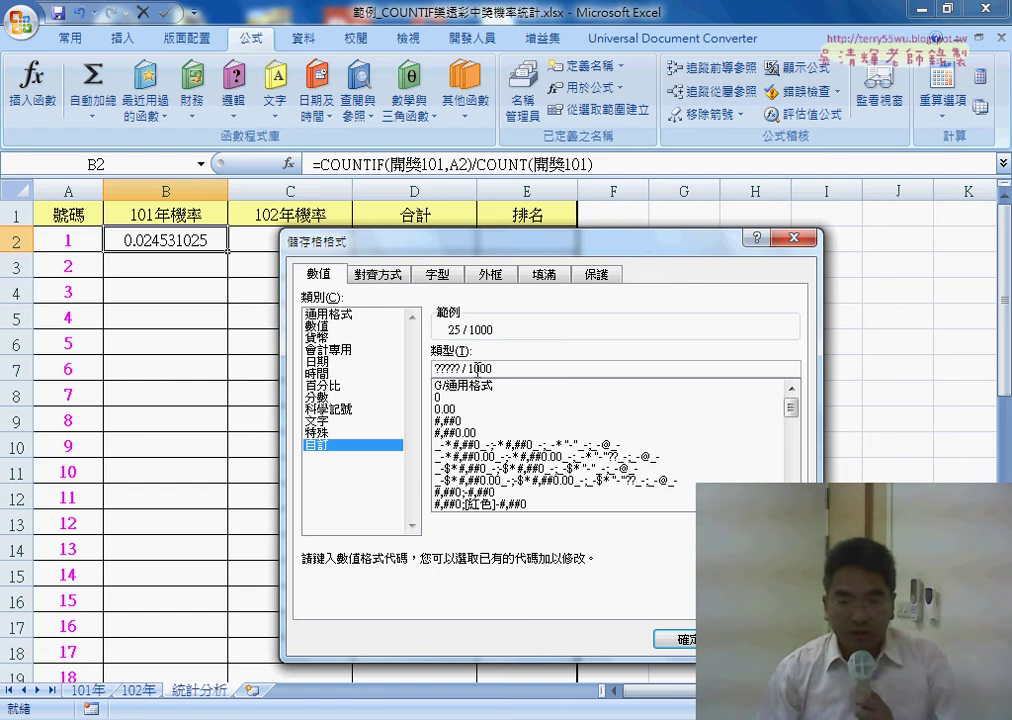
type("0")
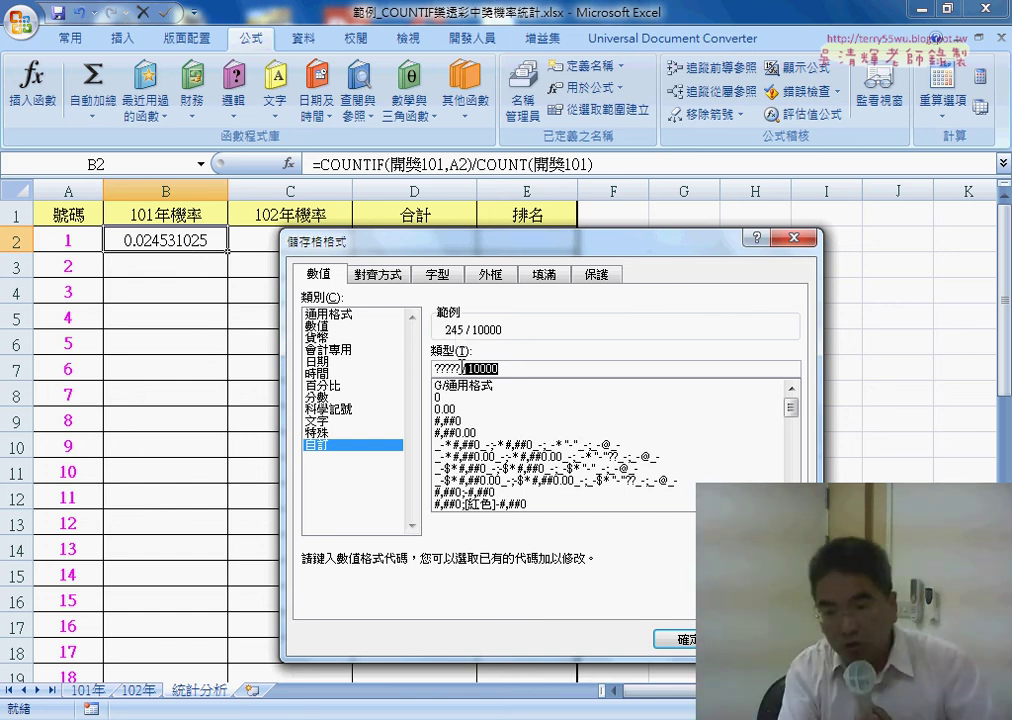
Fine-tune the question marks in the fraction code and apply it, so B2 shows 245 / 10000
left_click_drag(462, 368, 434, 368)
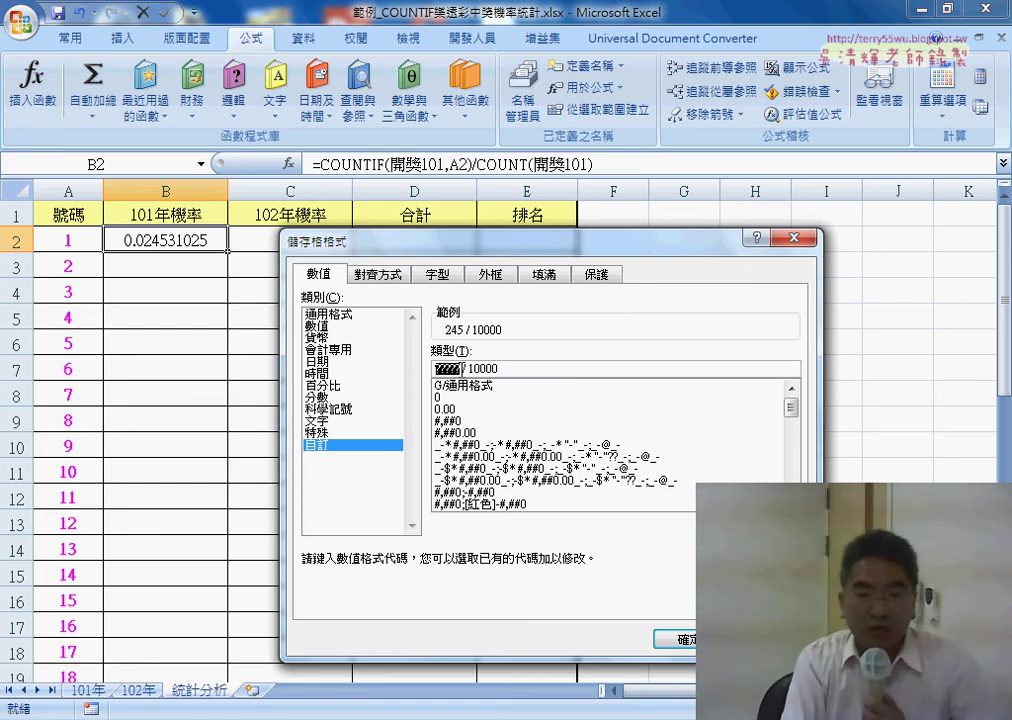
left_click(487, 367)
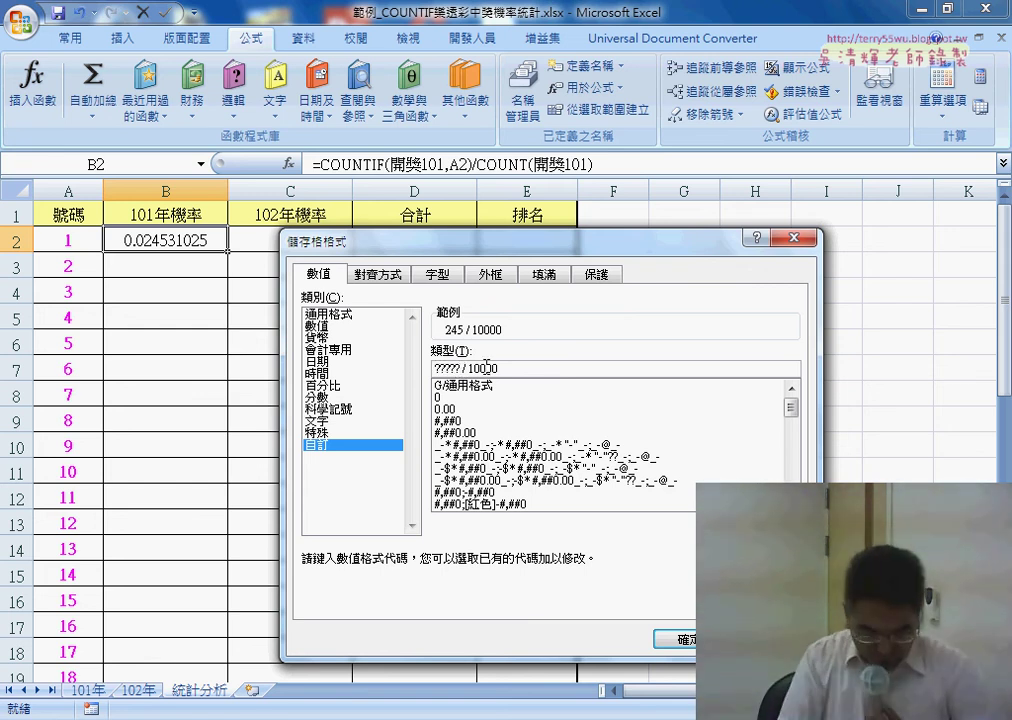
type("?")
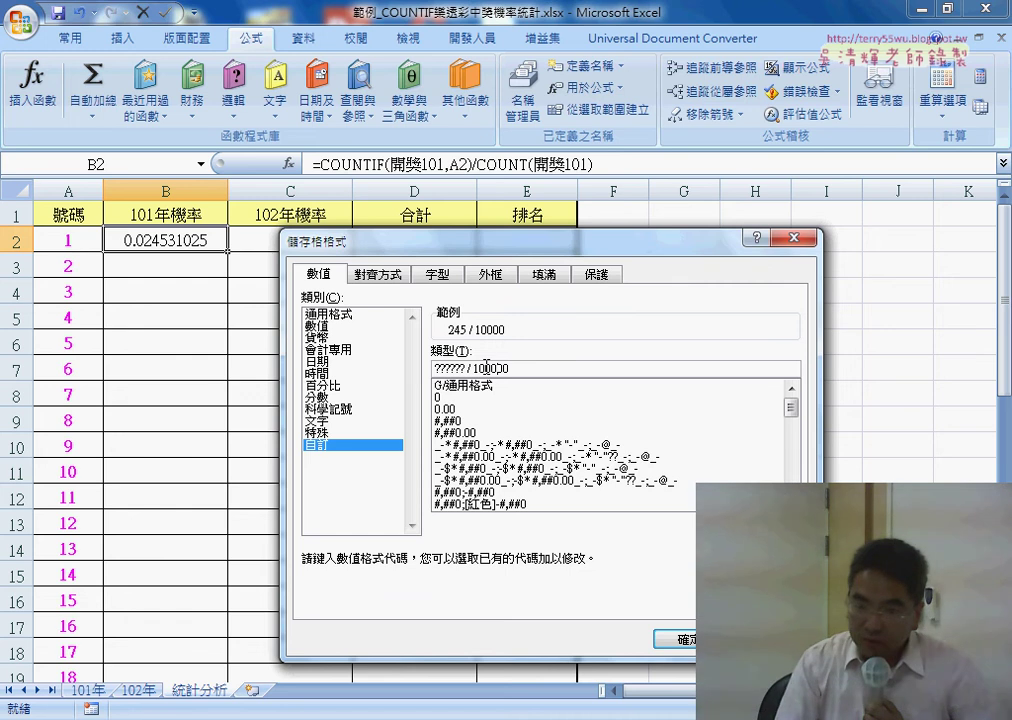
key("BackSpace")
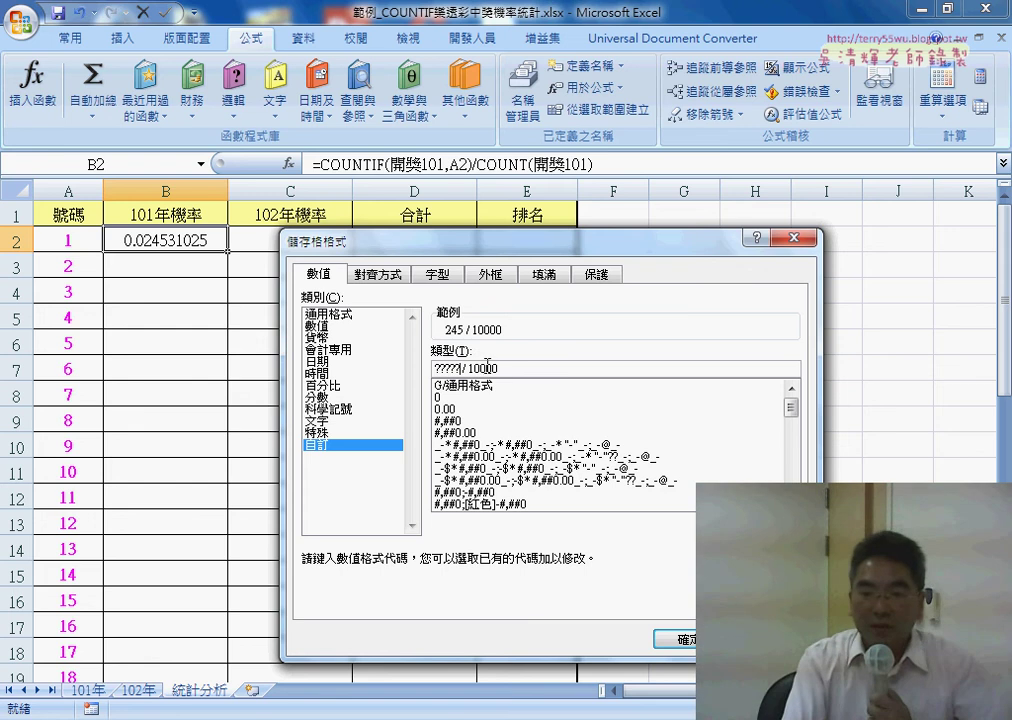
left_click(690, 640)
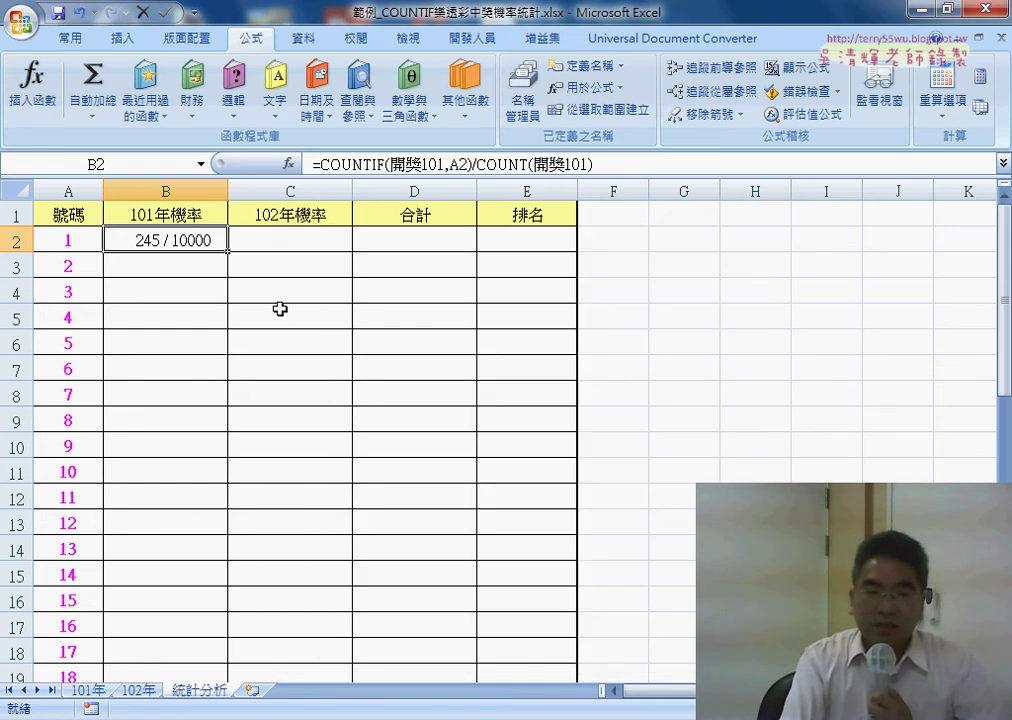
Fill B2's probability formula down column B and copy B2's formula text
double_click(229, 252)
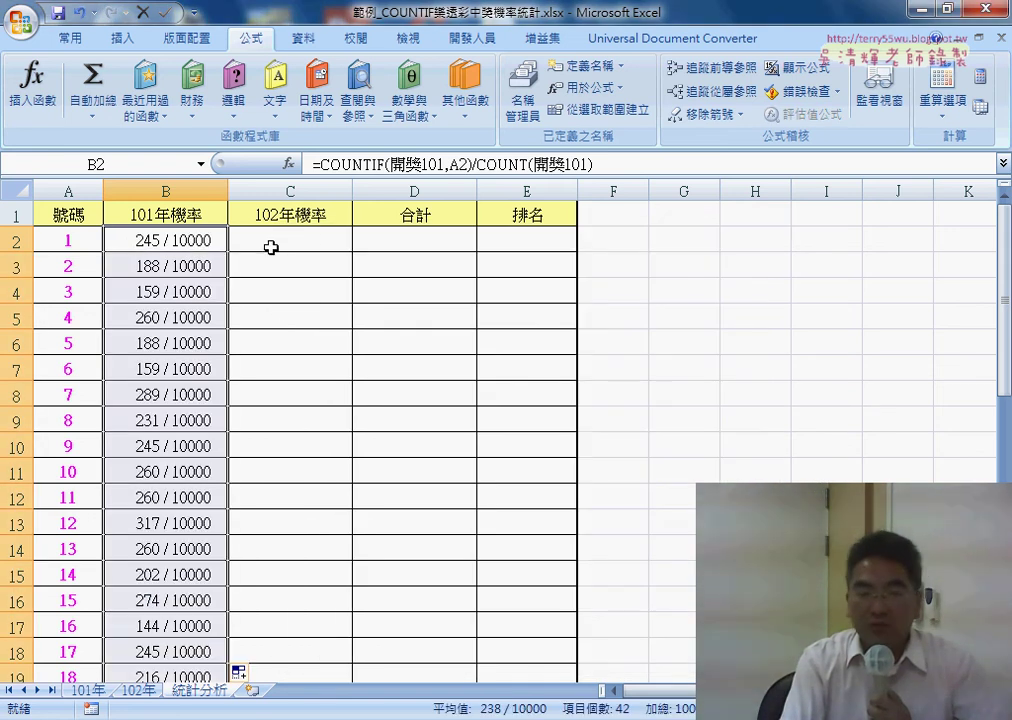
left_click(311, 239)
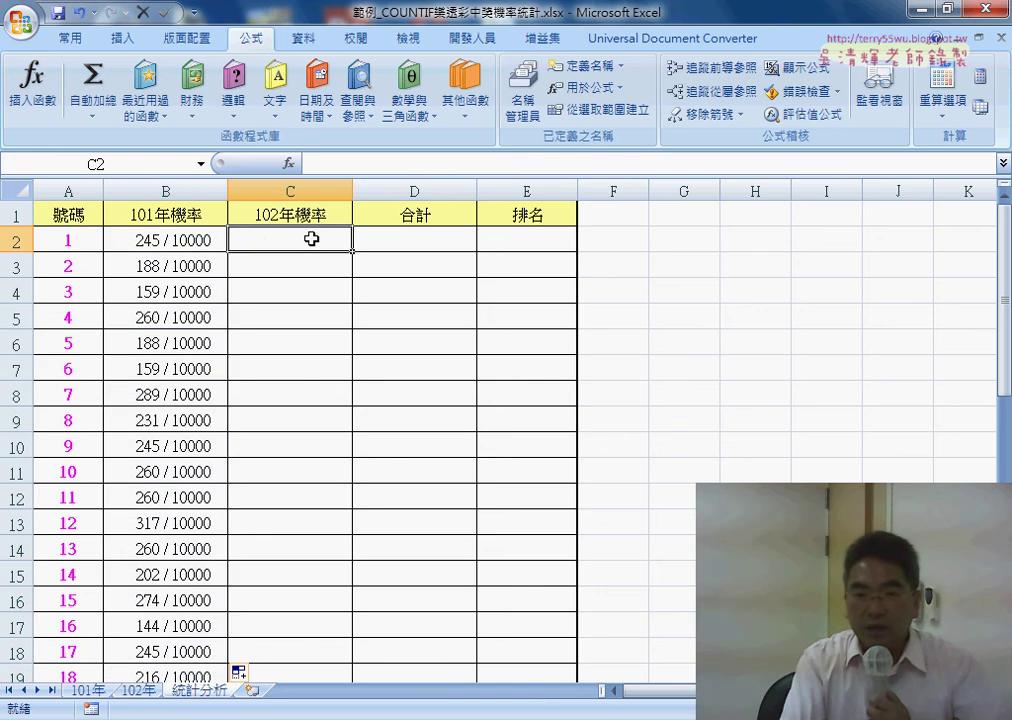
left_click(203, 239)
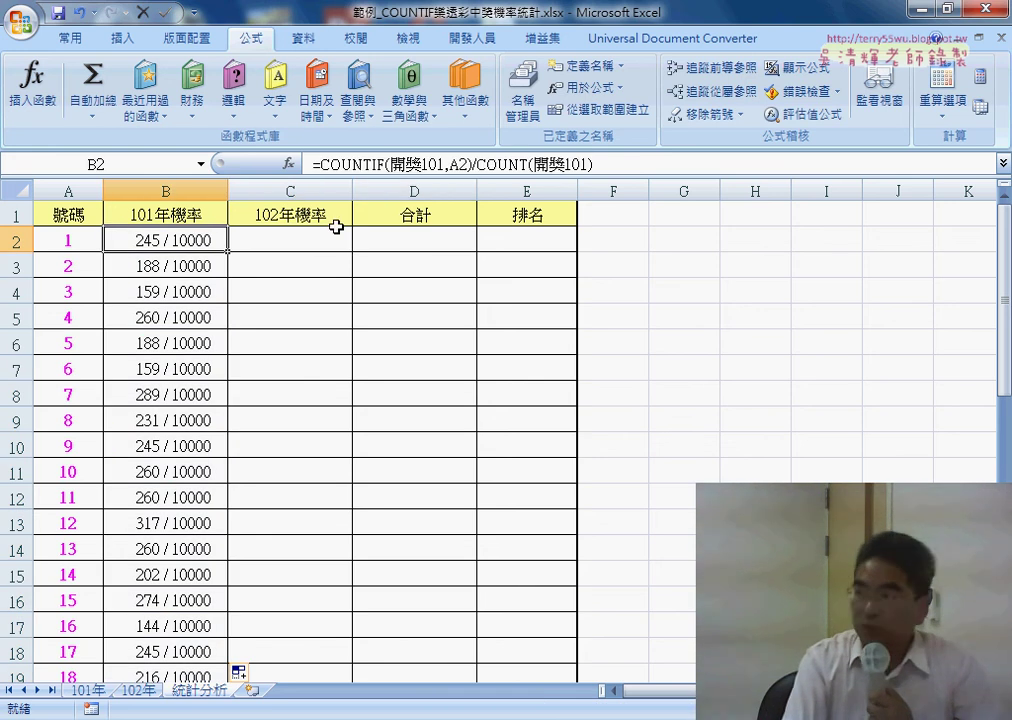
left_click_drag(311, 163, 527, 163)
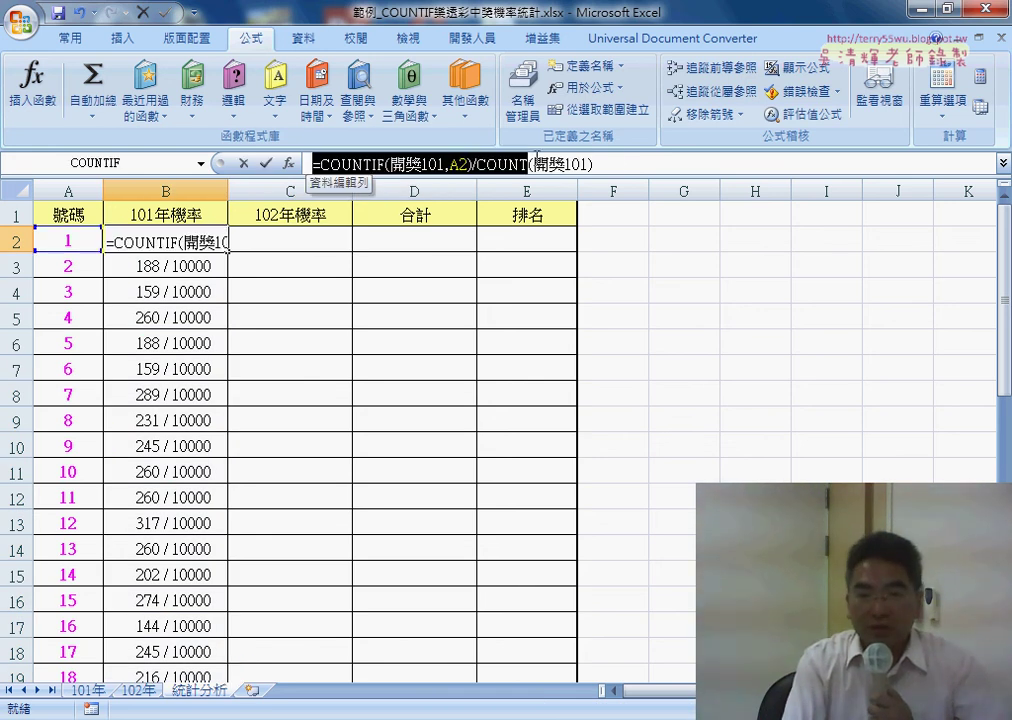
left_click(546, 204)
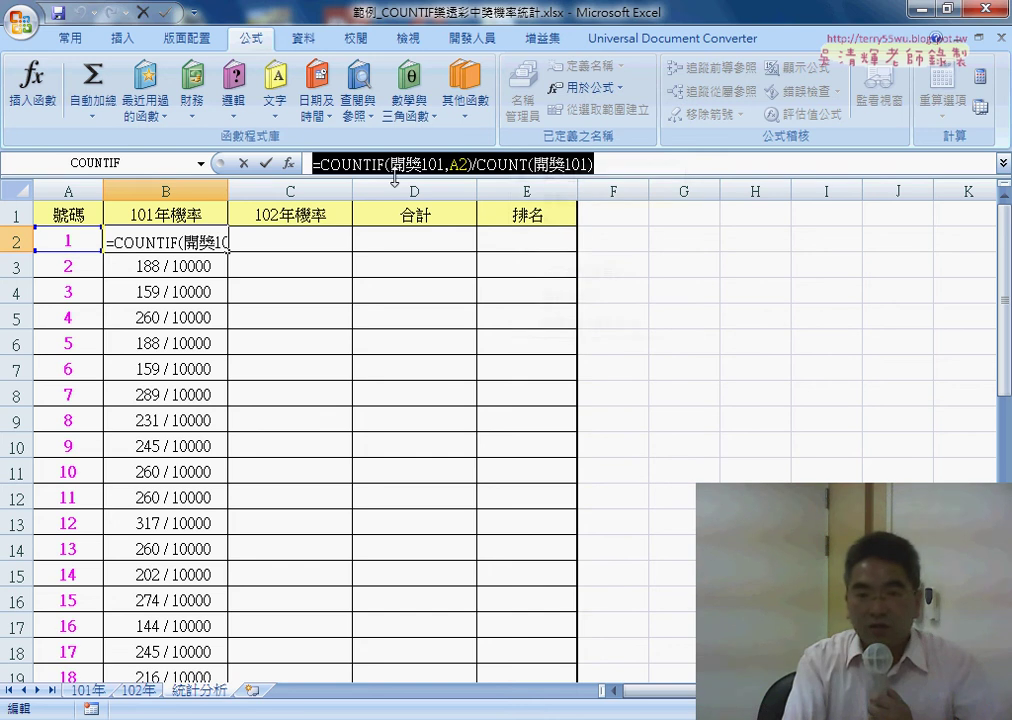
key("Escape")
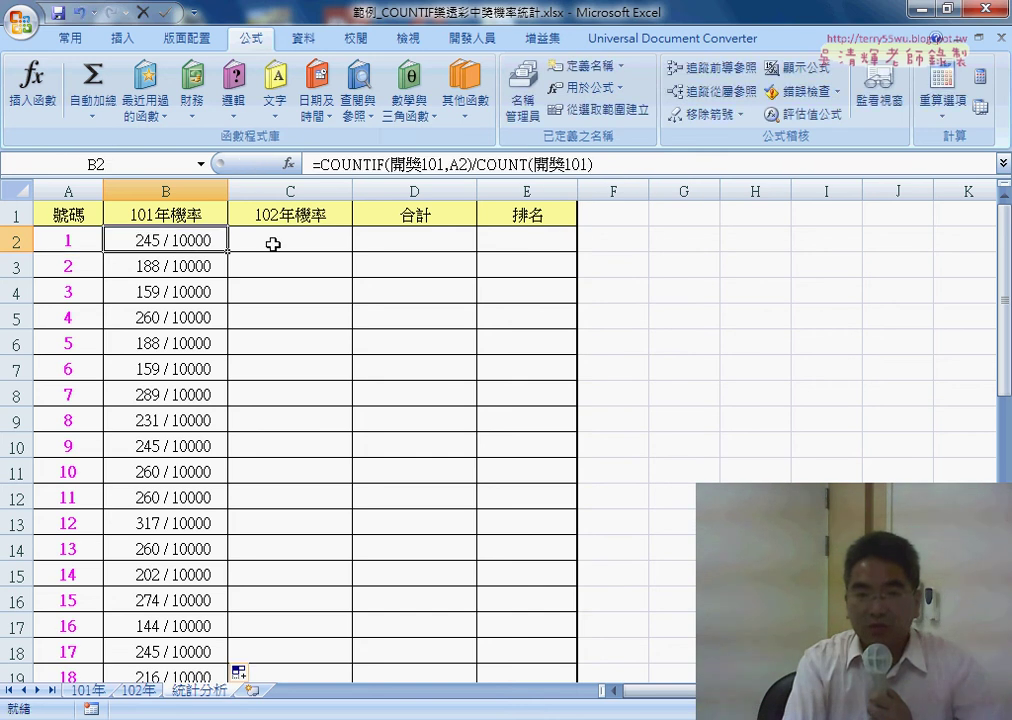
Put =COUNTIF(開獎102,A2)/COUNT(開獎102) in C2, giving about 0.020
left_click(271, 240)
right_click(357, 164)
left_click(409, 222)
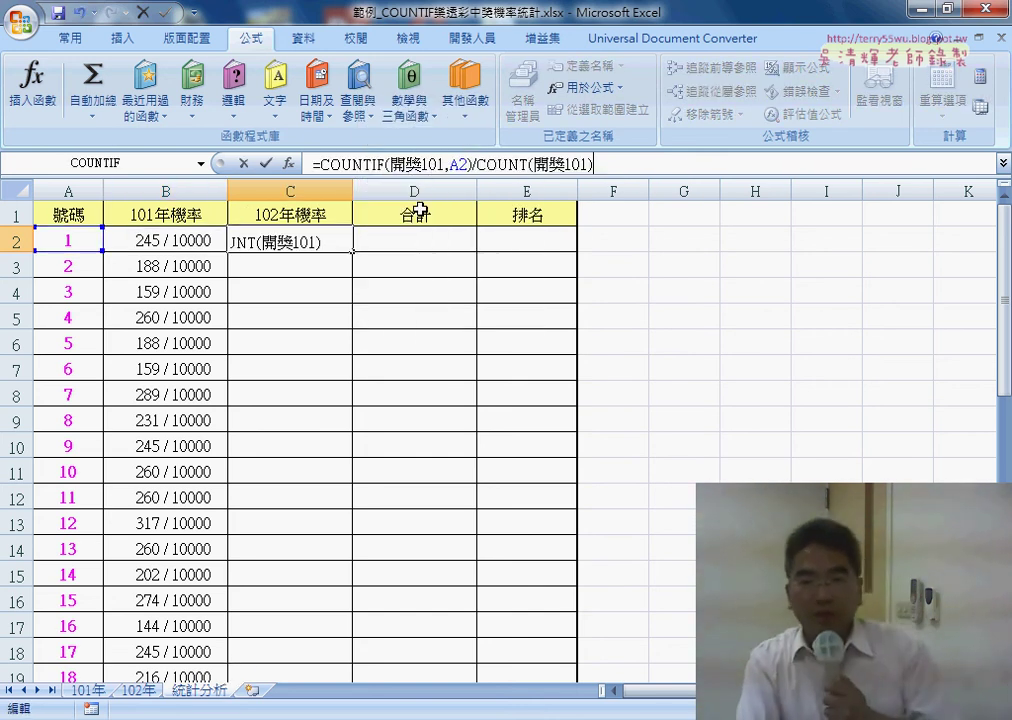
left_click(433, 164)
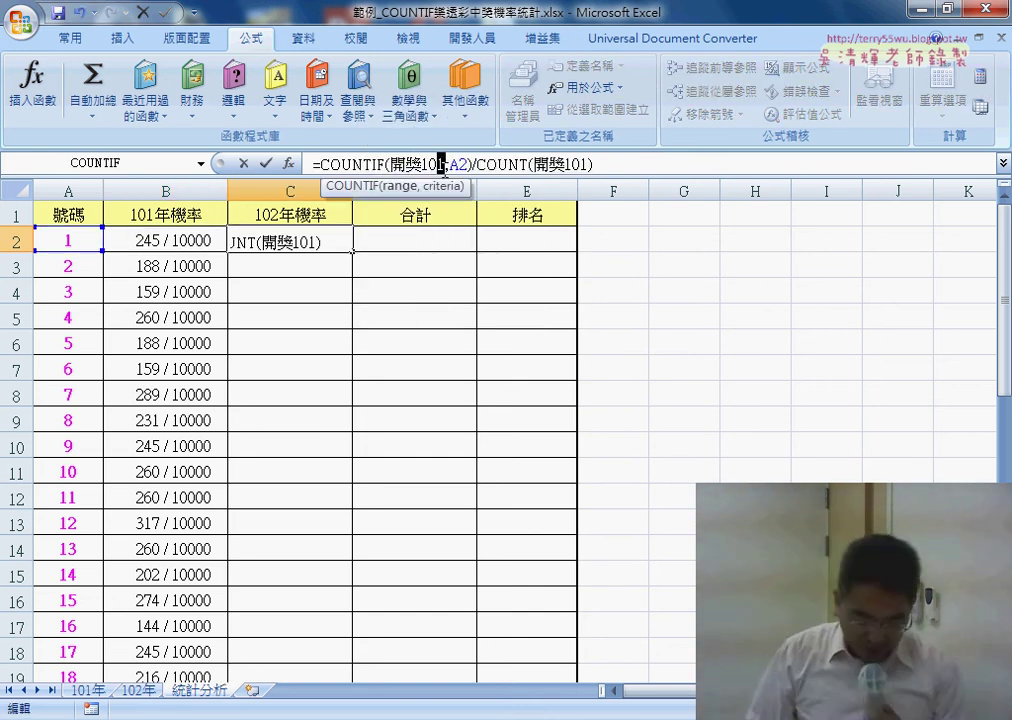
type("2")
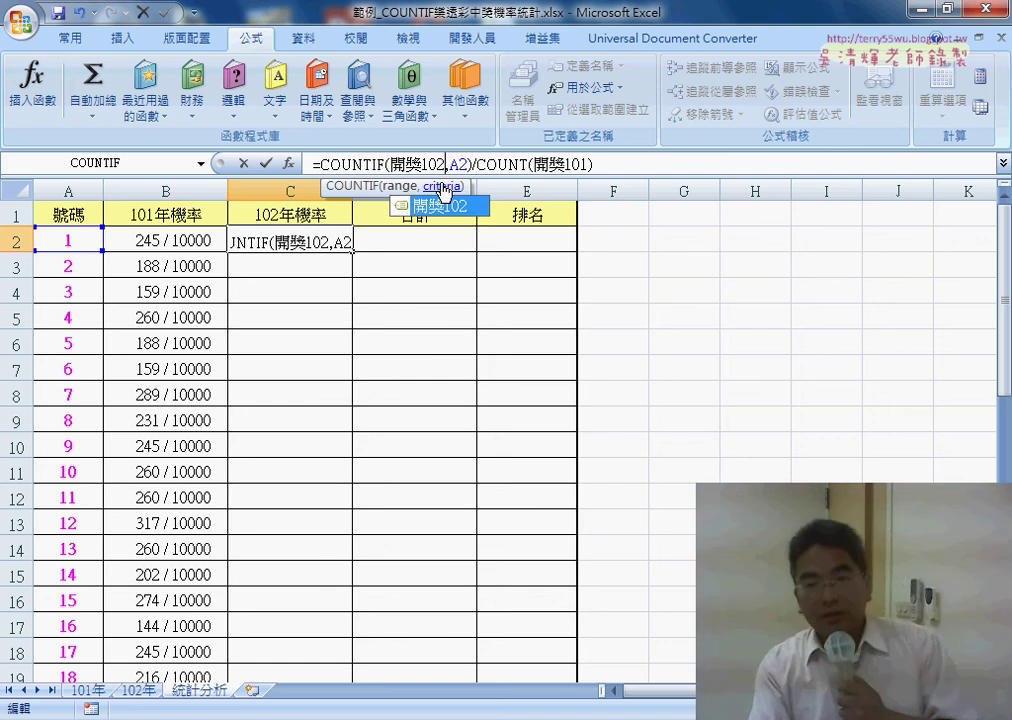
left_click_drag(580, 164, 591, 164)
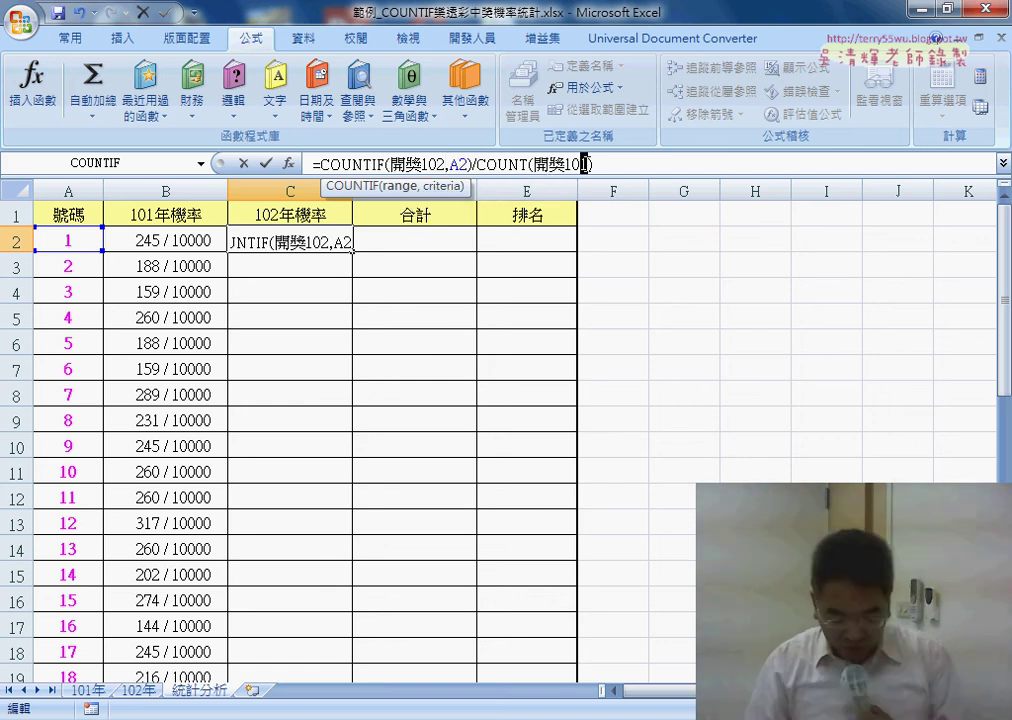
type("2")
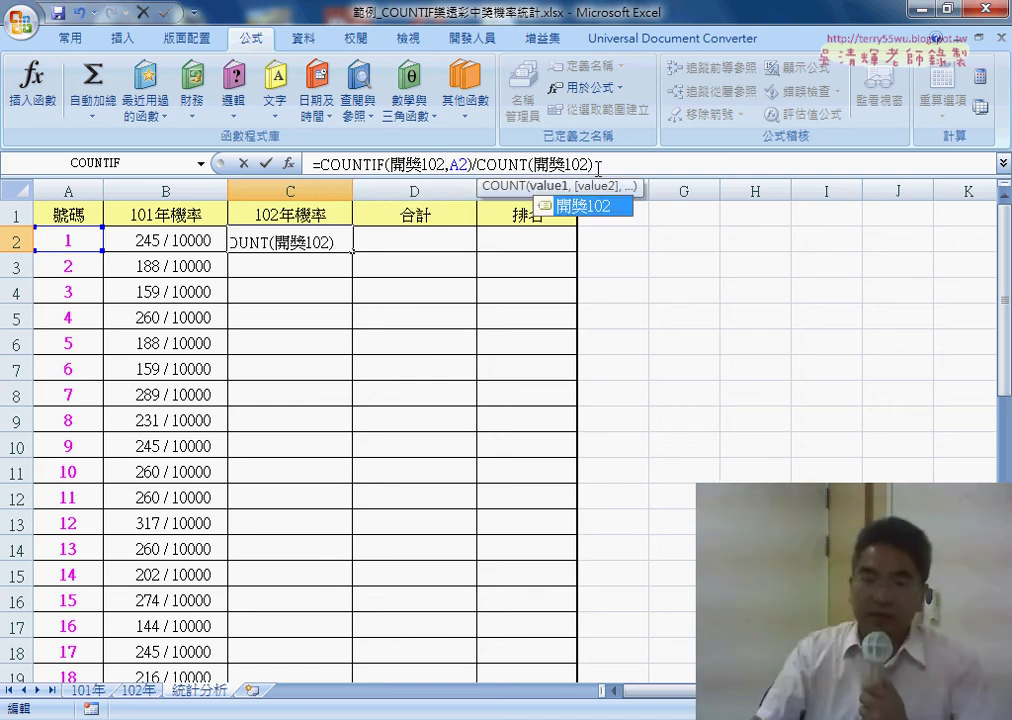
left_click(266, 163)
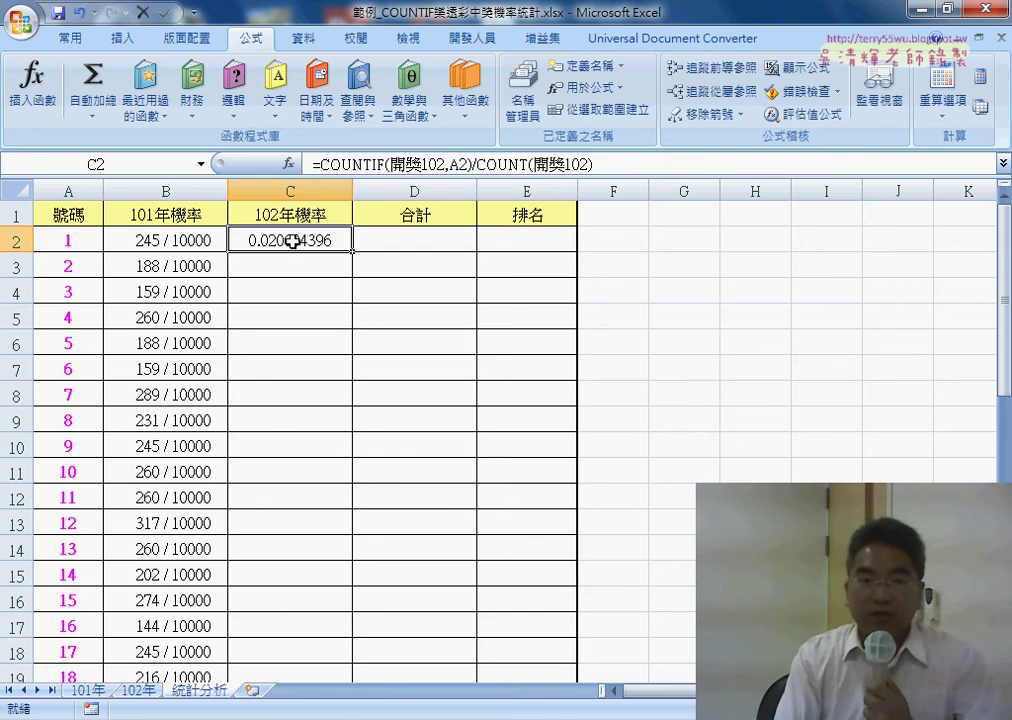
Copy B2's fraction format to C2 with Format Painter, then fill C2 down column C
left_click(70, 40)
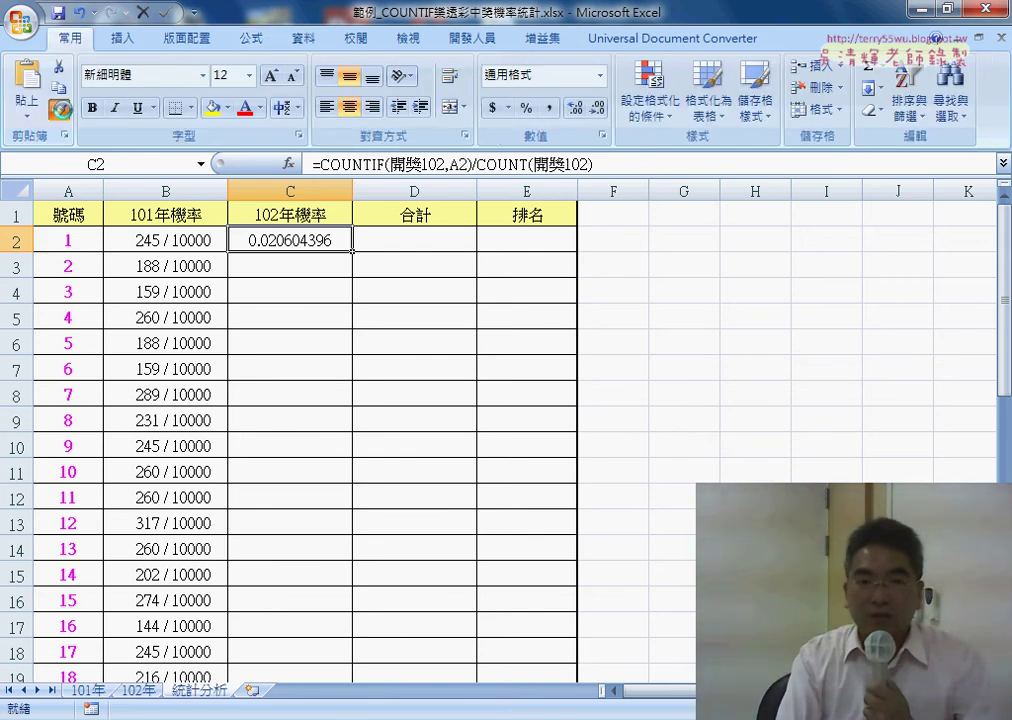
left_click(60, 112)
left_click(62, 115)
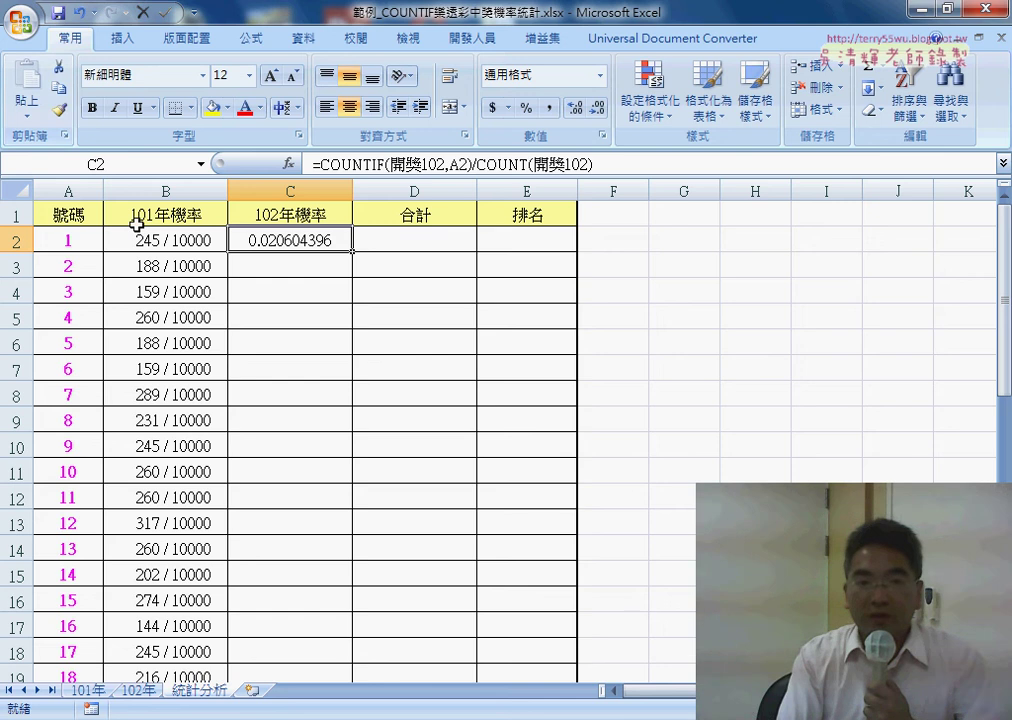
left_click(162, 242)
left_click(62, 114)
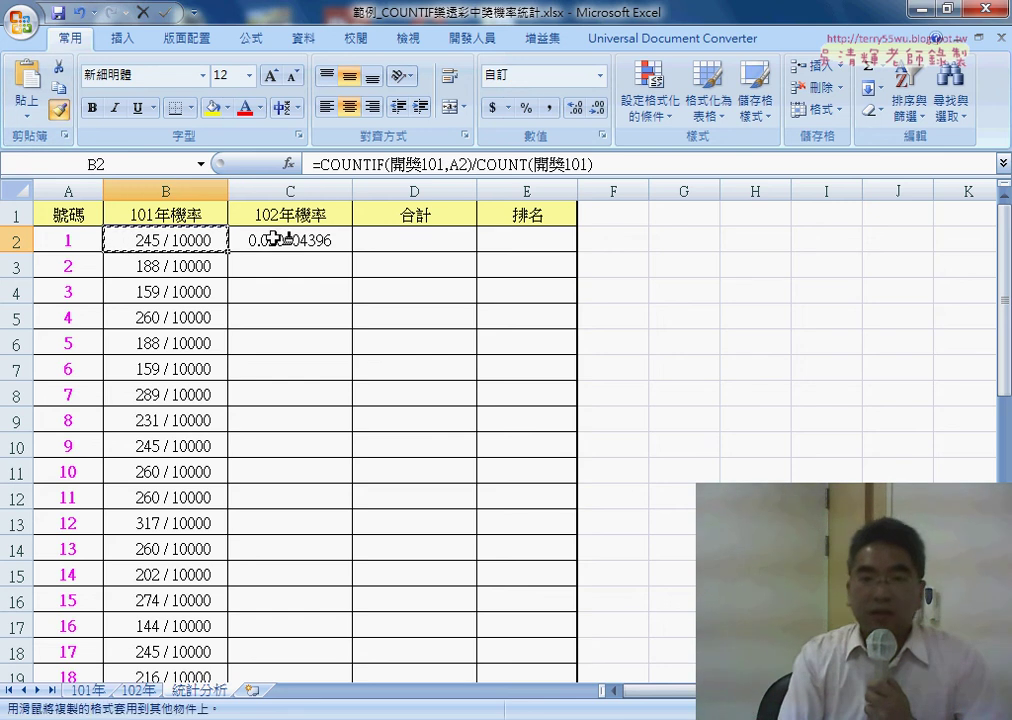
left_click(280, 238)
double_click(352, 251)
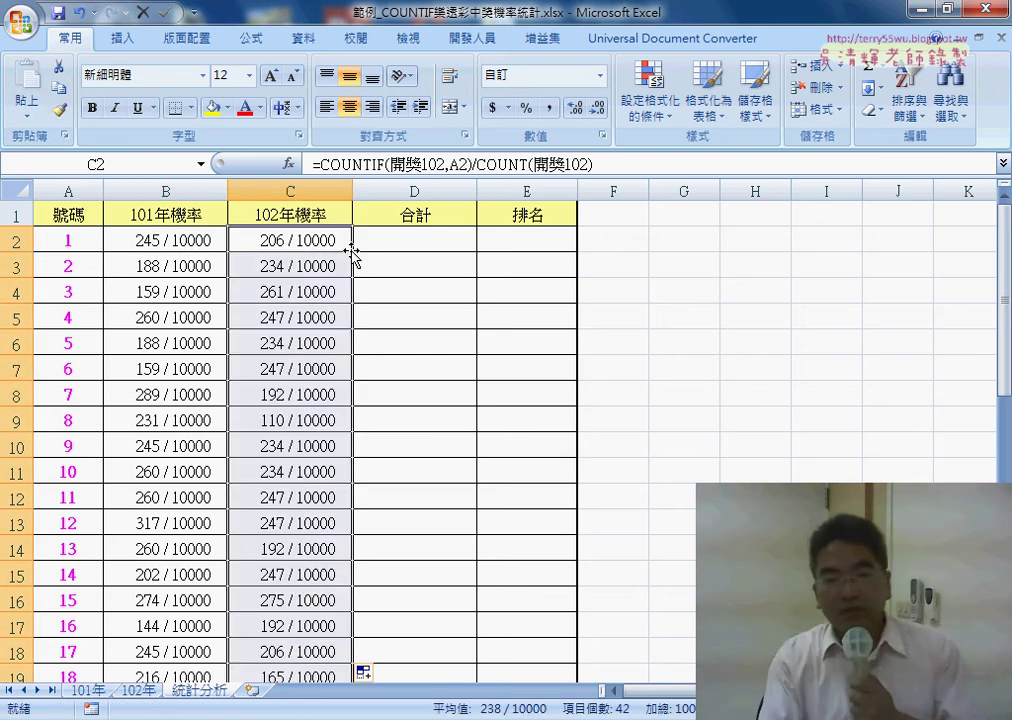
left_click(199, 240)
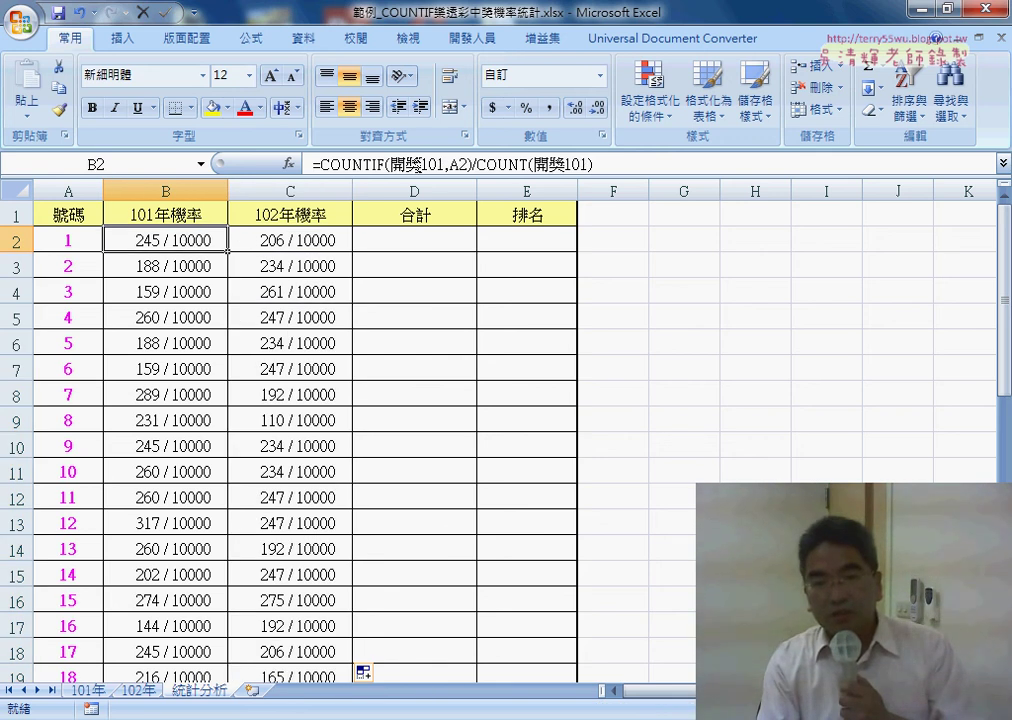
left_click(298, 242)
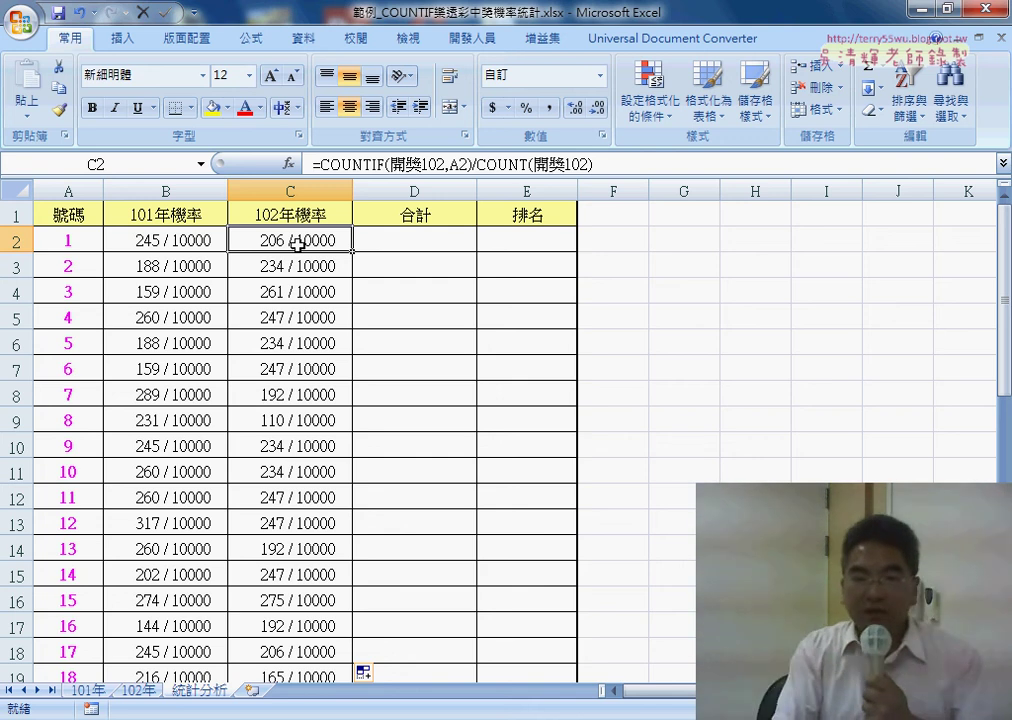
Enter =B2+C2 in D2, fill it down the 合計 column, and select E2
left_click(436, 242)
left_click(352, 167)
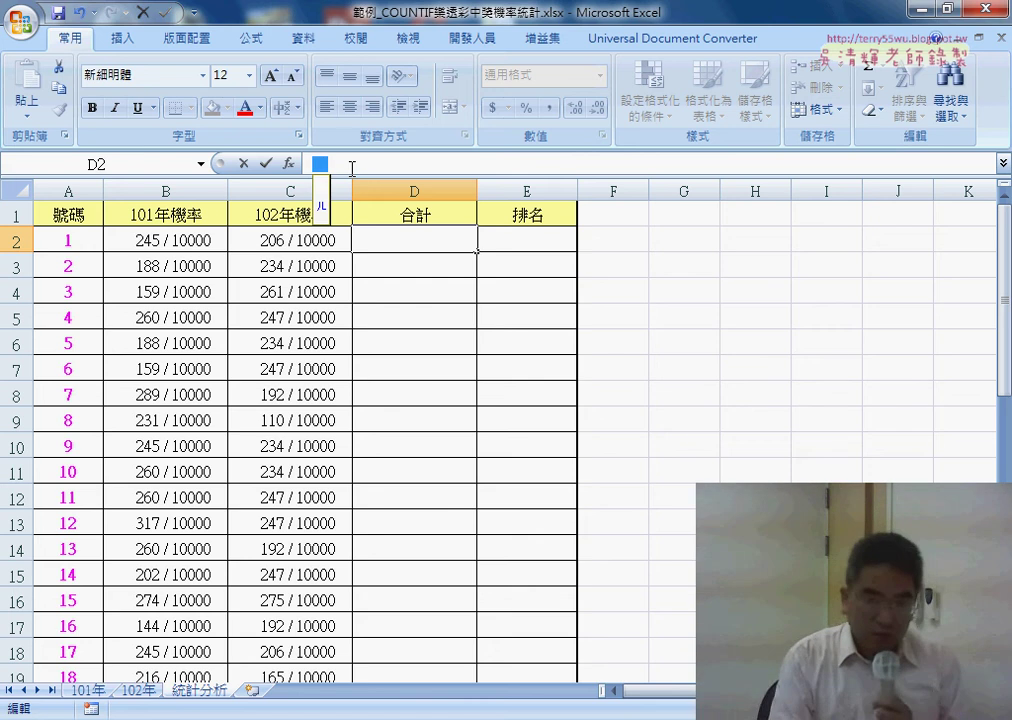
type("=")
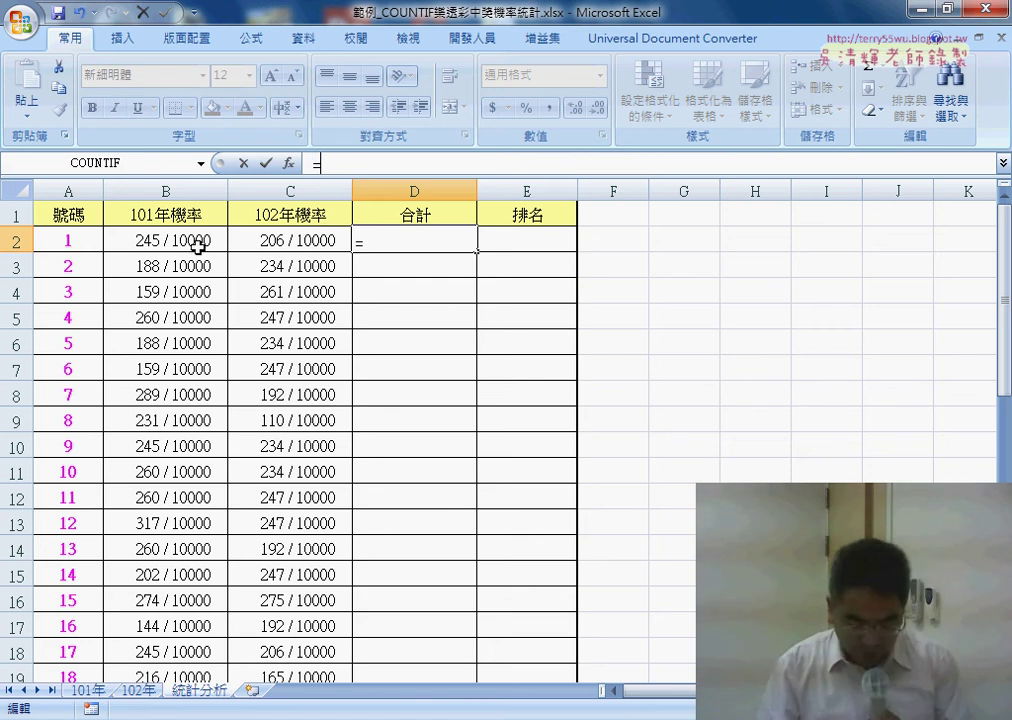
left_click(201, 246)
type("+")
left_click(273, 240)
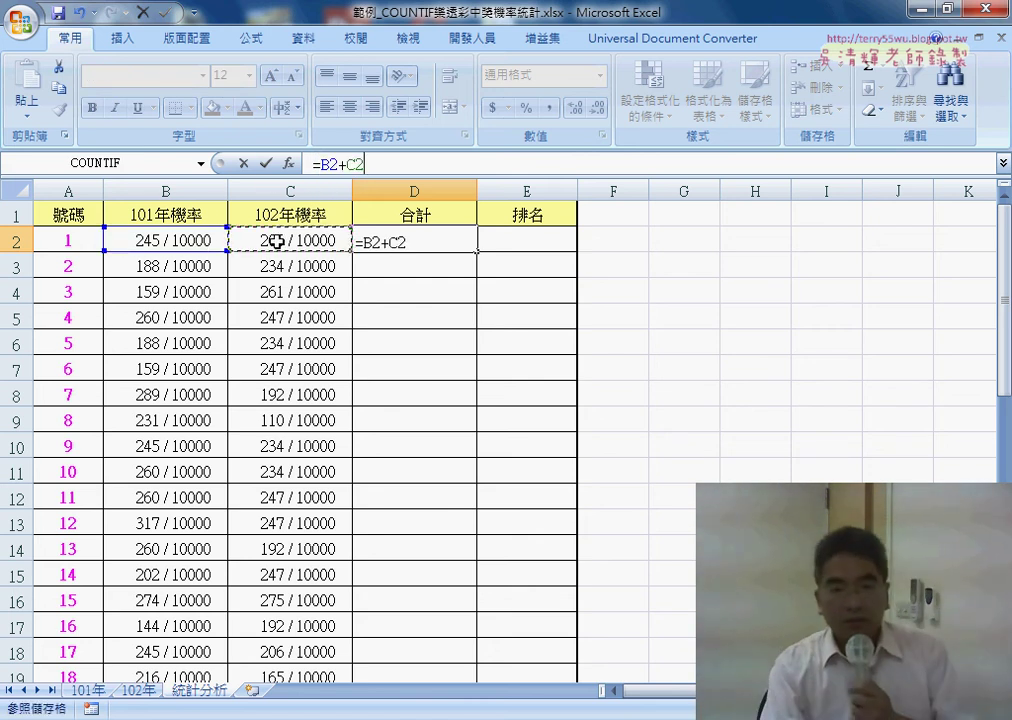
left_click(266, 163)
double_click(477, 252)
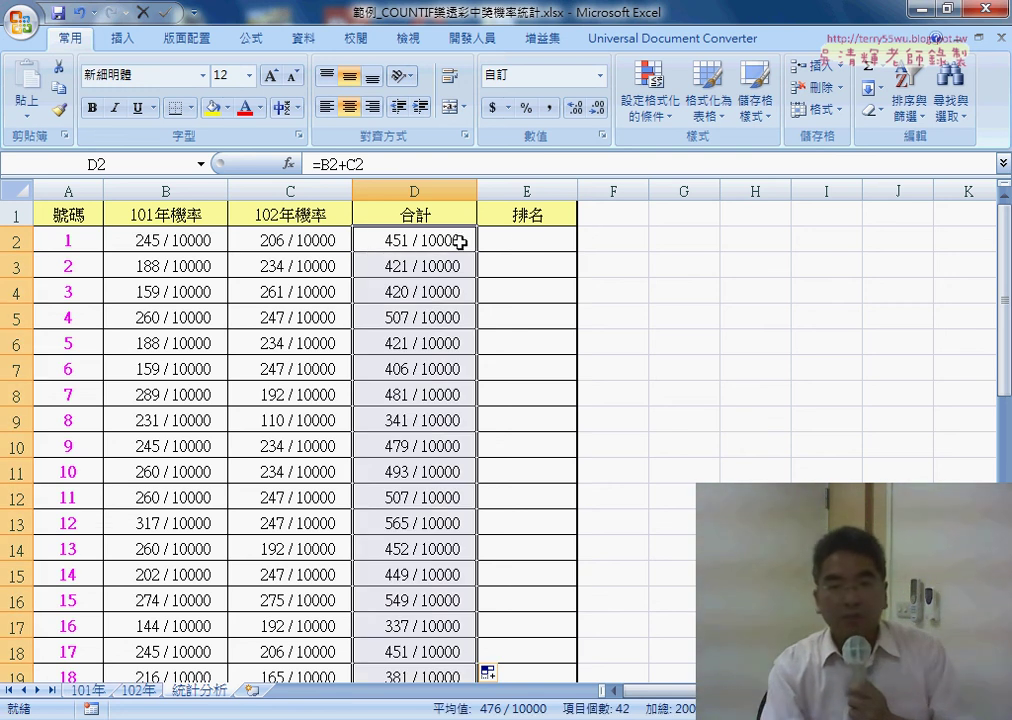
left_click(530, 241)
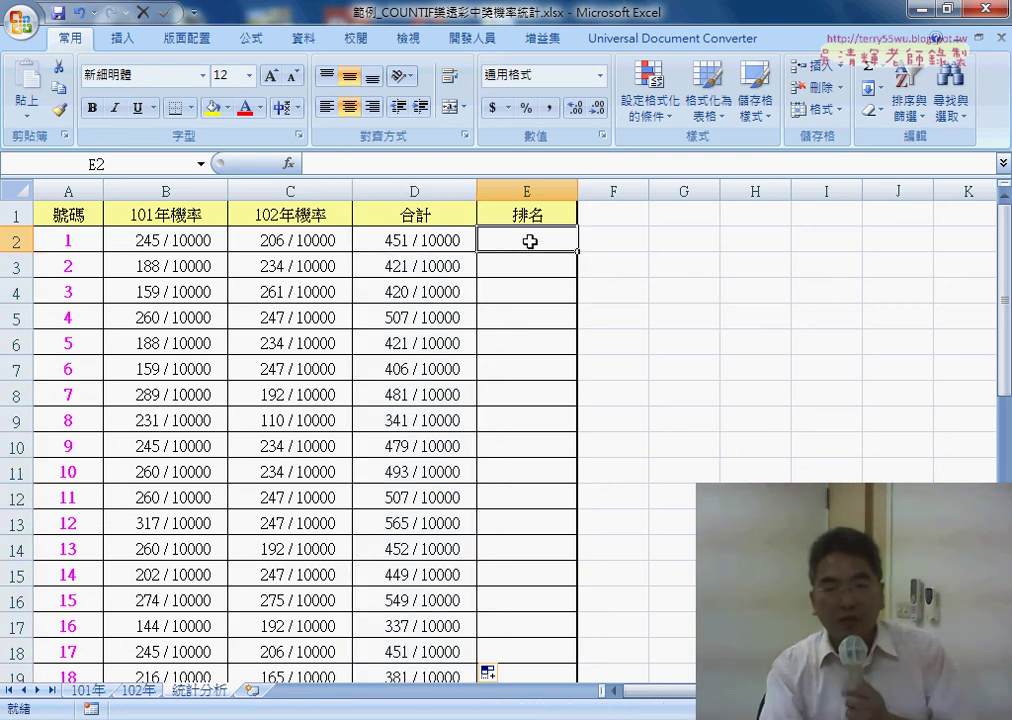
Insert the RANK function from the 統計 category into E2
left_click(289, 164)
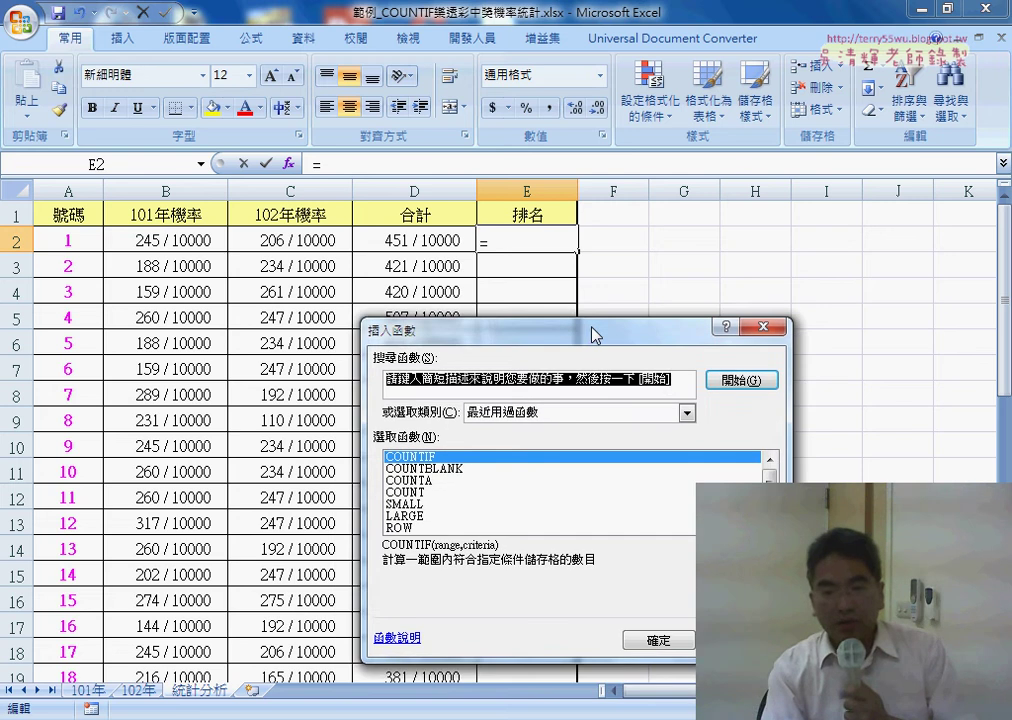
left_click_drag(596, 335, 697, 210)
left_click(667, 289)
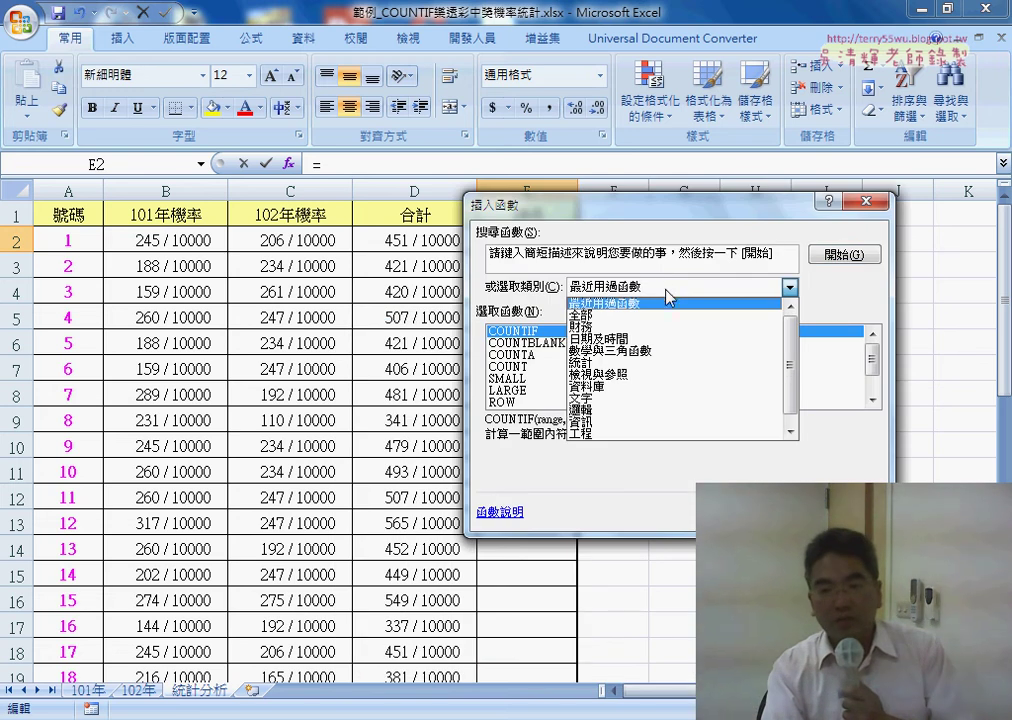
left_click(666, 363)
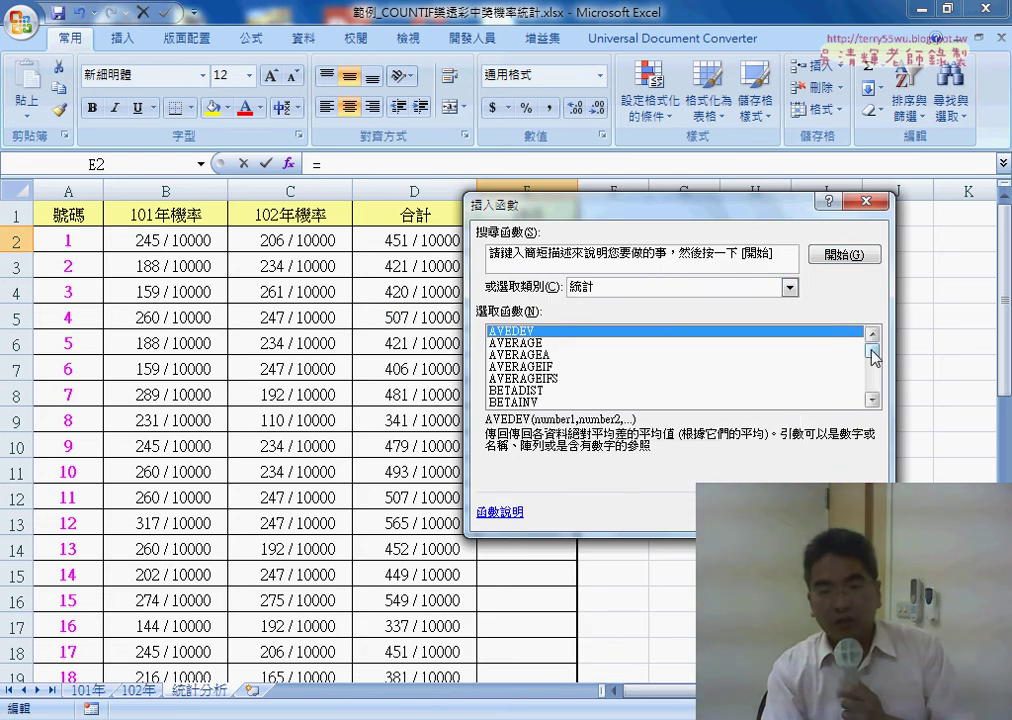
left_click_drag(872, 350, 874, 377)
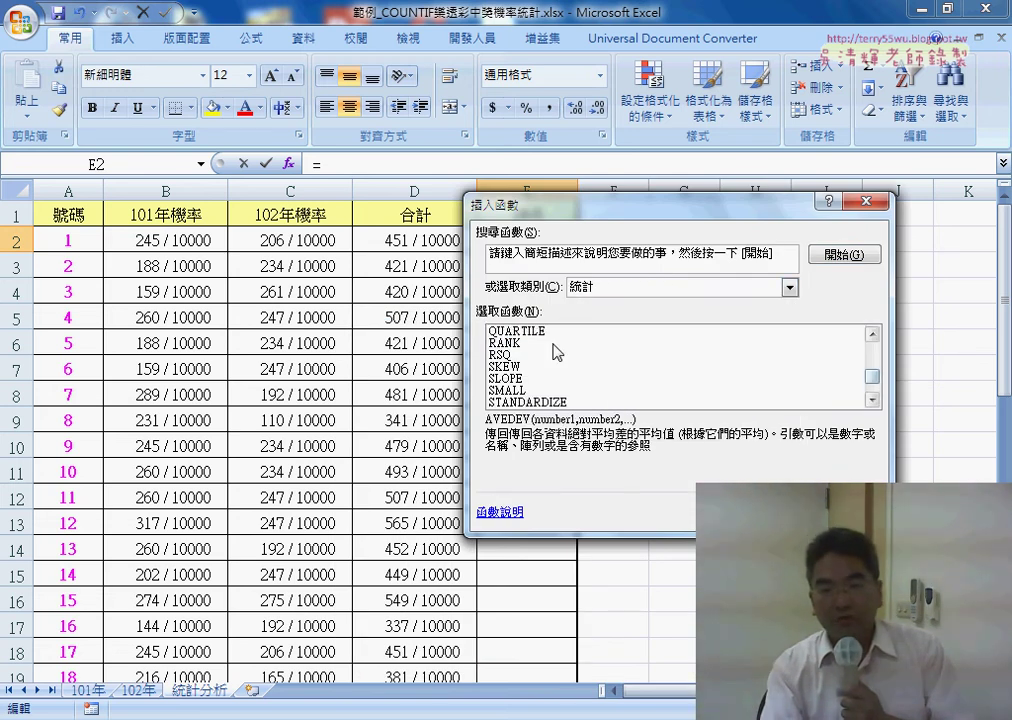
left_click(555, 343)
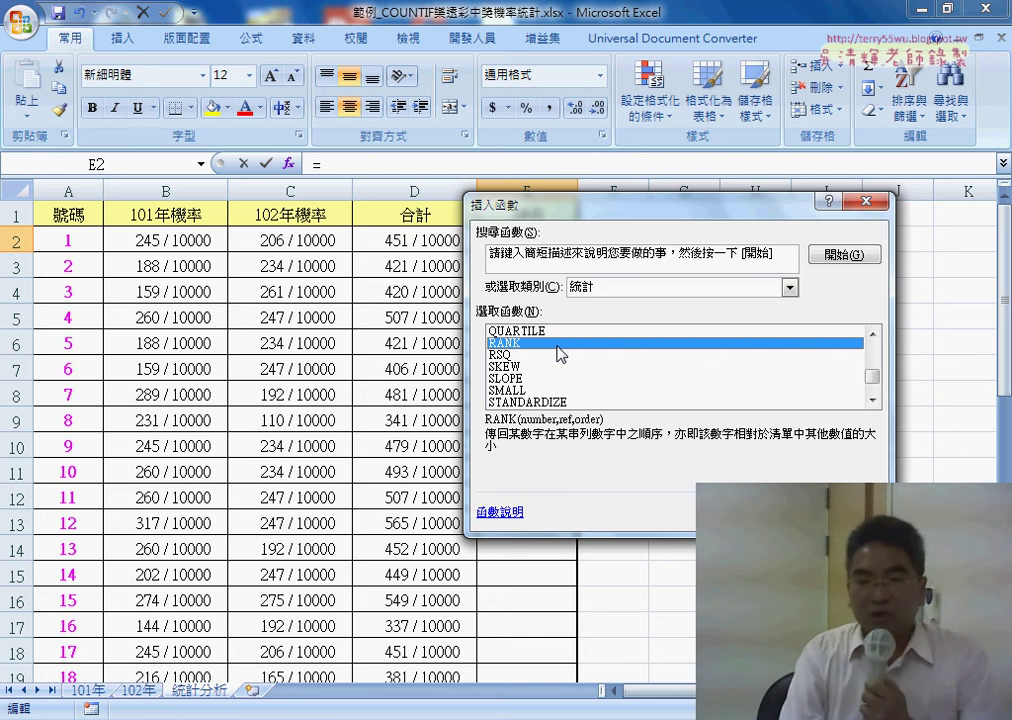
double_click(557, 345)
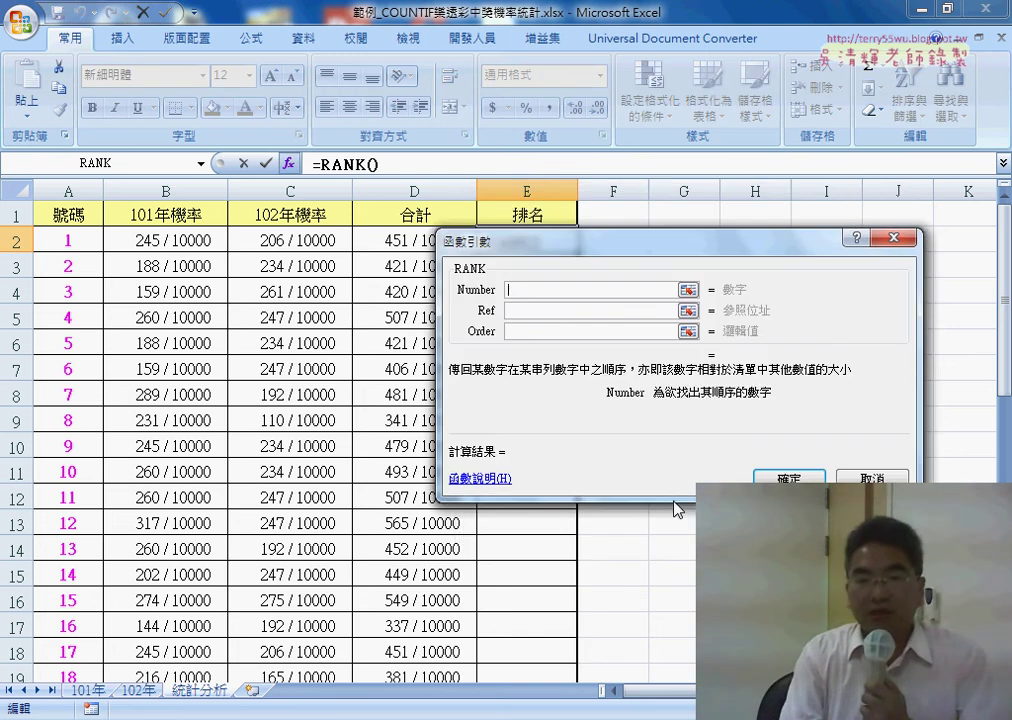
Set RANK's Number to D2 and Ref to D$2:D$43, giving 26 in E2
left_click_drag(519, 234, 619, 242)
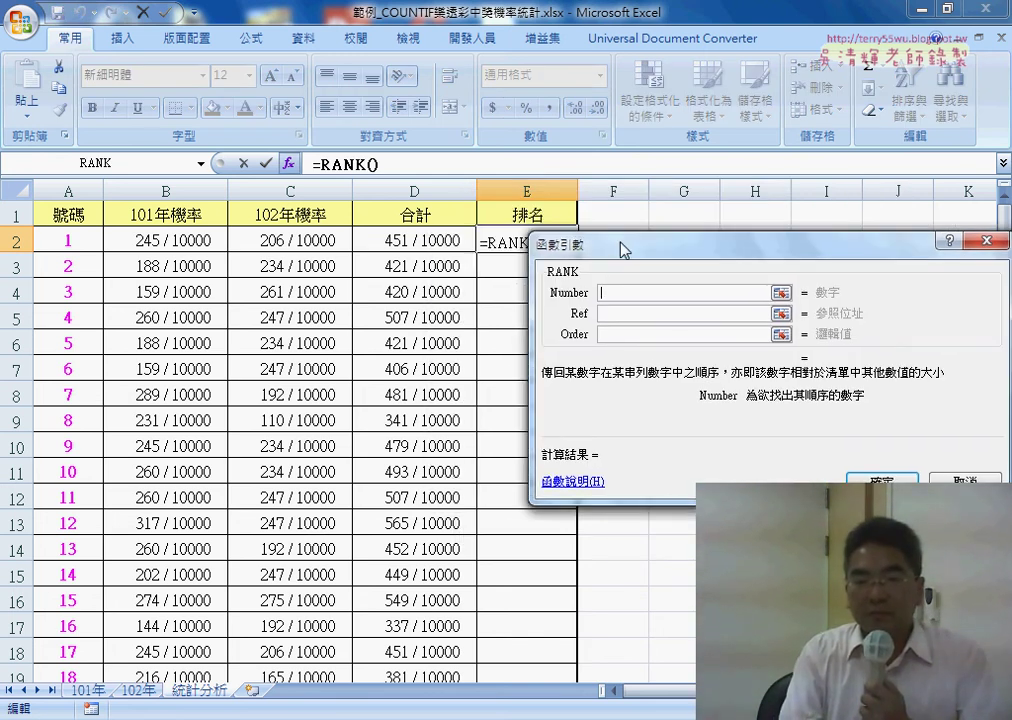
left_click(420, 243)
left_click(627, 316)
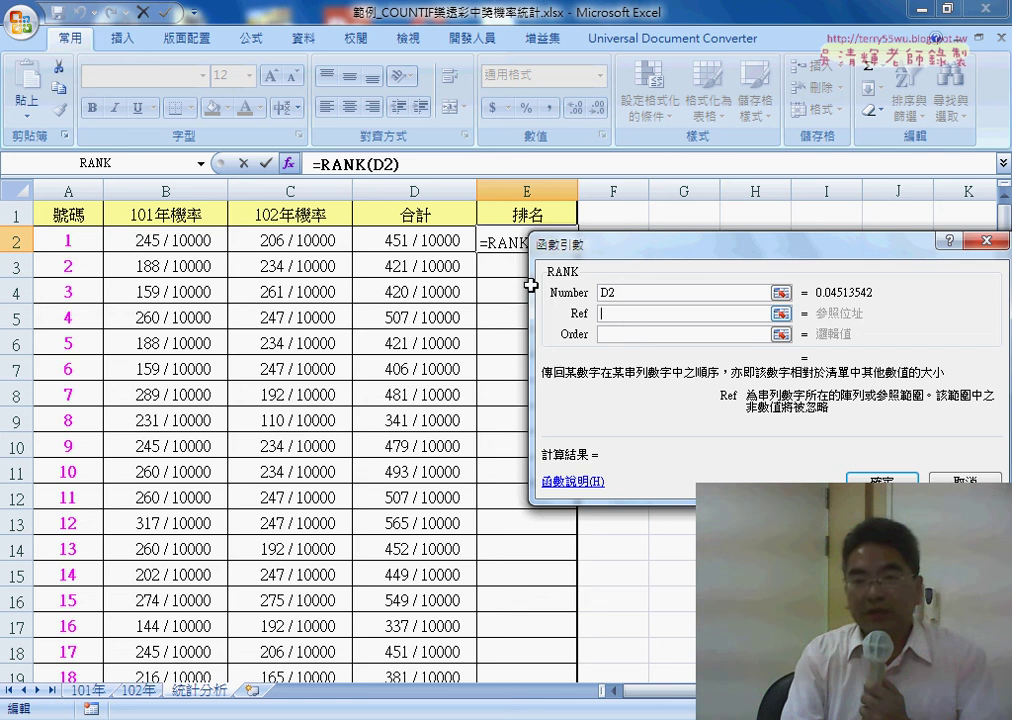
left_click(419, 242)
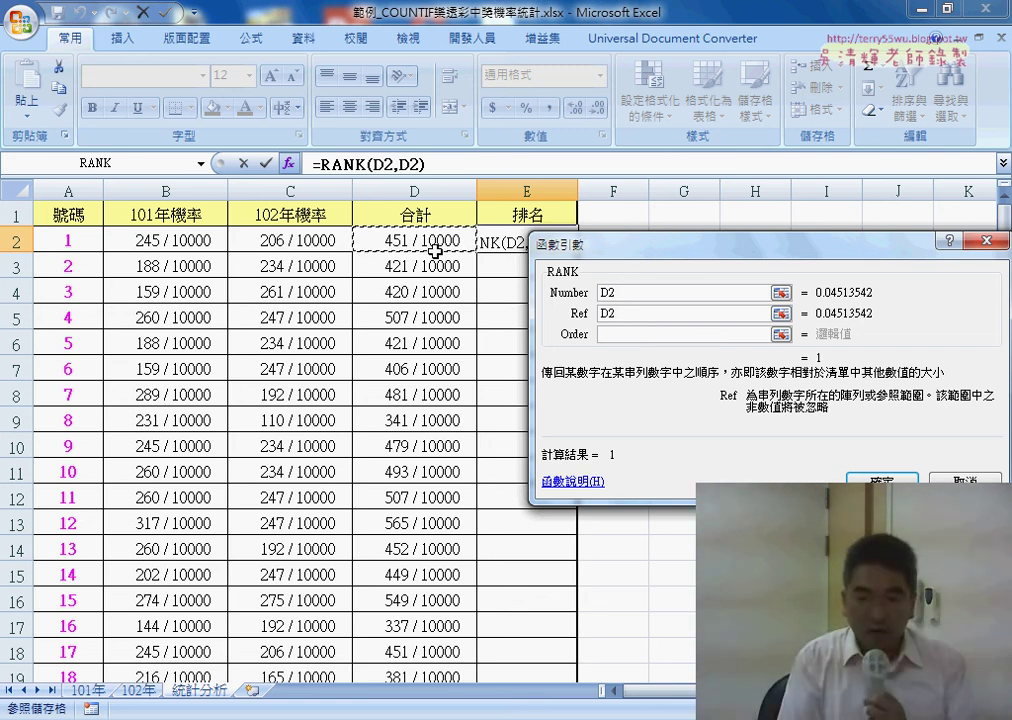
key("ctrl+shift+Down")
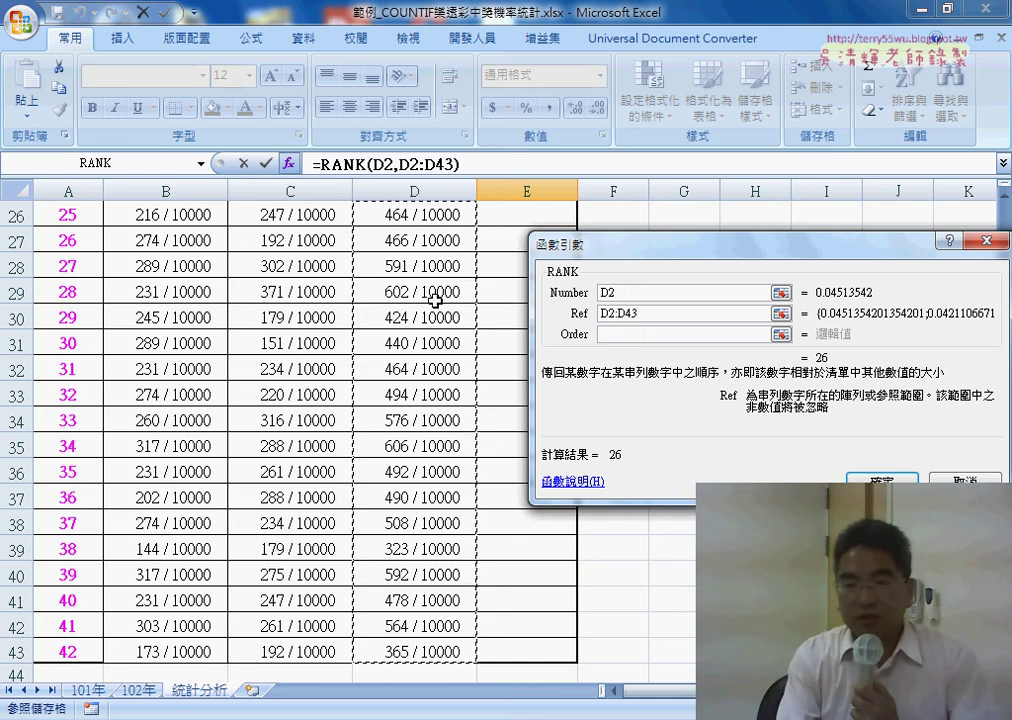
left_click_drag(645, 313, 596, 314)
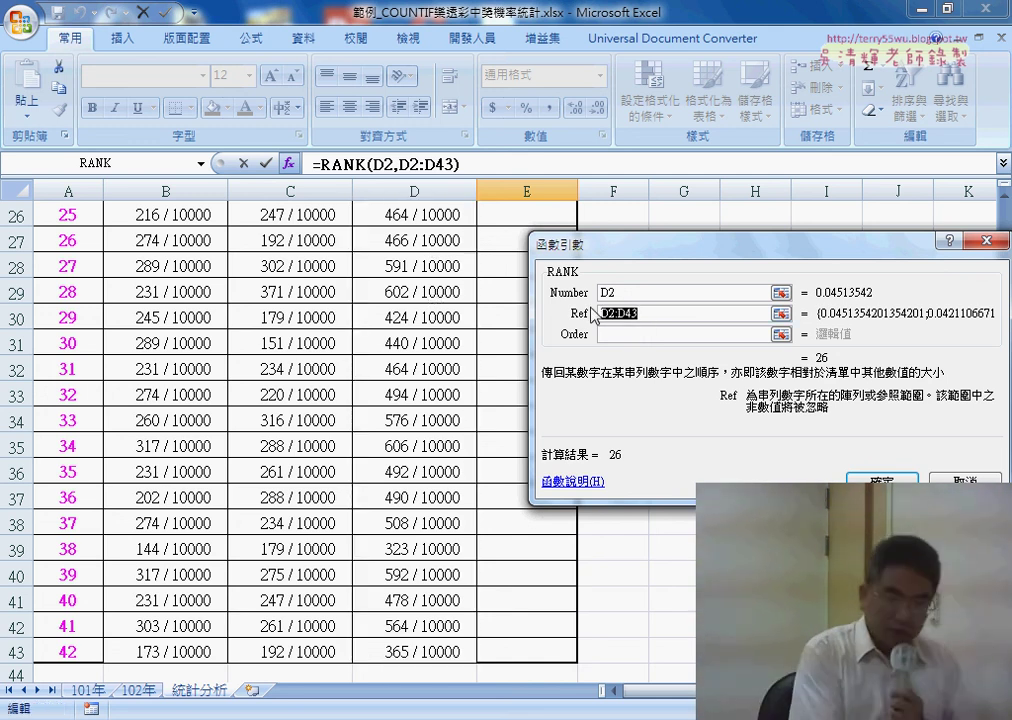
key("F4")
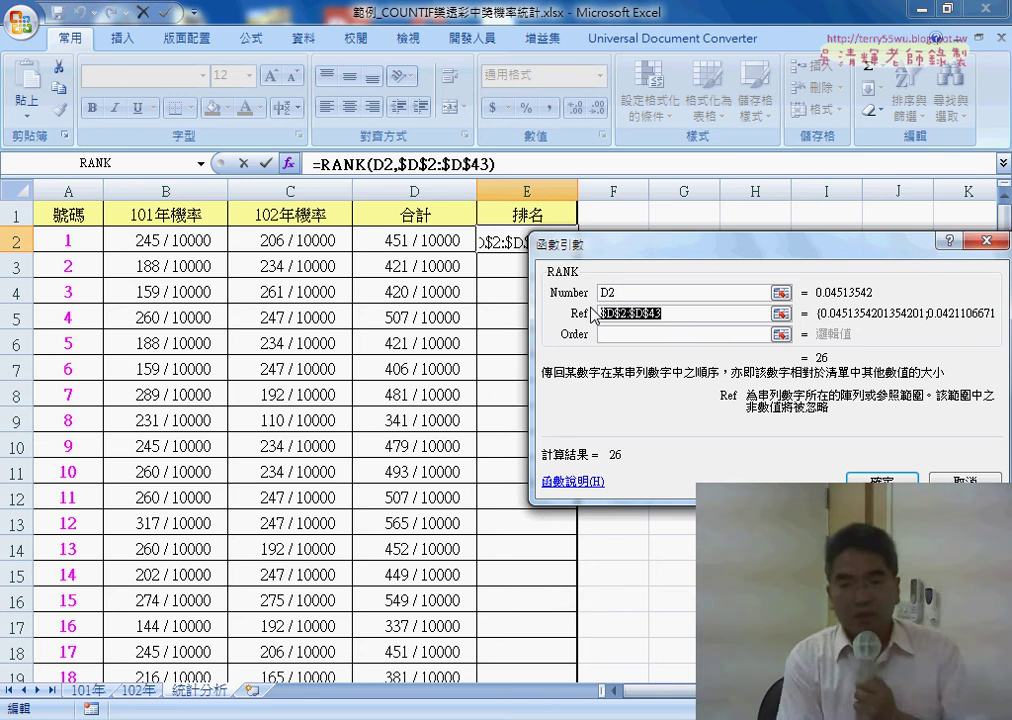
key("F4")
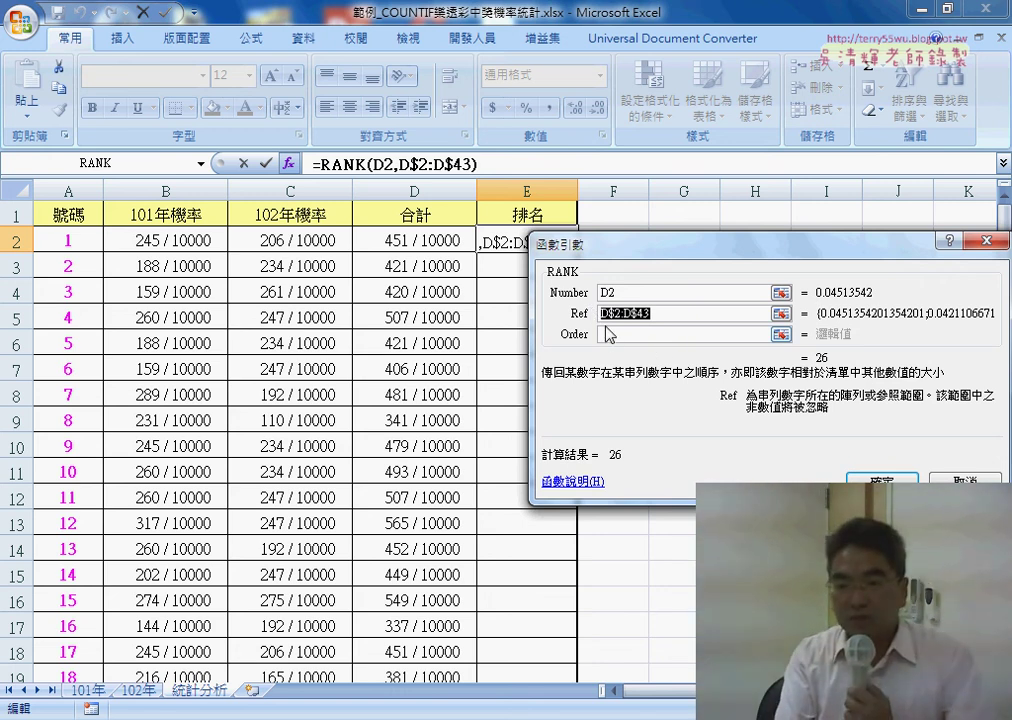
key("Return")
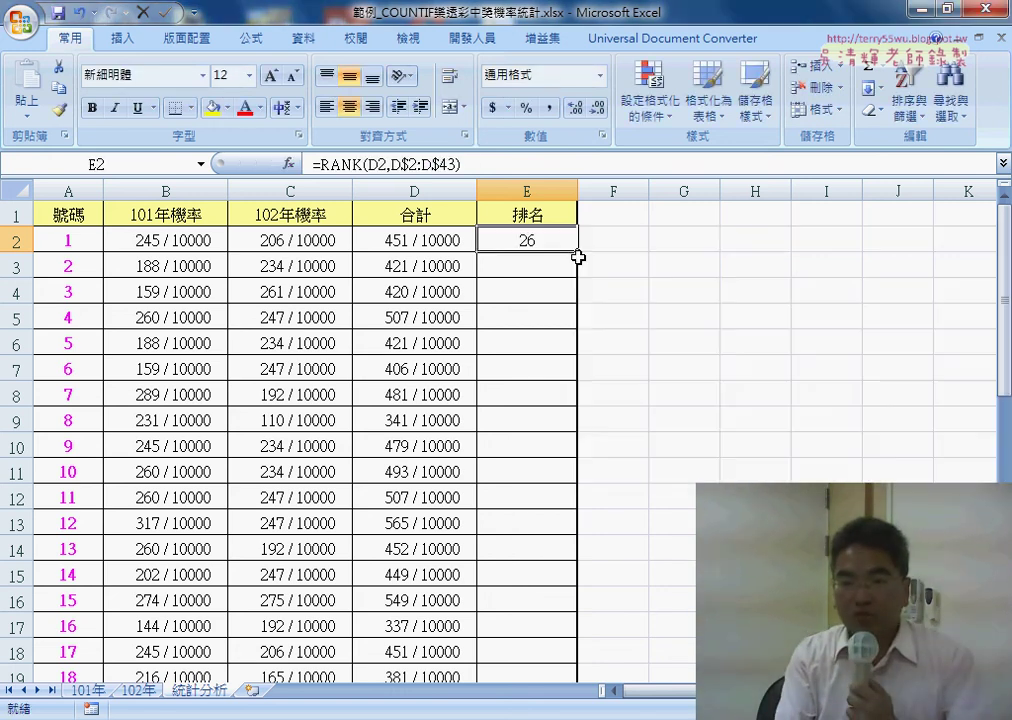
Copy E2's RANK formula down to E43 and check the rankings down the column
double_click(577, 253)
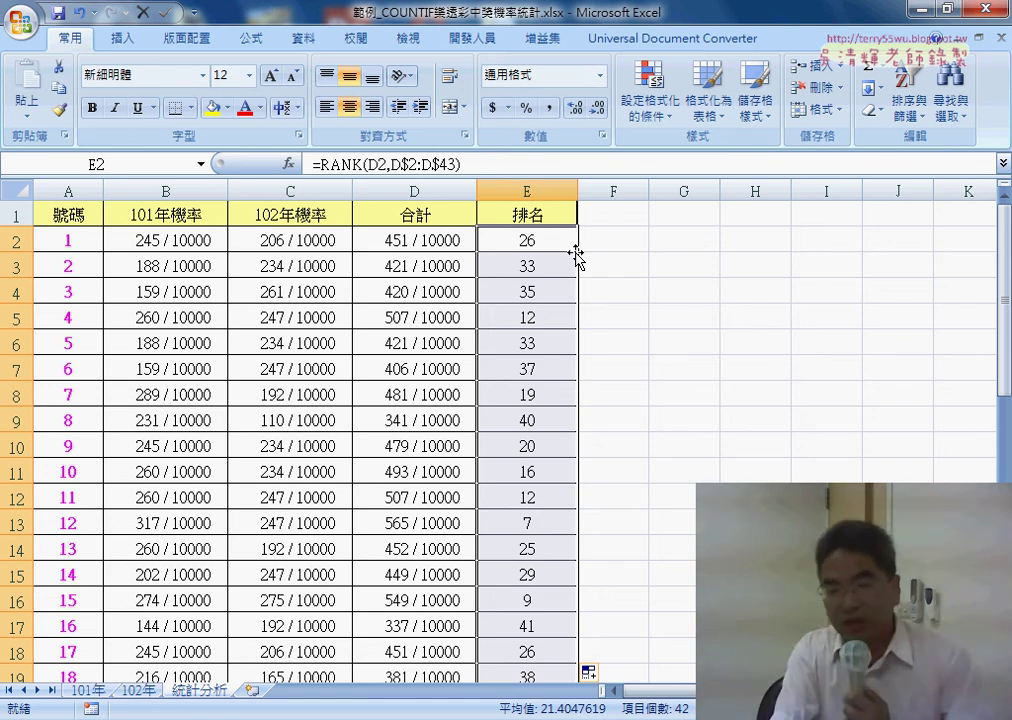
scroll(585, 330, "down", 1)
scroll(585, 330, "down", 2)
scroll(585, 330, "down", 2)
scroll(586, 331, "down", 2)
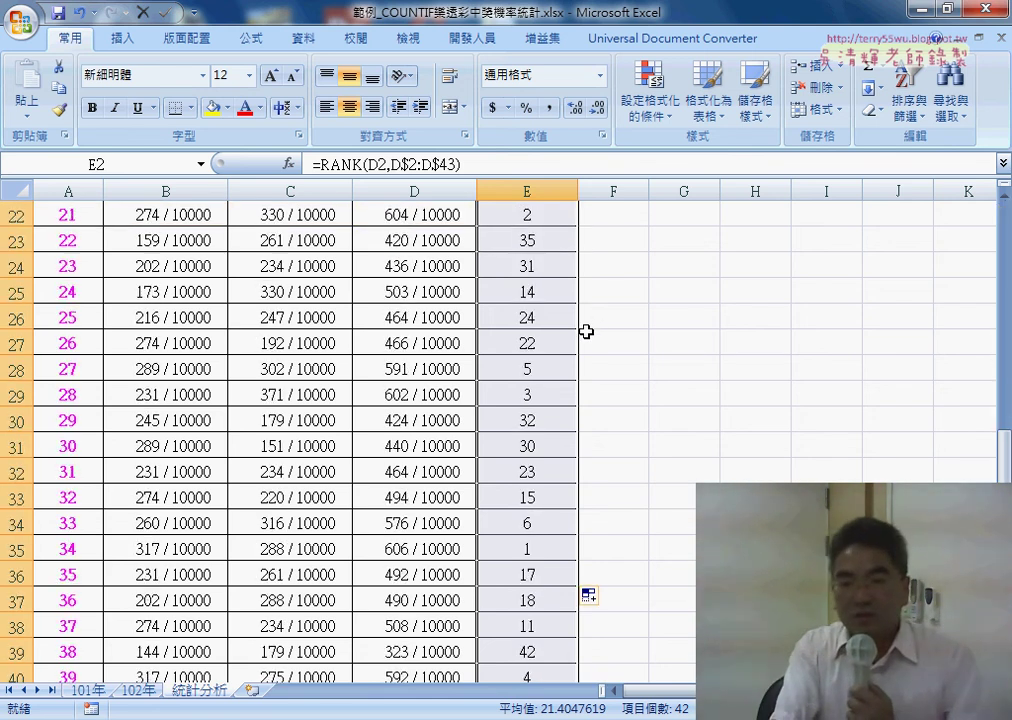
scroll(586, 331, "up", 4)
scroll(586, 331, "up", 3)
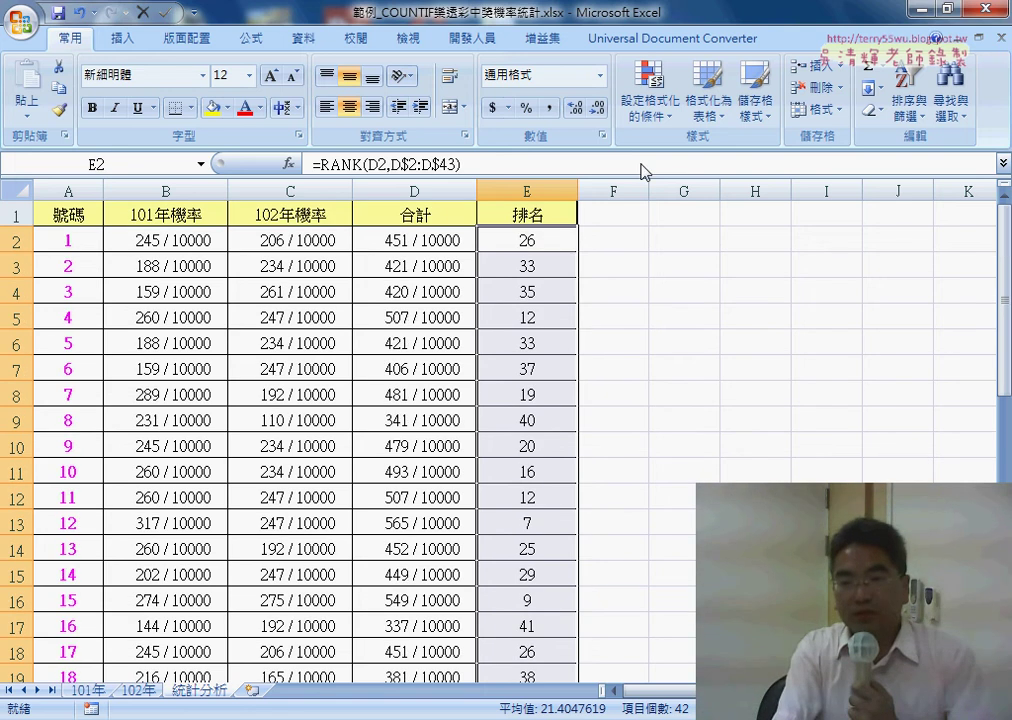
left_click(650, 92)
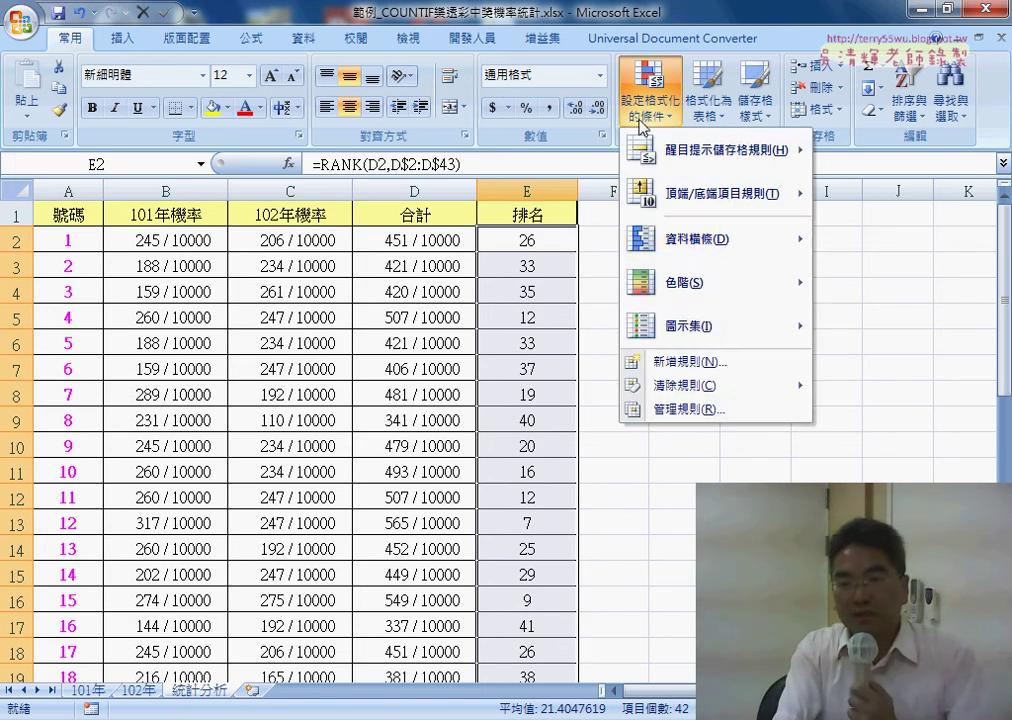
Create a new rule for cell values less than or equal to 7
left_click(689, 363)
left_click(615, 262)
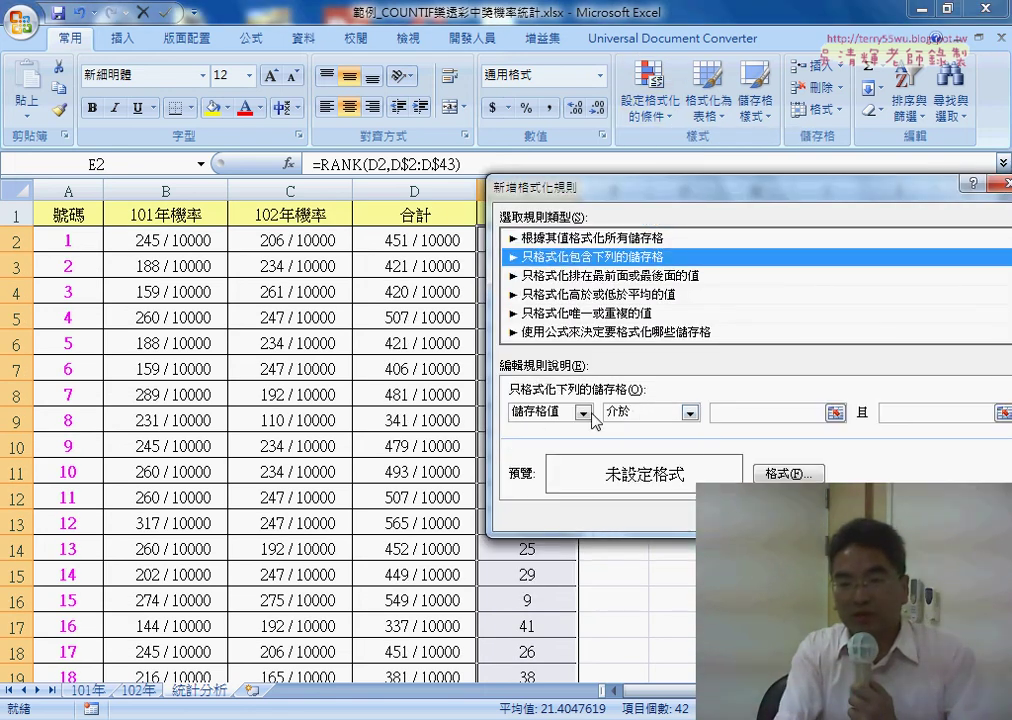
left_click(690, 412)
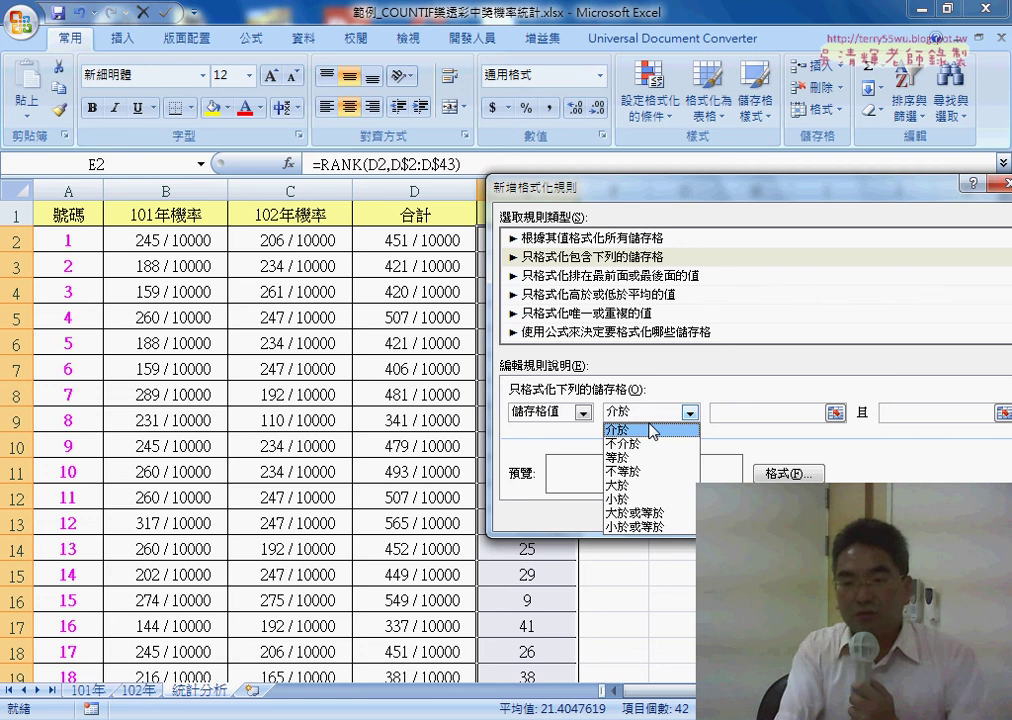
left_click(650, 526)
left_click(741, 413)
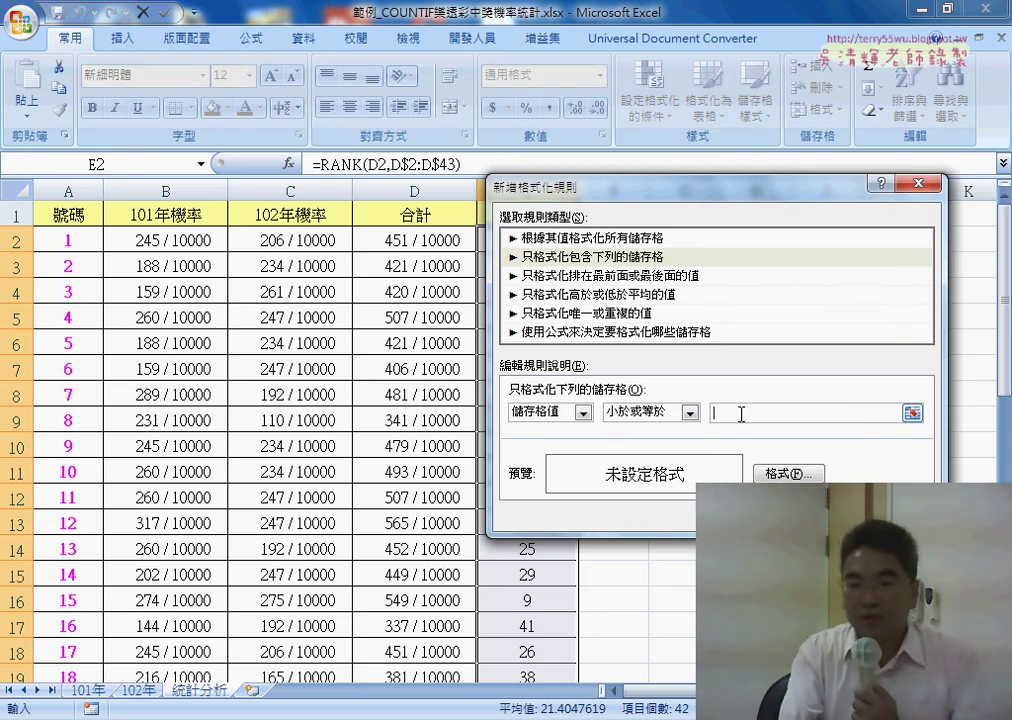
type("7")
Give matching cells red font and yellow fill, apply the rule, and review the rankings
left_click(788, 473)
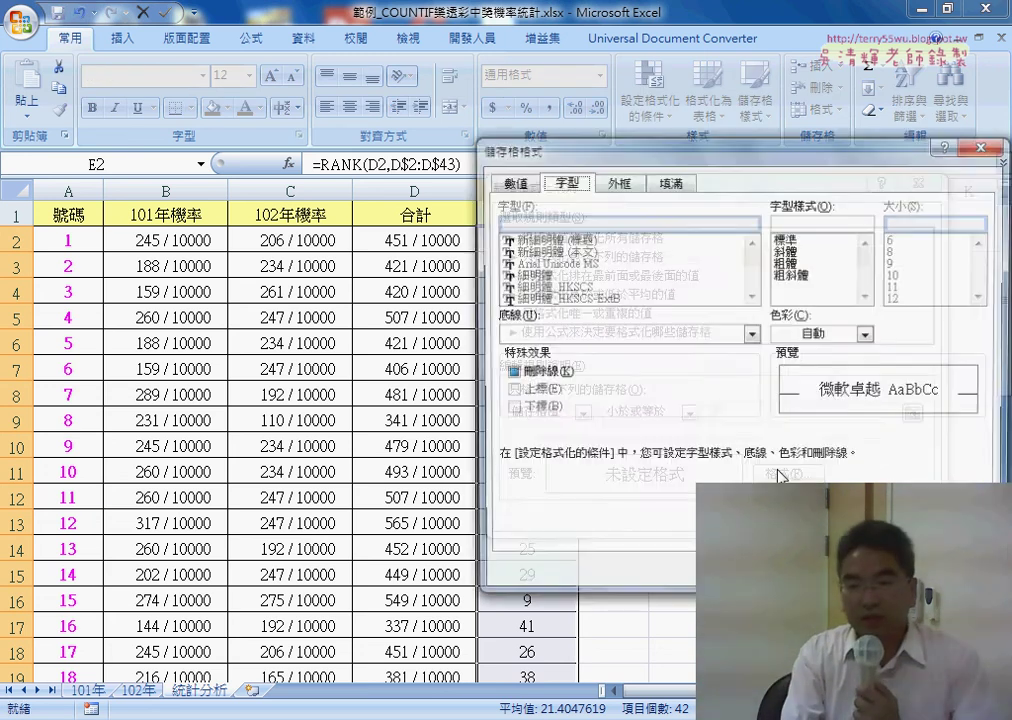
left_click(821, 340)
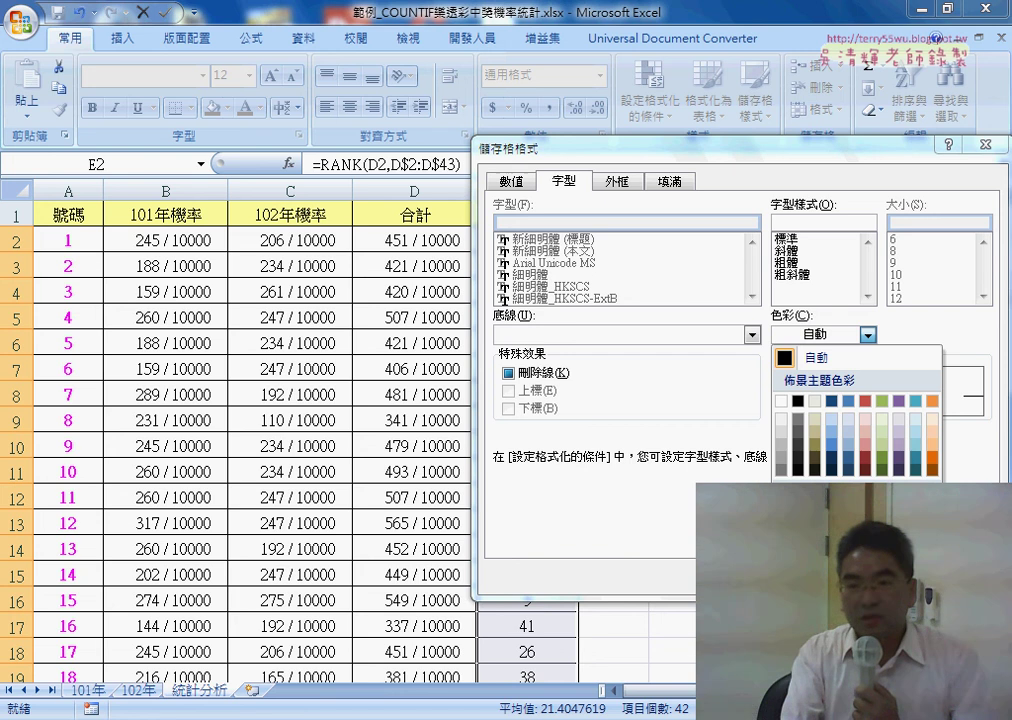
left_click(797, 503)
left_click(673, 182)
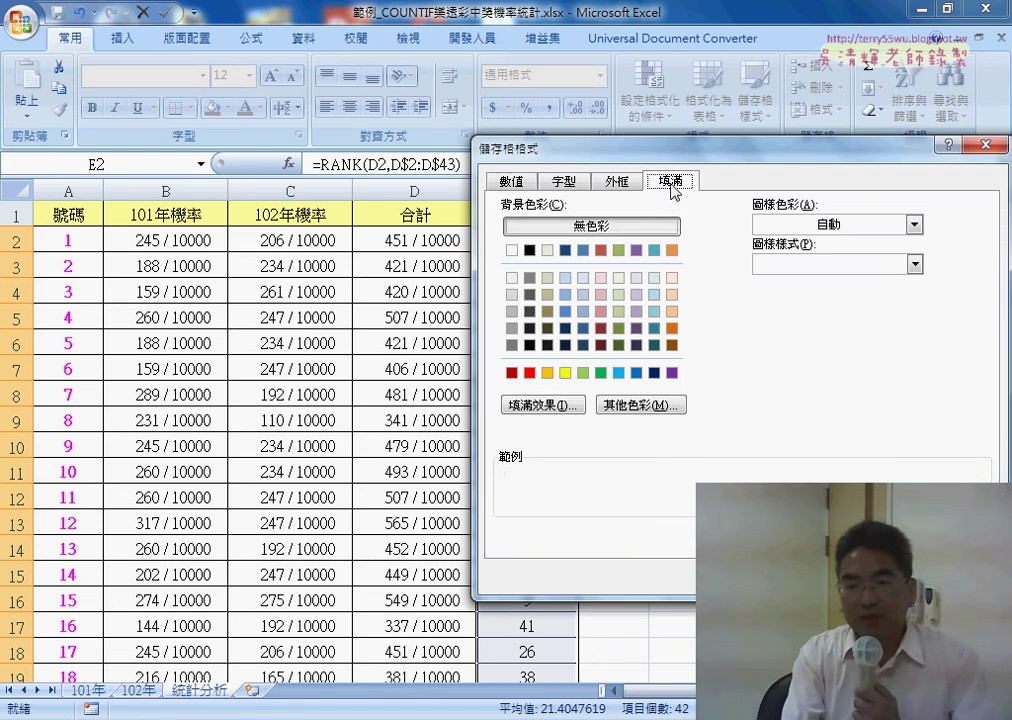
left_click(565, 374)
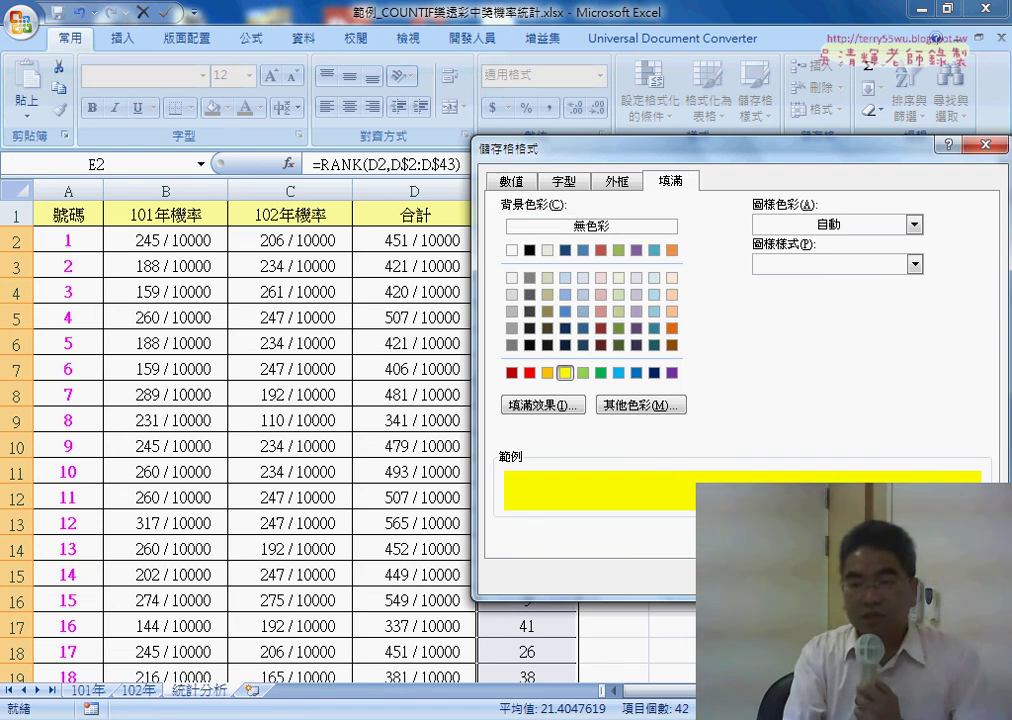
left_click(860, 580)
left_click(784, 470)
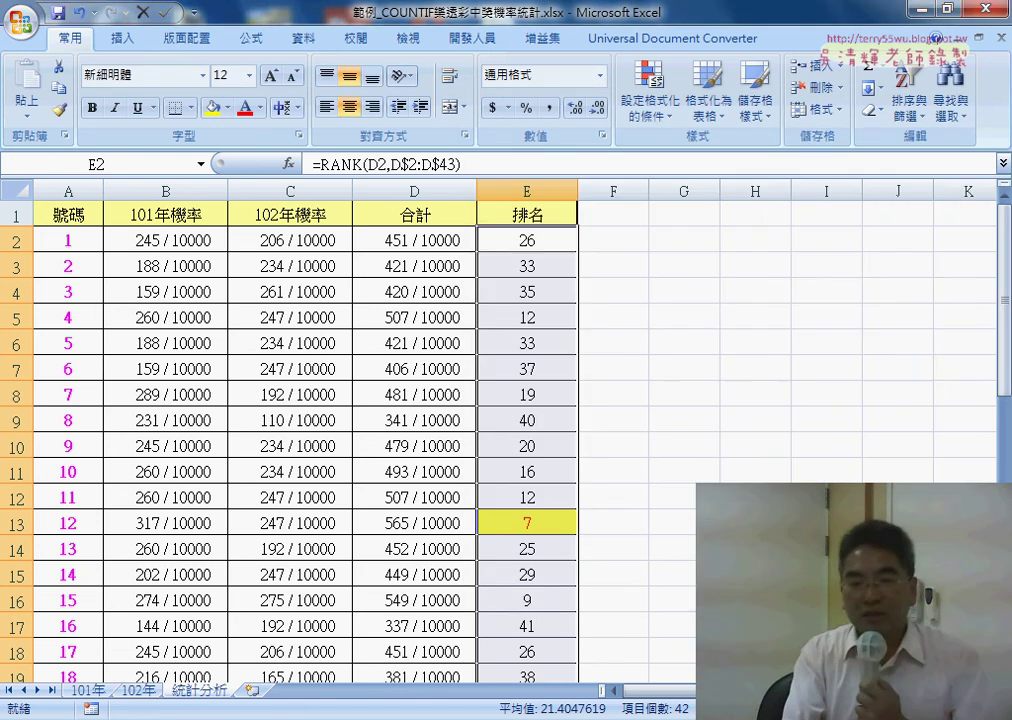
scroll(300, 430, "down", 3)
scroll(300, 430, "down", 2)
scroll(300, 430, "down", 2)
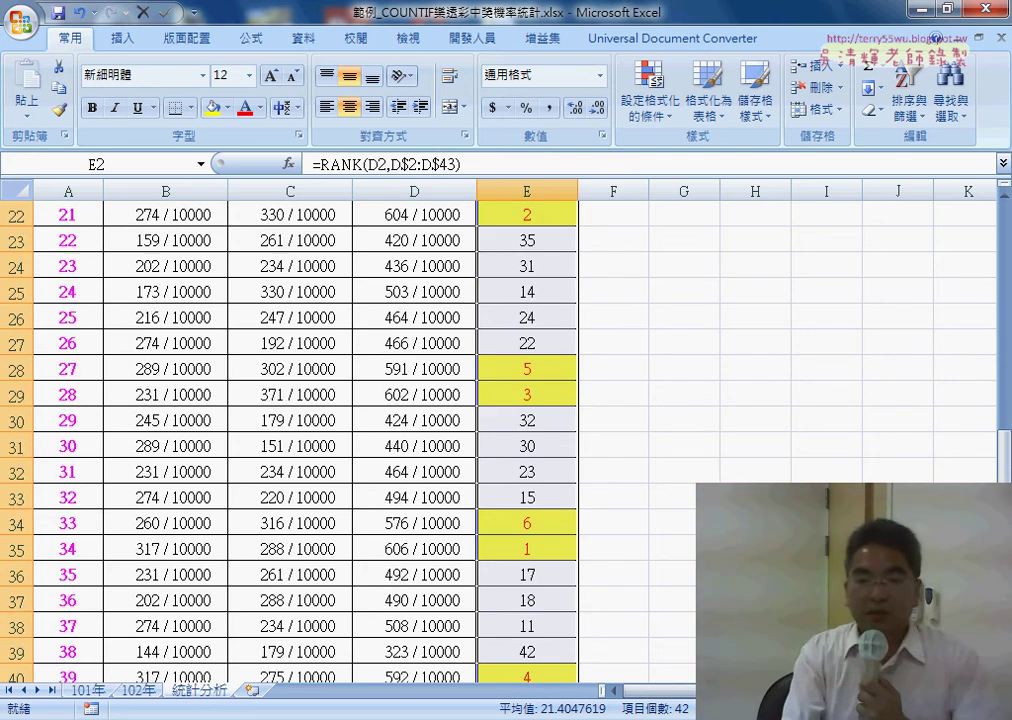
scroll(300, 430, "down", 1)
scroll(300, 430, "down", 2)
scroll(300, 430, "up", 3)
scroll(300, 430, "up", 5)
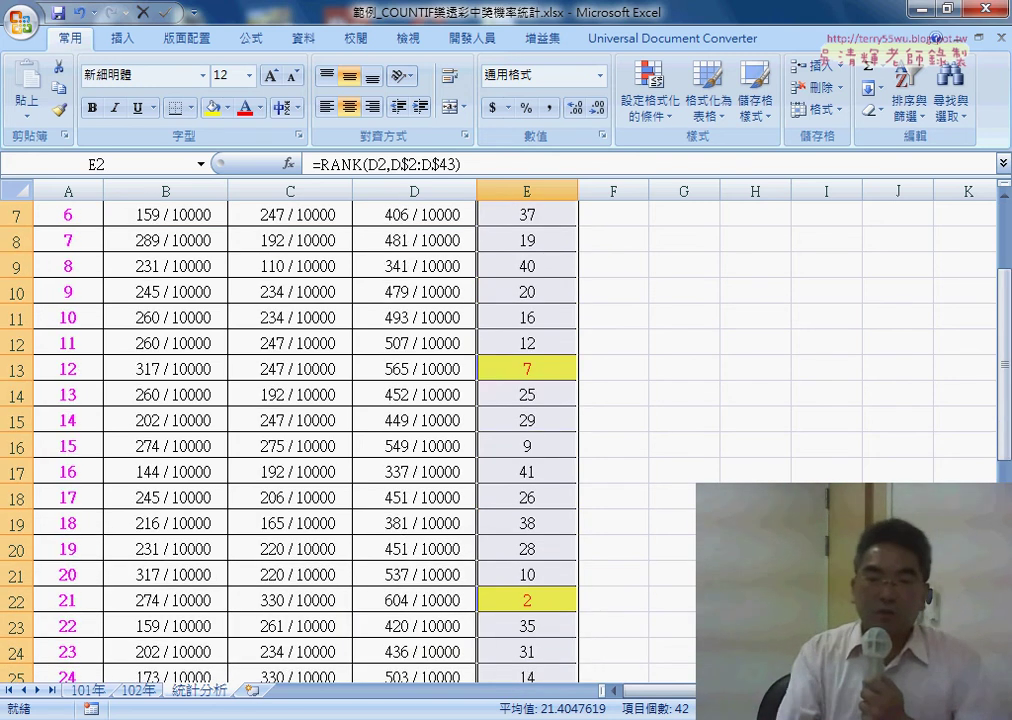
scroll(300, 430, "up", 2)
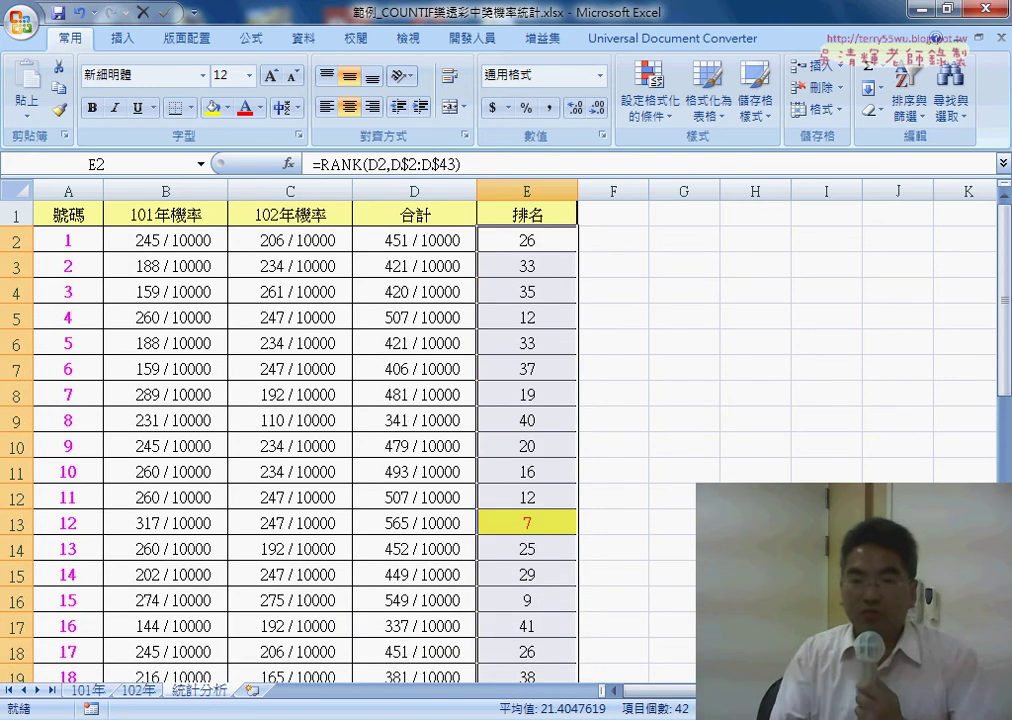
left_click(206, 249)
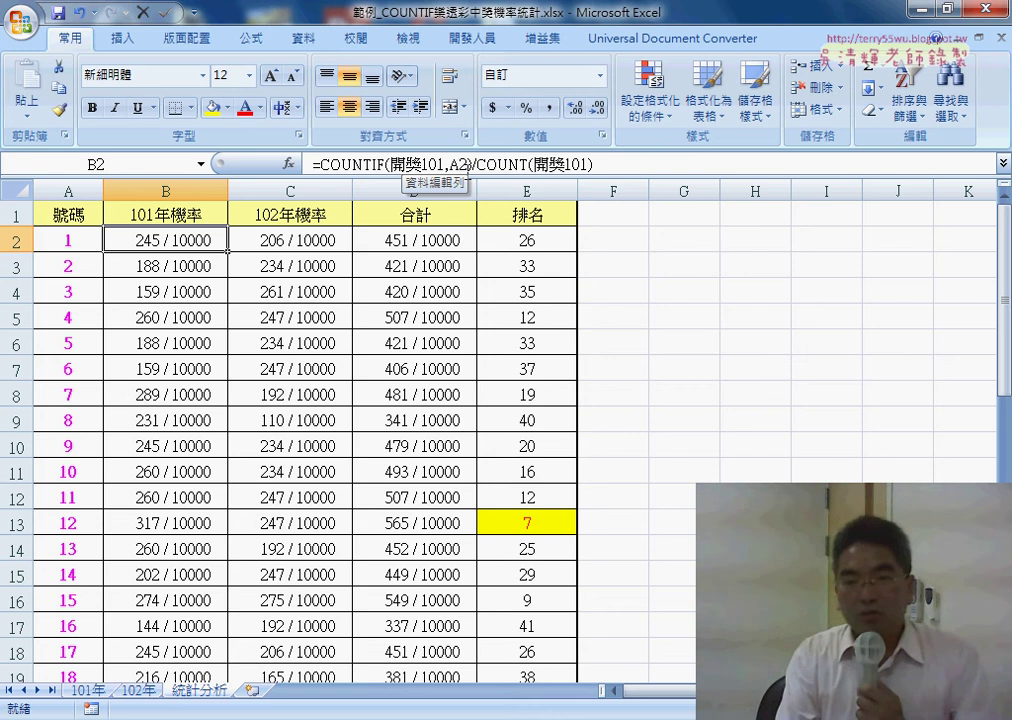
double_click(440, 164)
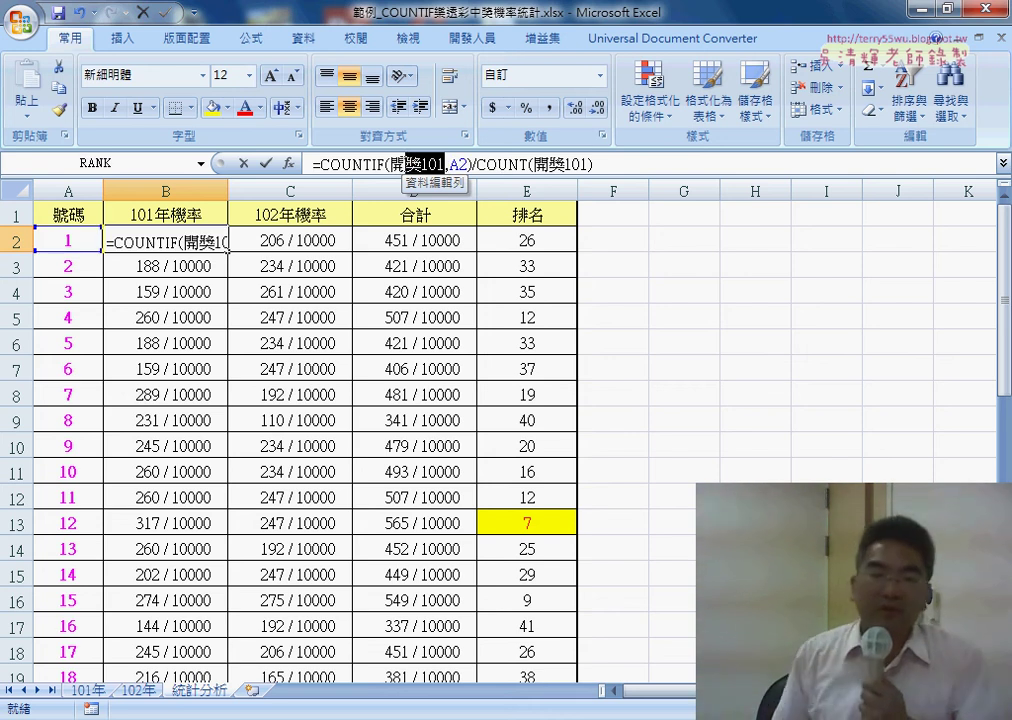
left_click_drag(405, 164, 391, 164)
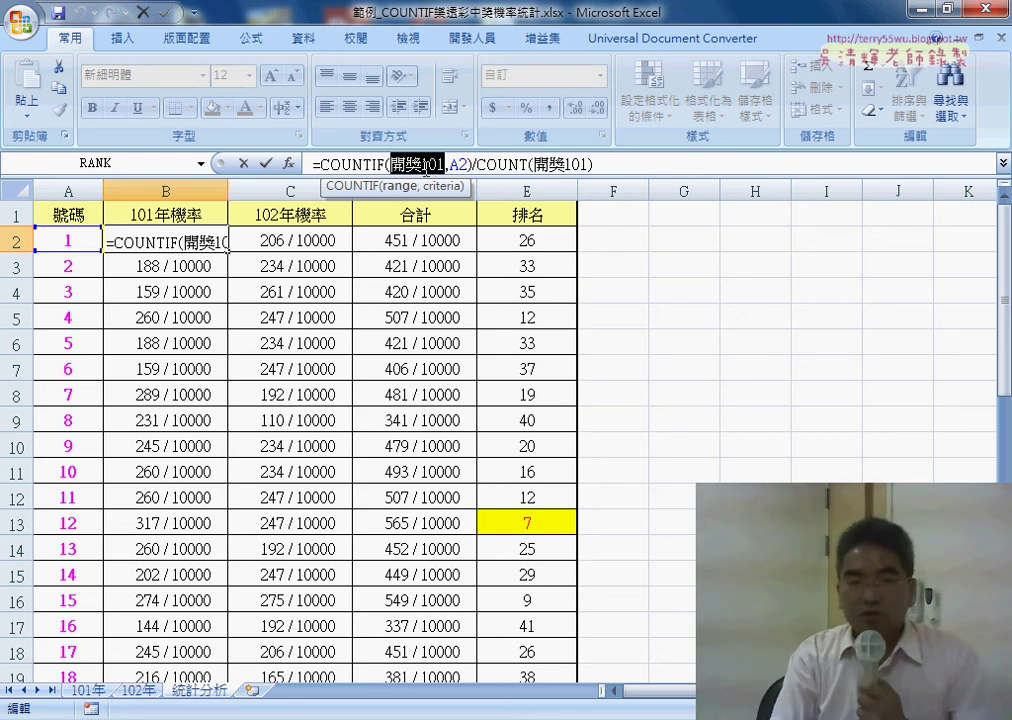
left_click(266, 163)
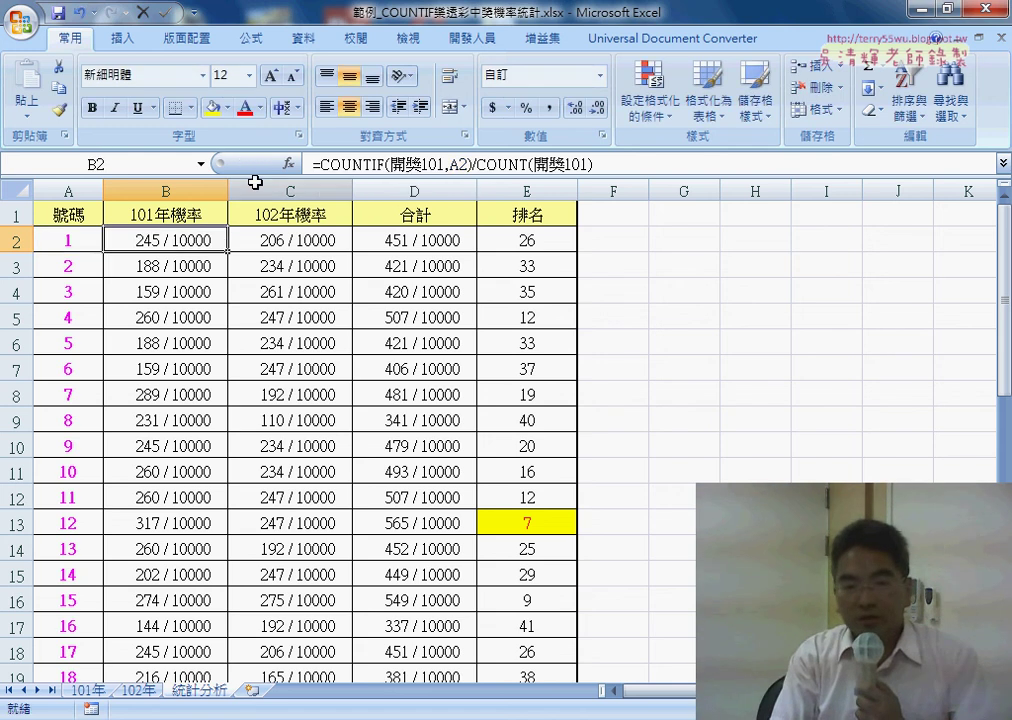
right_click(190, 240)
left_click(262, 496)
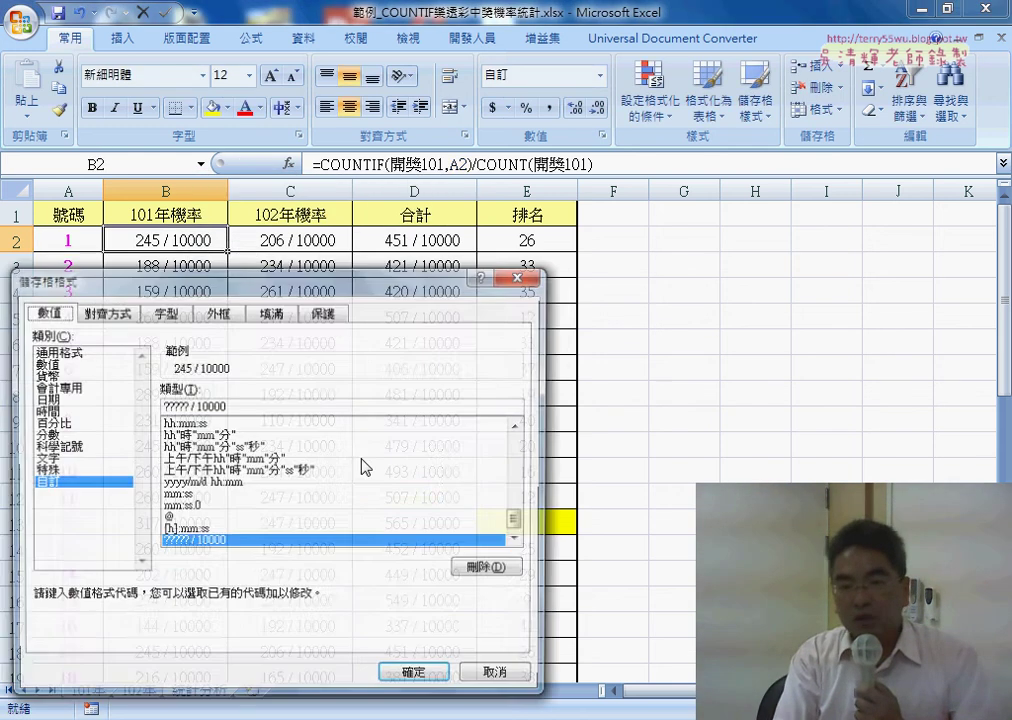
left_click_drag(358, 224, 681, 173)
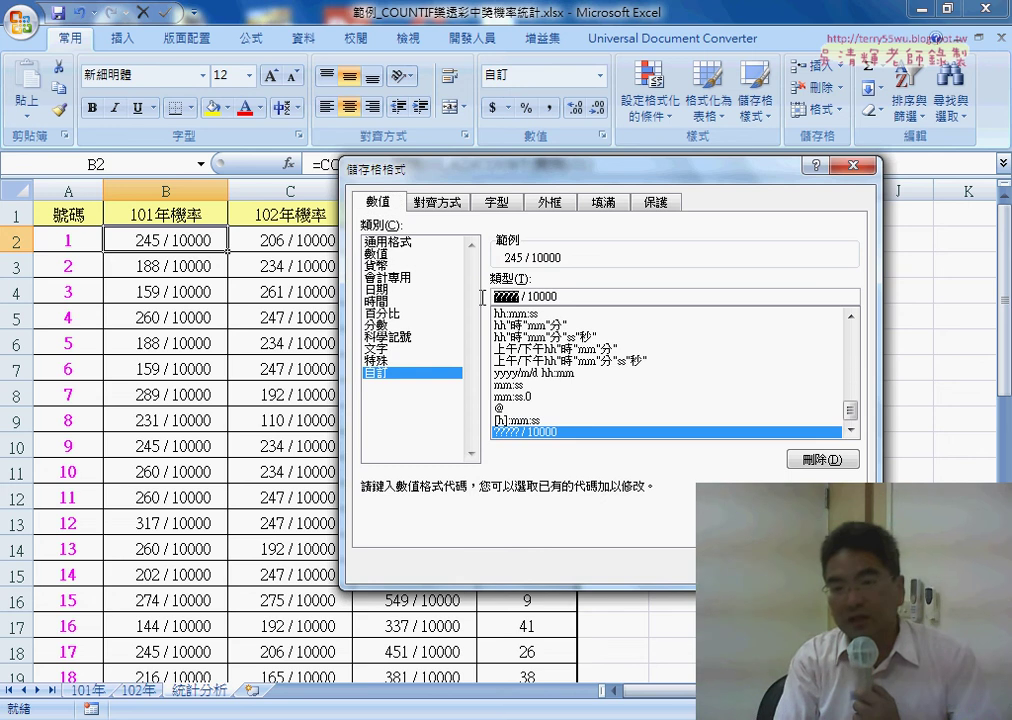
left_click_drag(557, 296, 530, 296)
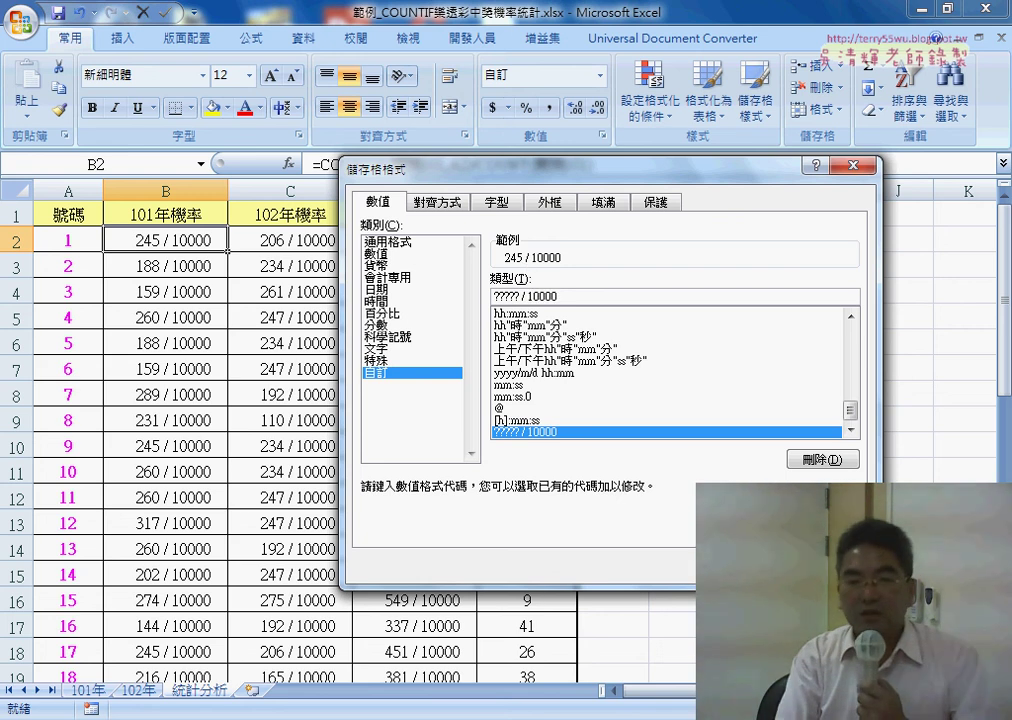
key("Return")
left_click(339, 241)
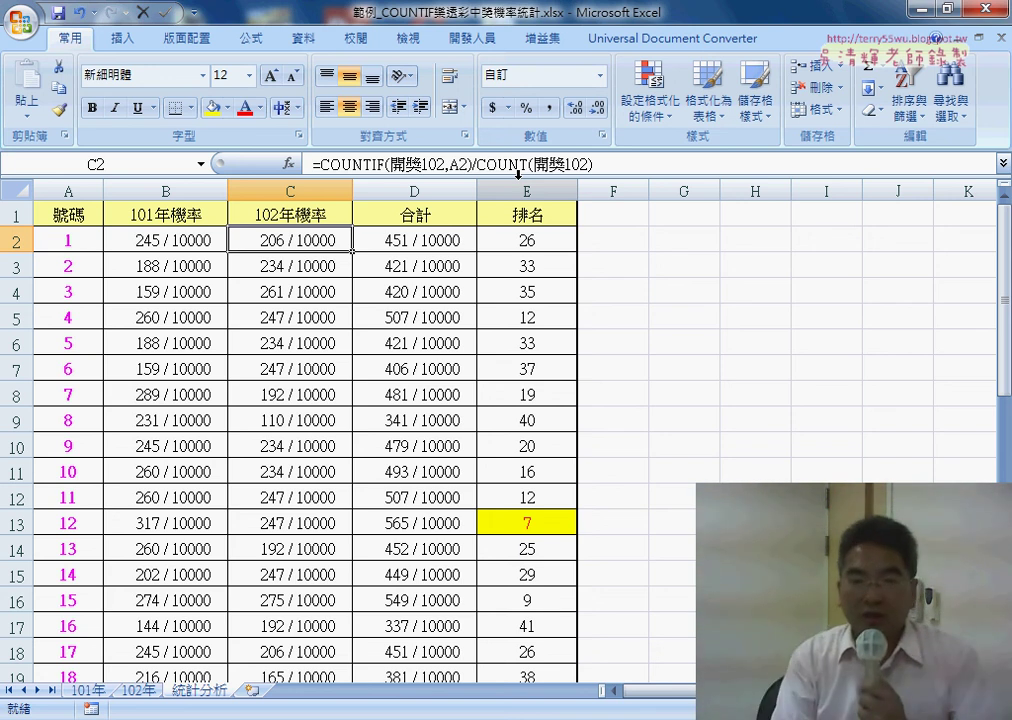
left_click(445, 240)
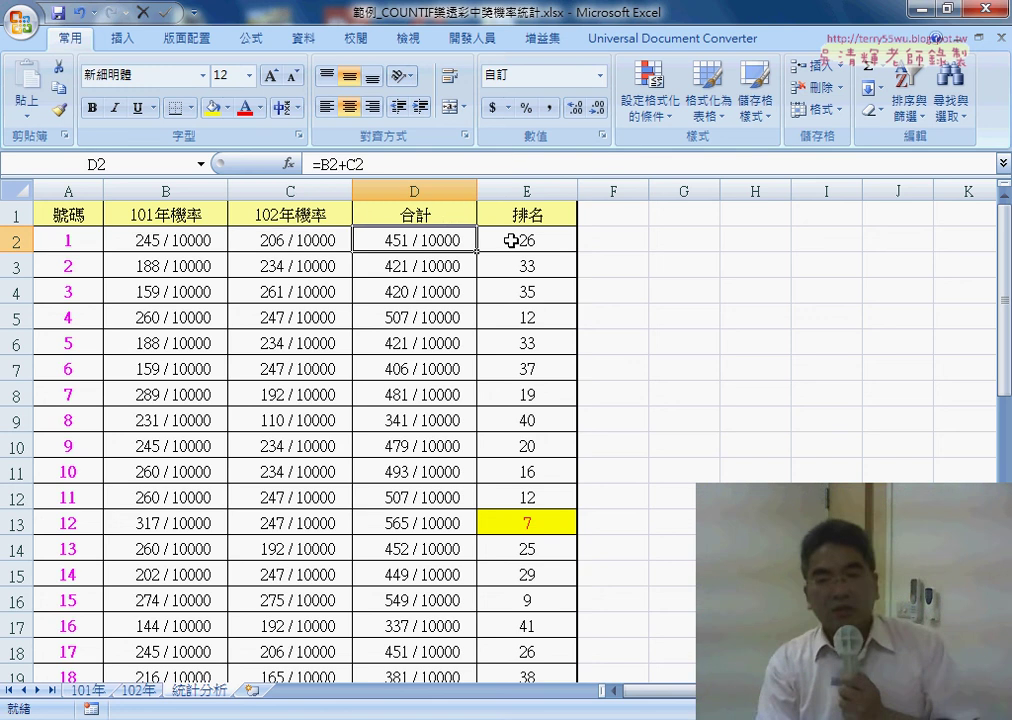
left_click(515, 240)
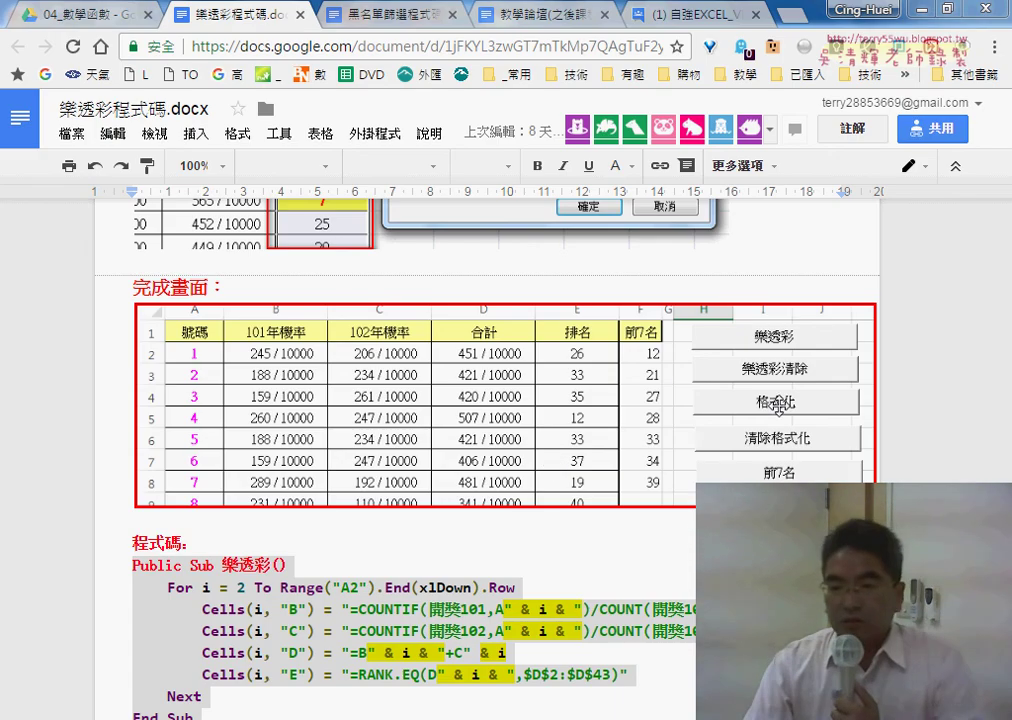
Minimize the 樂透彩程式碼 document in Chrome to bring Excel back
left_click(920, 10)
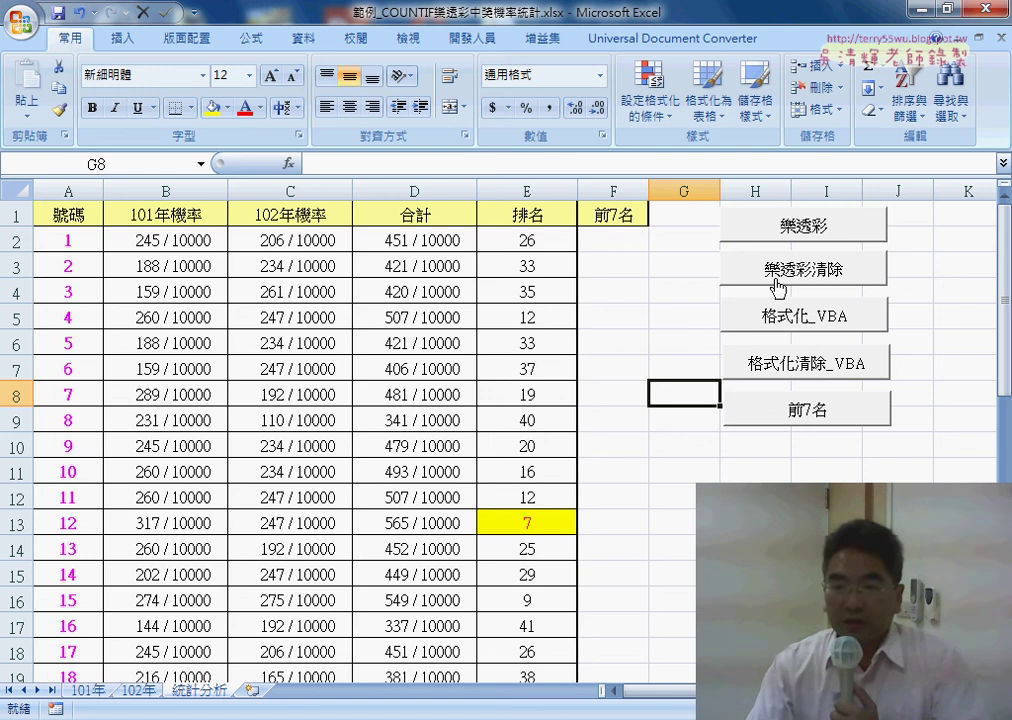
left_click(755, 548)
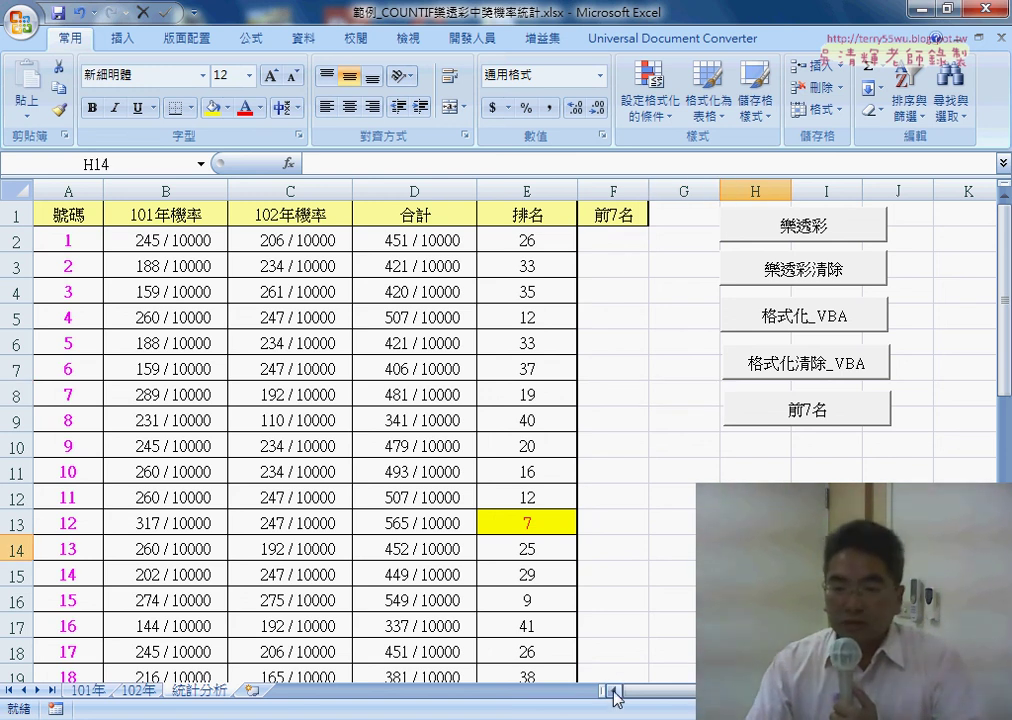
left_click(524, 526)
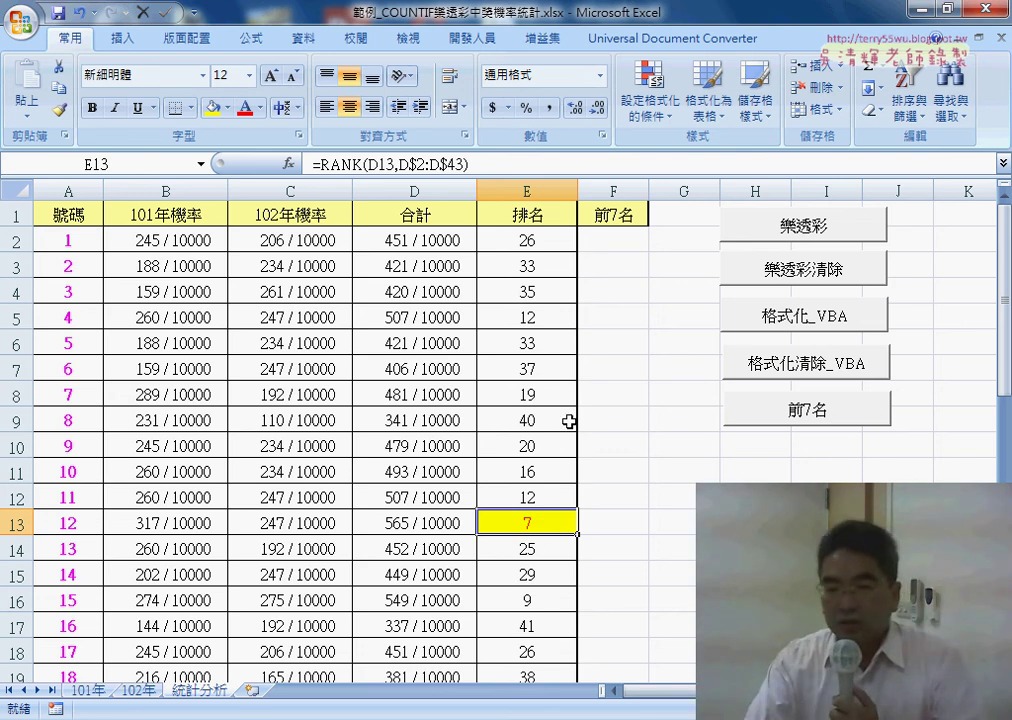
scroll(551, 441, "down", 3)
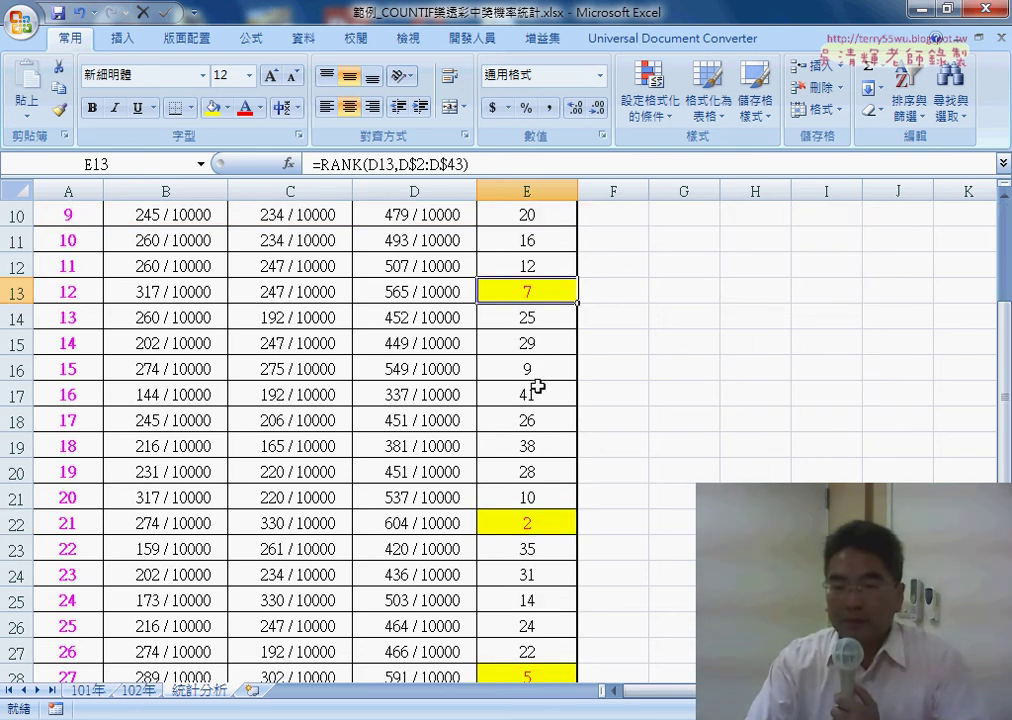
left_click(531, 526)
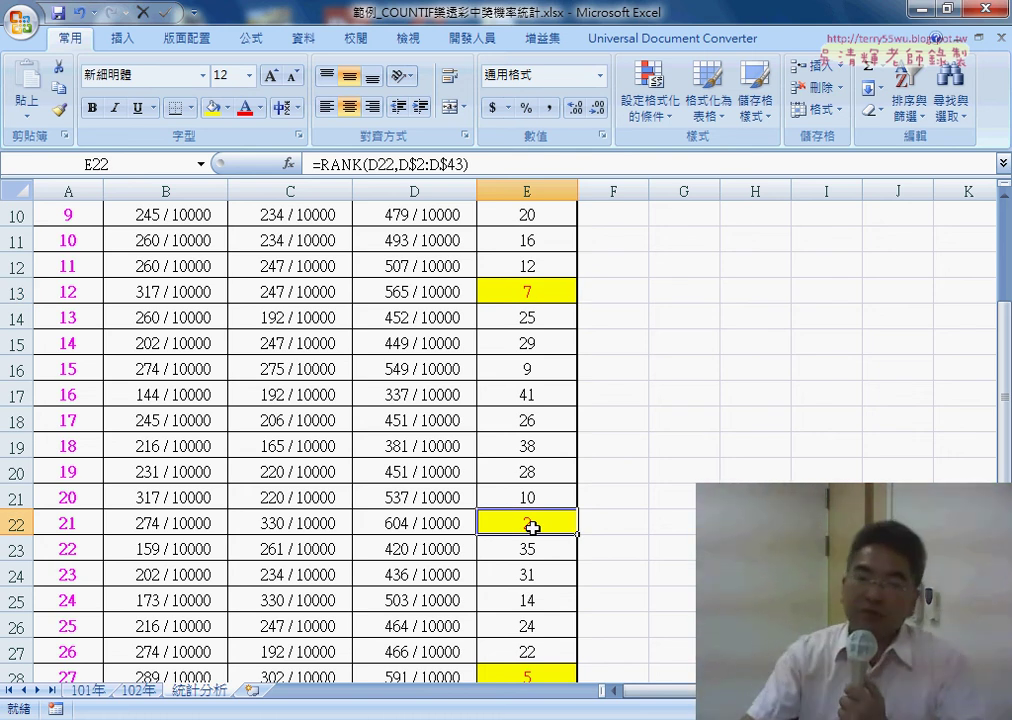
scroll(531, 527, "up", 3)
left_click(80, 518)
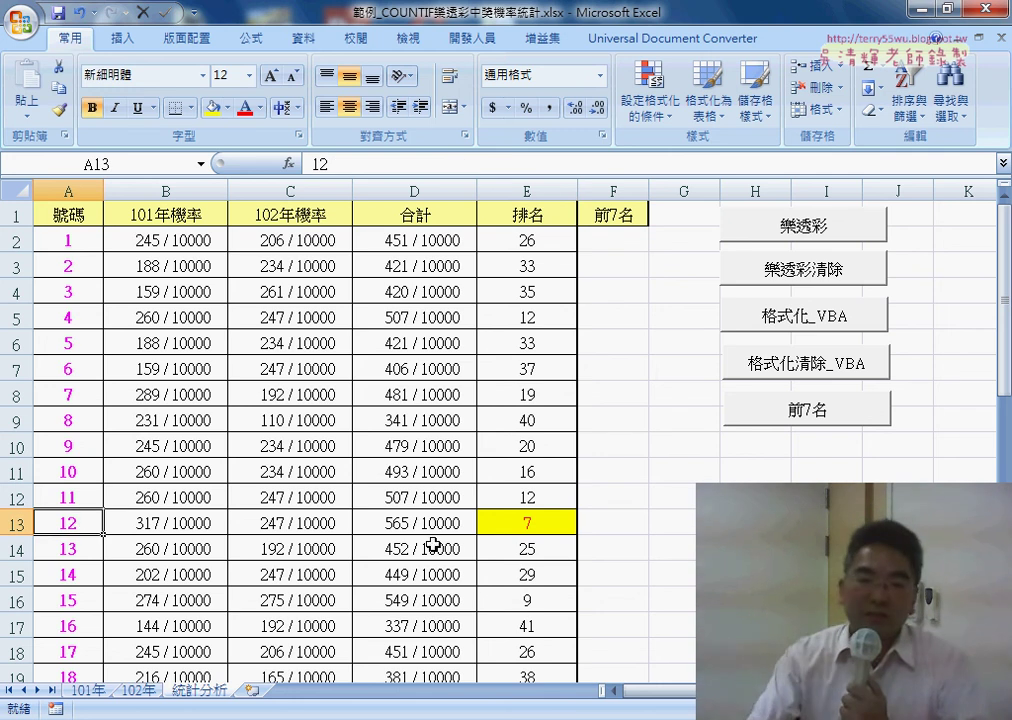
left_click(535, 520)
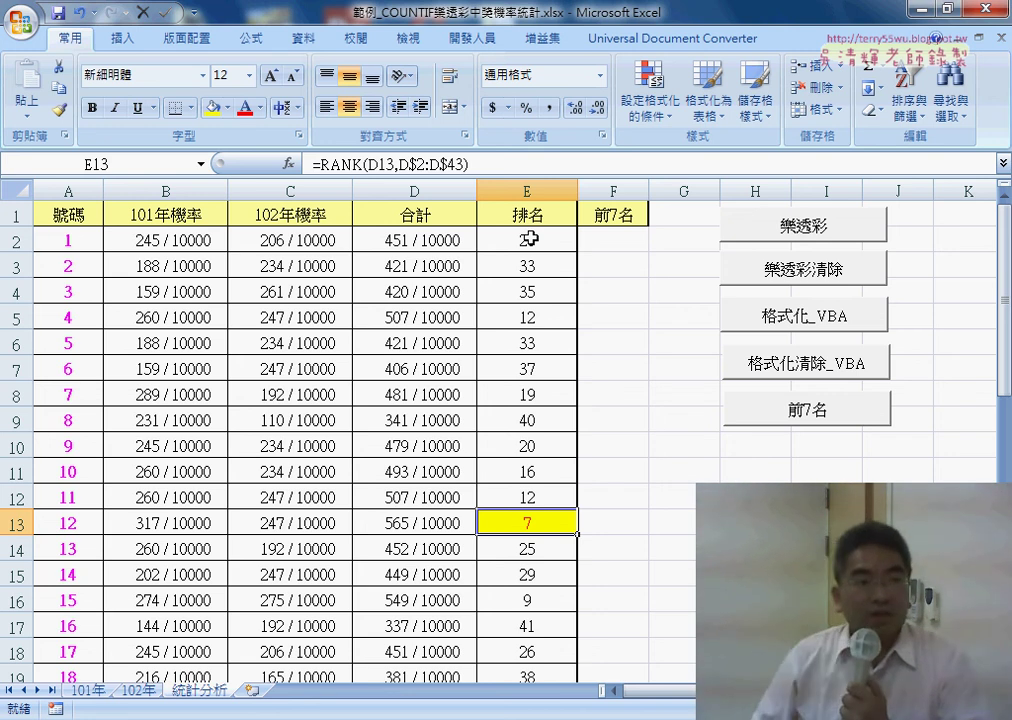
left_click(533, 239)
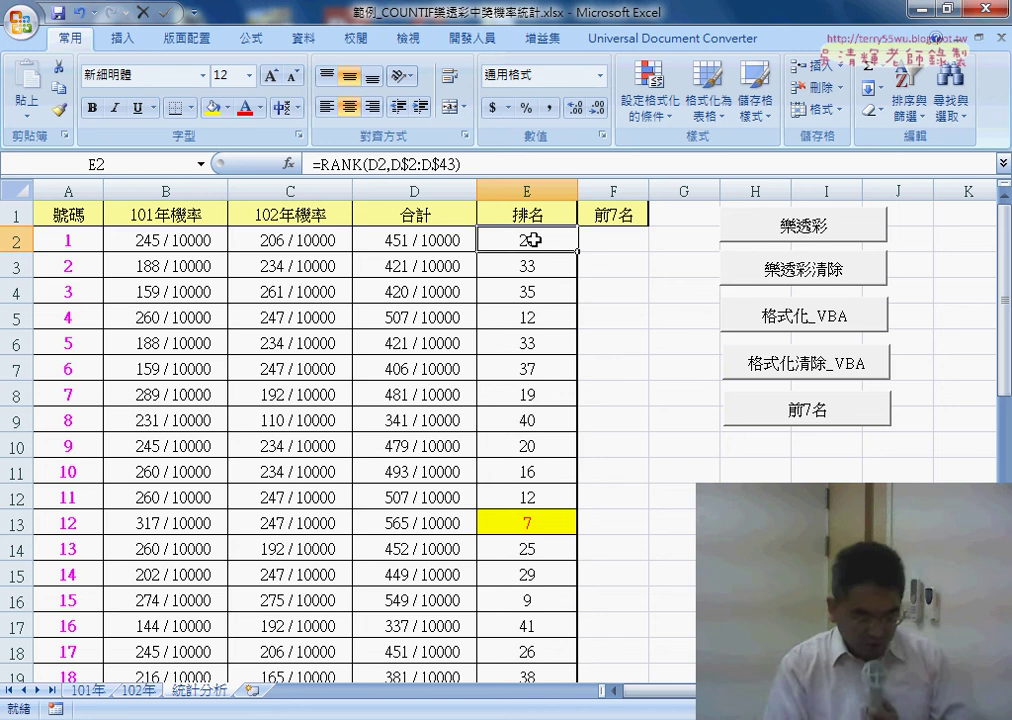
Clear the existing conditional formatting rules and select the rank cells down to E43
left_click(650, 95)
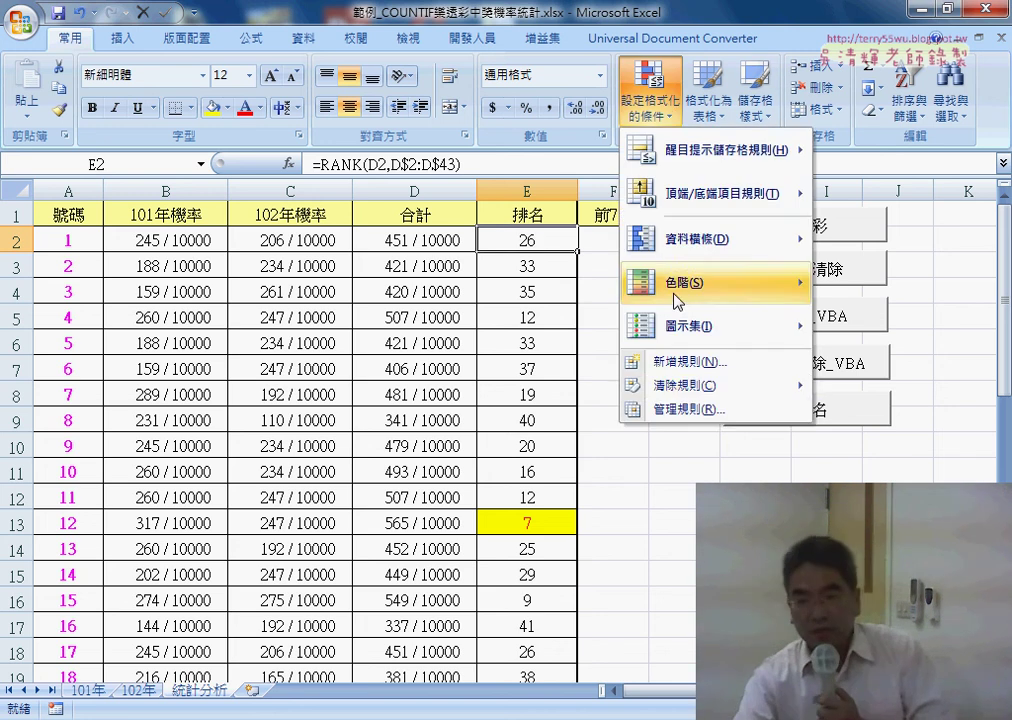
left_click(578, 386)
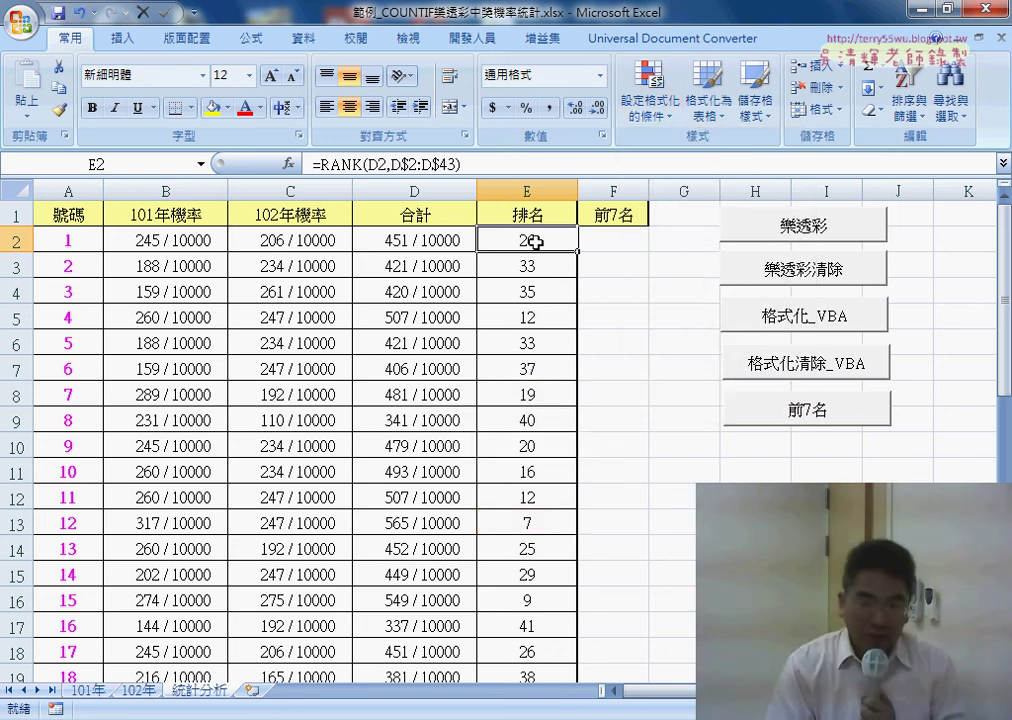
key("ctrl+shift+Down")
Set up a 'cell value less than or equal' rule on the ranks, then cancel it
left_click(648, 97)
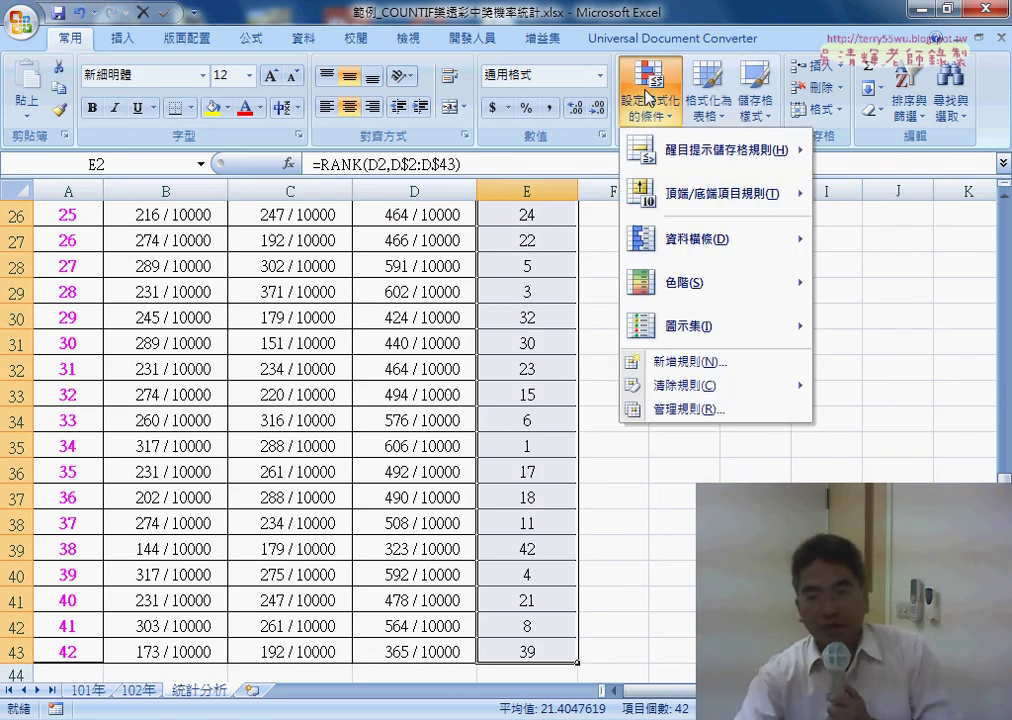
left_click(645, 362)
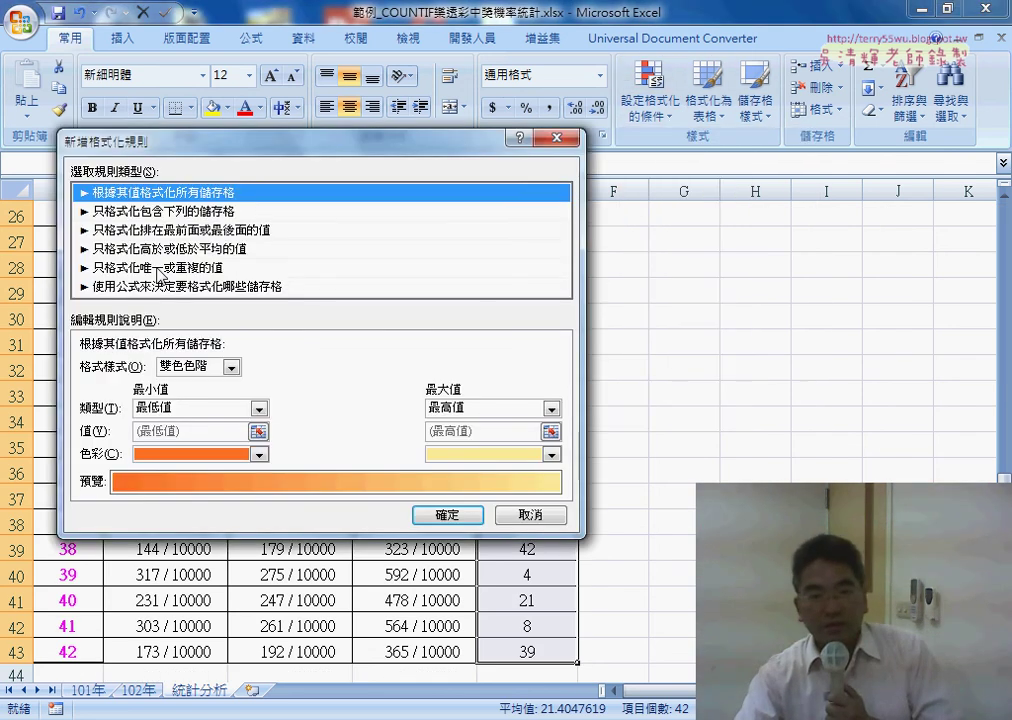
left_click(150, 211)
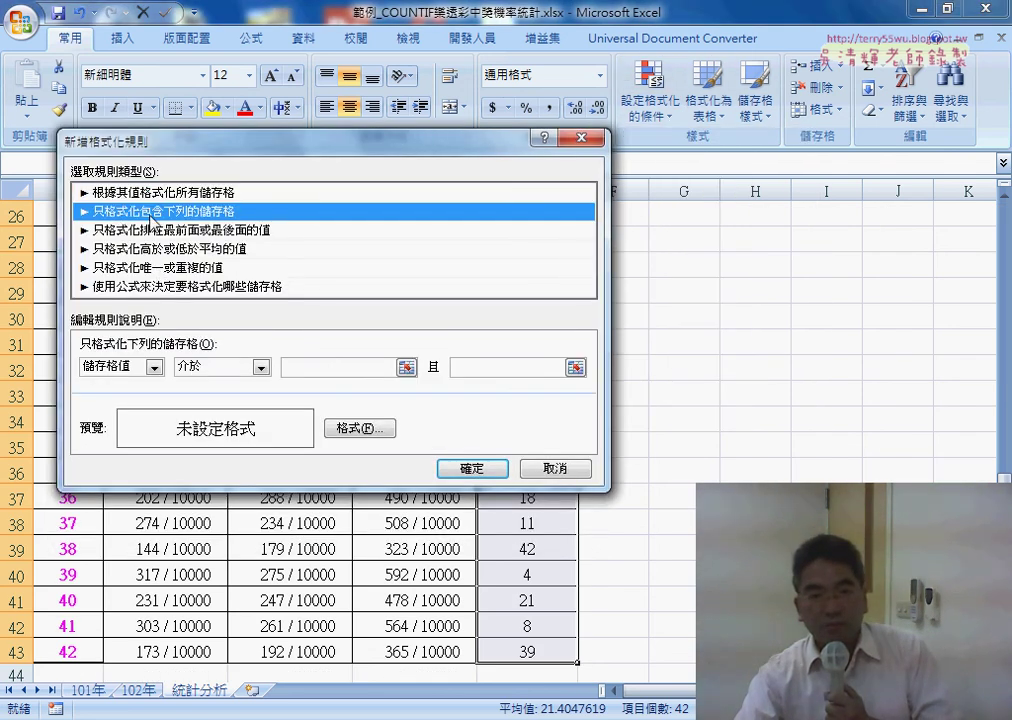
left_click(138, 375)
left_click(186, 370)
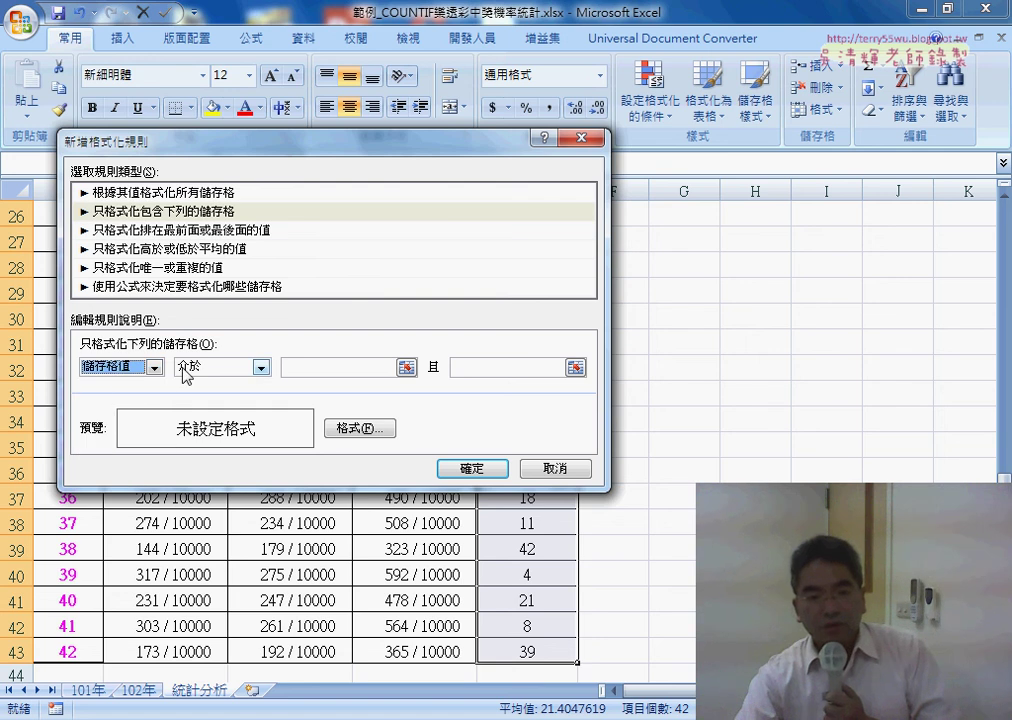
left_click(188, 369)
left_click(222, 481)
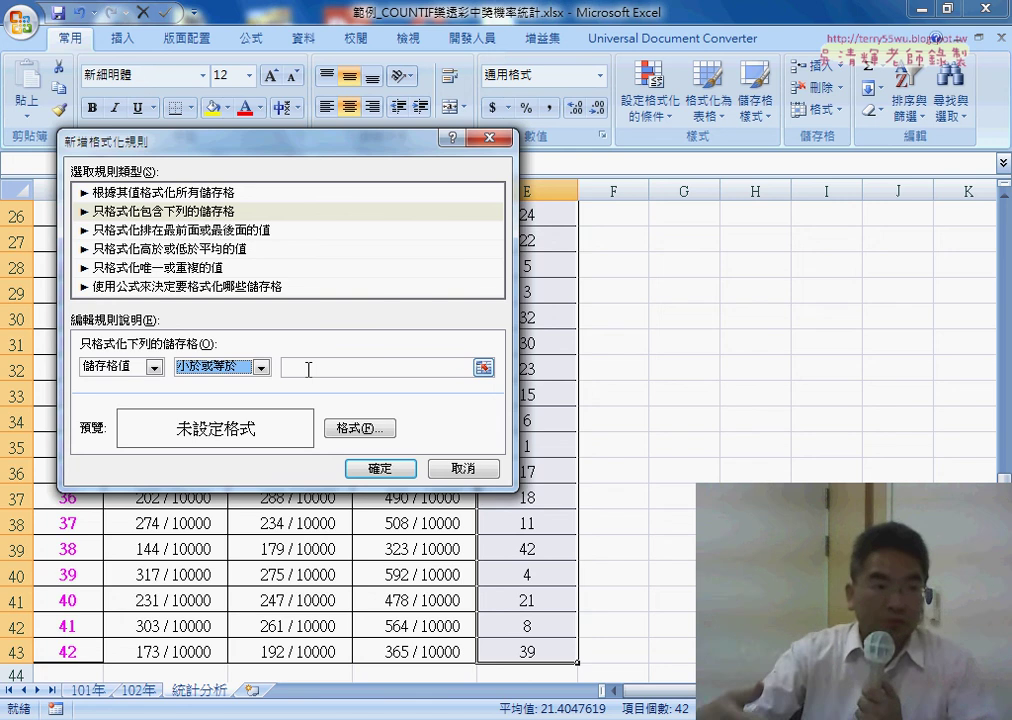
left_click(460, 467)
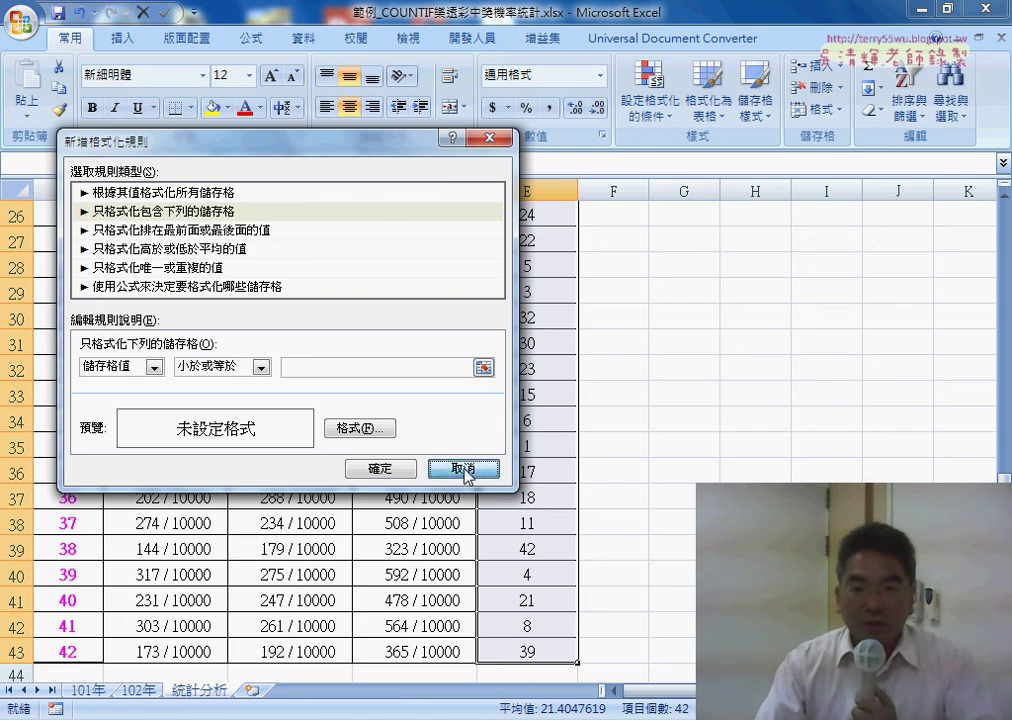
scroll(528, 380, "up", 8)
Select the 號碼 numbers A2:A43 and scroll back to the top of the sheet
scroll(530, 392, "up", 1)
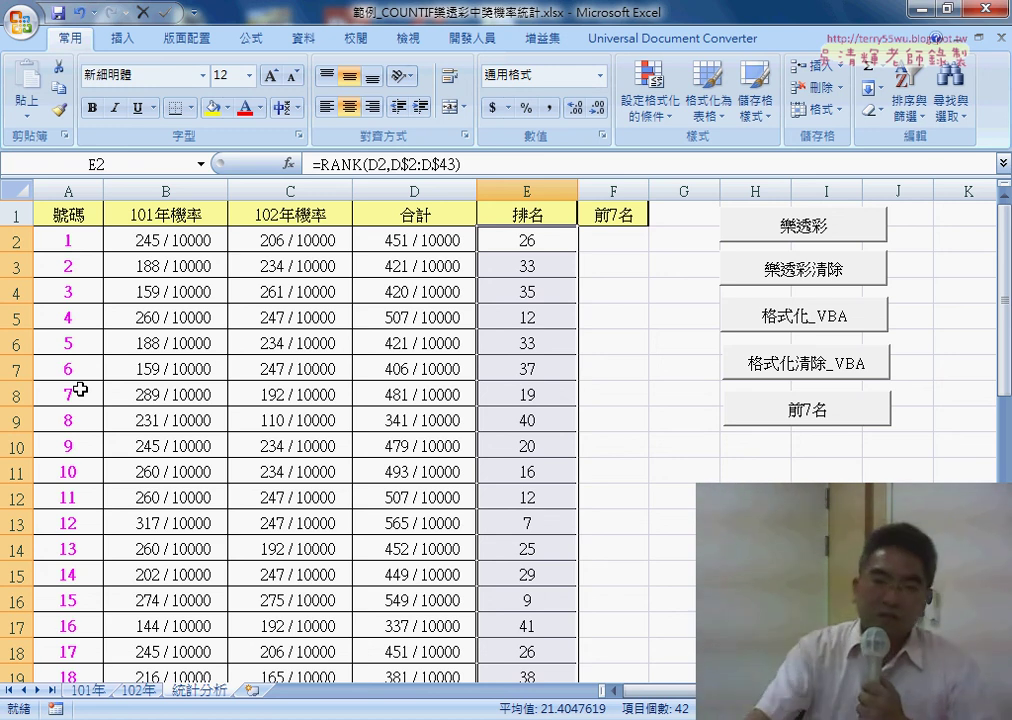
left_click(79, 246)
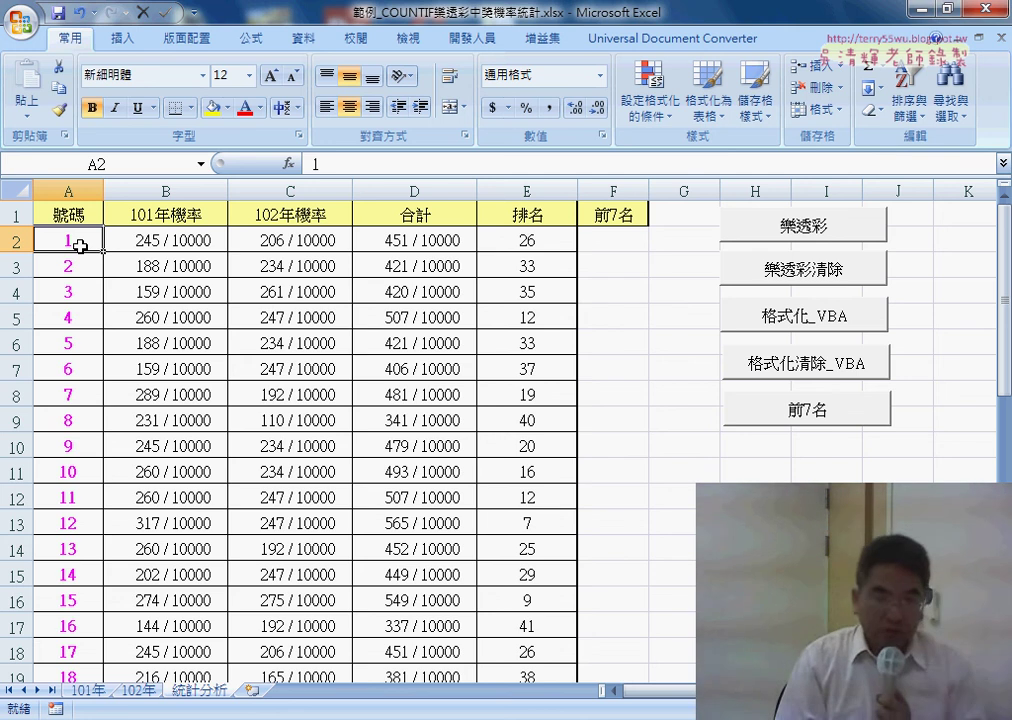
key("ctrl+shift+Down")
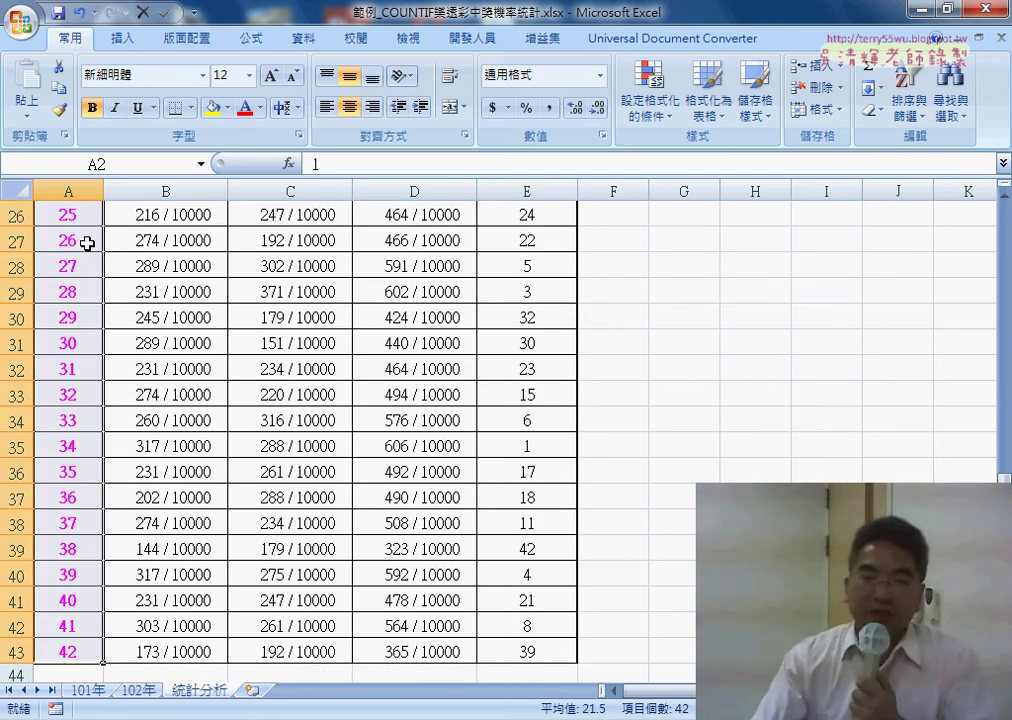
scroll(88, 243, "up", 8)
scroll(88, 243, "up", 1)
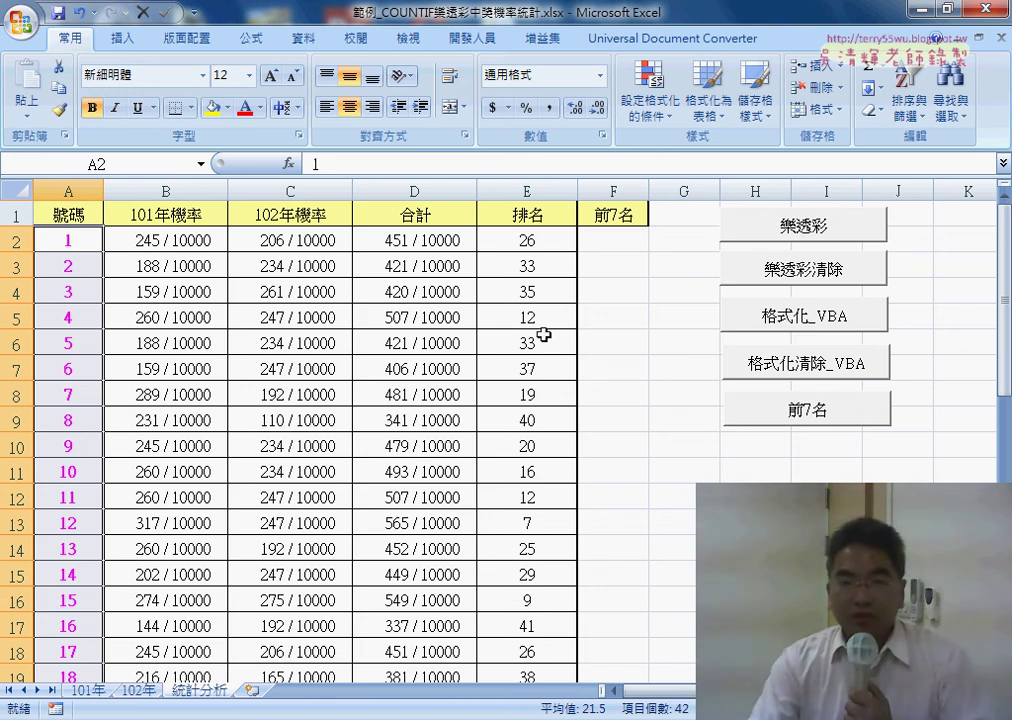
Open New Rule and choose 'Use a formula to determine which cells to format'
left_click(670, 117)
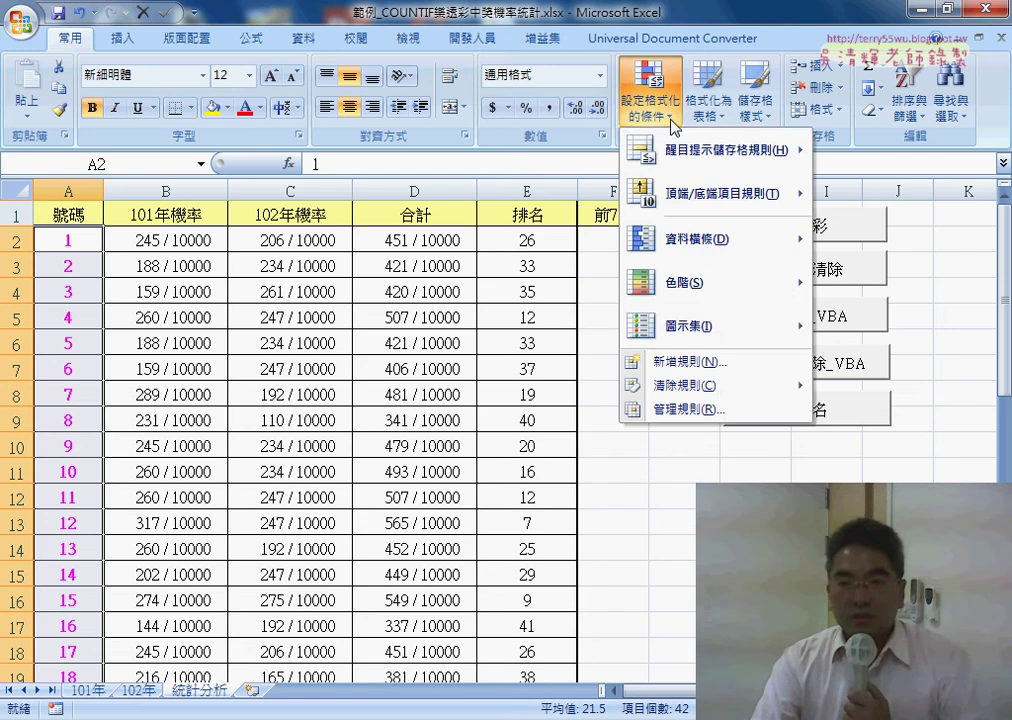
left_click(695, 361)
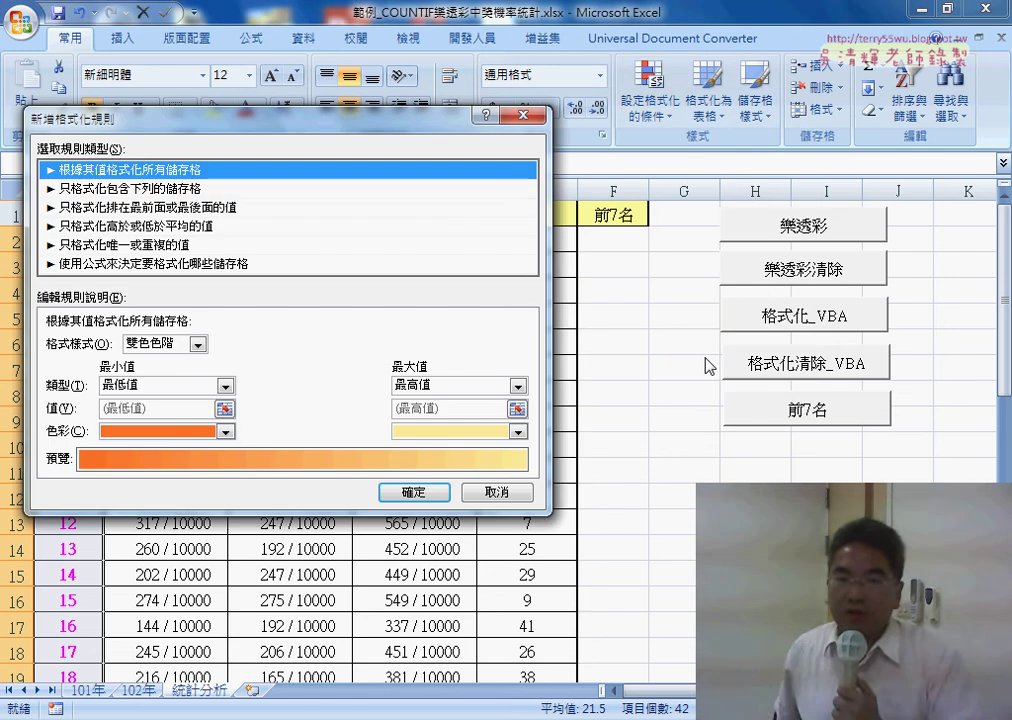
left_click(251, 189)
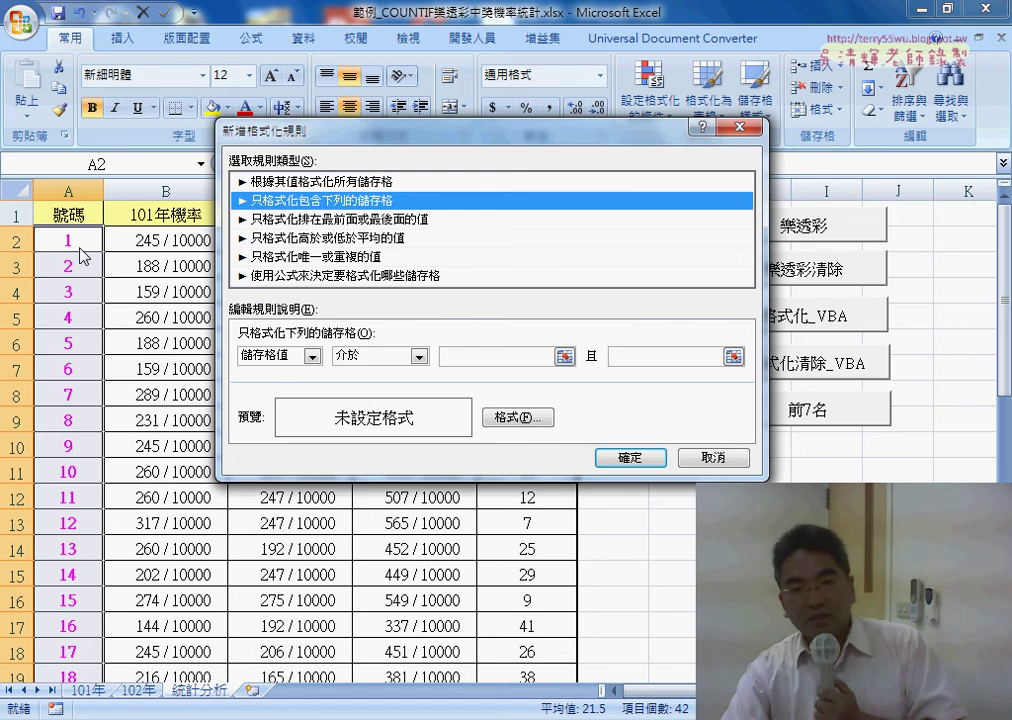
left_click_drag(353, 130, 70, 133)
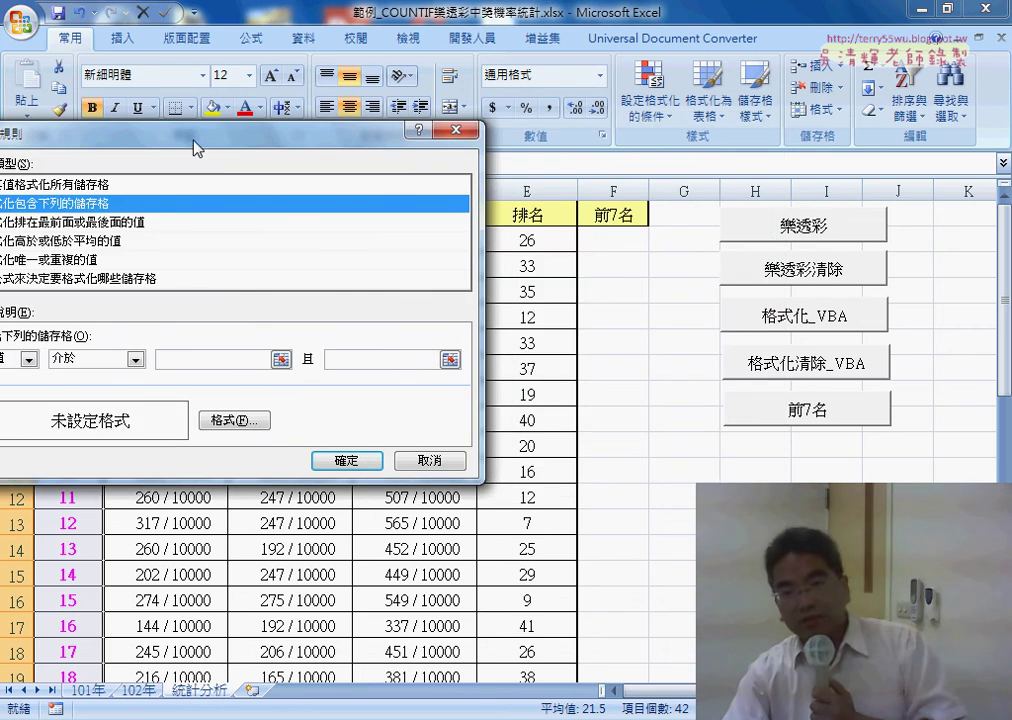
left_click_drag(351, 140, 793, 283)
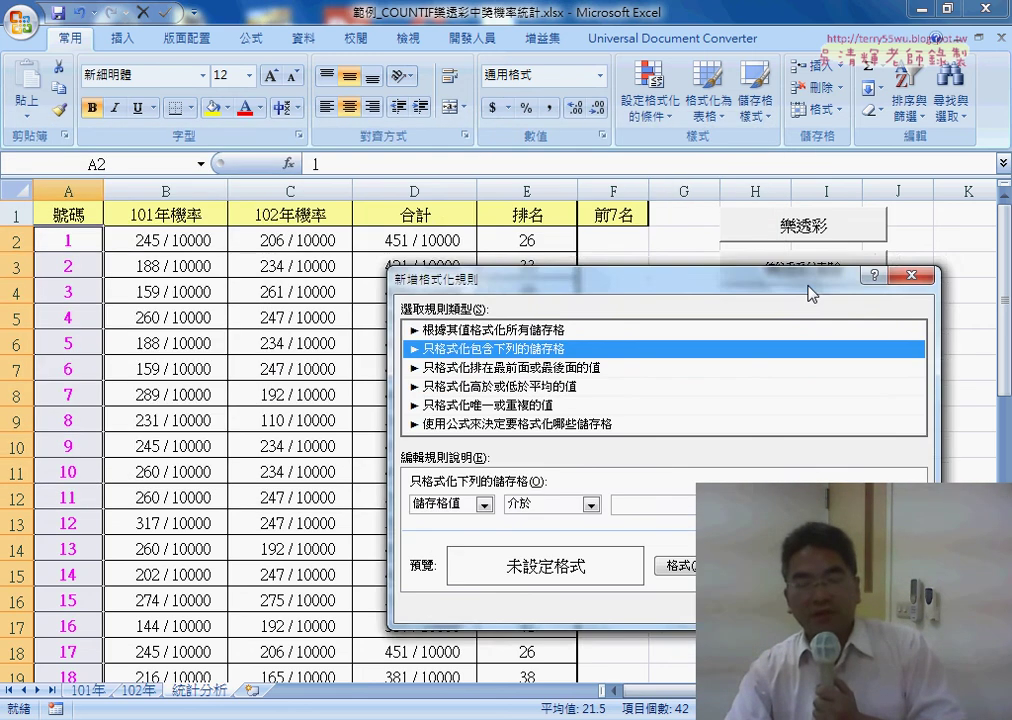
left_click(455, 364)
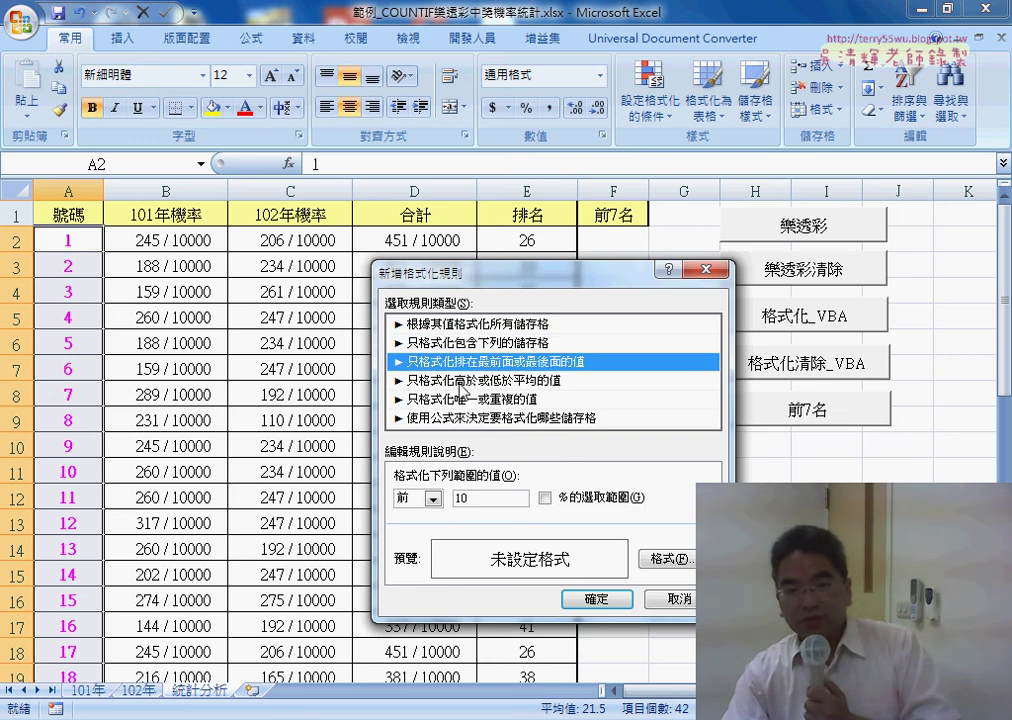
left_click(462, 383)
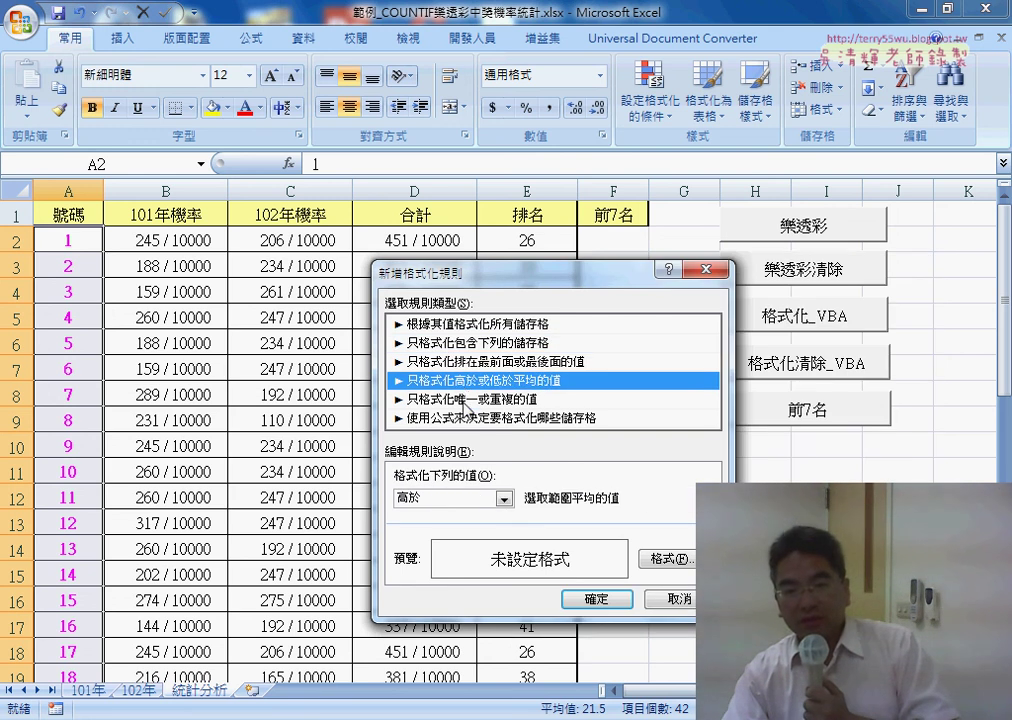
left_click(465, 400)
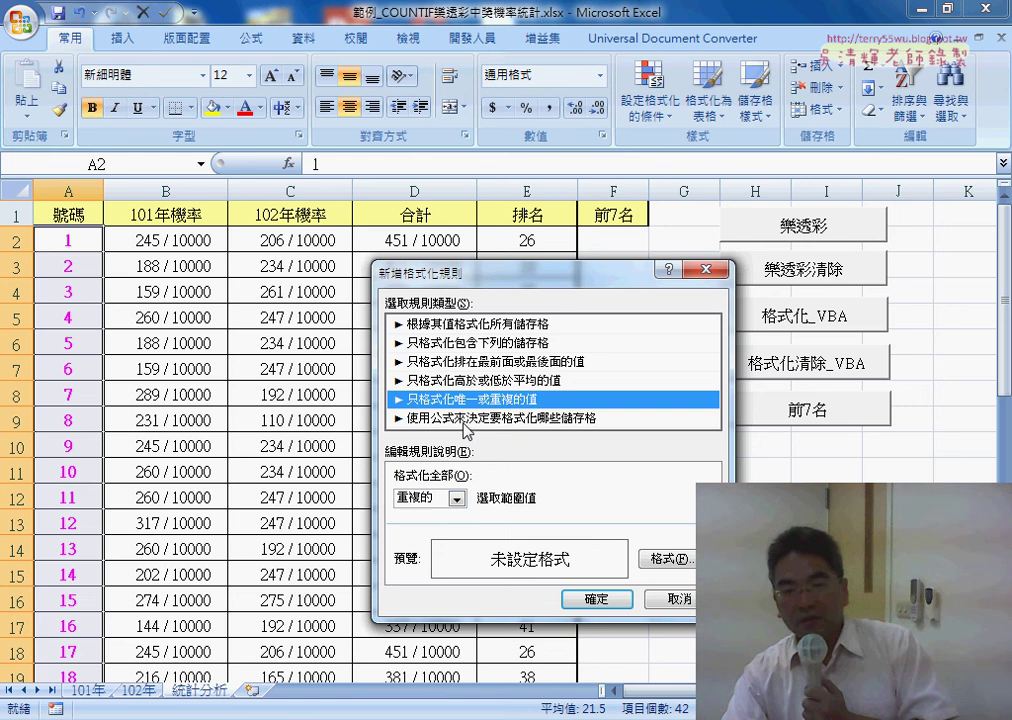
left_click(464, 420)
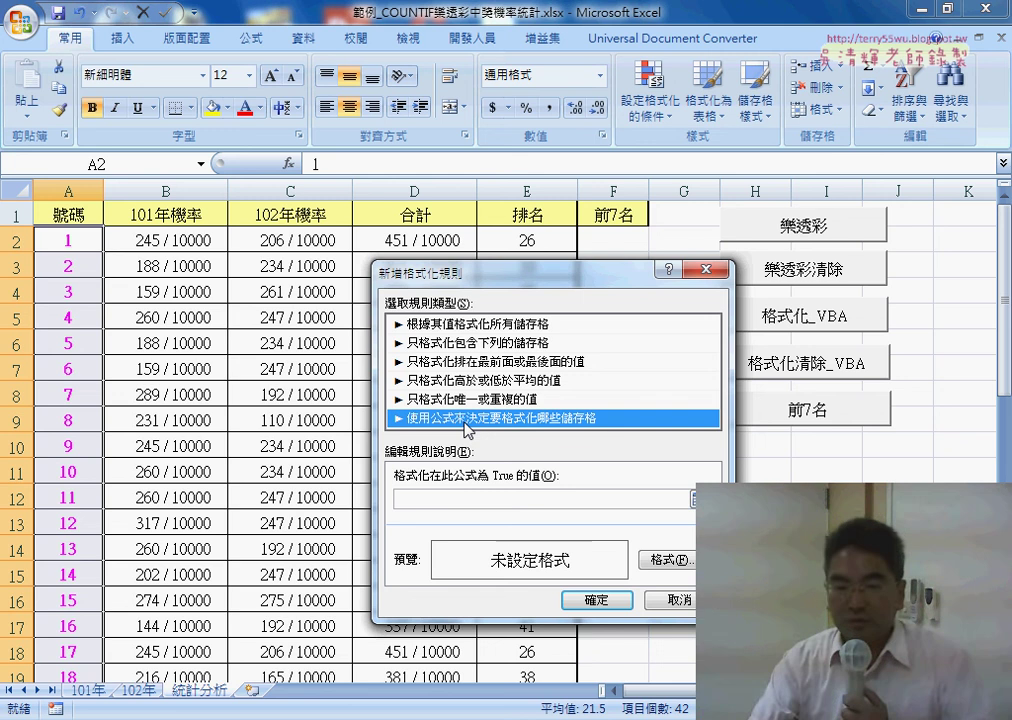
Enter the rule formula =E2<=7, replacing the absolute $E$2 reference
left_click(429, 496)
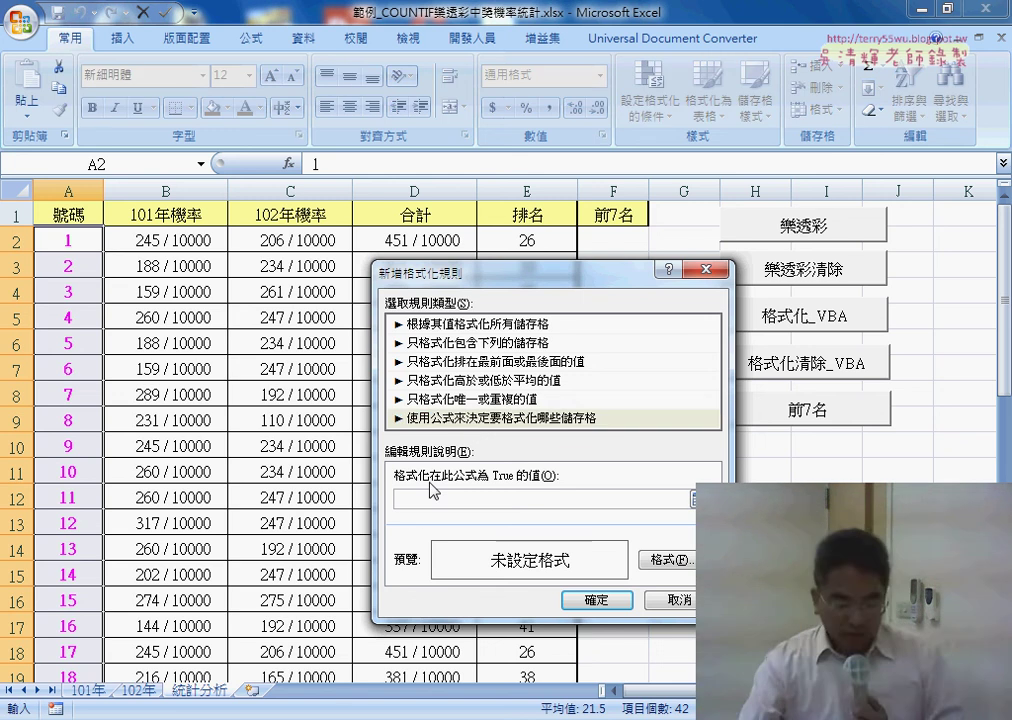
type("=")
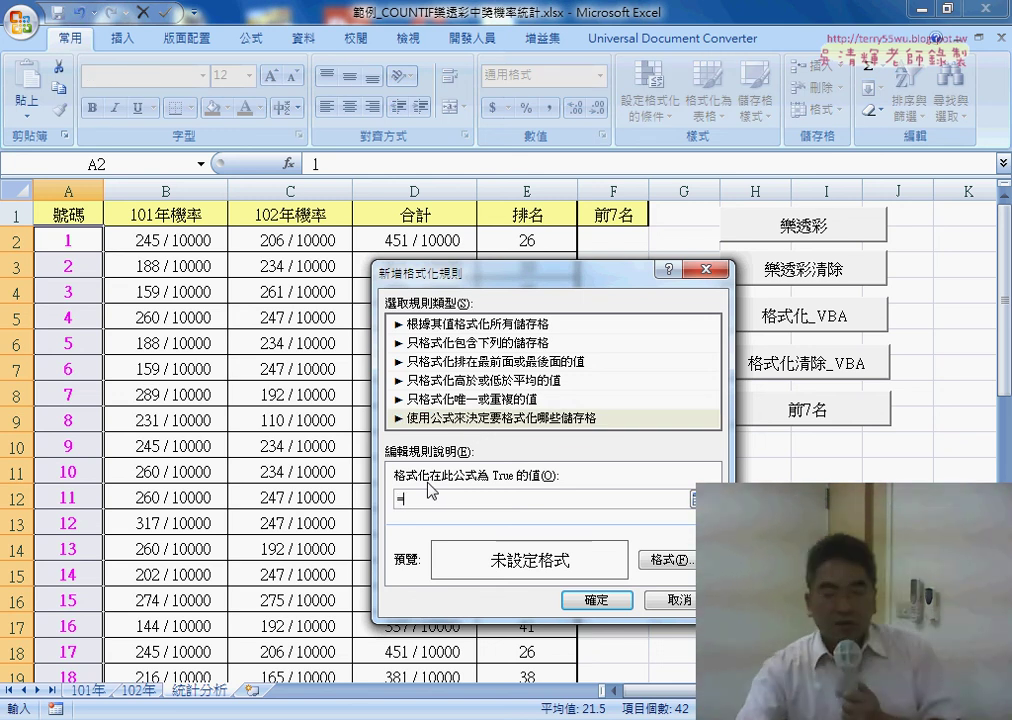
left_click_drag(536, 280, 846, 248)
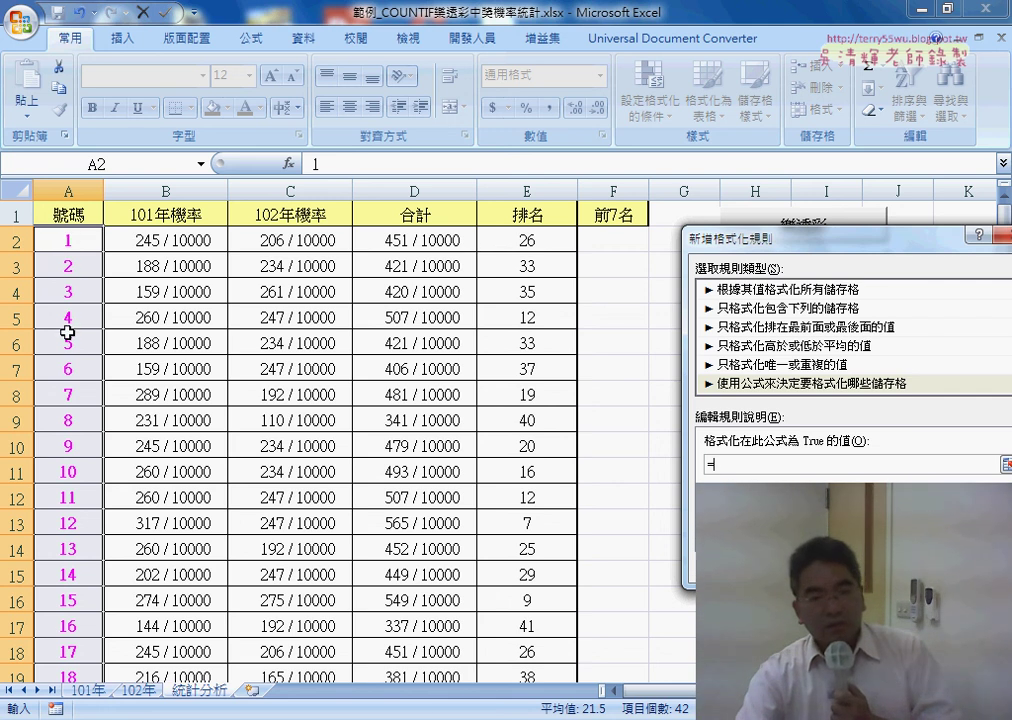
left_click(536, 240)
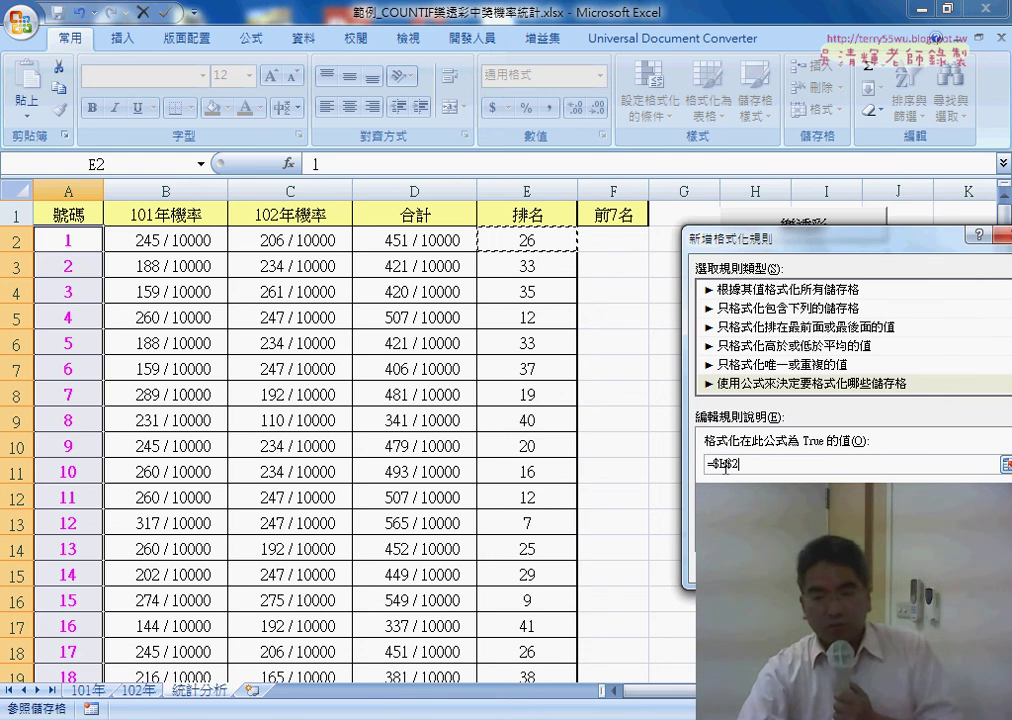
left_click_drag(717, 460, 775, 461)
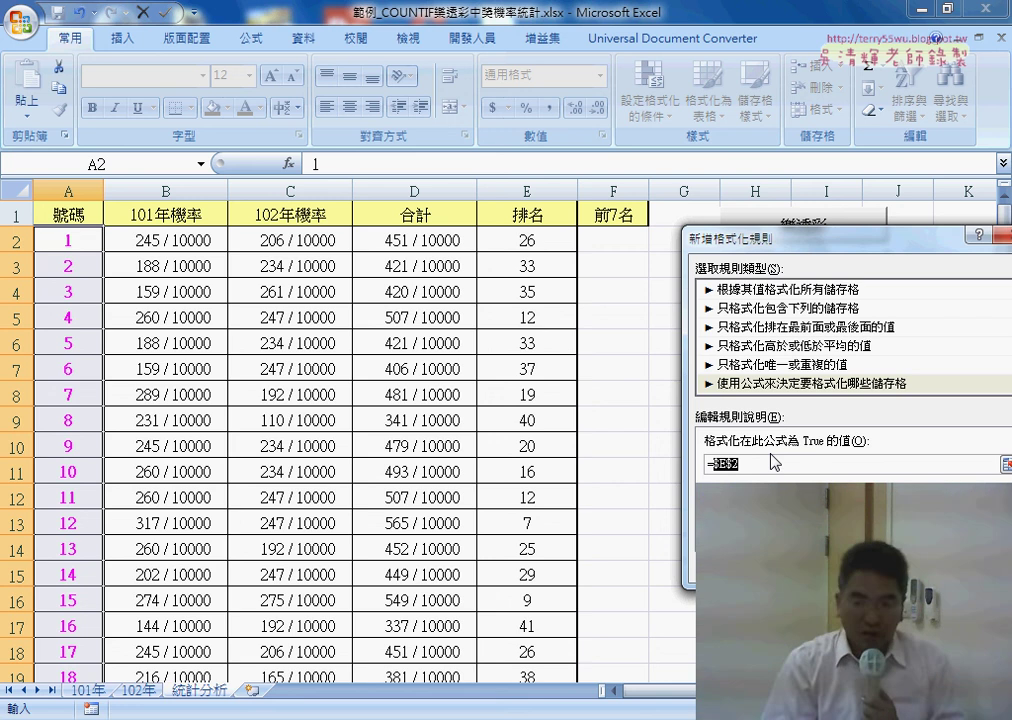
key("BackSpace")
type("E")
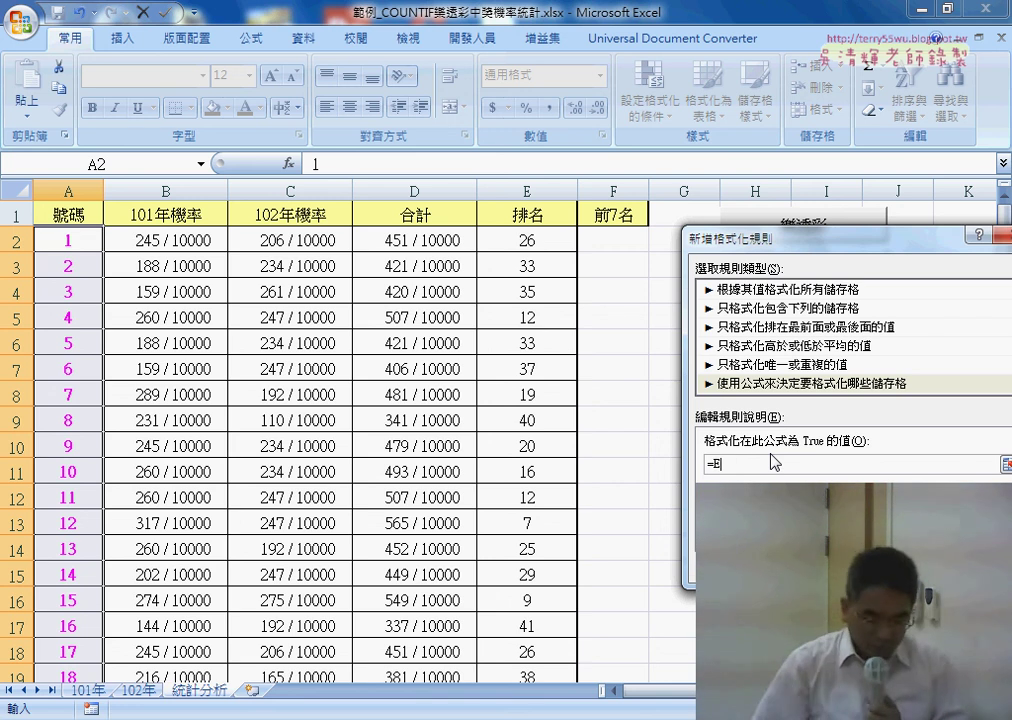
type("2")
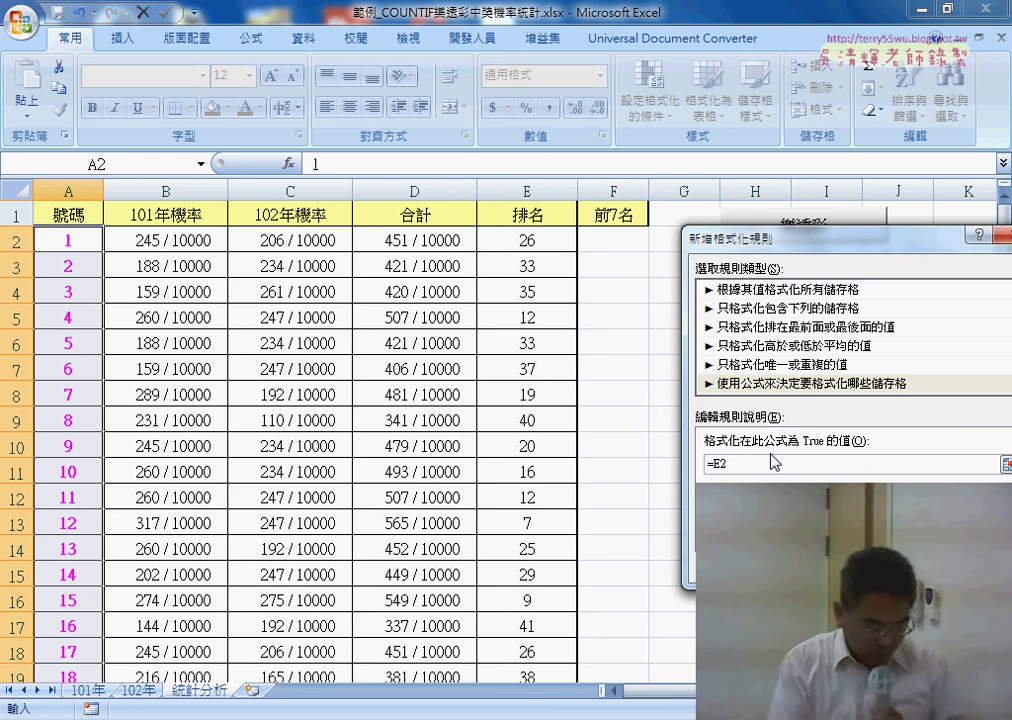
type("<=")
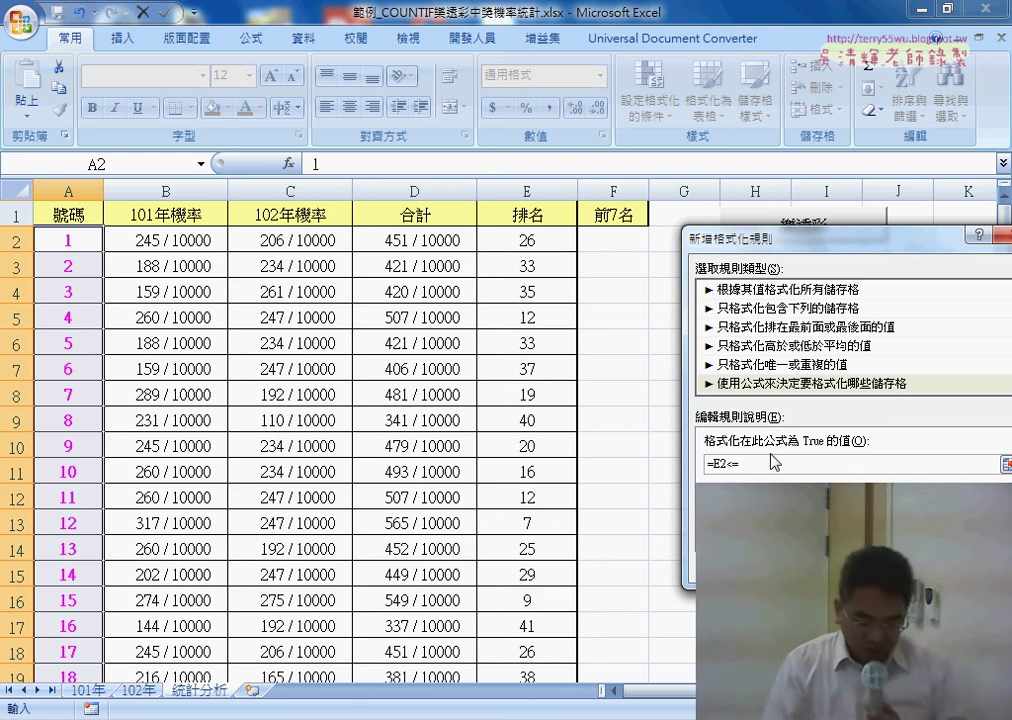
type("7")
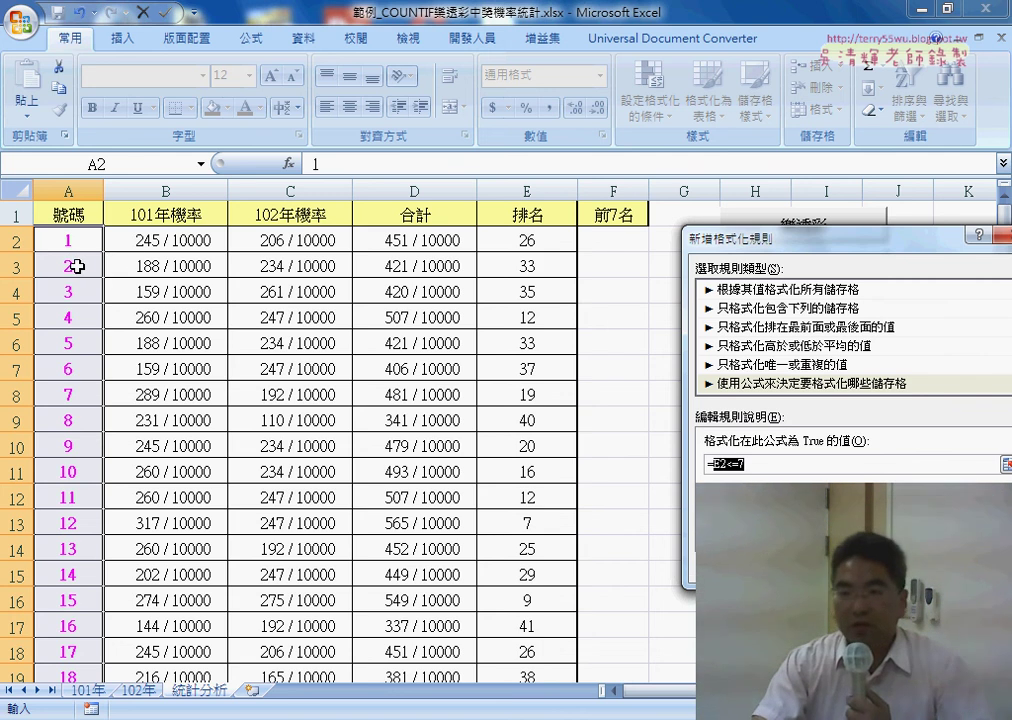
Set the rule's format to red font with a yellow fill
left_click_drag(763, 257, 590, 244)
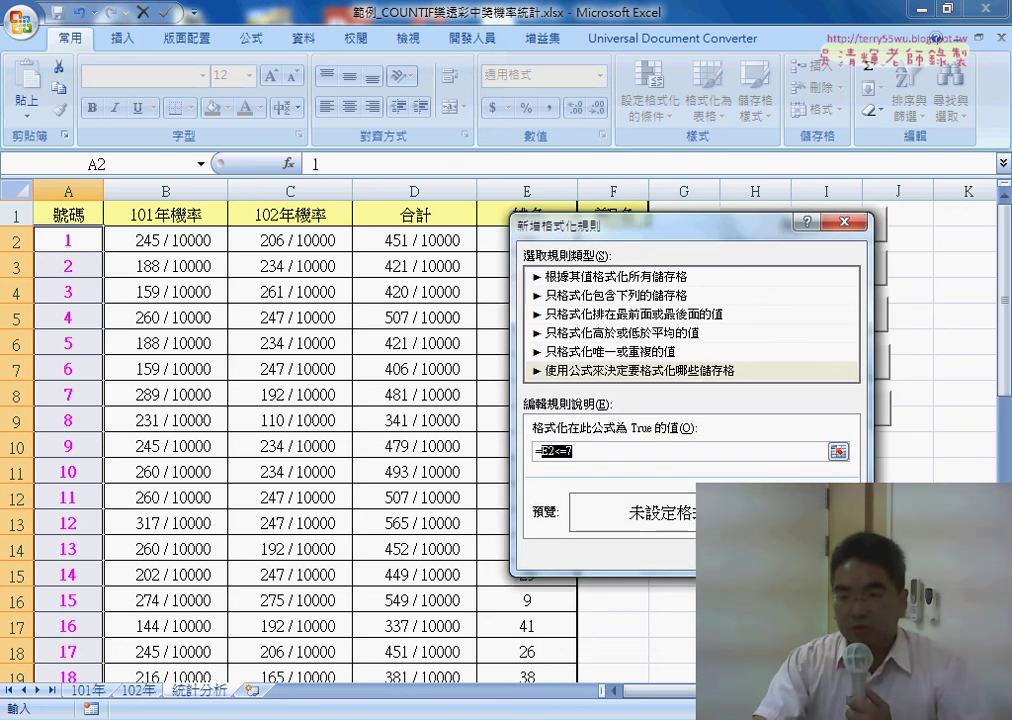
left_click(818, 512)
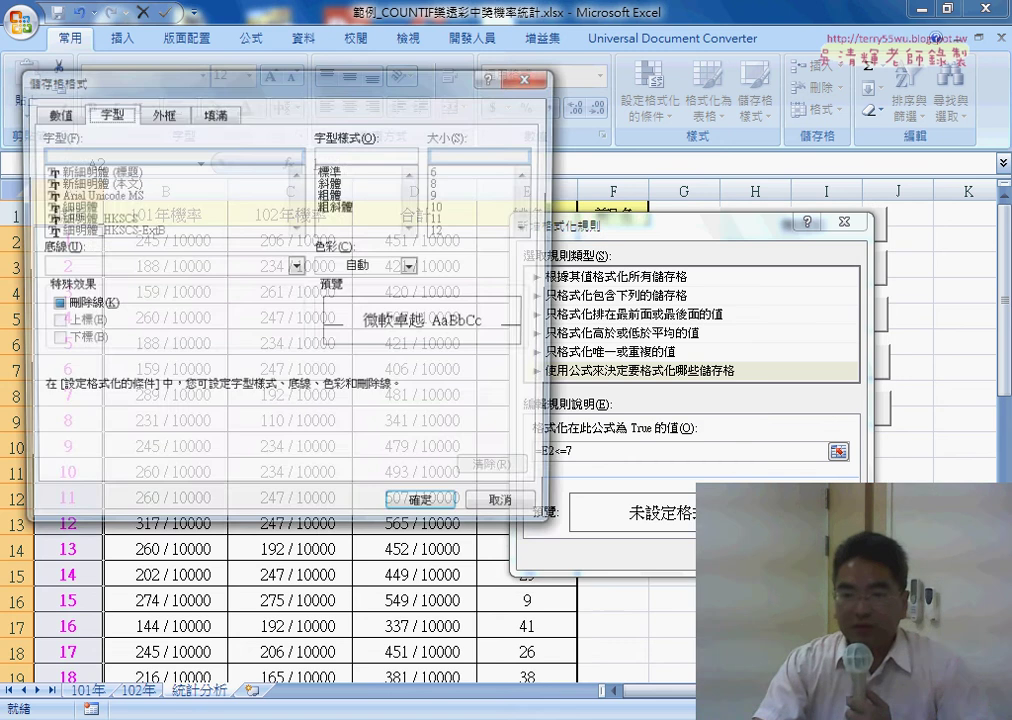
left_click(375, 267)
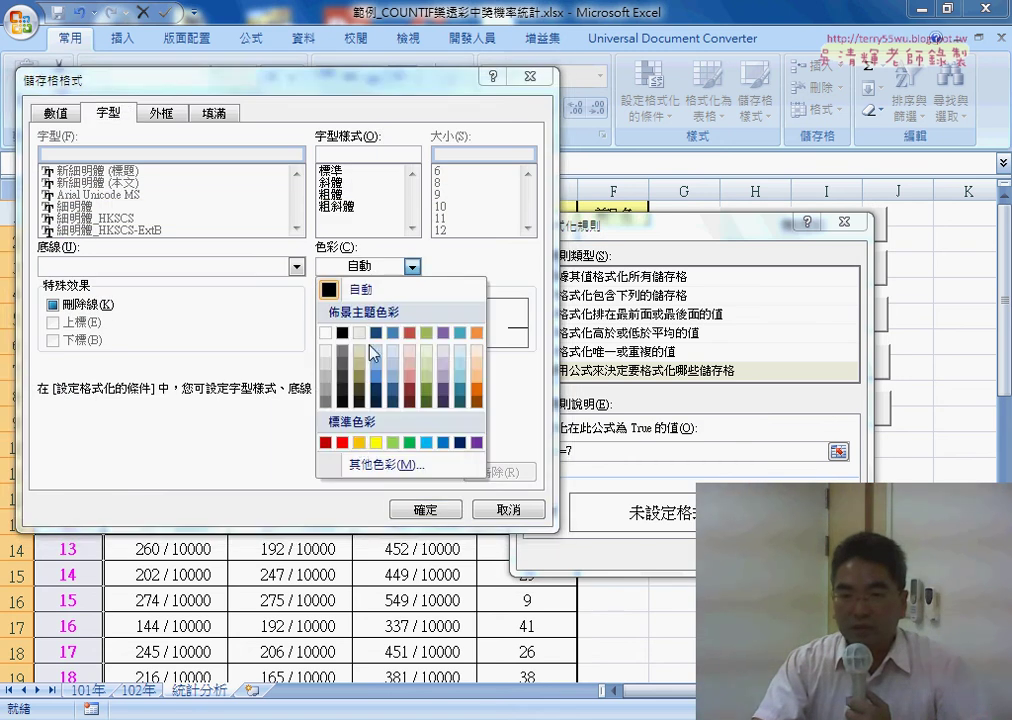
left_click(342, 443)
left_click(217, 116)
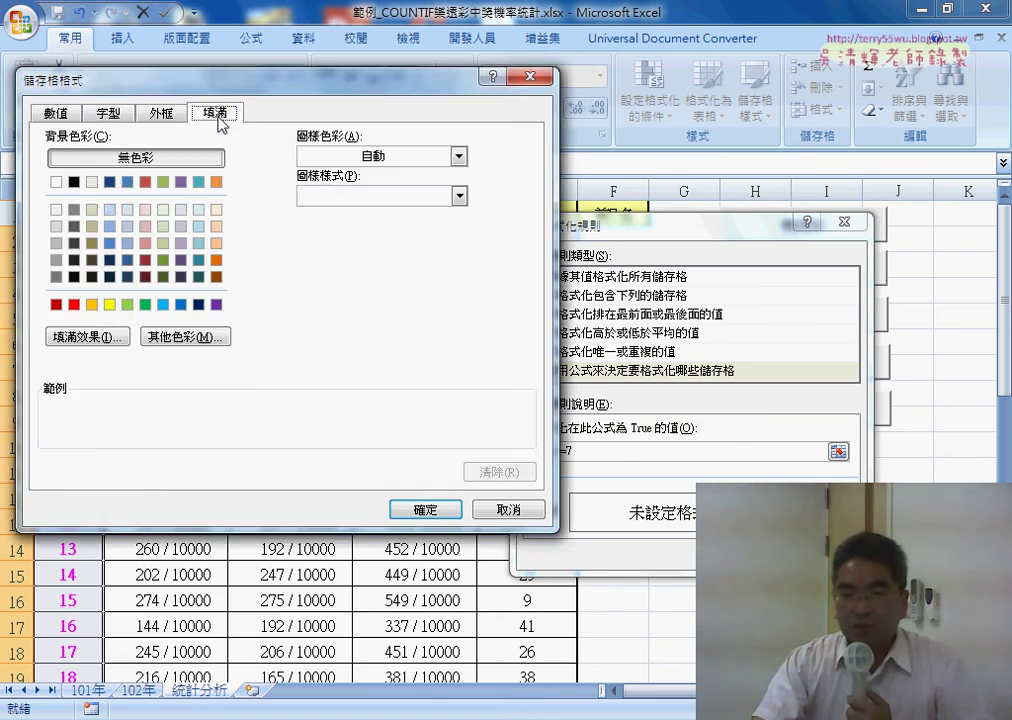
left_click(108, 305)
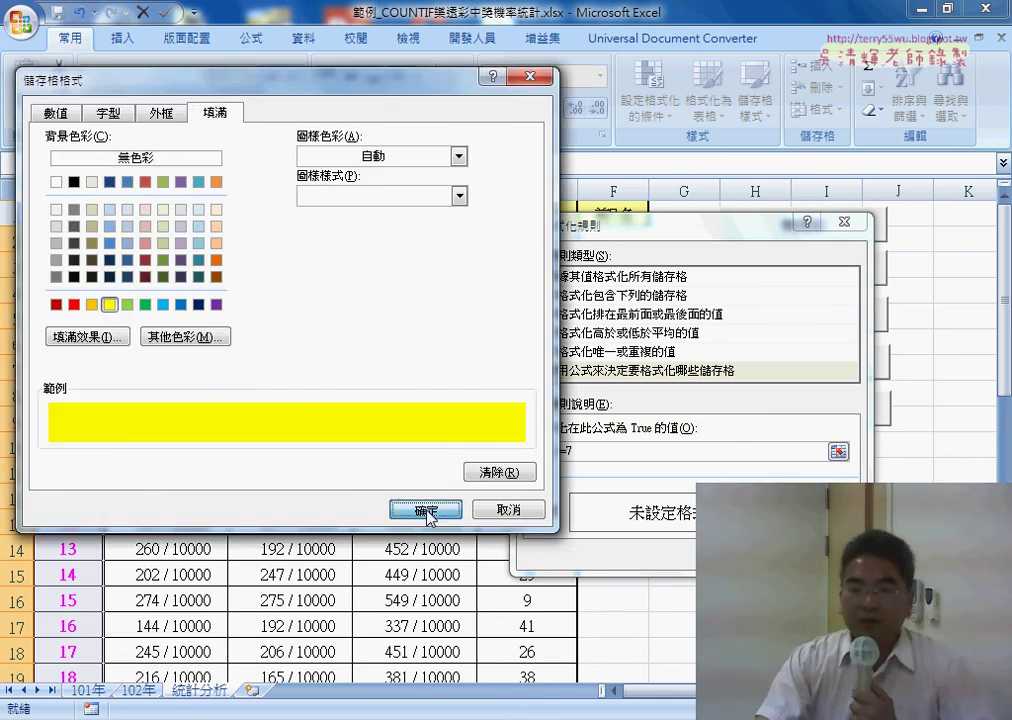
left_click(425, 510)
Confirm the =E2<=7 highlighting rule for the 號碼 column
left_click_drag(660, 226, 792, 228)
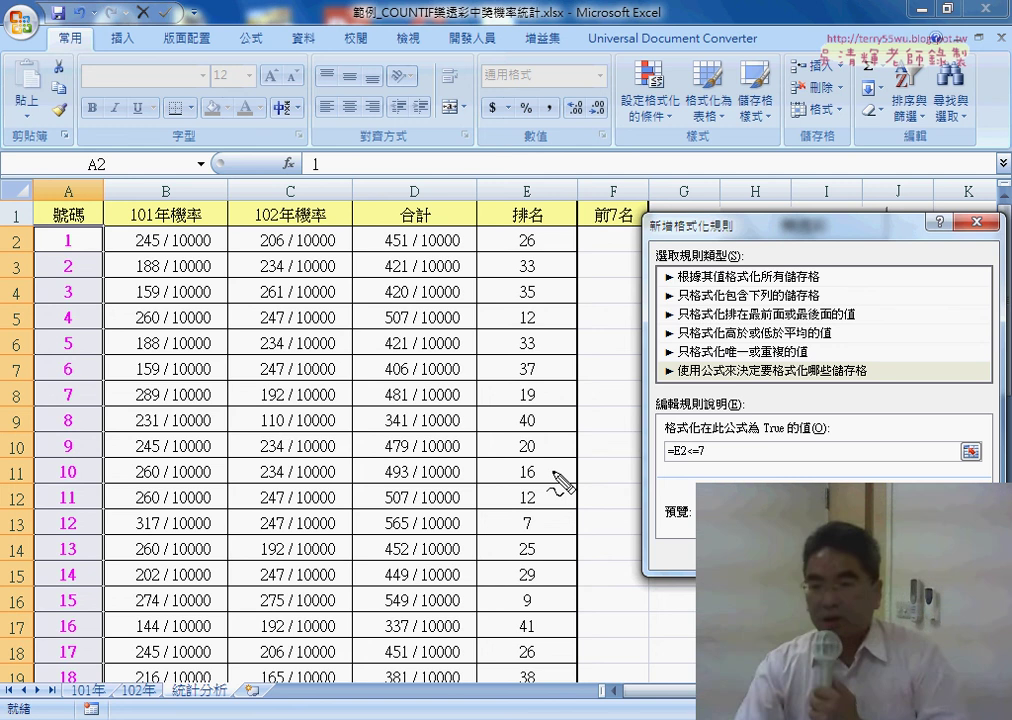
left_click_drag(802, 382, 882, 376)
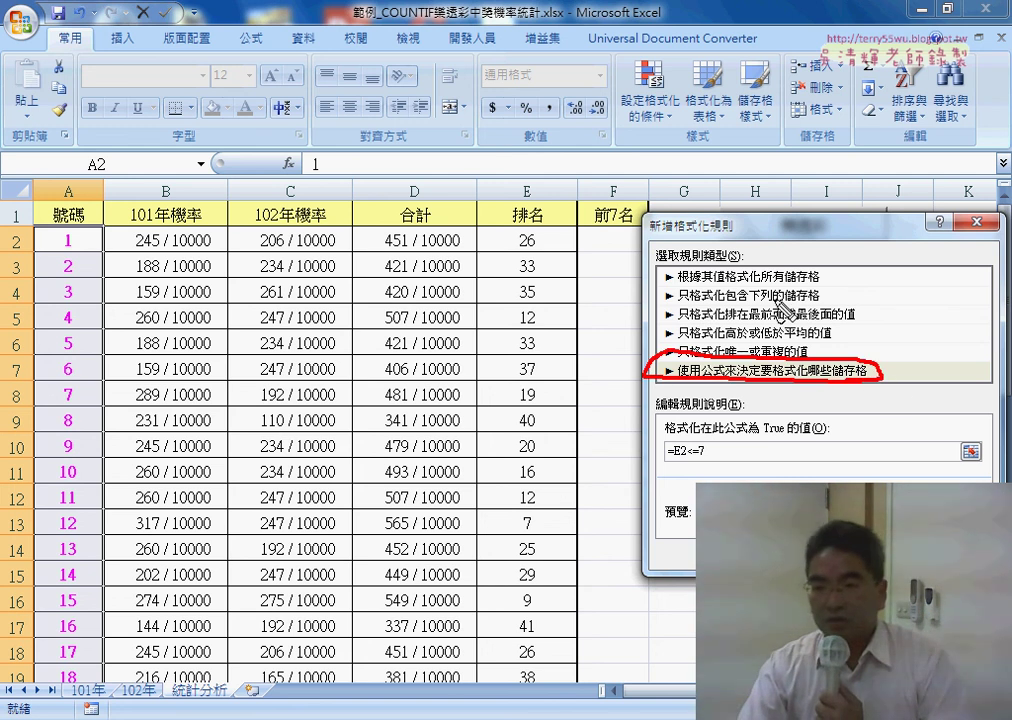
left_click_drag(732, 299, 756, 293)
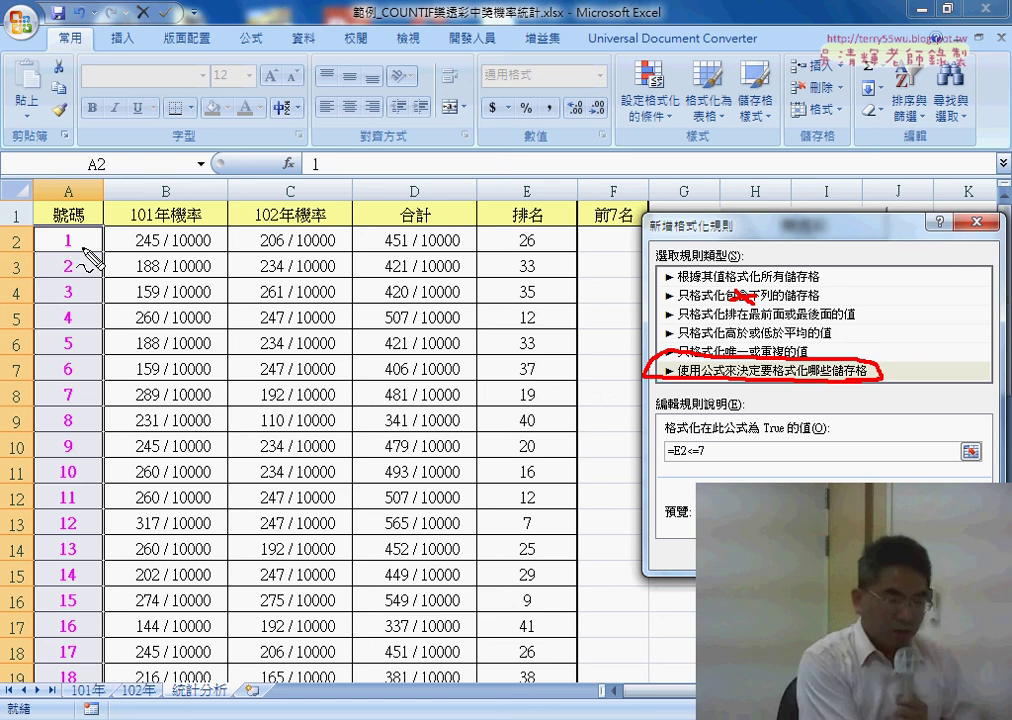
key("Escape")
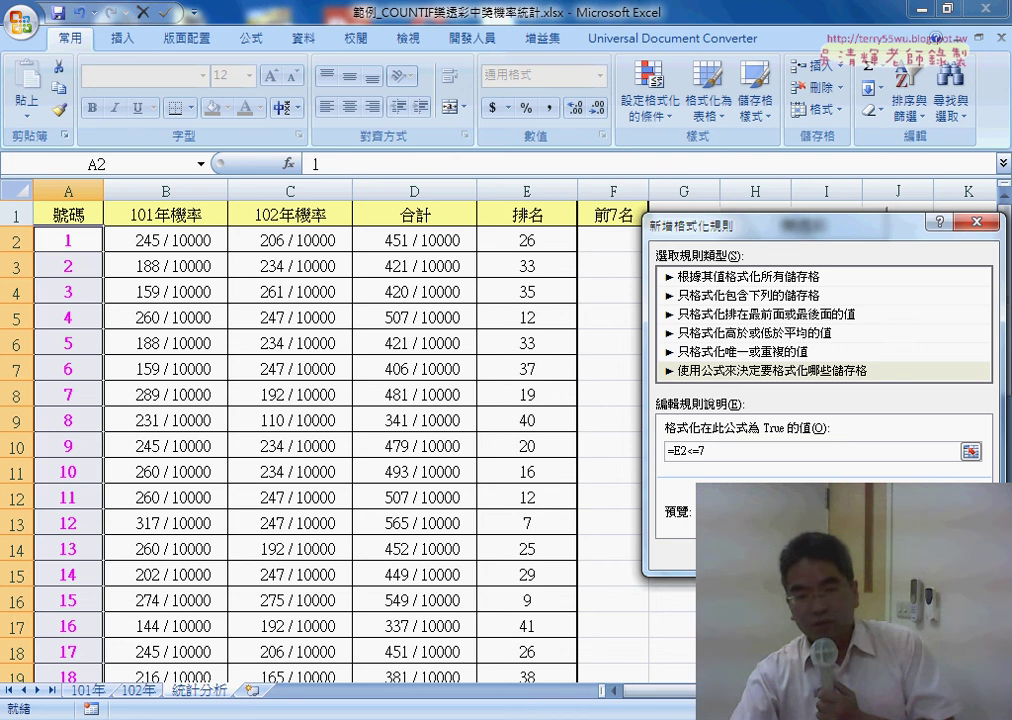
key("Return")
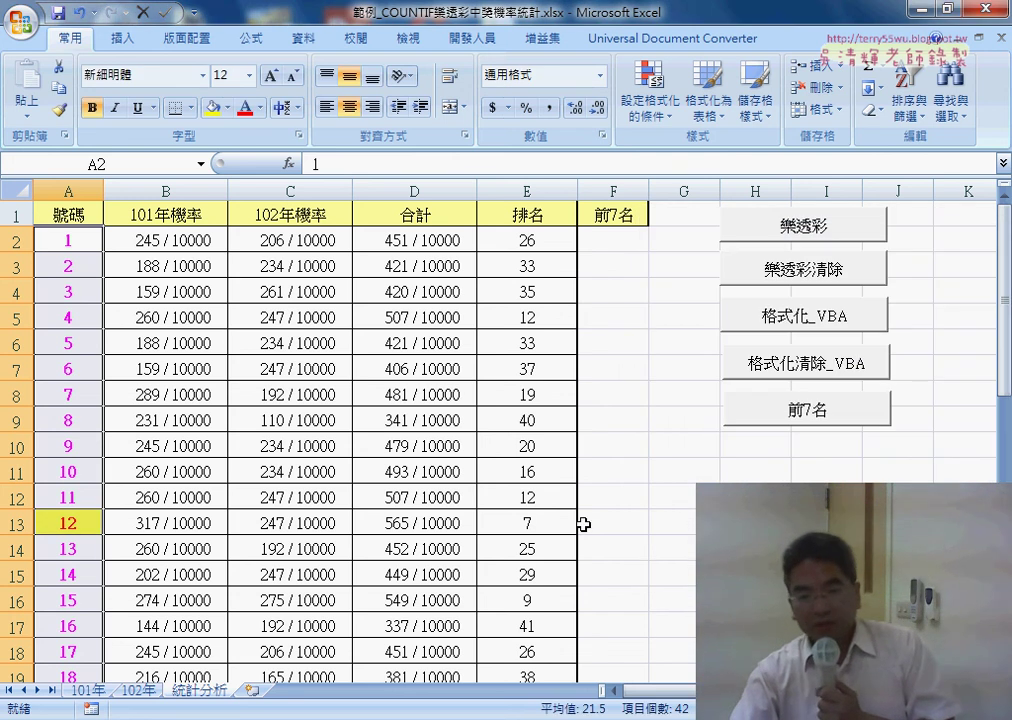
Check the ranks of highlighted numbers 12 and 21, then bring up 設定格式化的條件
left_click(530, 524)
left_click(50, 522)
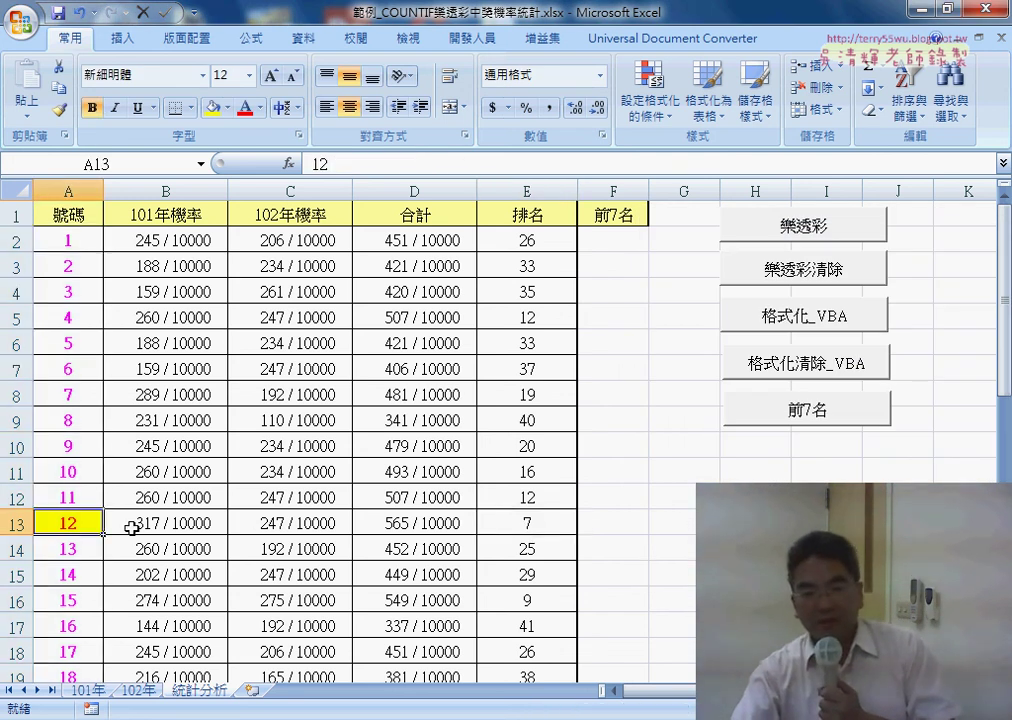
scroll(579, 554, "down", 4)
left_click(540, 446)
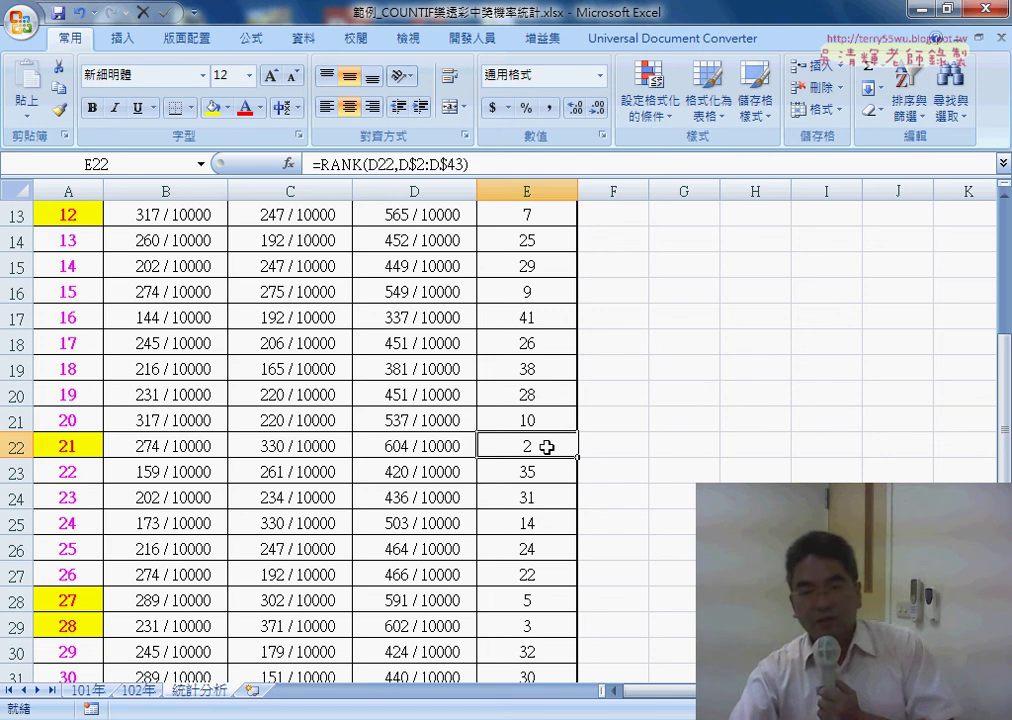
left_click(85, 446)
left_click(533, 450)
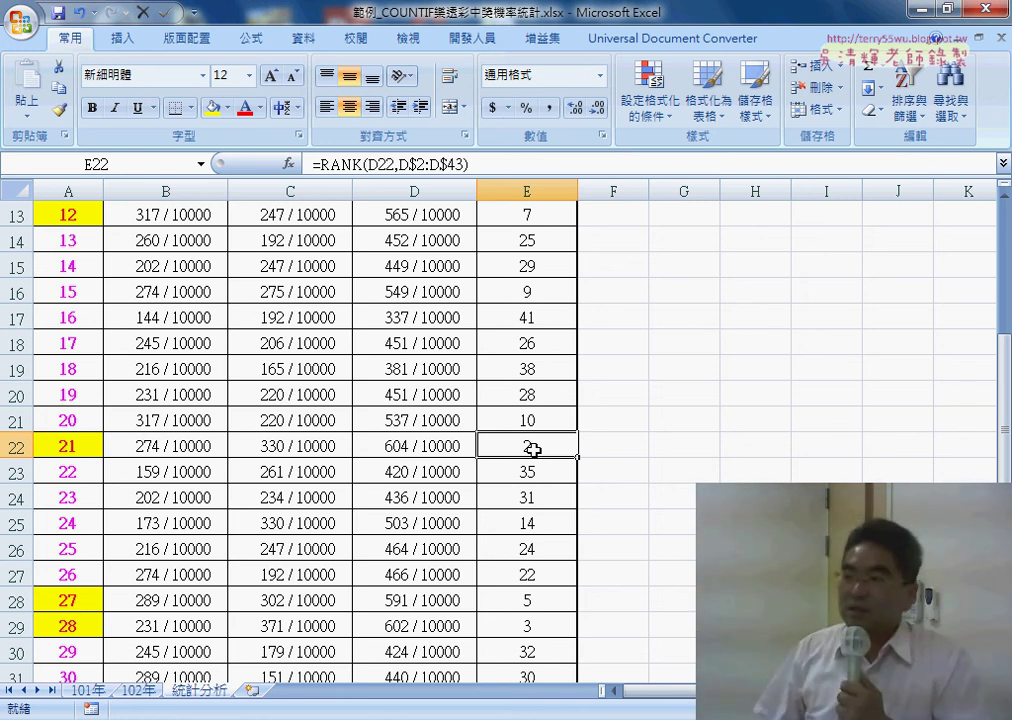
scroll(538, 447, "up", 3)
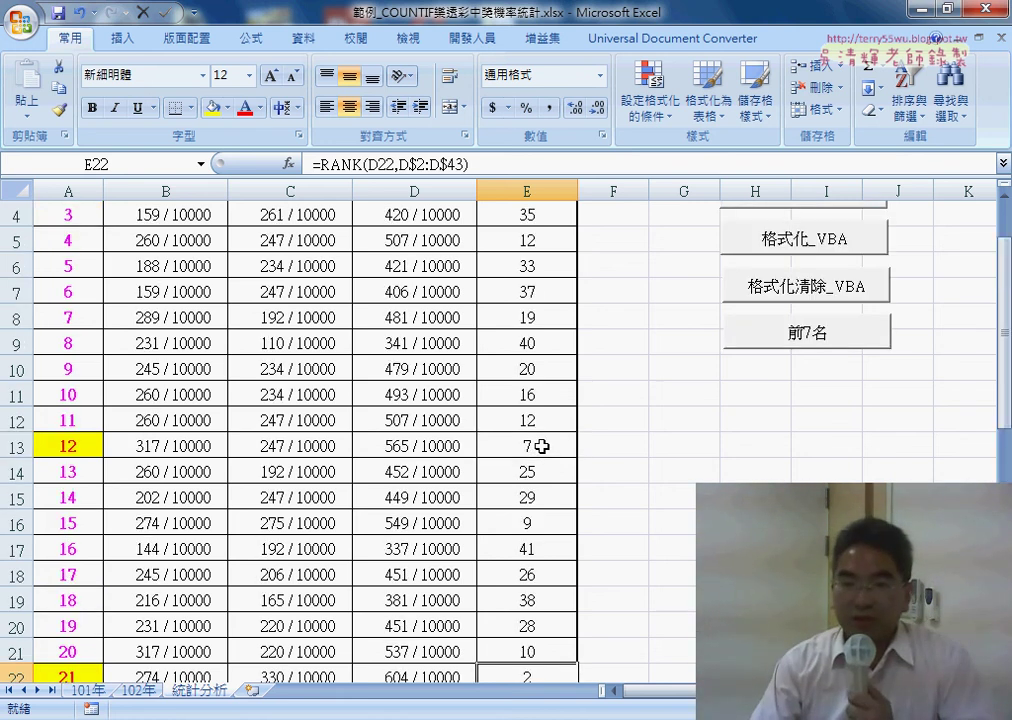
scroll(540, 446, "up", 1)
left_click(650, 95)
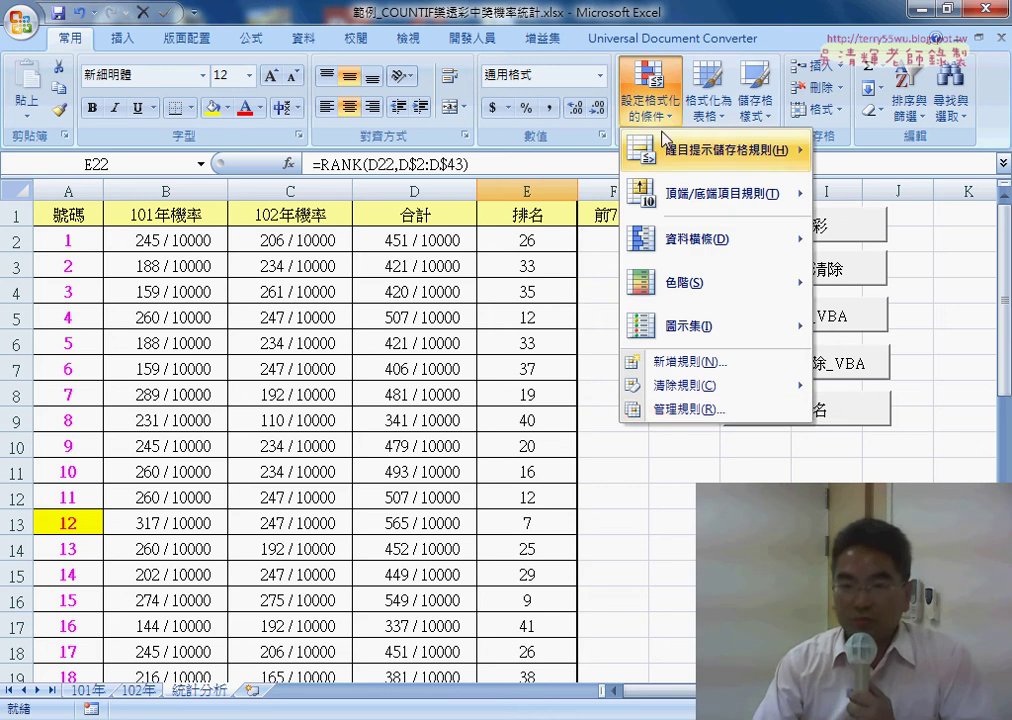
left_click(691, 403)
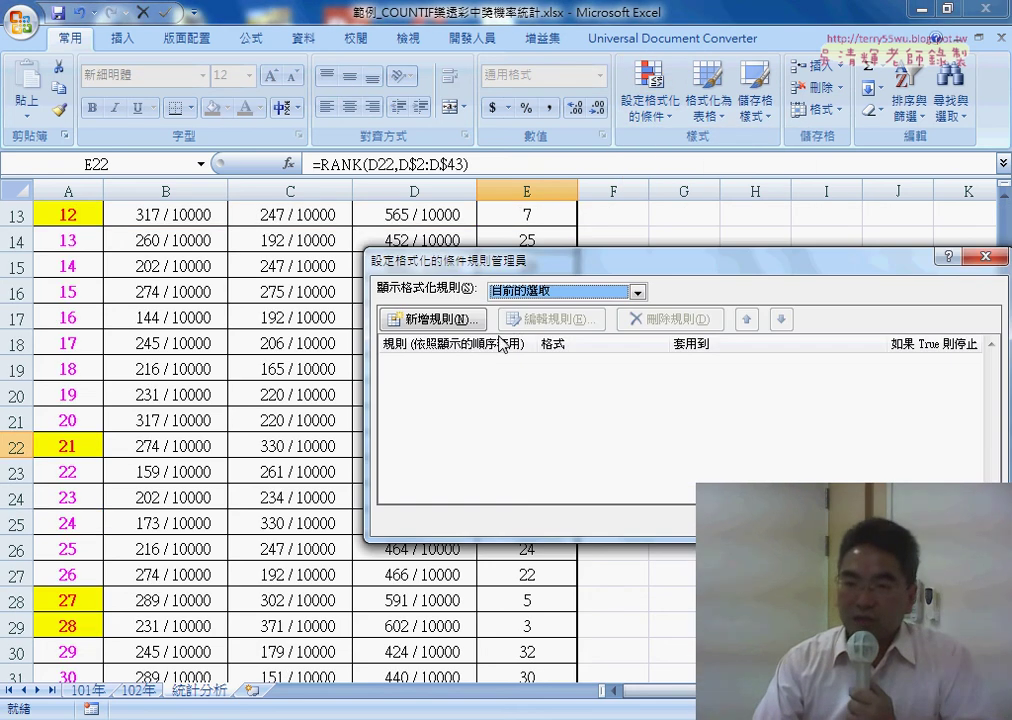
left_click_drag(759, 265, 683, 265)
left_click(513, 291)
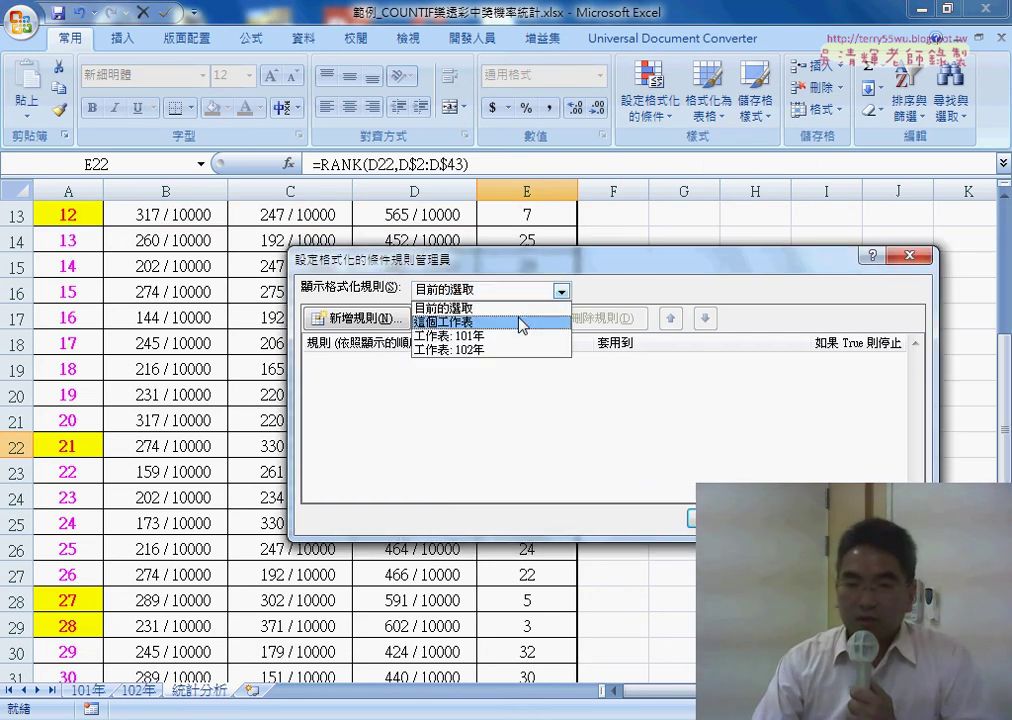
left_click(522, 323)
left_click(401, 372)
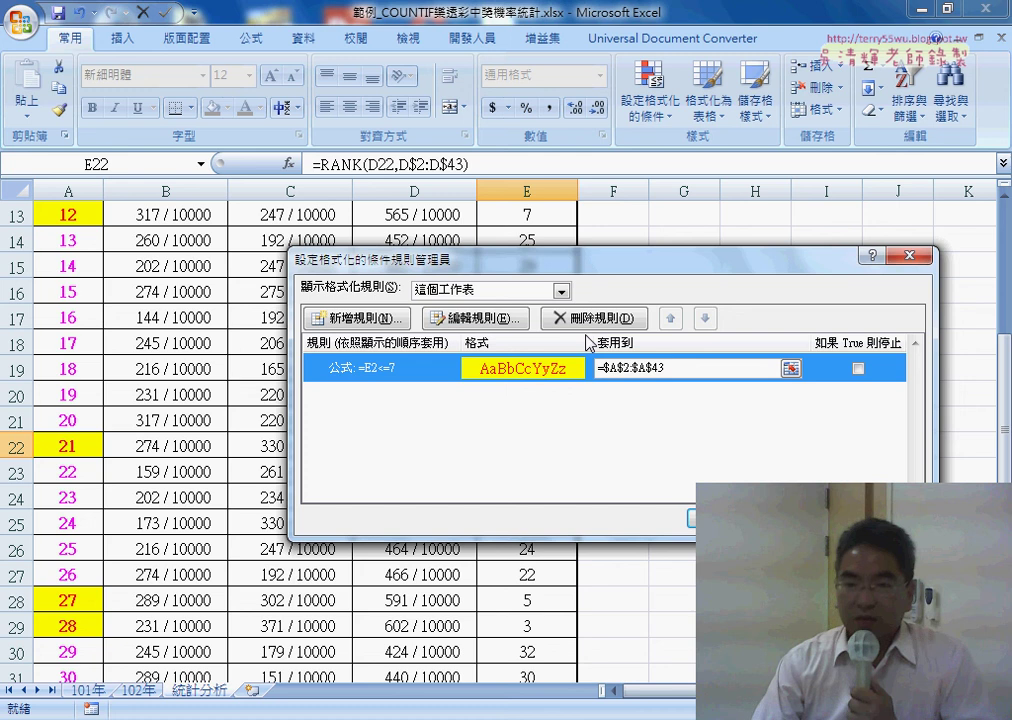
left_click(449, 320)
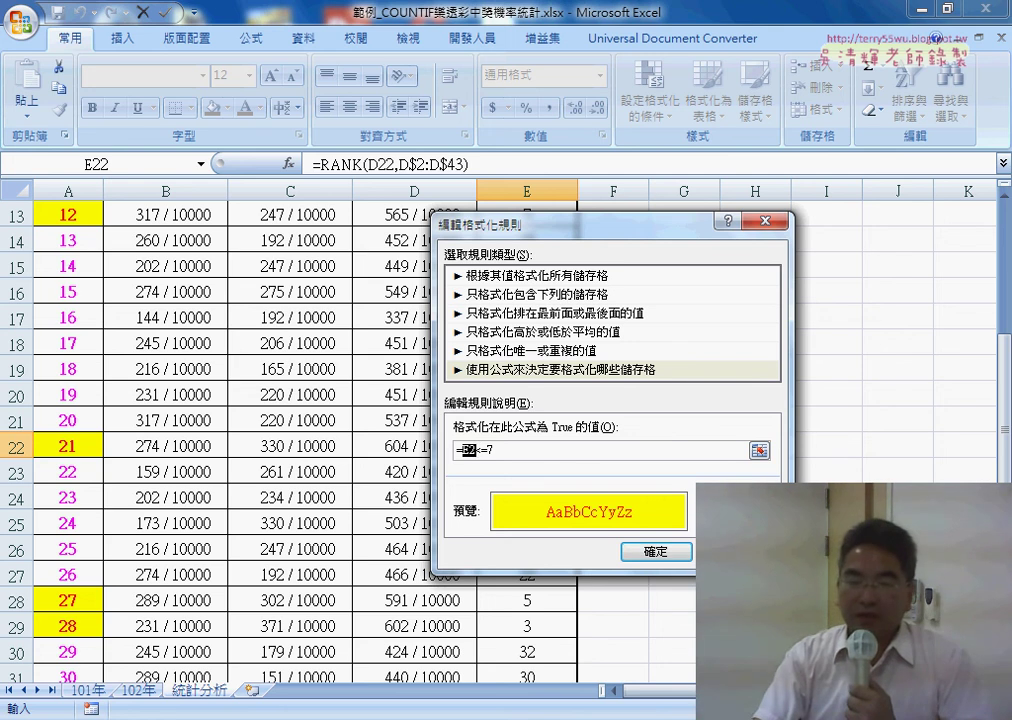
left_click(656, 551)
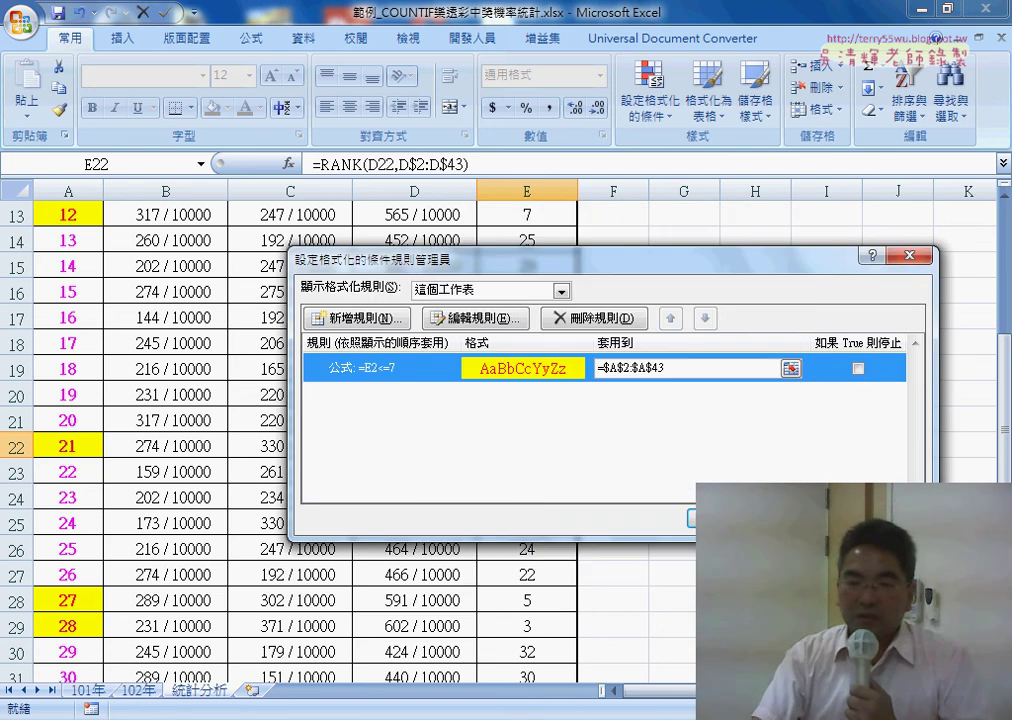
left_click(730, 517)
scroll(677, 464, "up", 3)
scroll(677, 464, "up", 1)
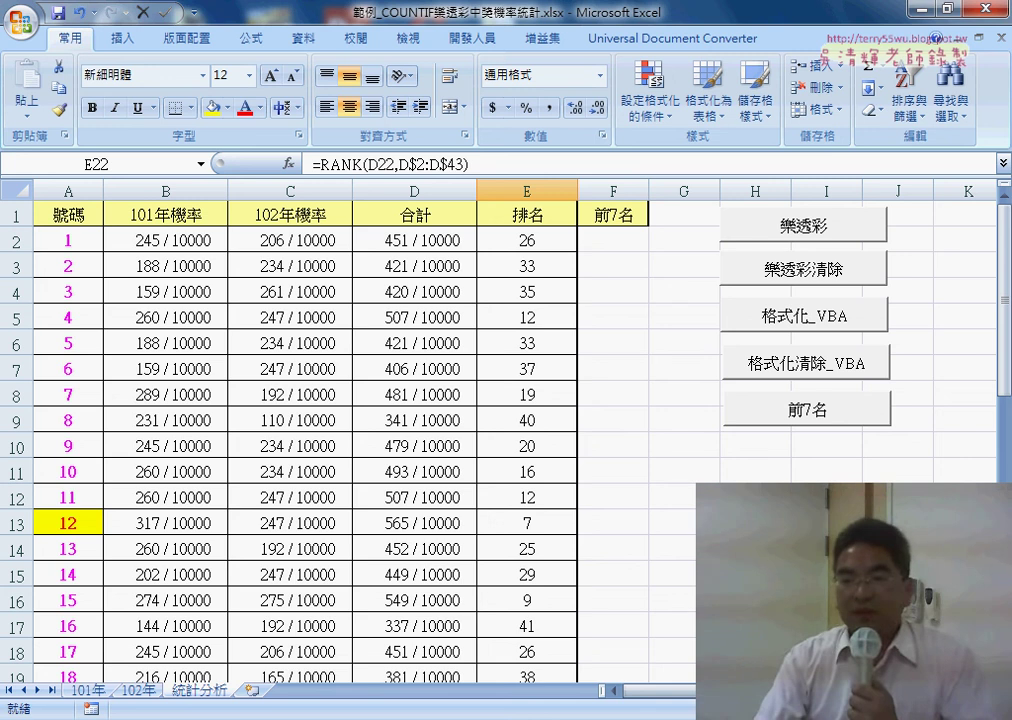
Run the 樂透彩清除 macro and clear all conditional formatting rules from the sheet
left_click(818, 277)
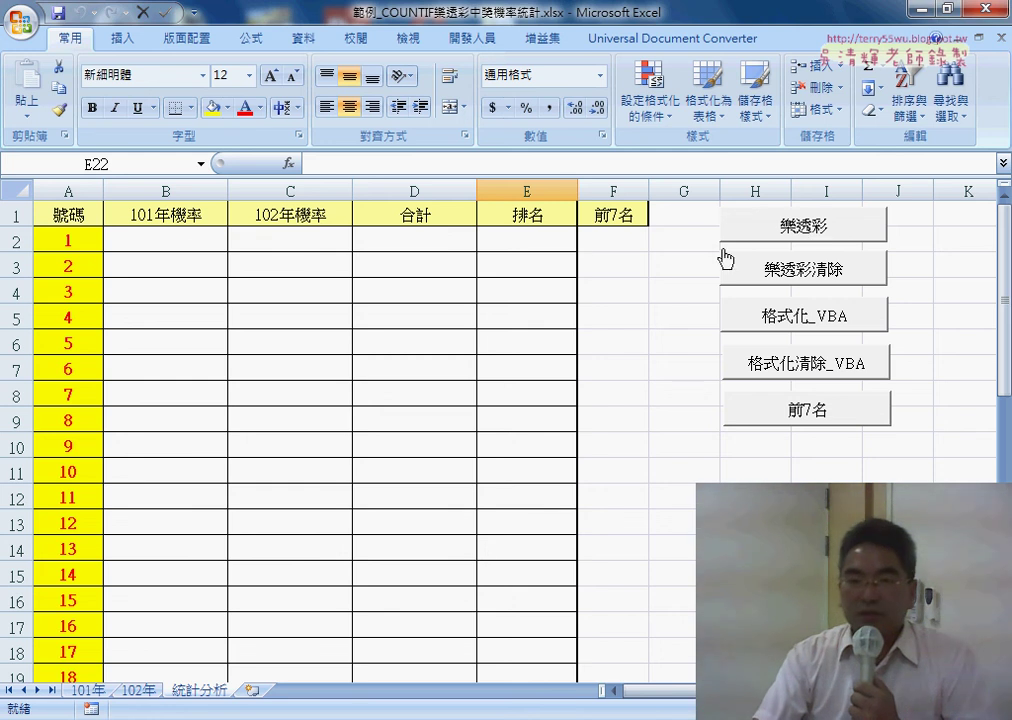
left_click(650, 100)
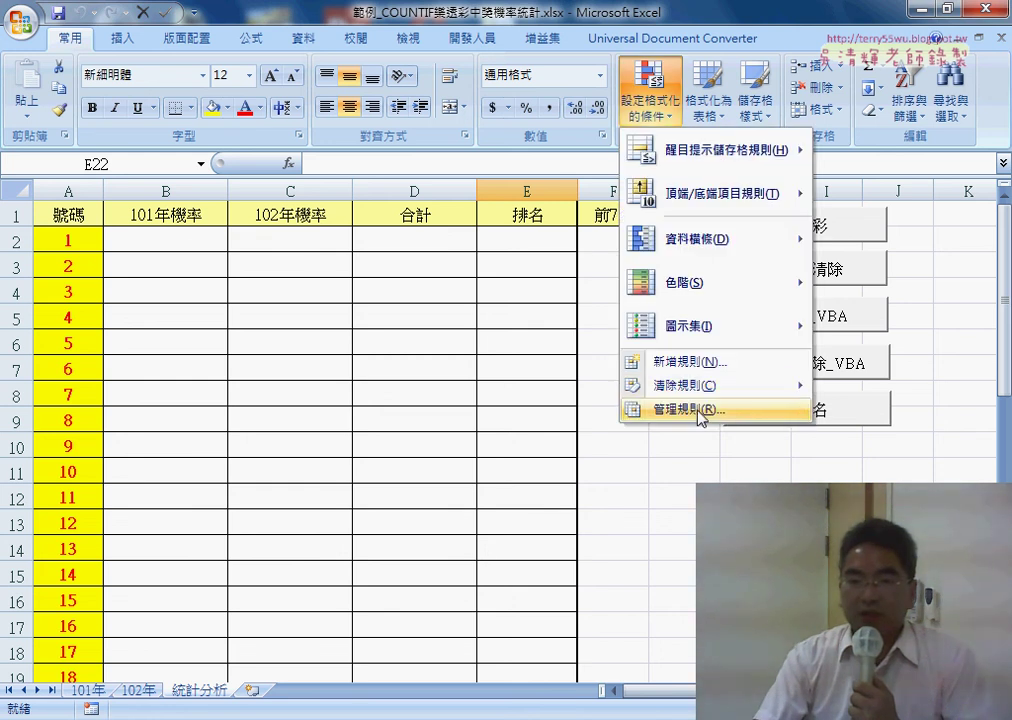
mouse_move(702, 393)
left_click(575, 411)
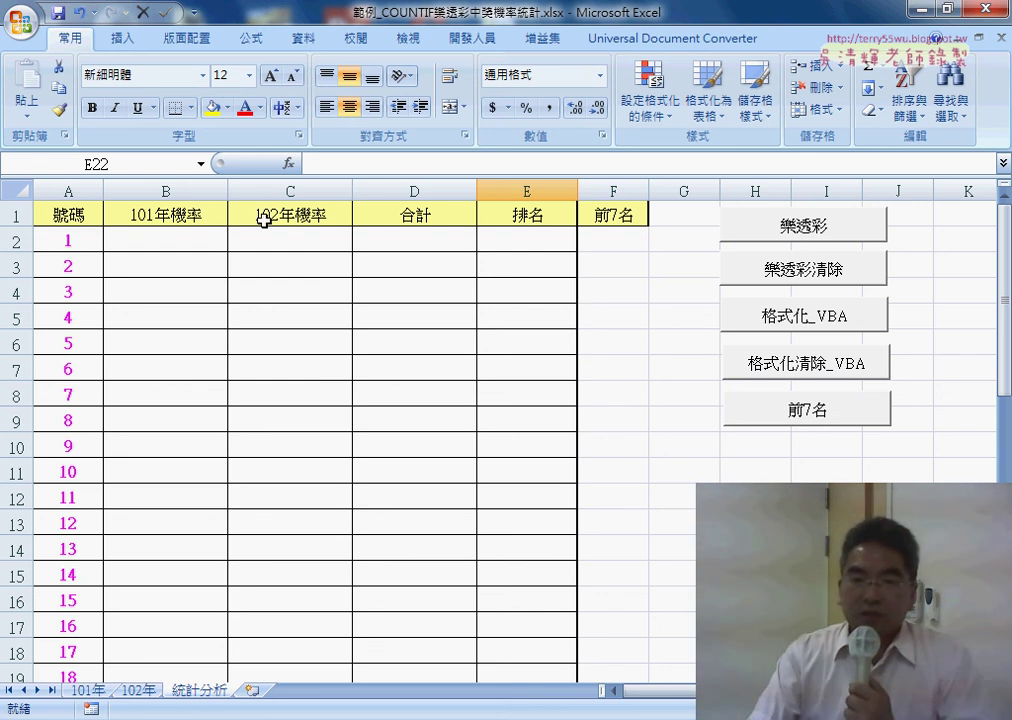
Select columns B–E and check the emptied cells B2, C2 and E2
left_click_drag(169, 190, 520, 177)
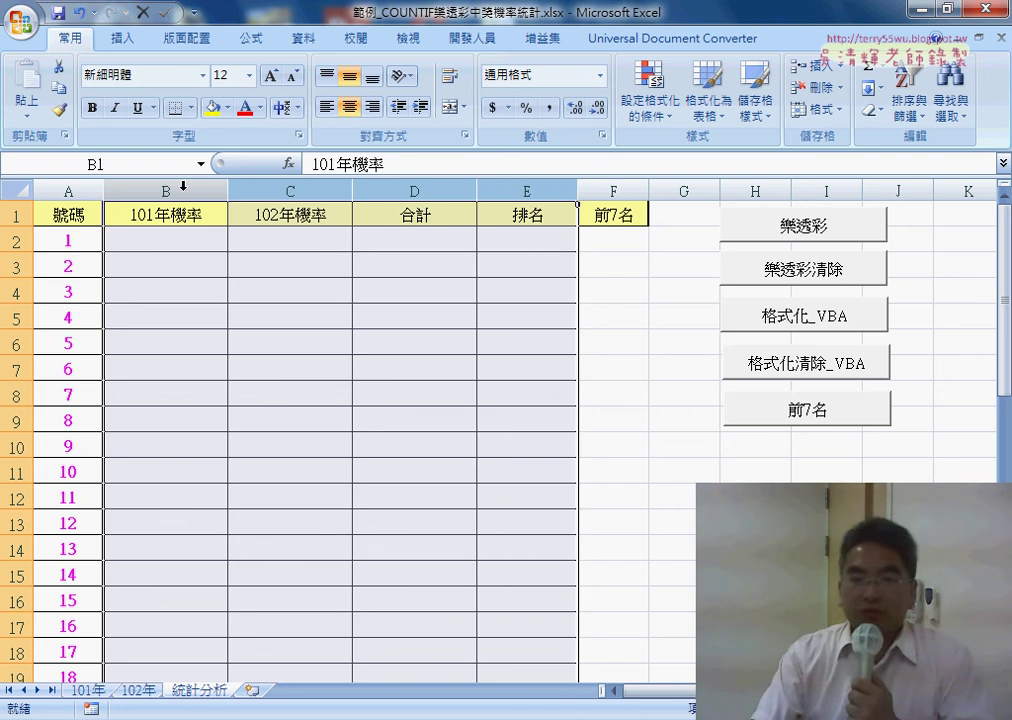
left_click(170, 242)
left_click(301, 241)
left_click(487, 244)
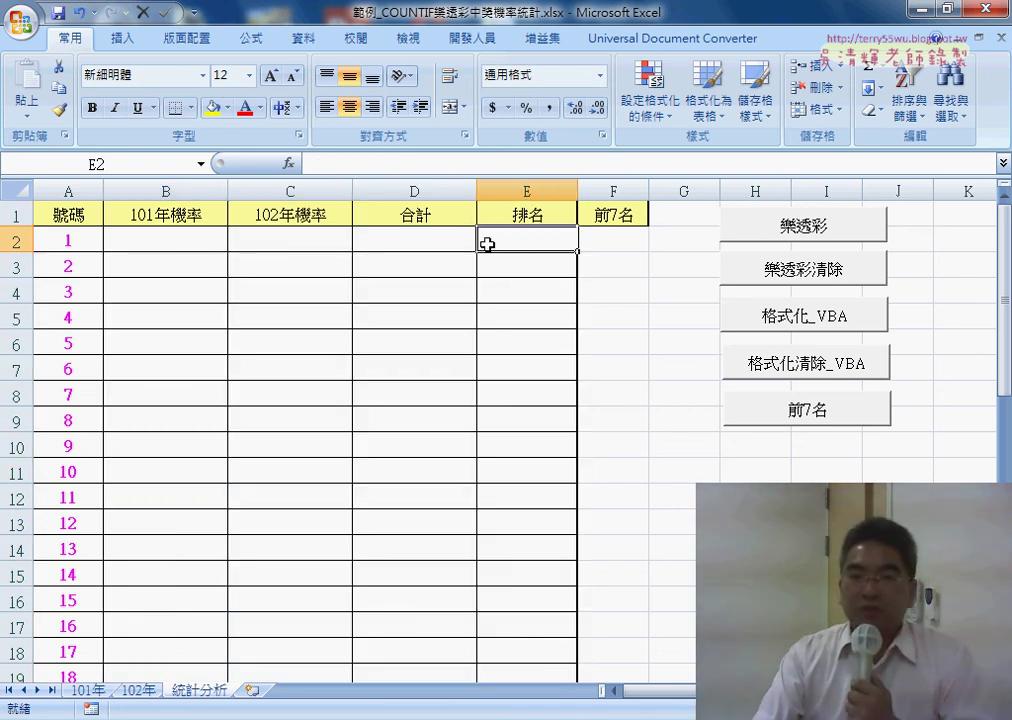
Refill with 樂透彩, spot RANK.EQ in E2's #NAME? formula, then clear with 樂透彩清除
left_click(779, 231)
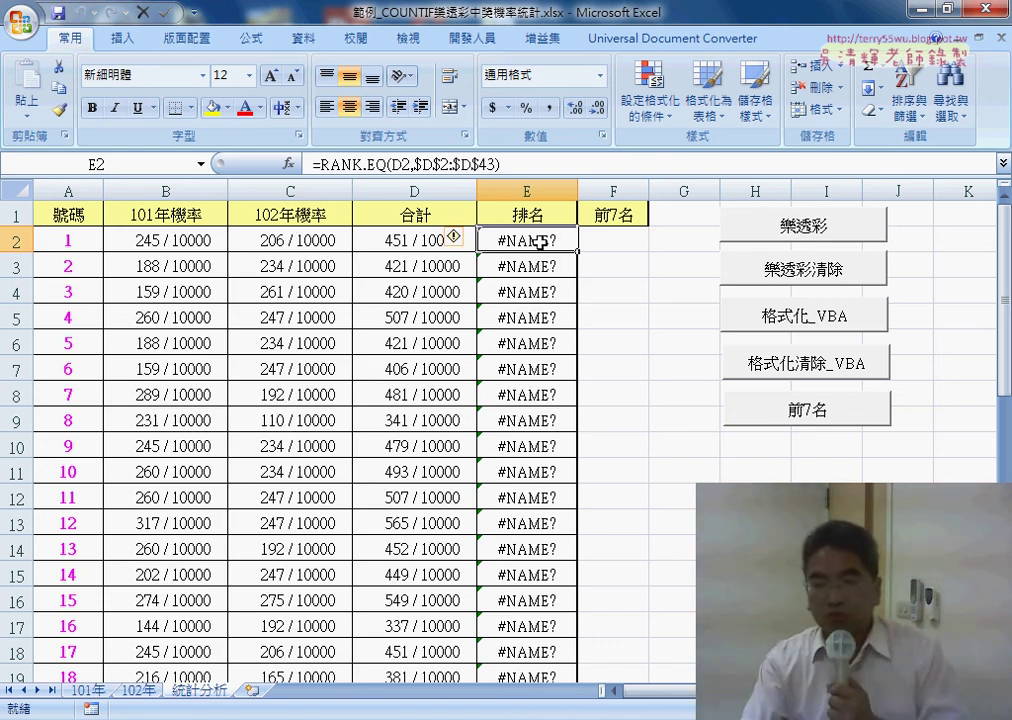
double_click(384, 163)
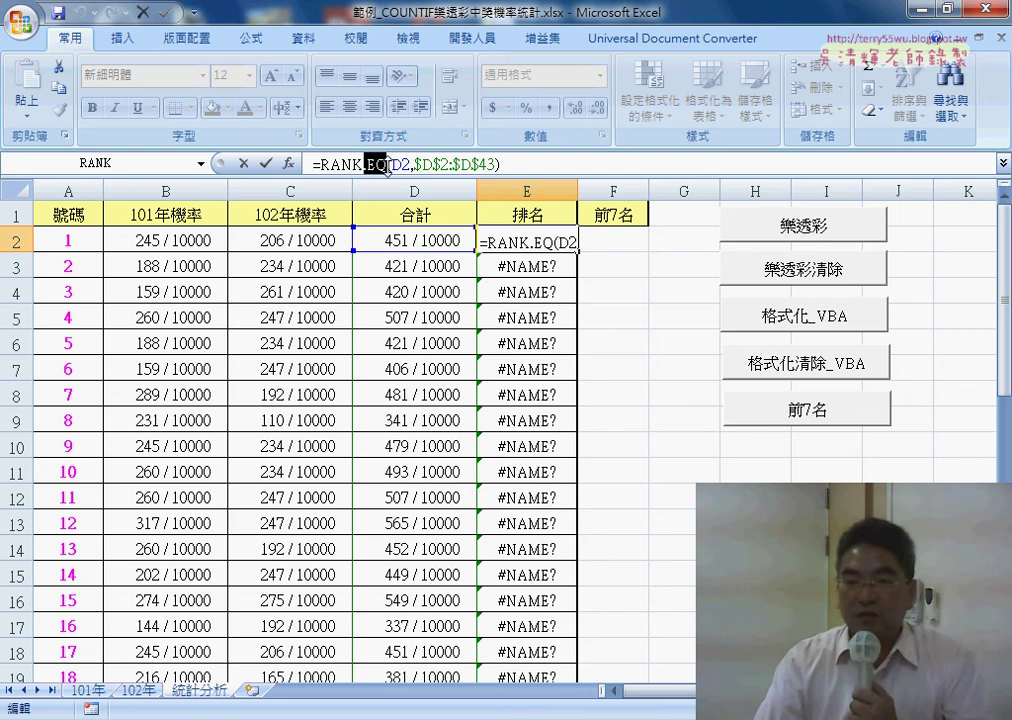
left_click(265, 163)
left_click(801, 270)
Open the 樂透彩 button's macro code in the VBA editor and widen the code pane
right_click(817, 231)
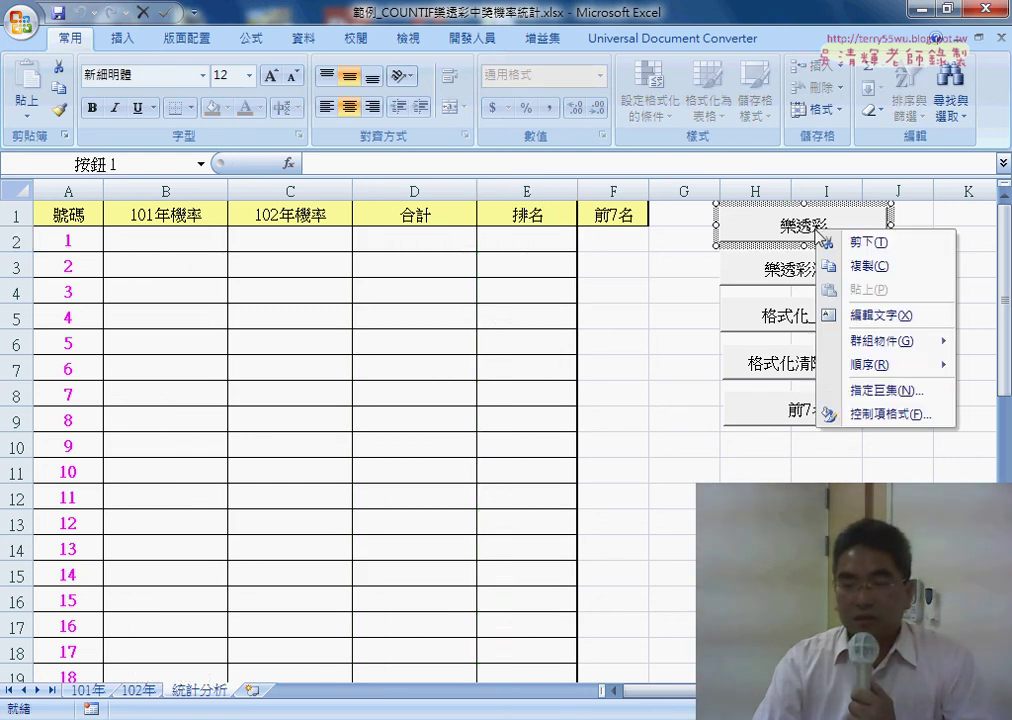
left_click(886, 391)
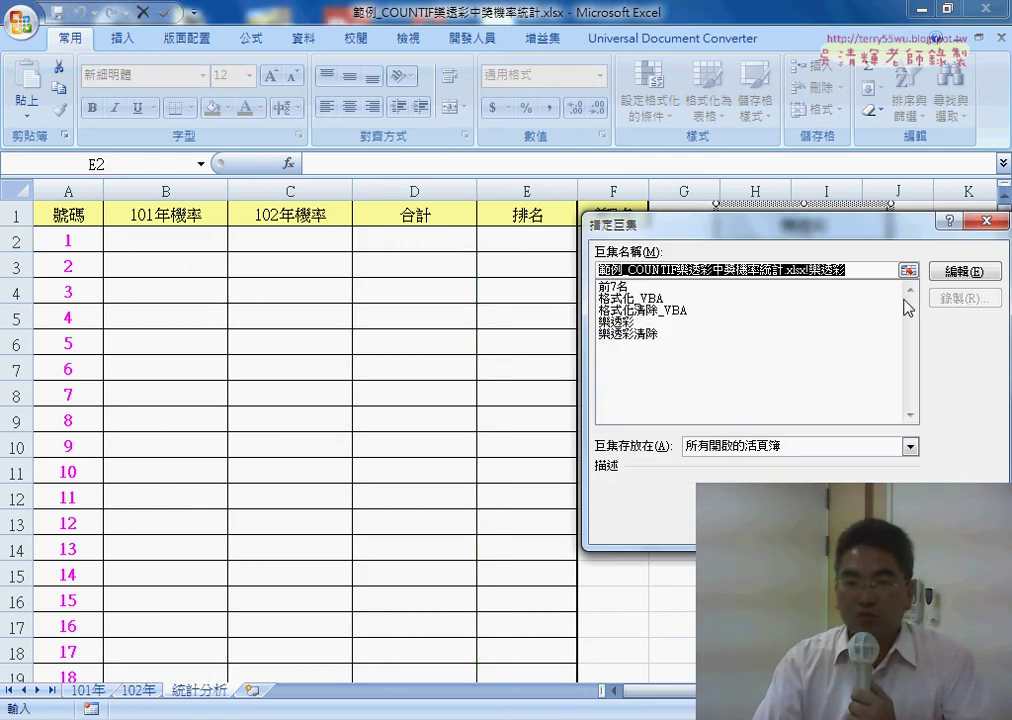
left_click(964, 271)
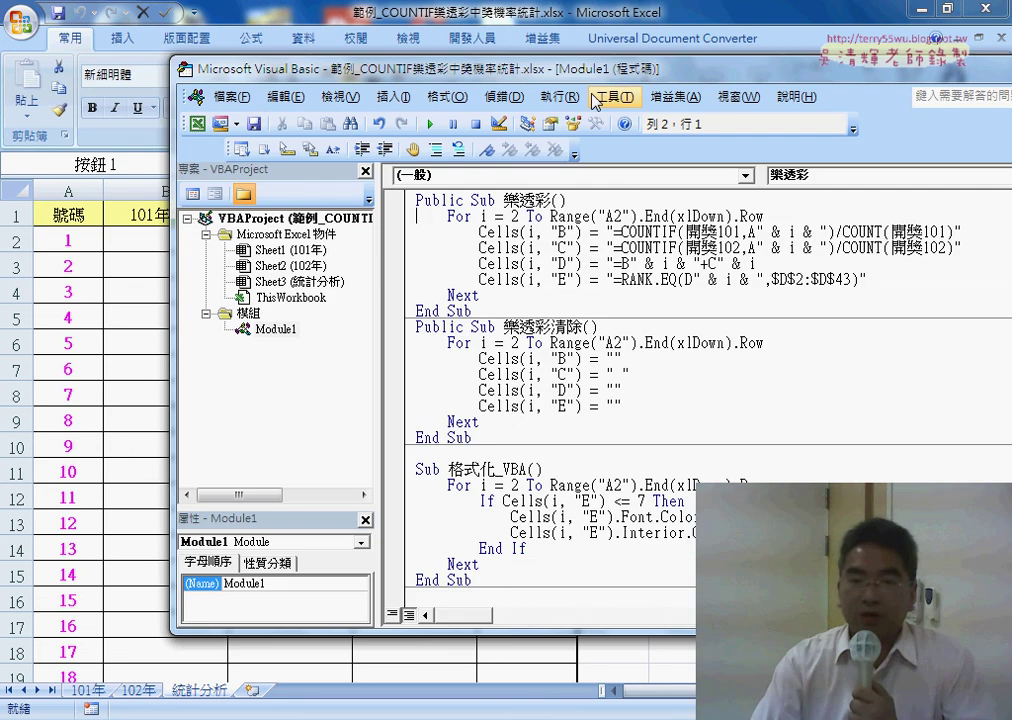
left_click_drag(472, 68, 397, 83)
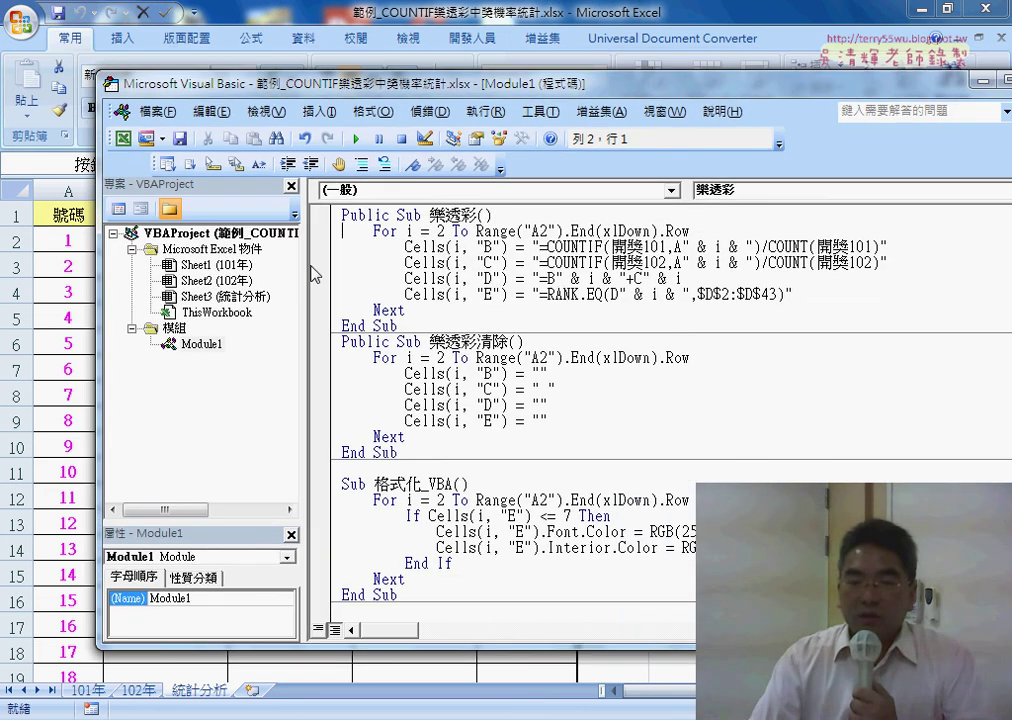
left_click_drag(314, 273, 270, 273)
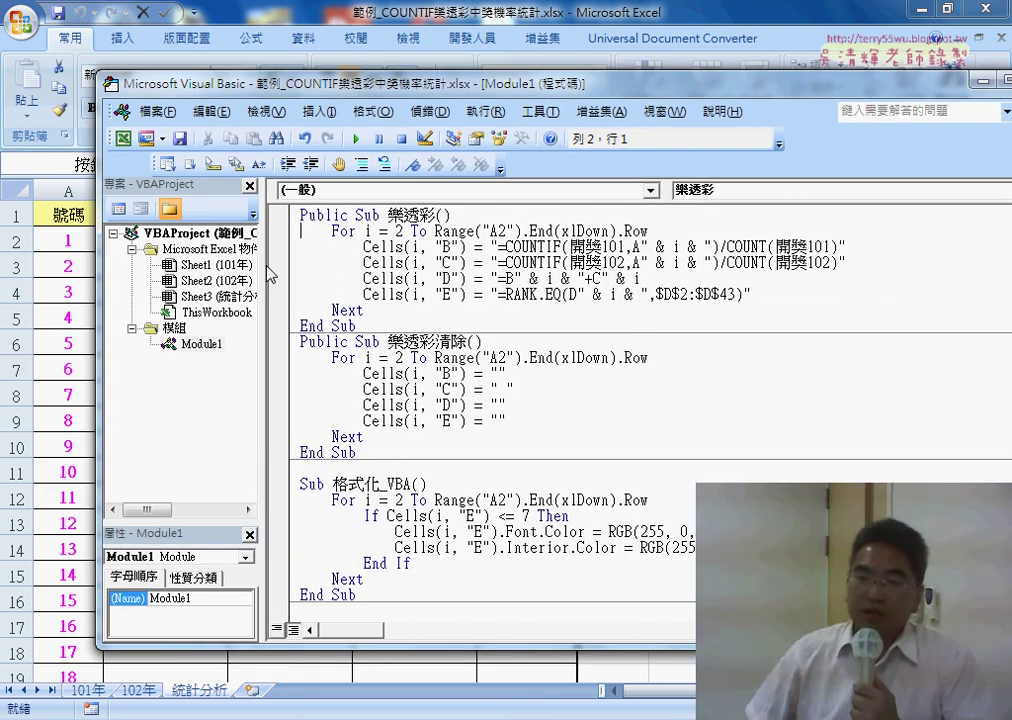
Review the loop bounds, Next statement and column B COUNTIF string against the sheet
double_click(398, 230)
left_click_drag(434, 231, 616, 231)
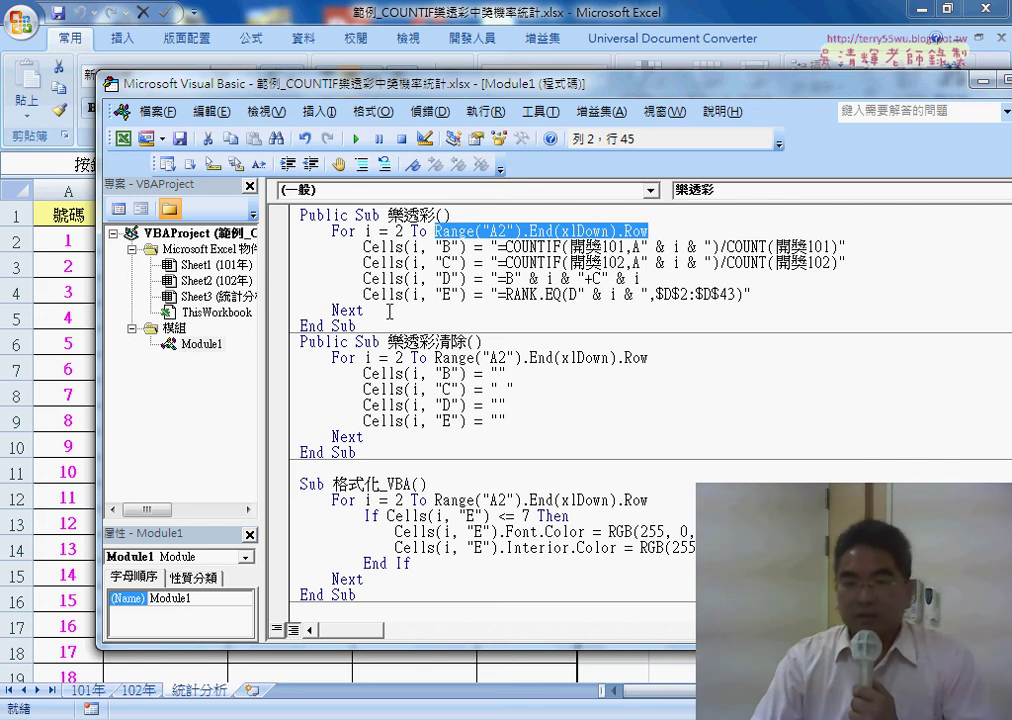
left_click_drag(389, 311, 326, 311)
left_click(351, 311)
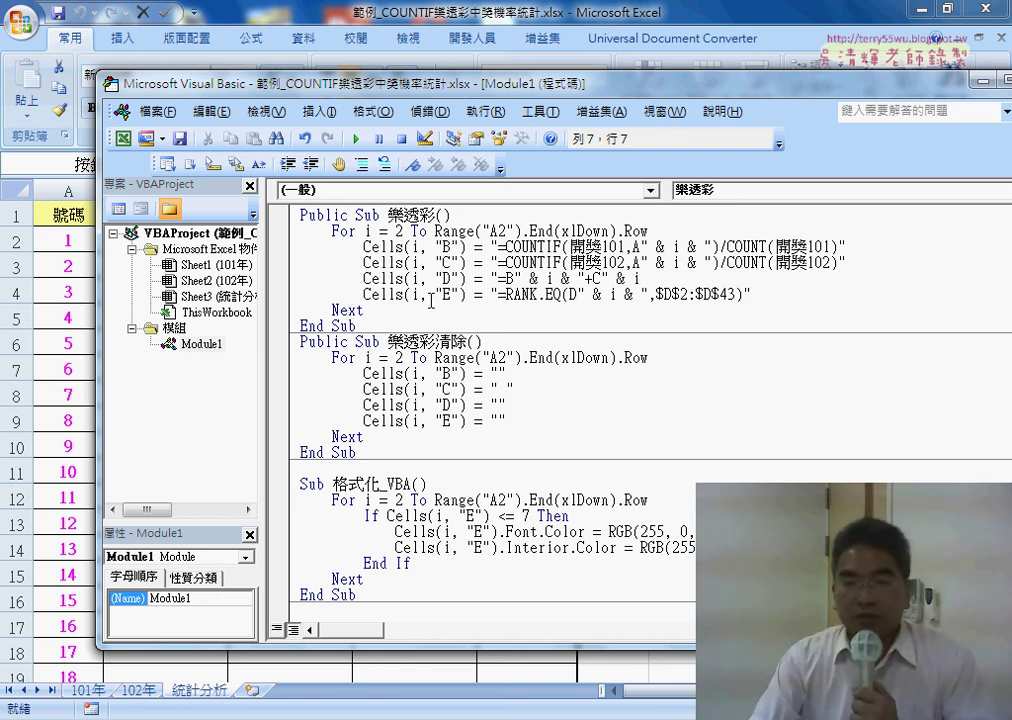
left_click_drag(500, 246, 824, 247)
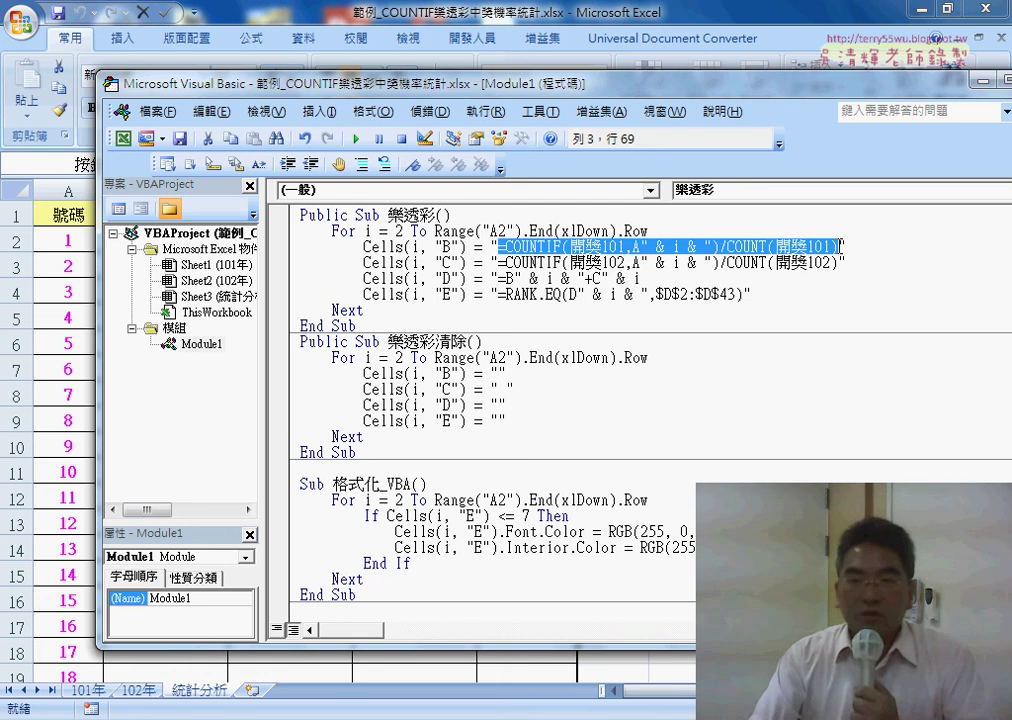
left_click_drag(343, 84, 589, 124)
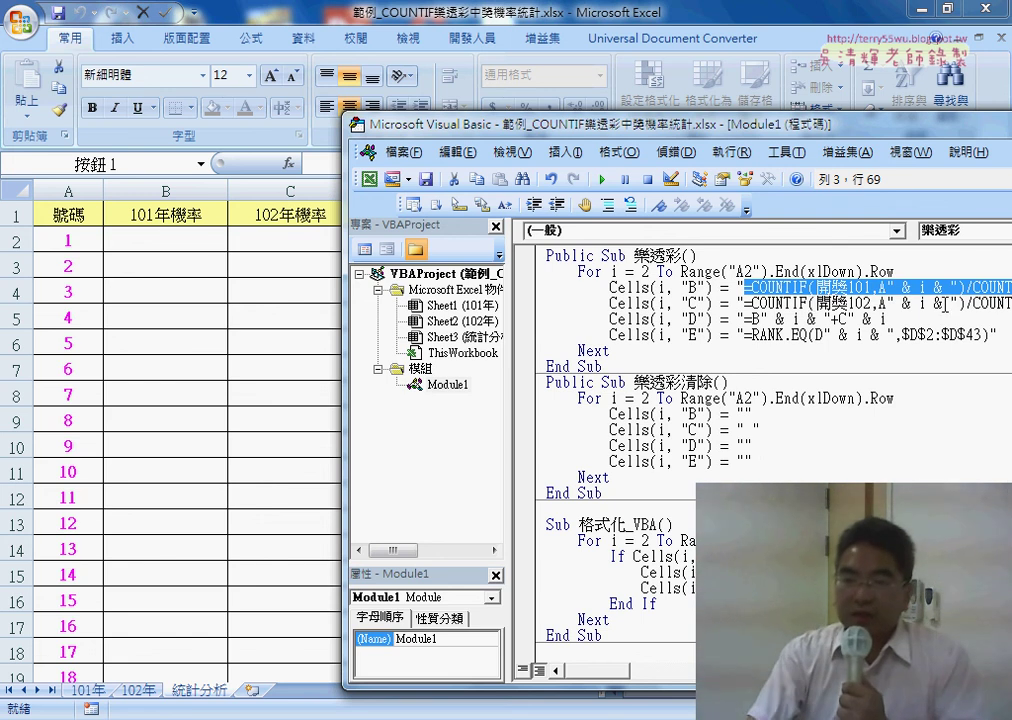
left_click_drag(801, 135, 593, 122)
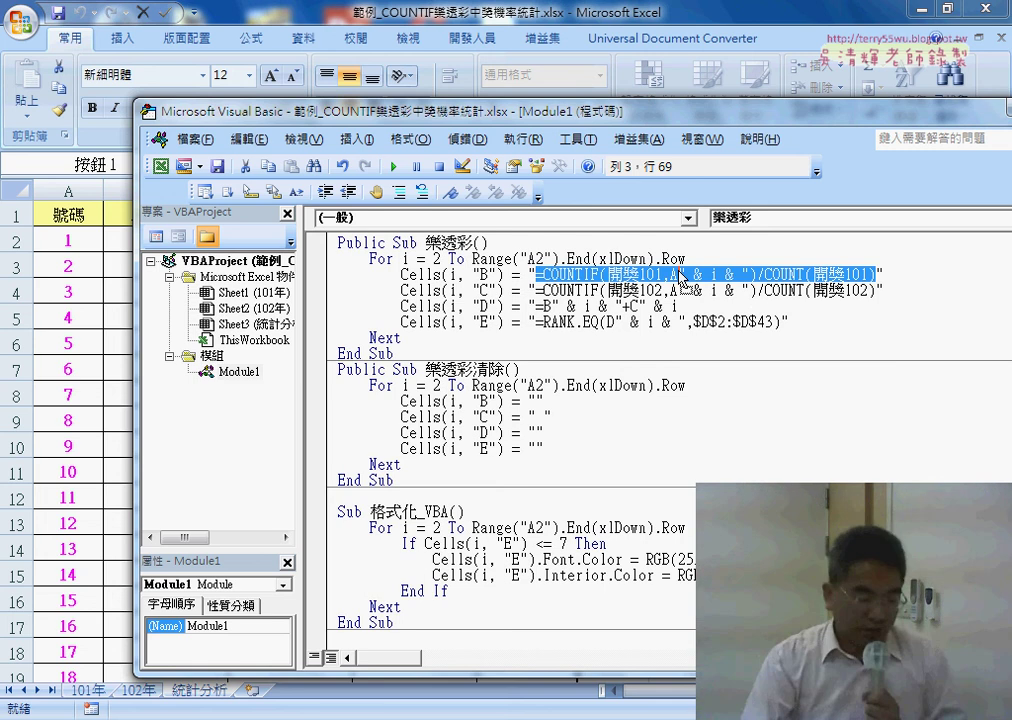
left_click(876, 274)
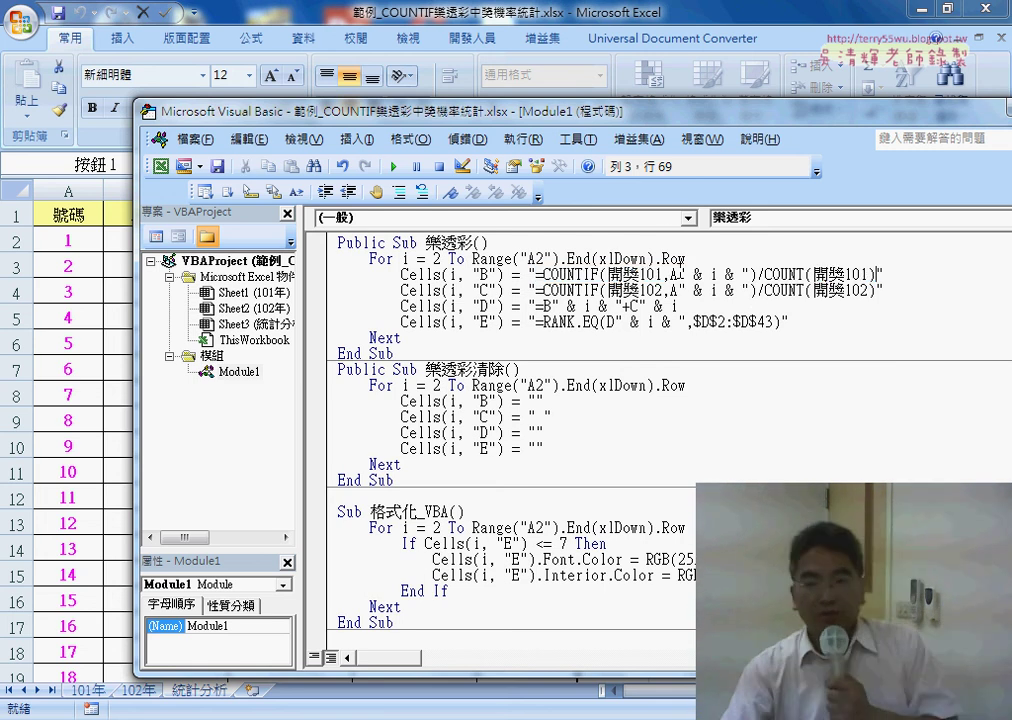
Delete .EQ from RANK.EQ so the rank formula uses RANK
left_click_drag(576, 323, 599, 323)
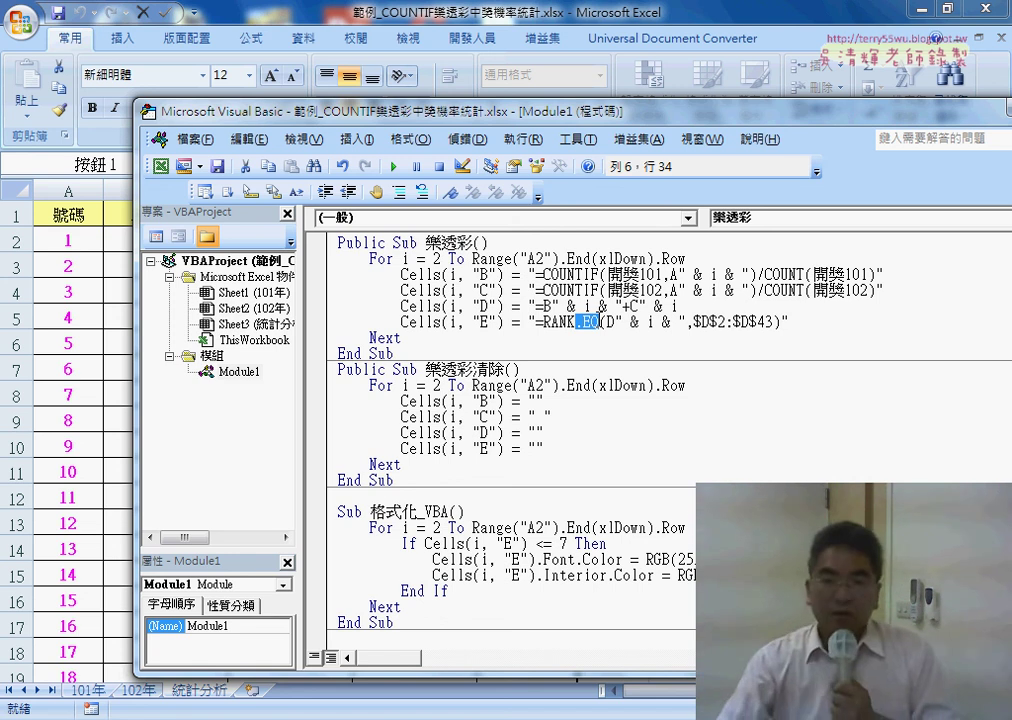
key("Delete")
left_click_drag(576, 322, 545, 322)
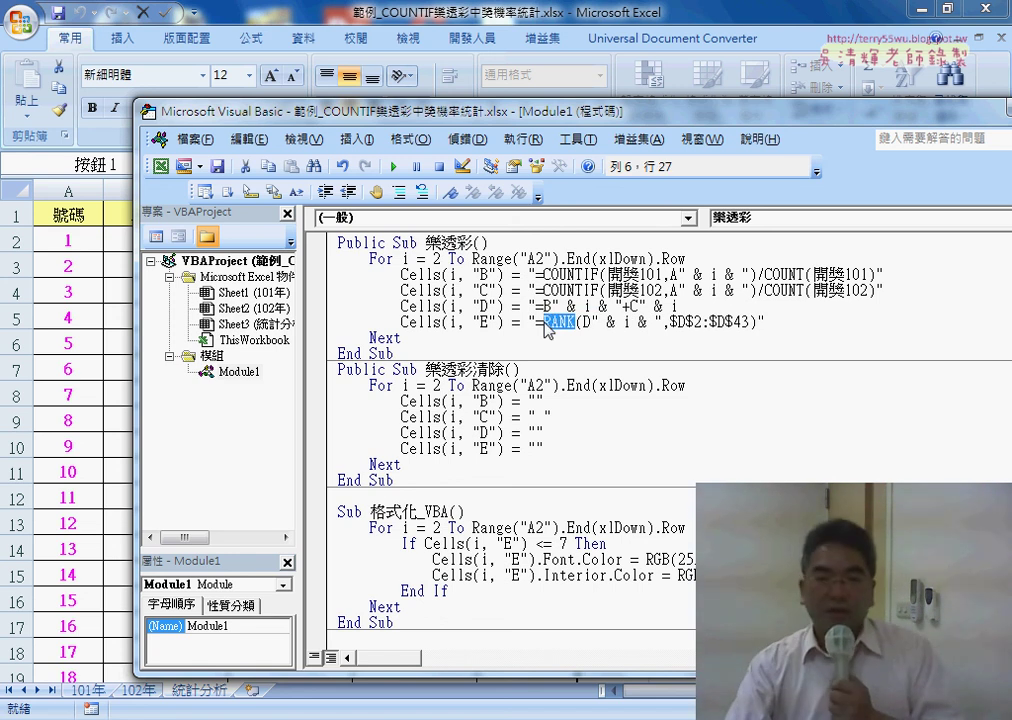
Back in Excel, run 樂透彩, clear with 樂透彩清除, then rerun 樂透彩 to refill B–E
key("alt+F11")
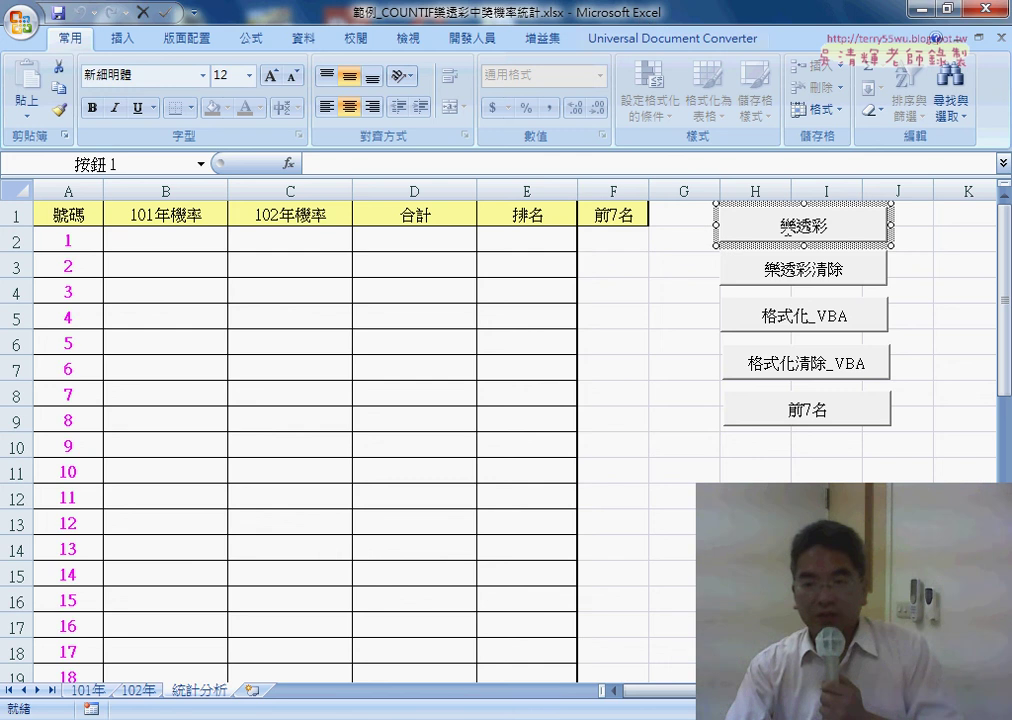
left_click(922, 264)
left_click(759, 226)
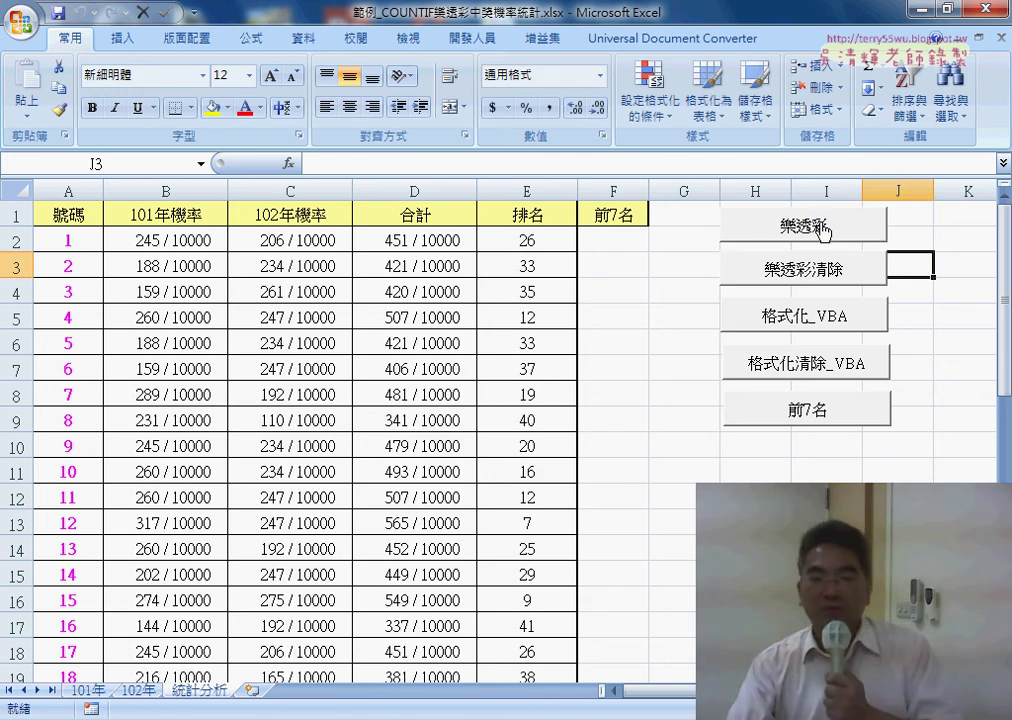
left_click(549, 247)
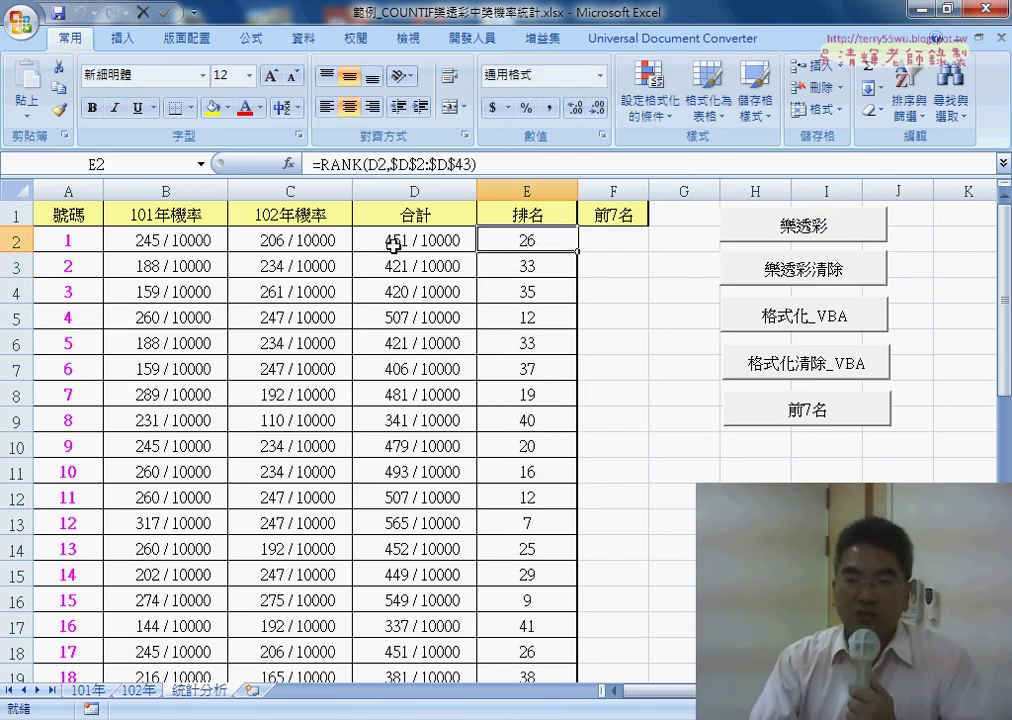
left_click(788, 279)
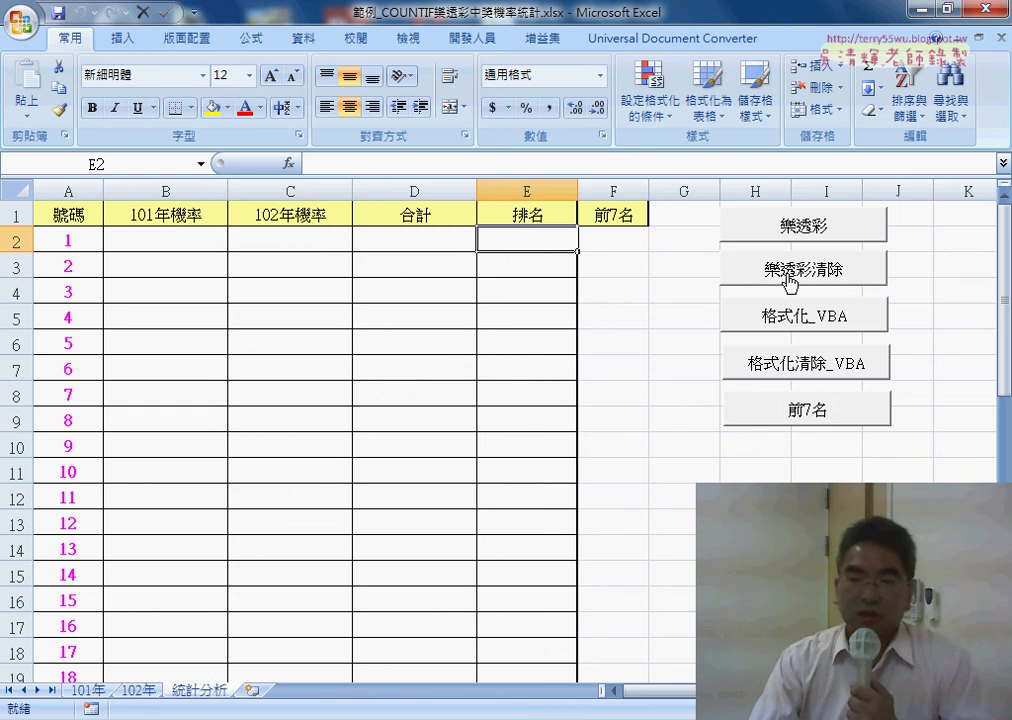
left_click(786, 226)
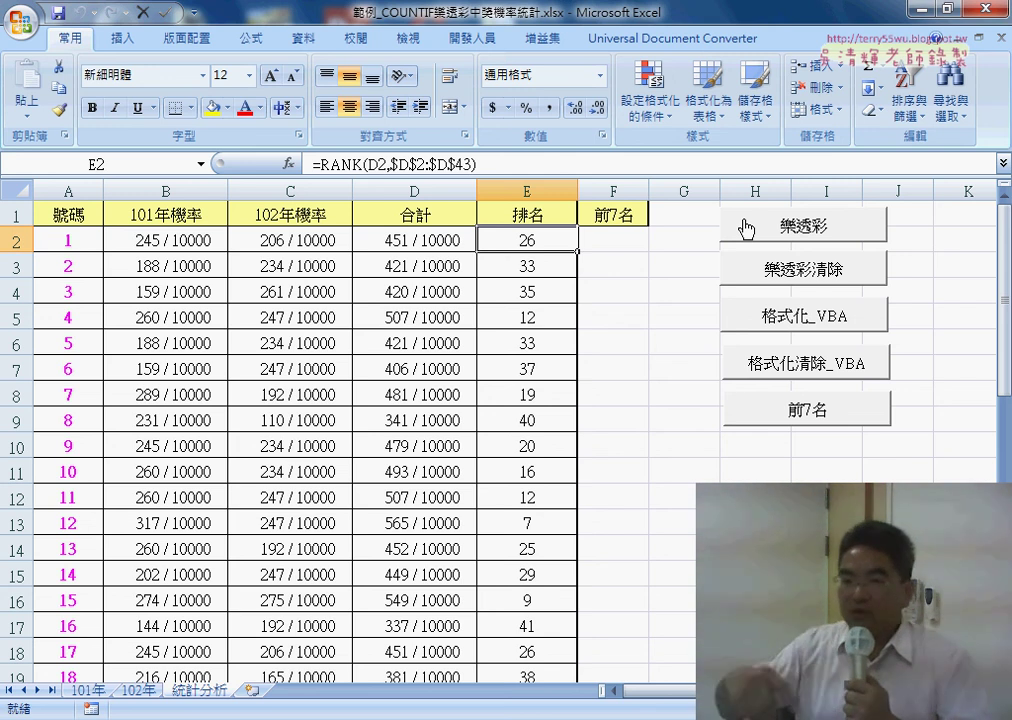
Inspect B2, C2 and E2, confirming E2 now holds =RANK(D2,$D$2:$D$43)
left_click(176, 240)
left_click(303, 242)
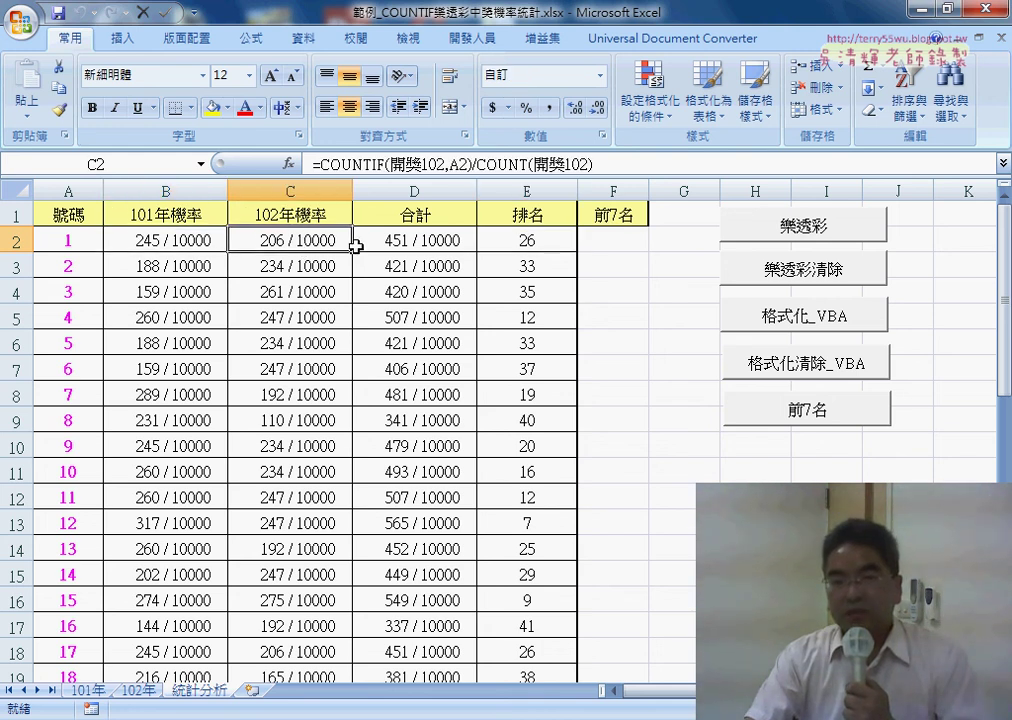
left_click(524, 240)
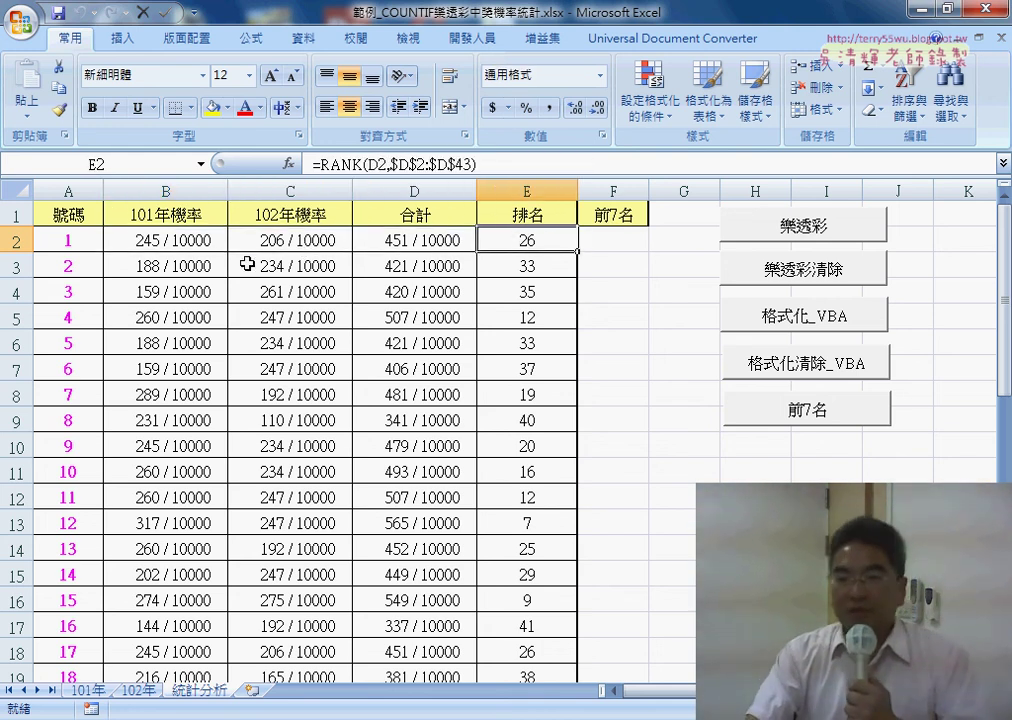
Open the 樂透彩 macro's code through the button's 指定巨集 > 編輯
right_click(779, 232)
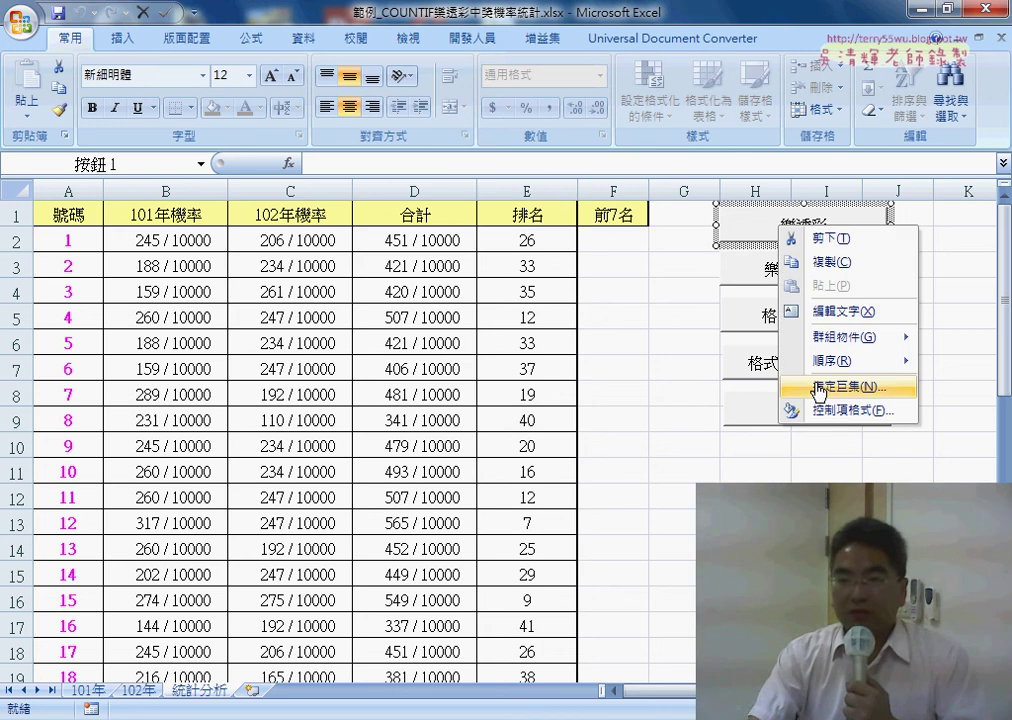
left_click(820, 389)
left_click(957, 261)
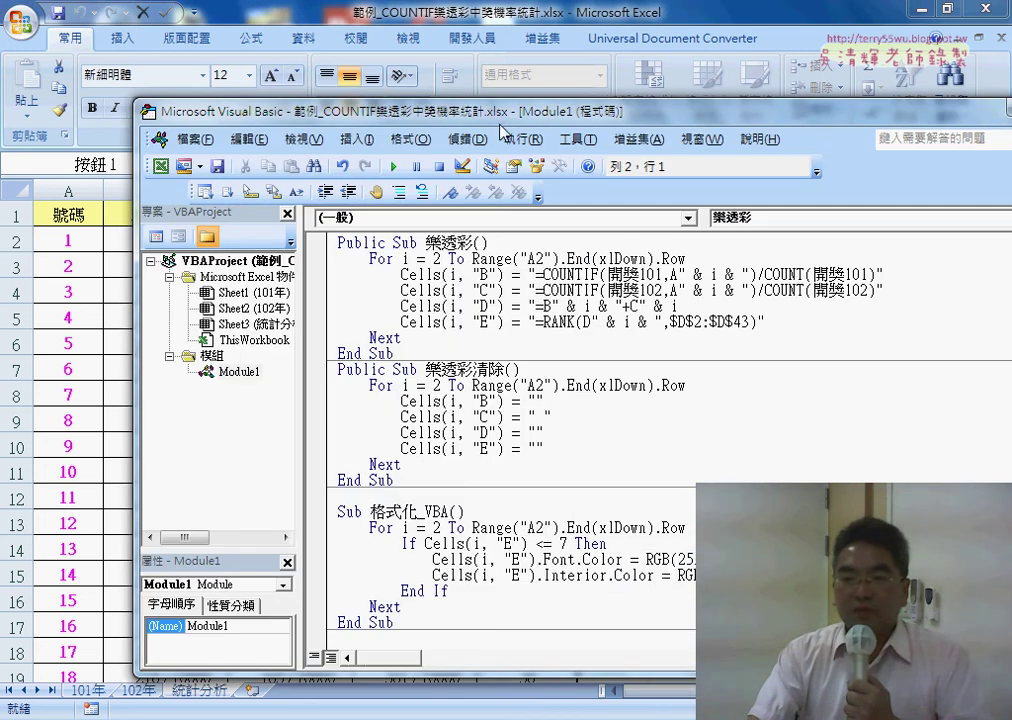
left_click_drag(505, 132, 630, 160)
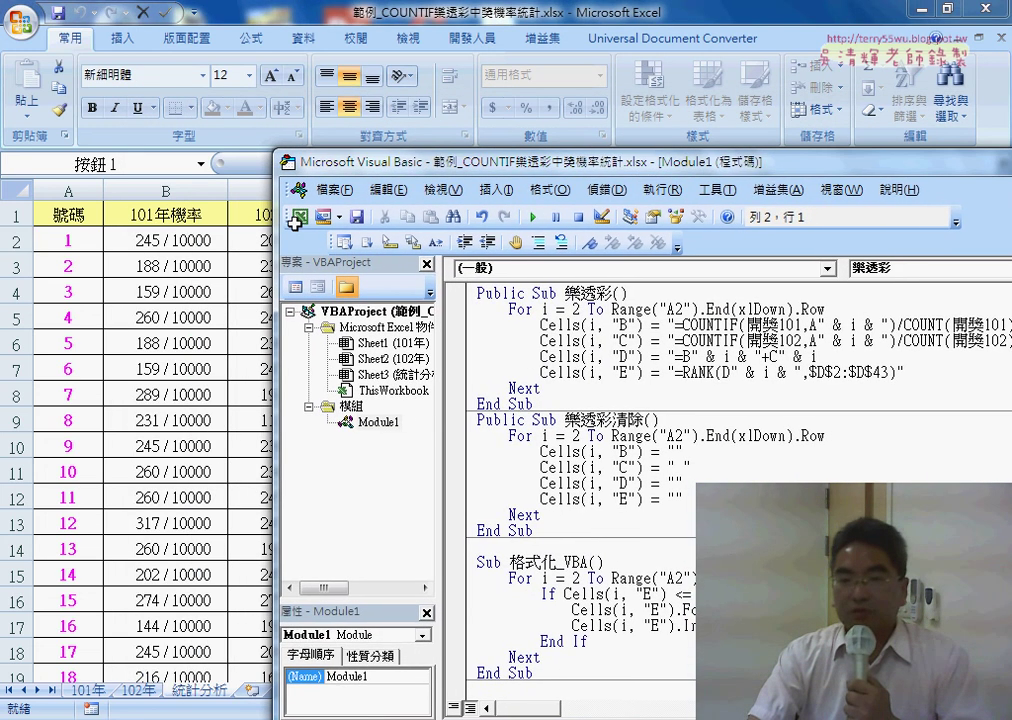
Copy B2's COUNTIF formula text from the formula bar, cancel editing, and return to VBA
left_click(157, 240)
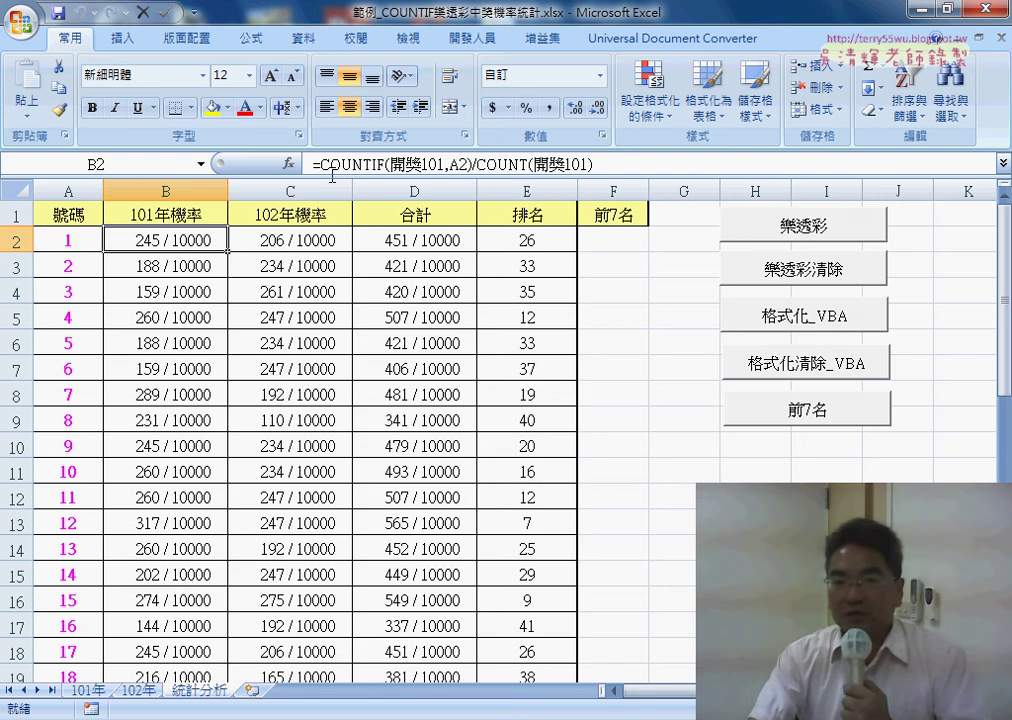
left_click_drag(313, 163, 593, 163)
right_click(488, 170)
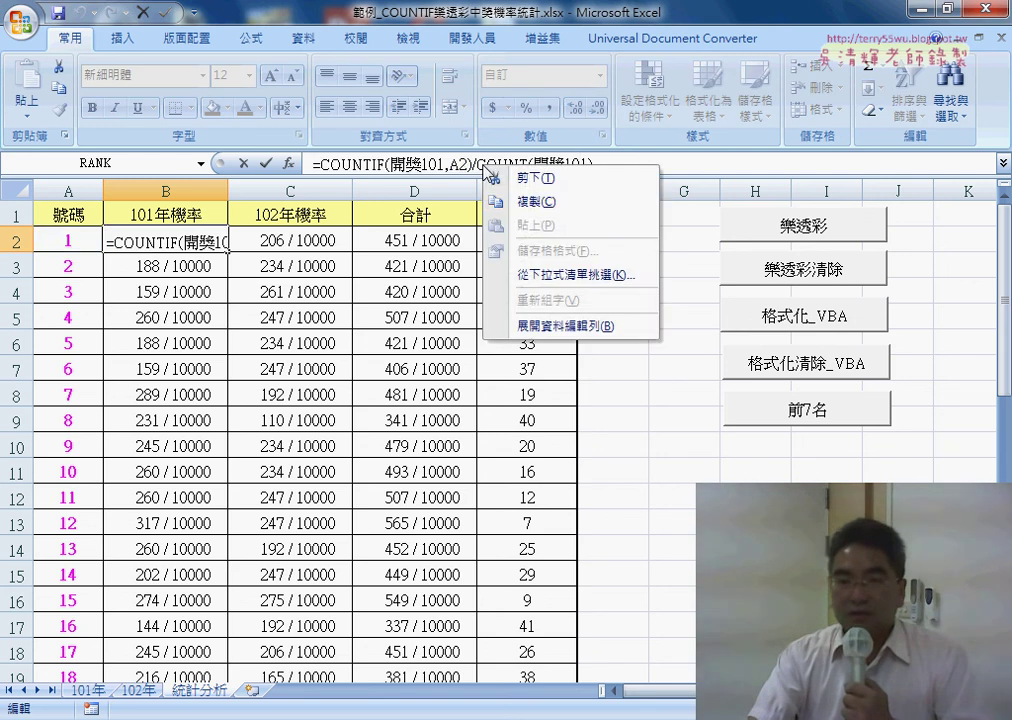
left_click(512, 201)
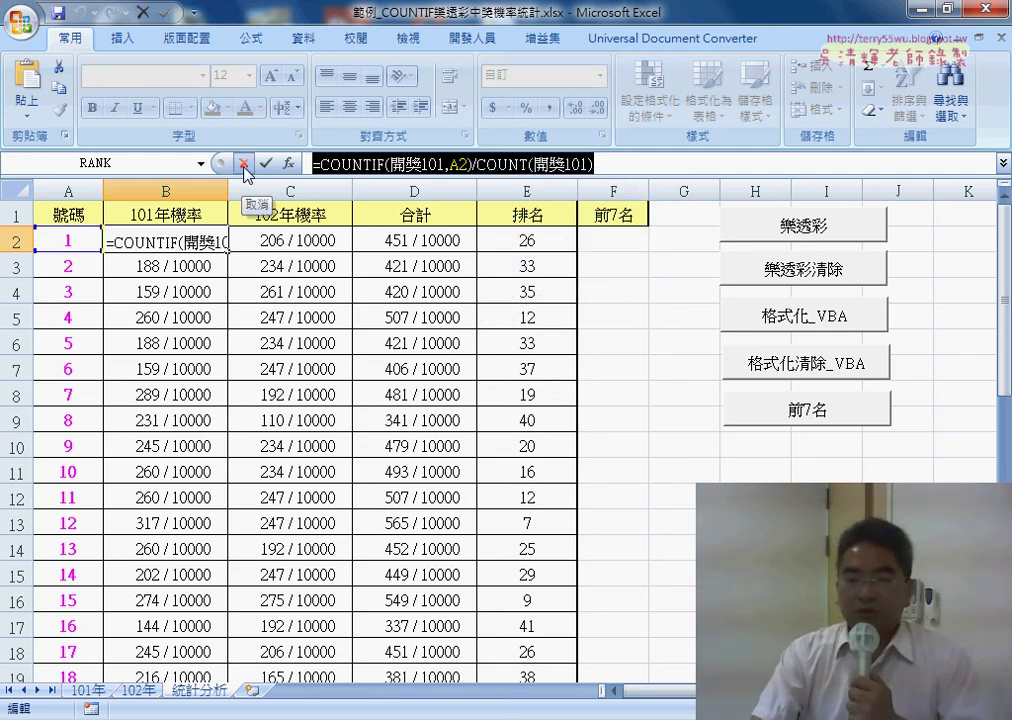
left_click(244, 170)
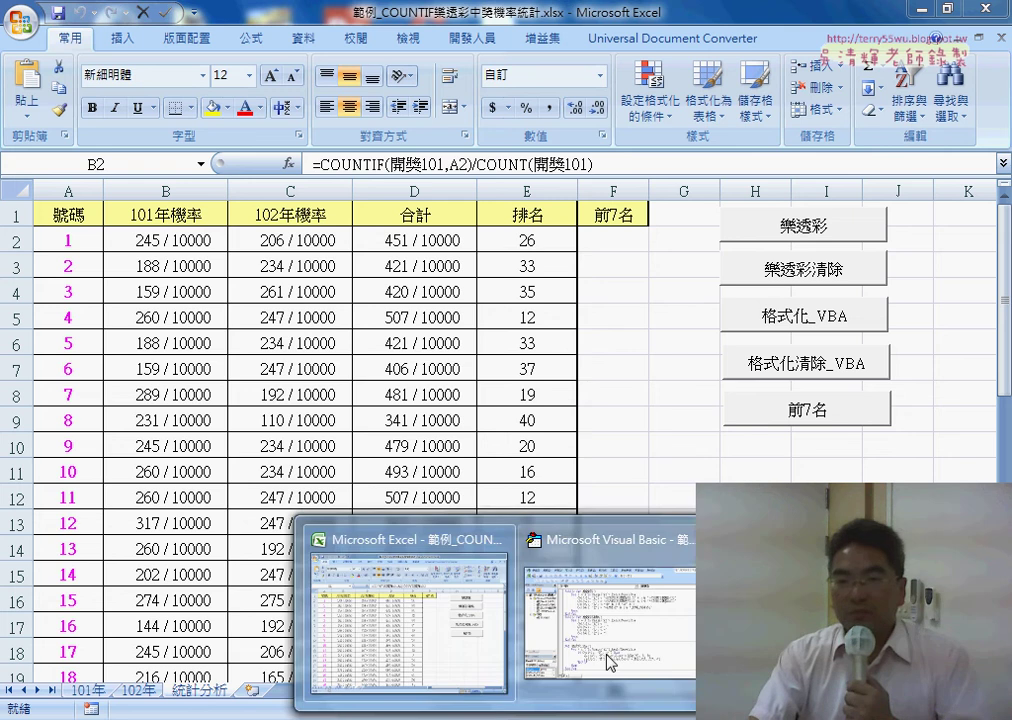
left_click(610, 662)
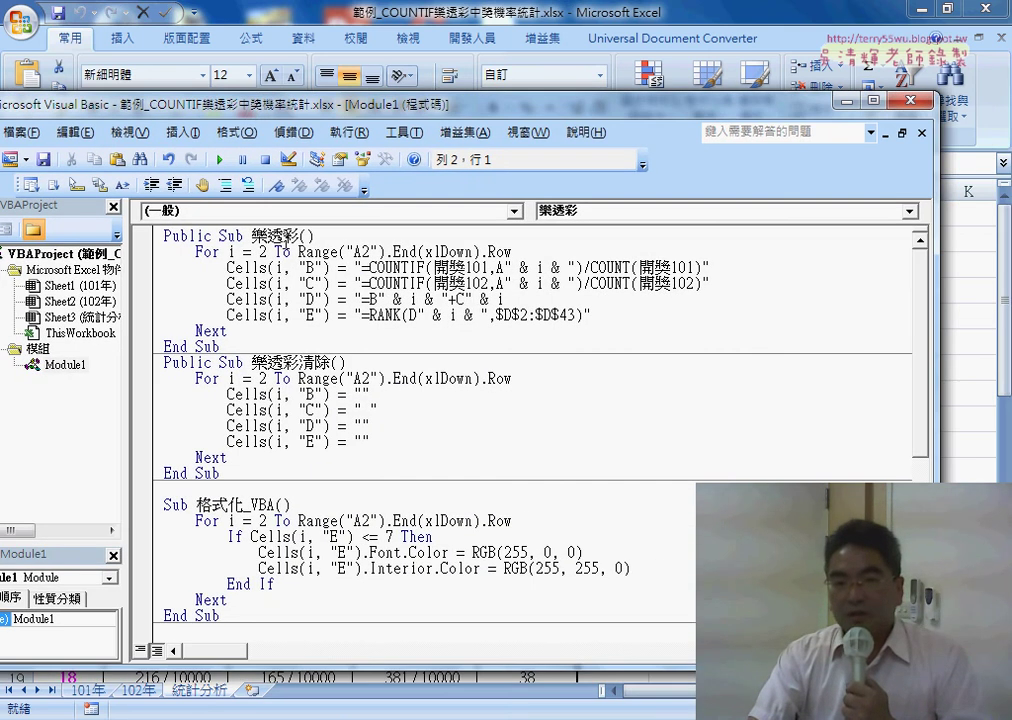
Replace the COUNTIF string on the Cells(i, "B") line with an empty "" string
left_click_drag(355, 267, 709, 267)
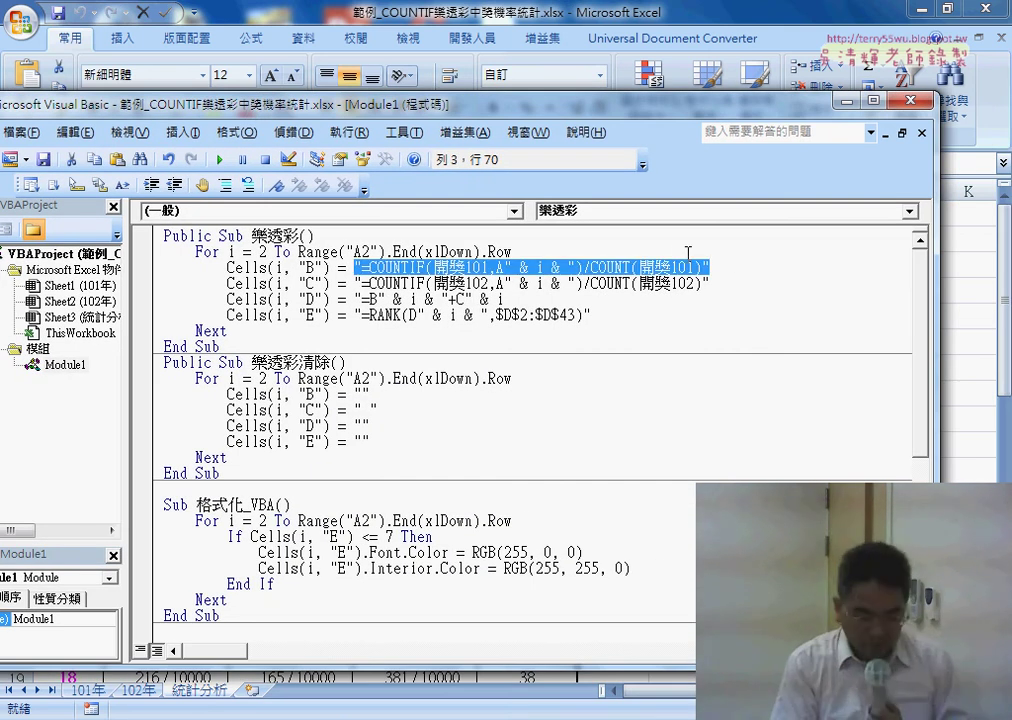
type("\"\"")
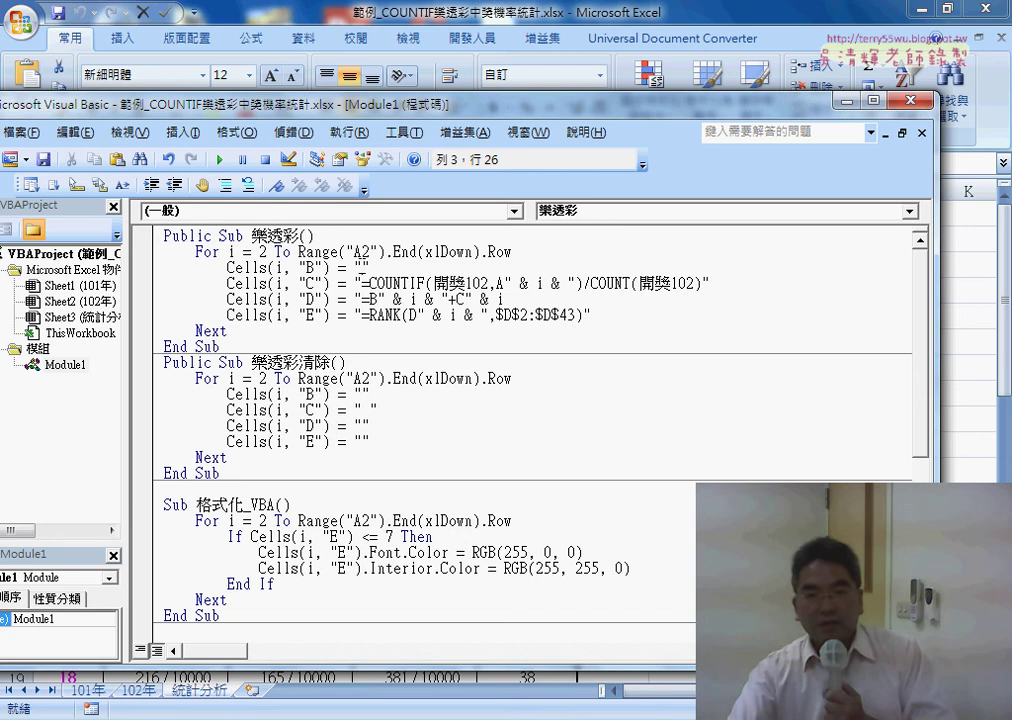
left_click_drag(293, 104, 343, 322)
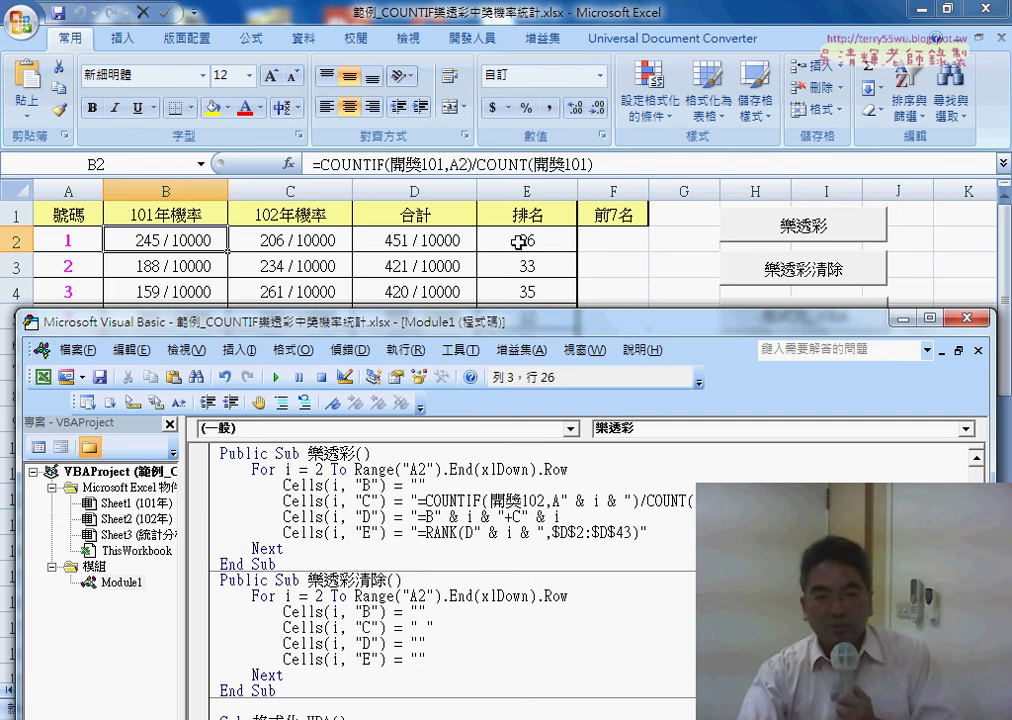
Paste B2's COUNTIF formula into the column B line and select the row 2 in A2
right_click(419, 486)
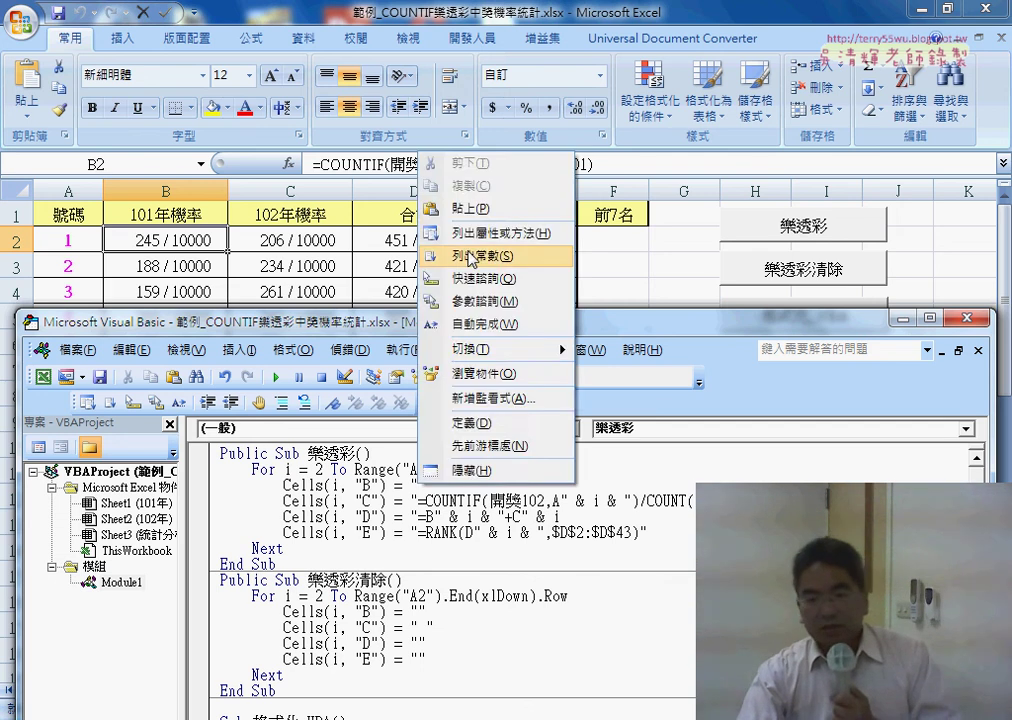
left_click(470, 180)
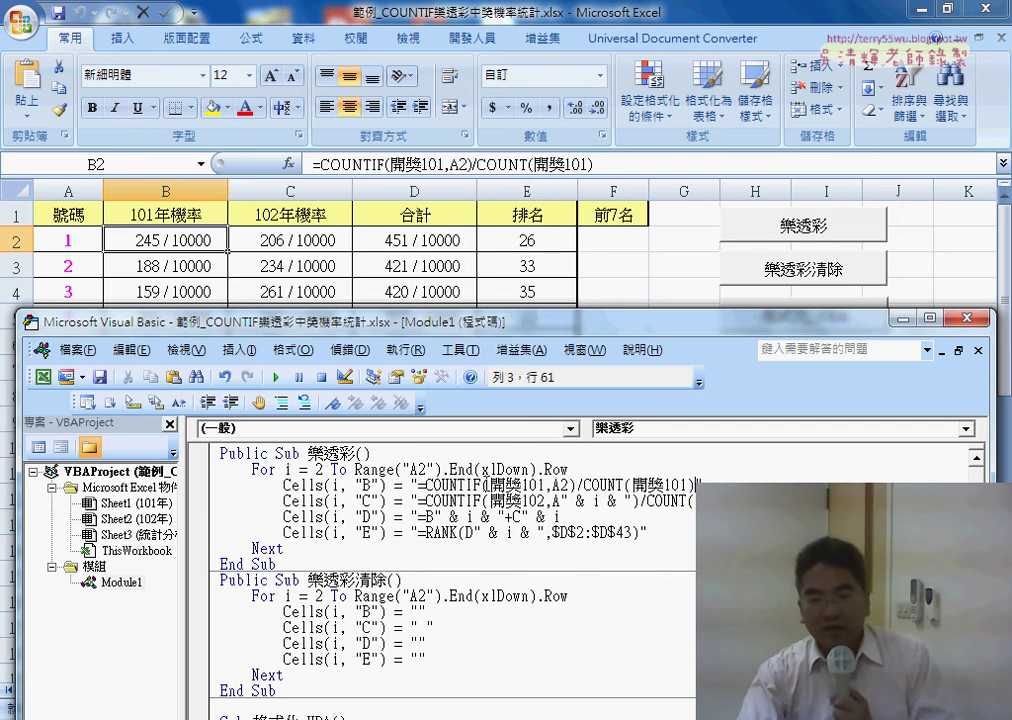
left_click_drag(421, 486, 696, 486)
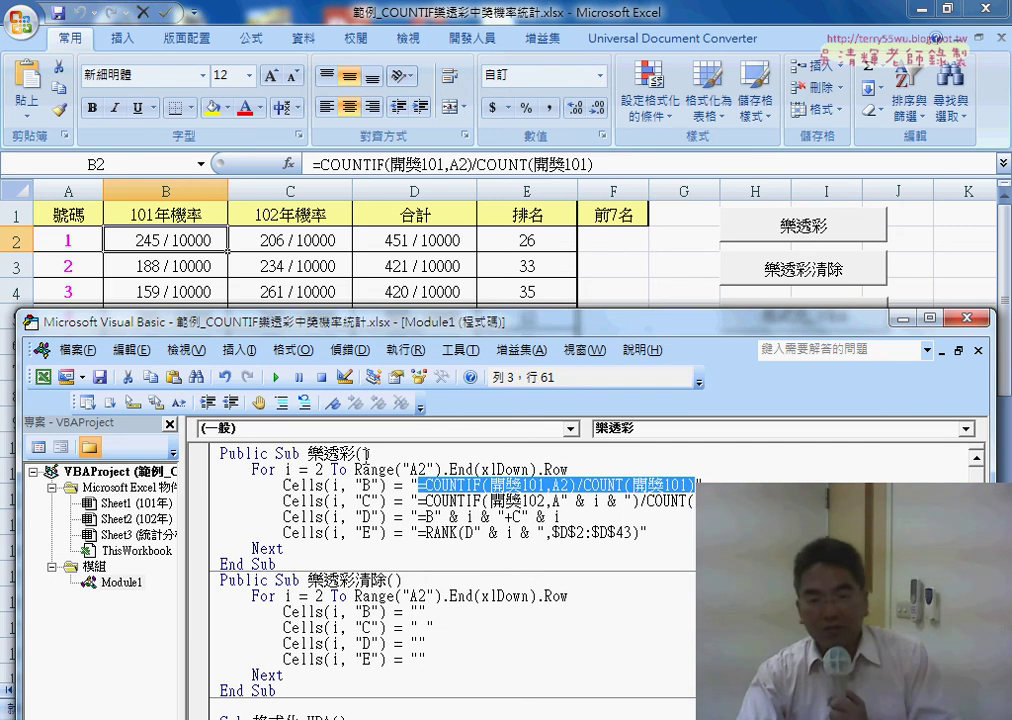
double_click(318, 469)
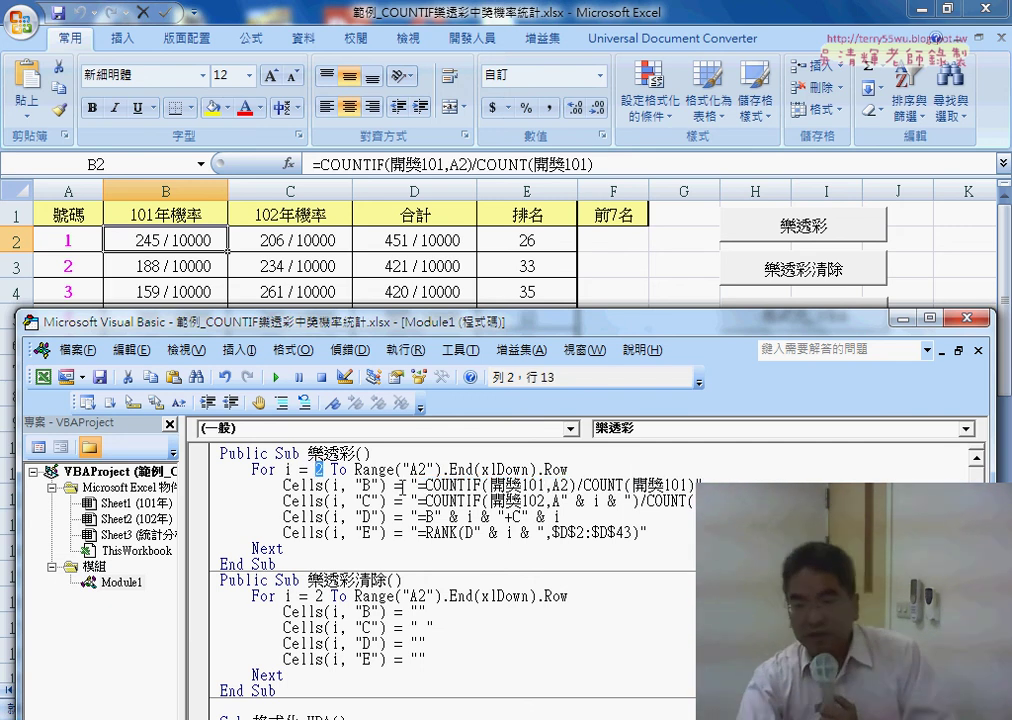
double_click(564, 485)
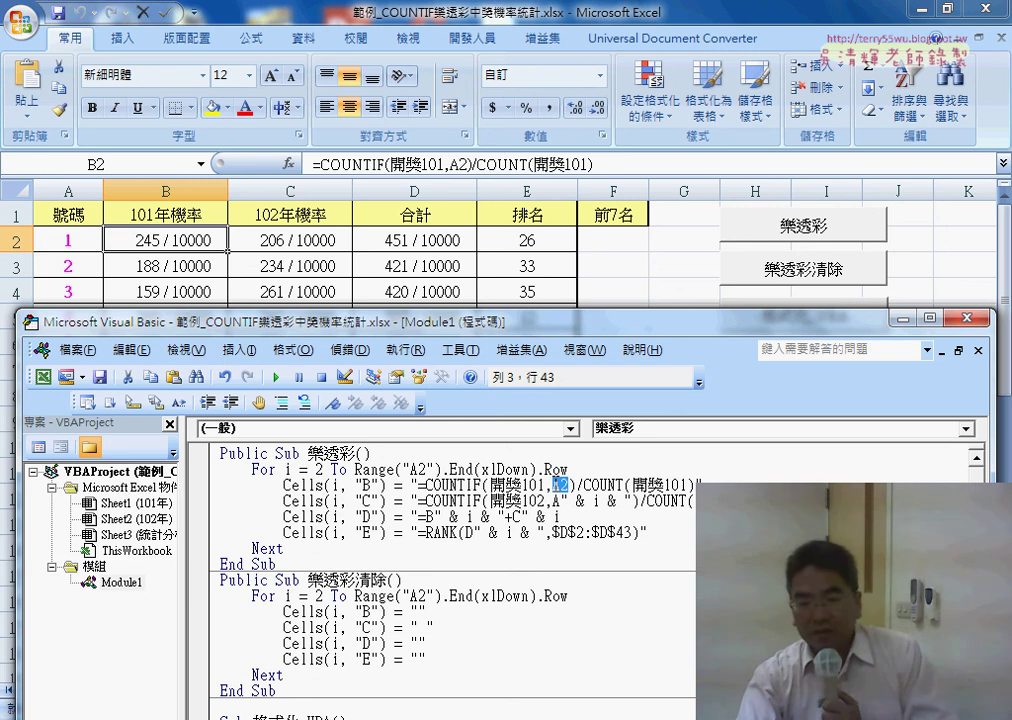
left_click_drag(570, 485, 564, 485)
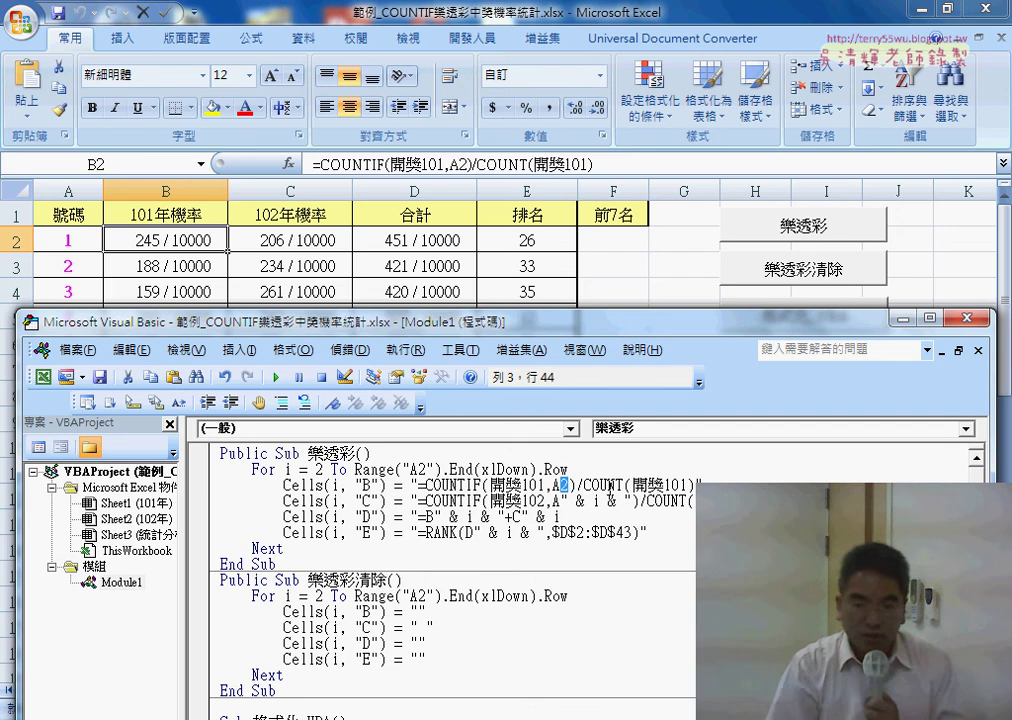
Replace that 2 with a spaced " & i & " join so the line matches column C
type("\"")
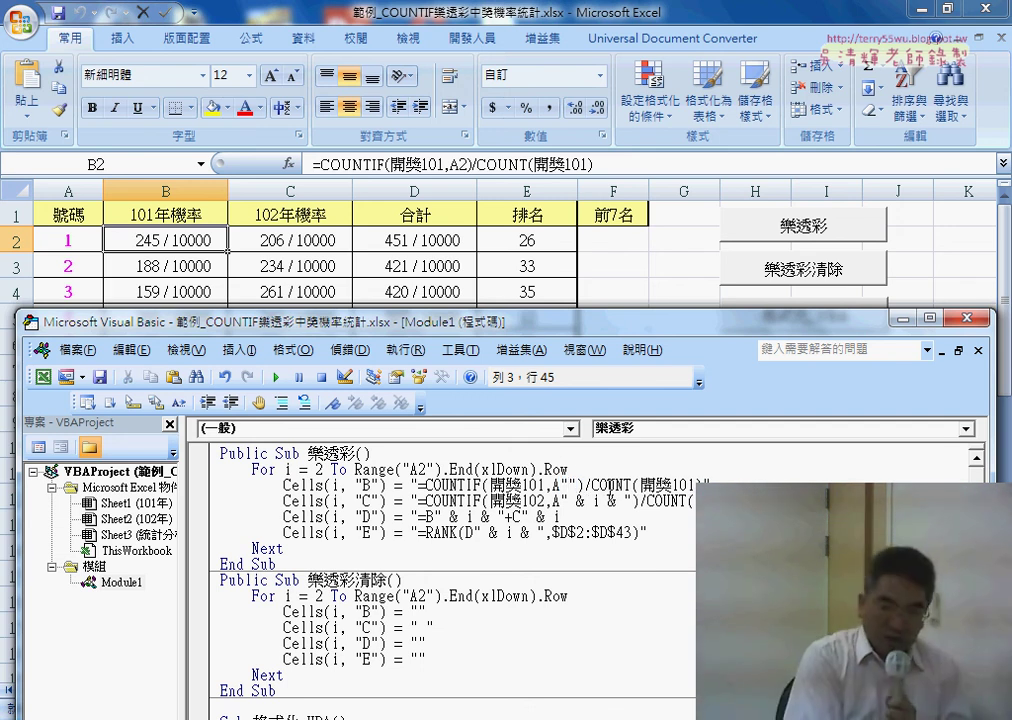
type("&&")
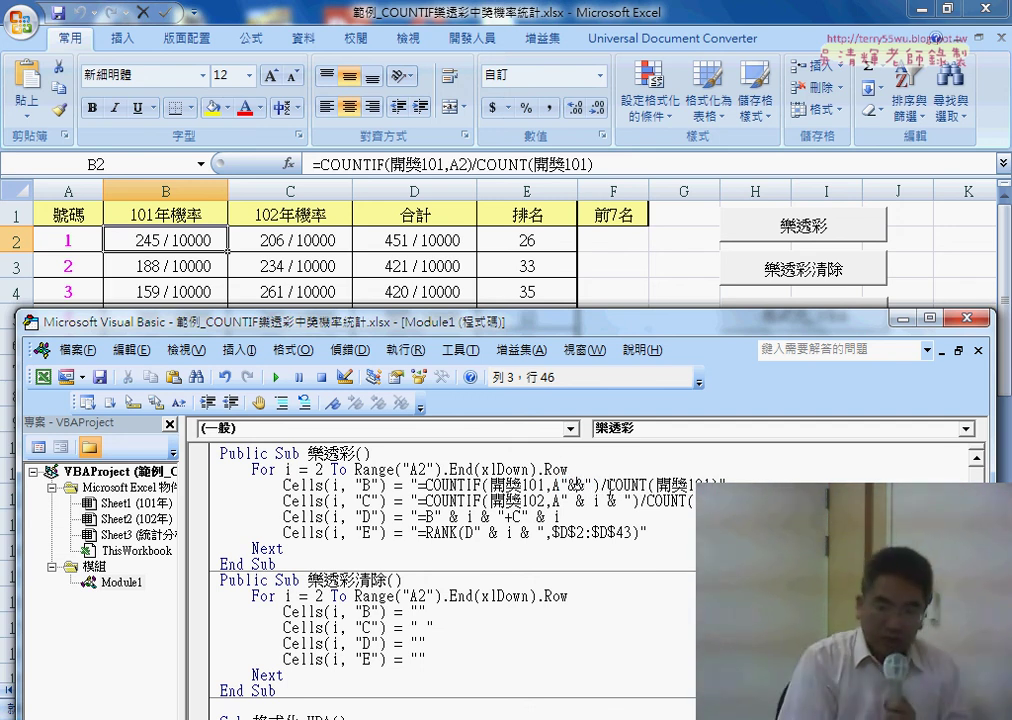
type("i")
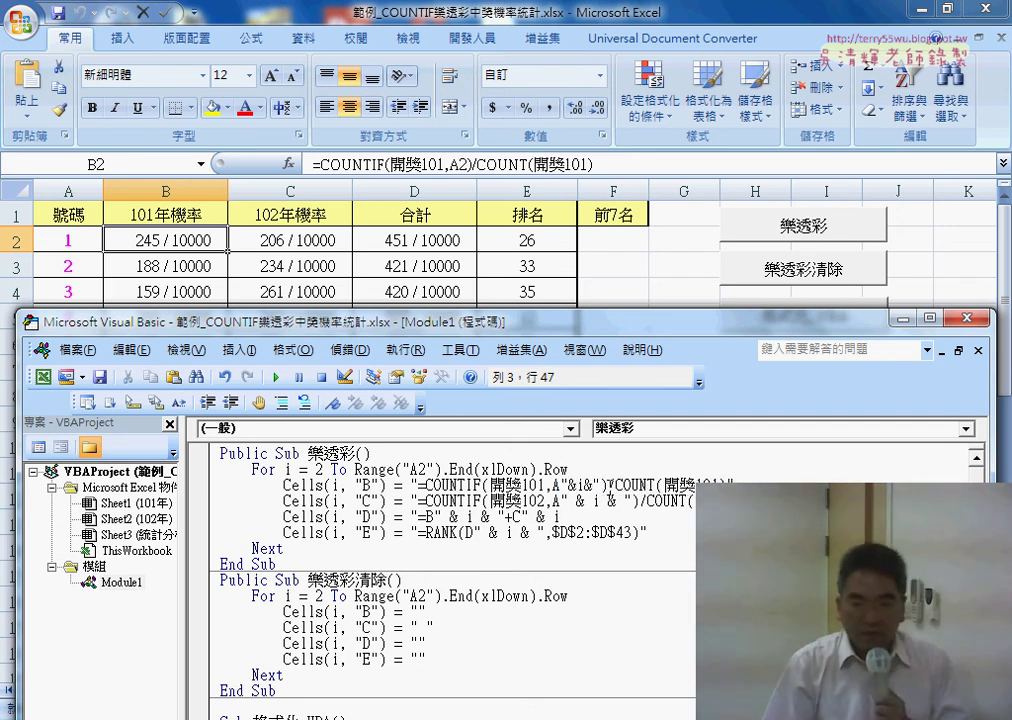
key("Left")
key("Left")
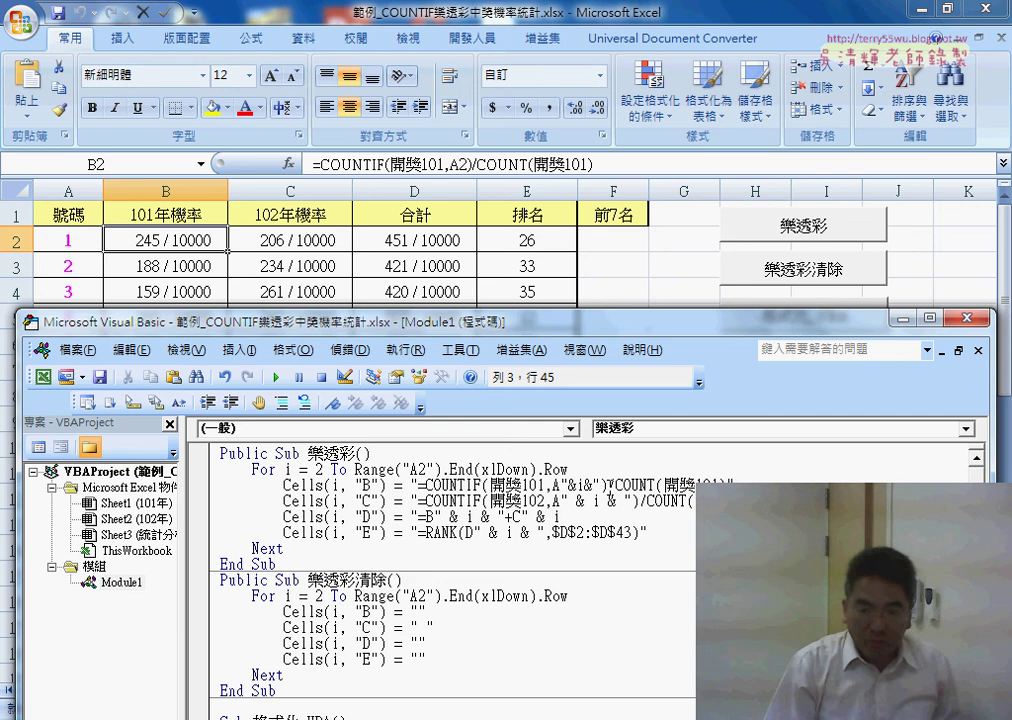
key("space")
key("Right")
key("space")
key("Right")
key("space")
key("Right")
key("space")
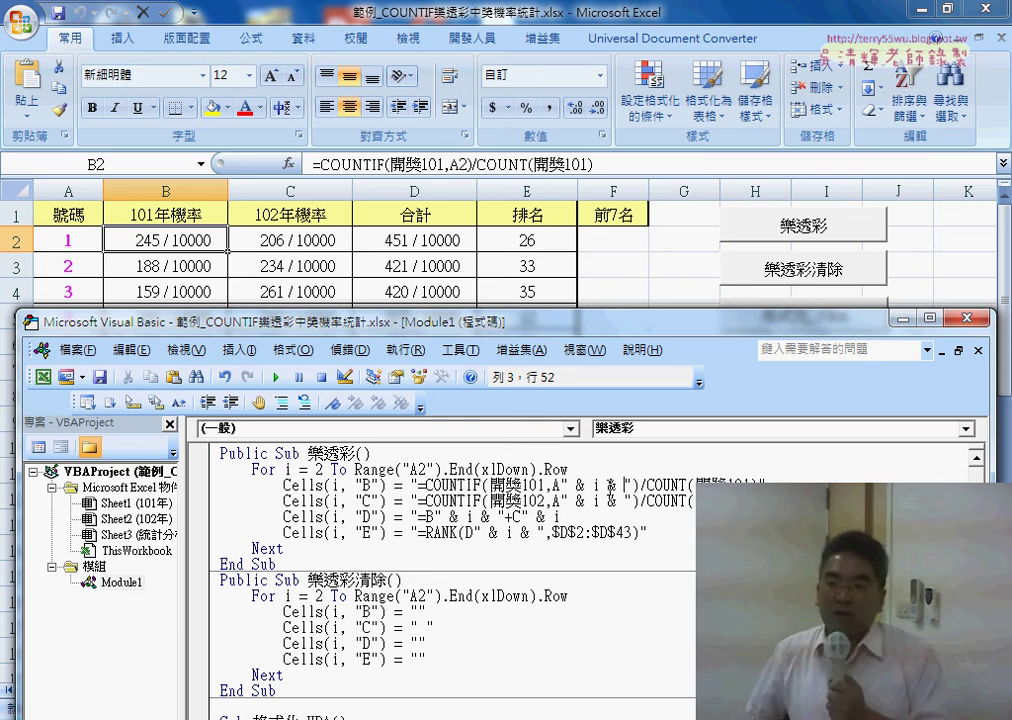
key("Down")
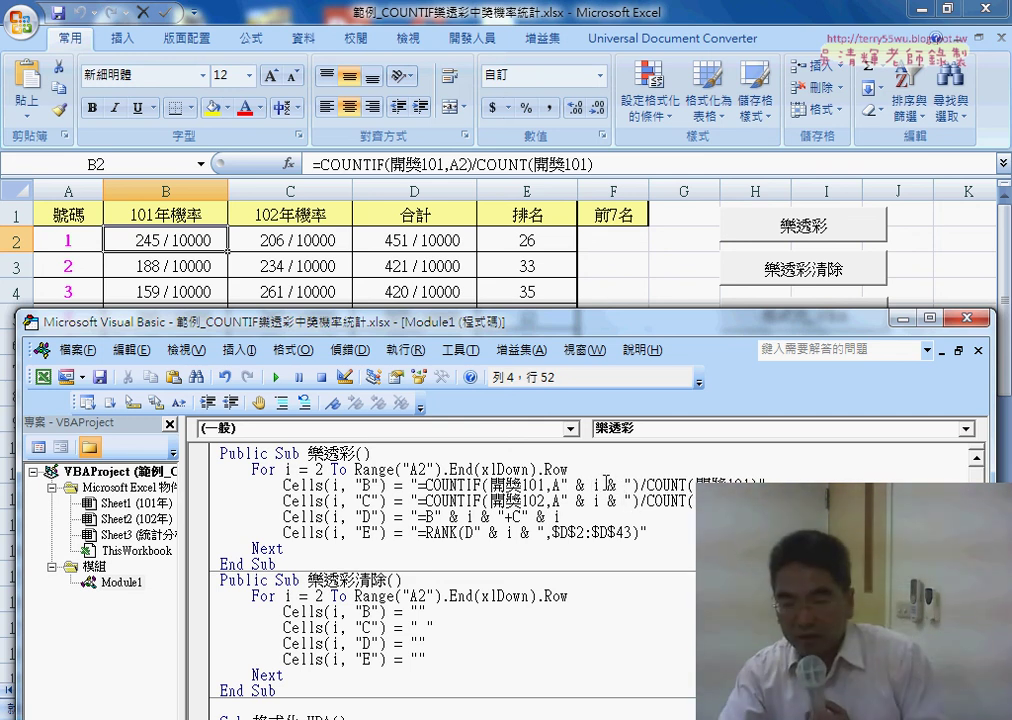
left_click(707, 481)
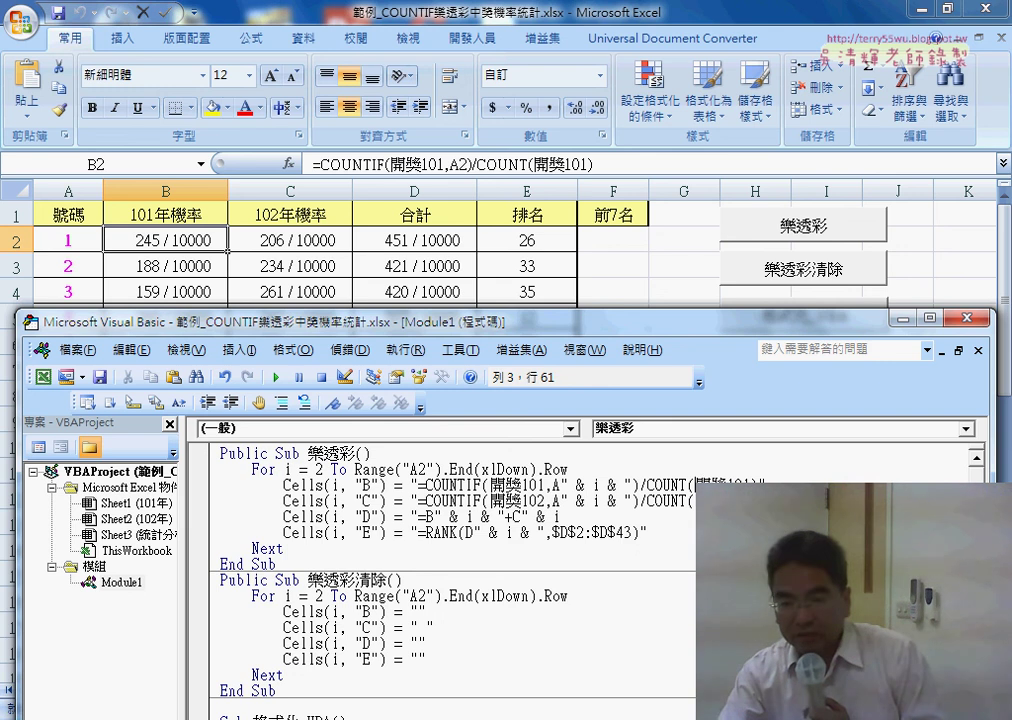
key("shift+Left")
key("shift+Left")
key("shift+Left")
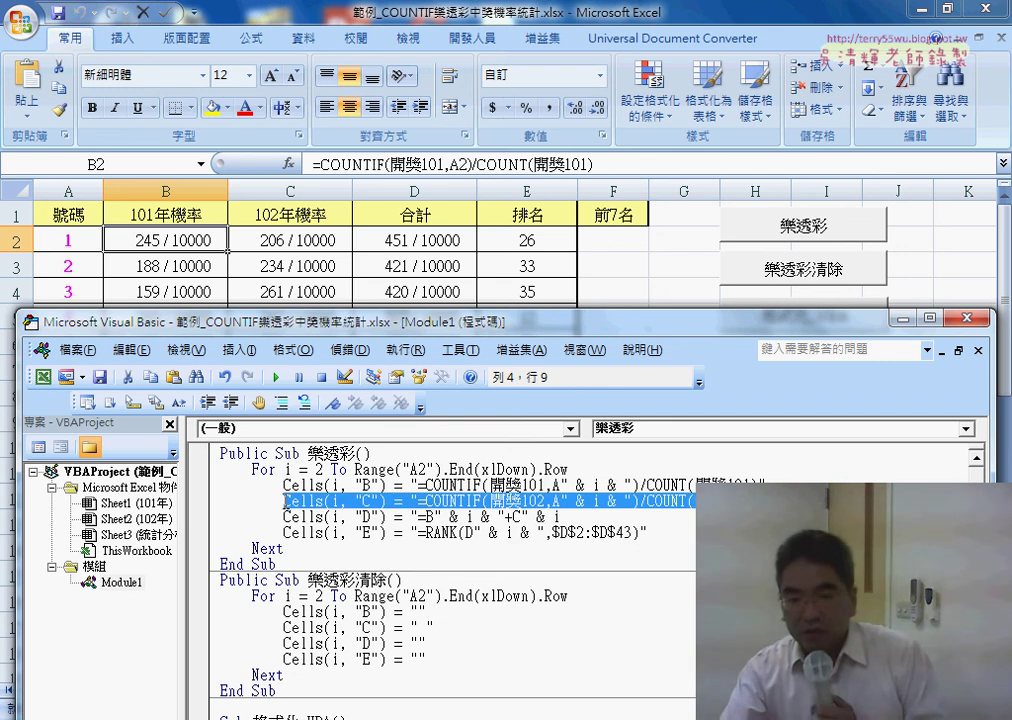
left_click(452, 516)
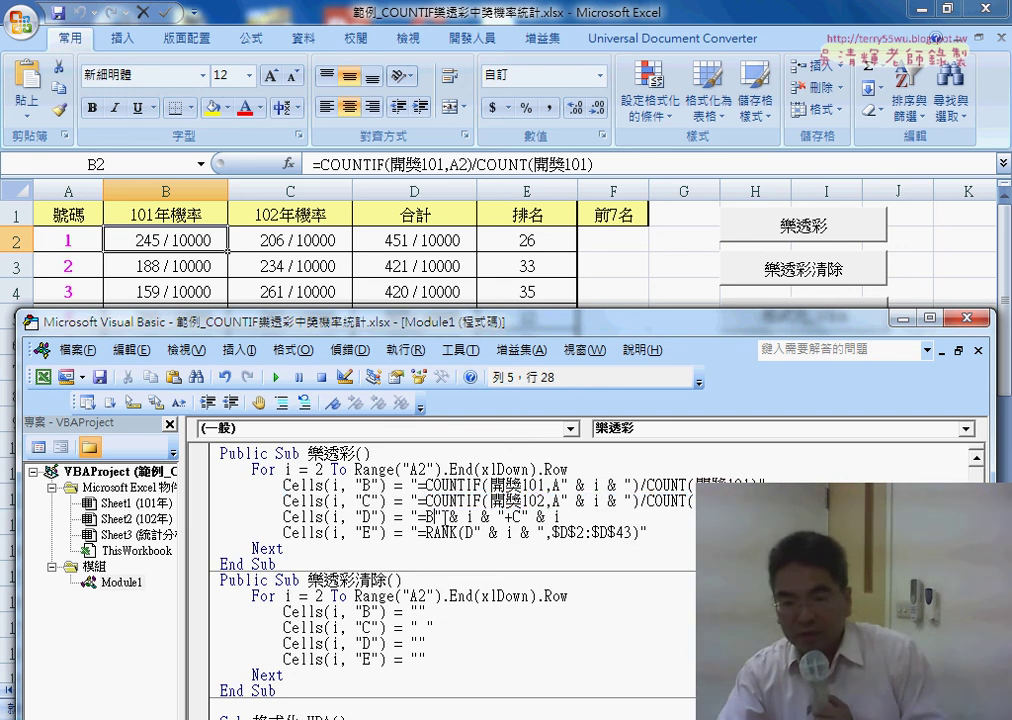
left_click_drag(434, 517, 567, 517)
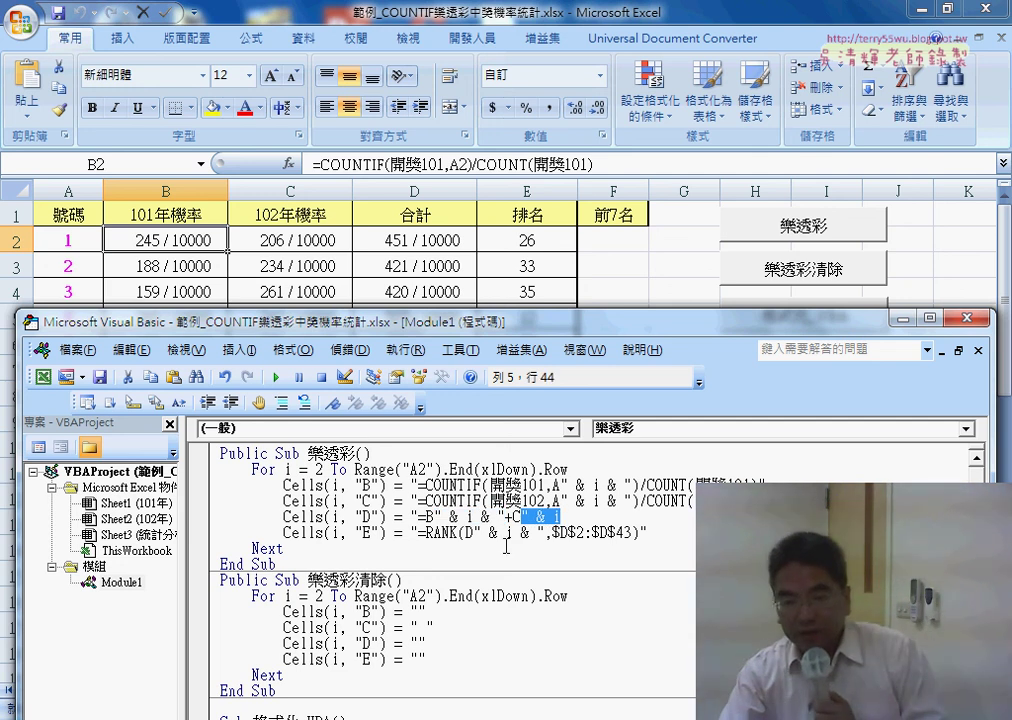
left_click_drag(418, 533, 568, 533)
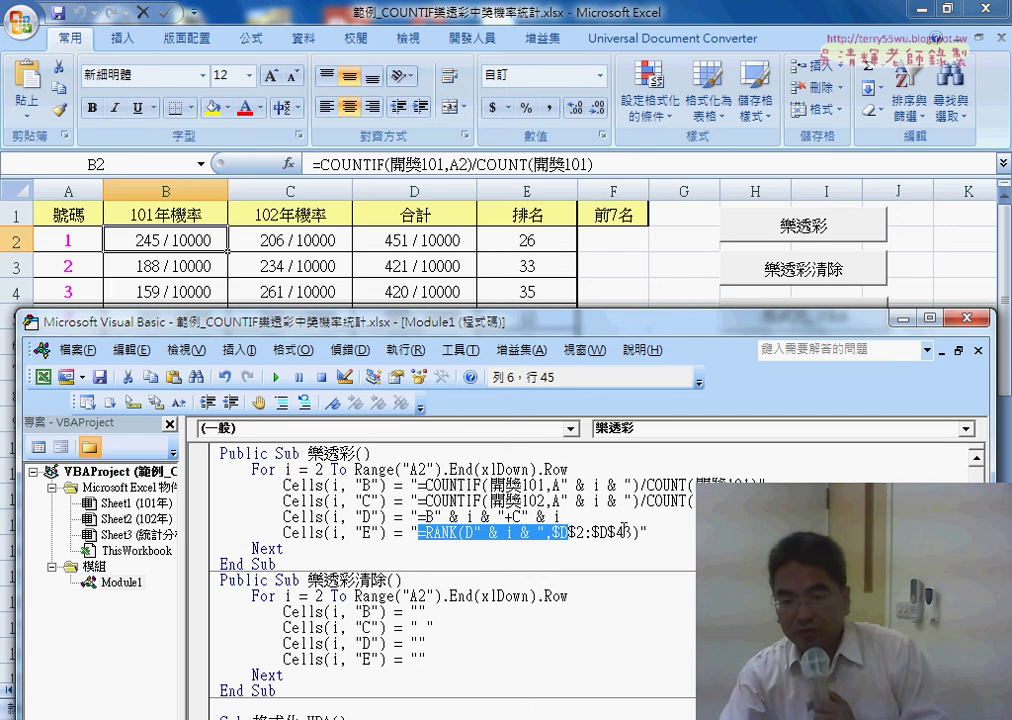
left_click_drag(633, 533, 545, 533)
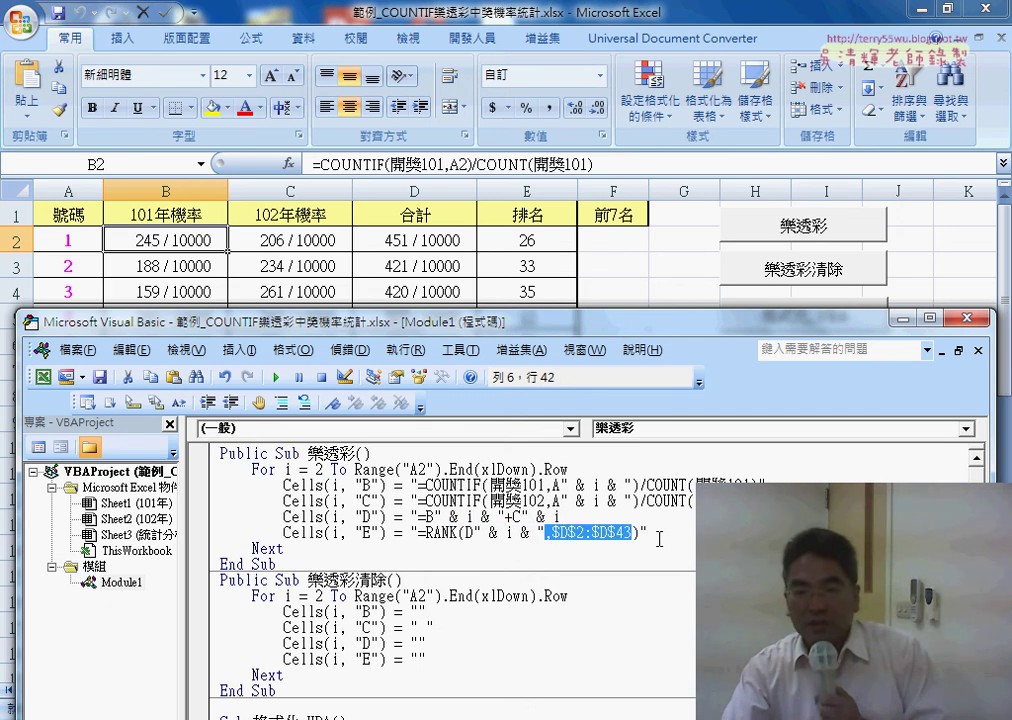
Alternate the 樂透彩清除 and 樂透彩 buttons, finishing with columns B–E cleared
left_click(611, 260)
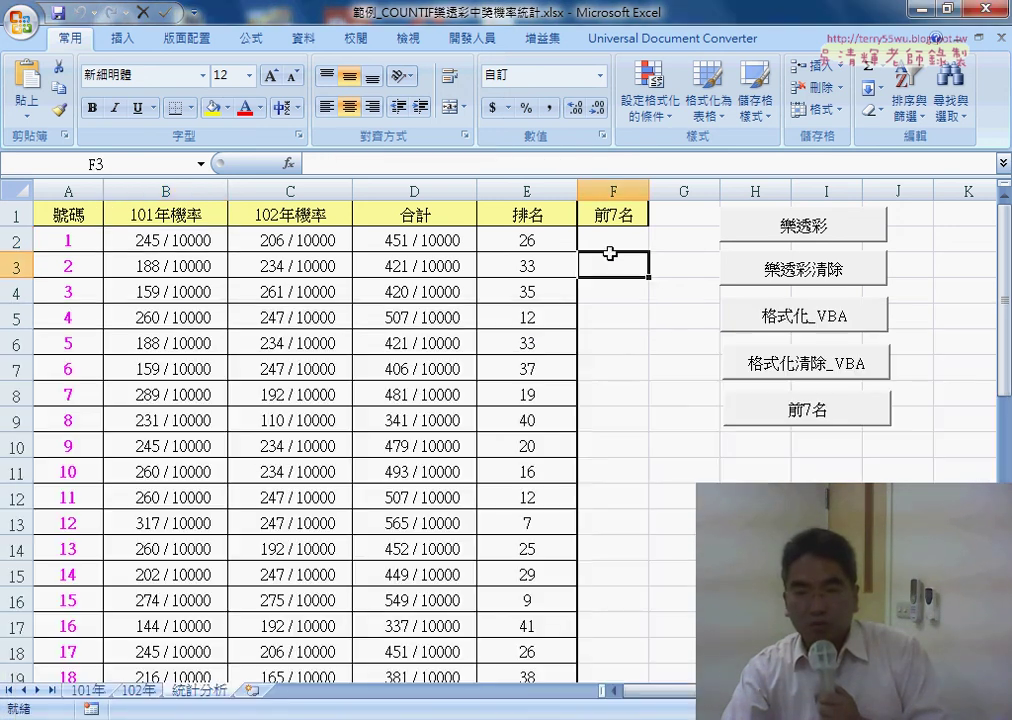
left_click(803, 274)
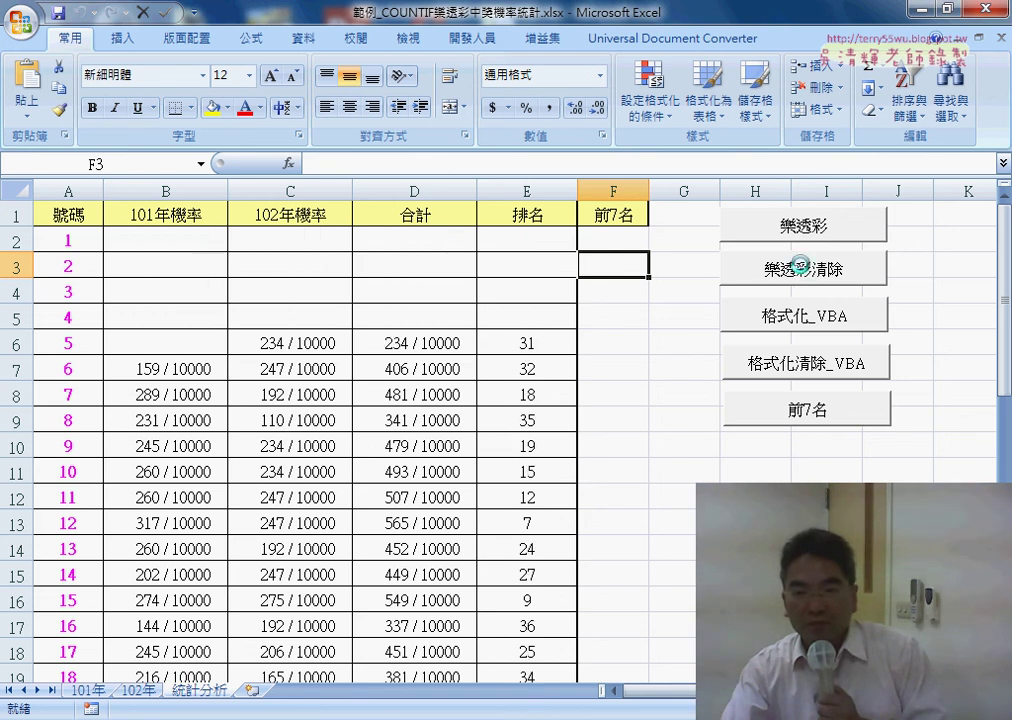
left_click(810, 233)
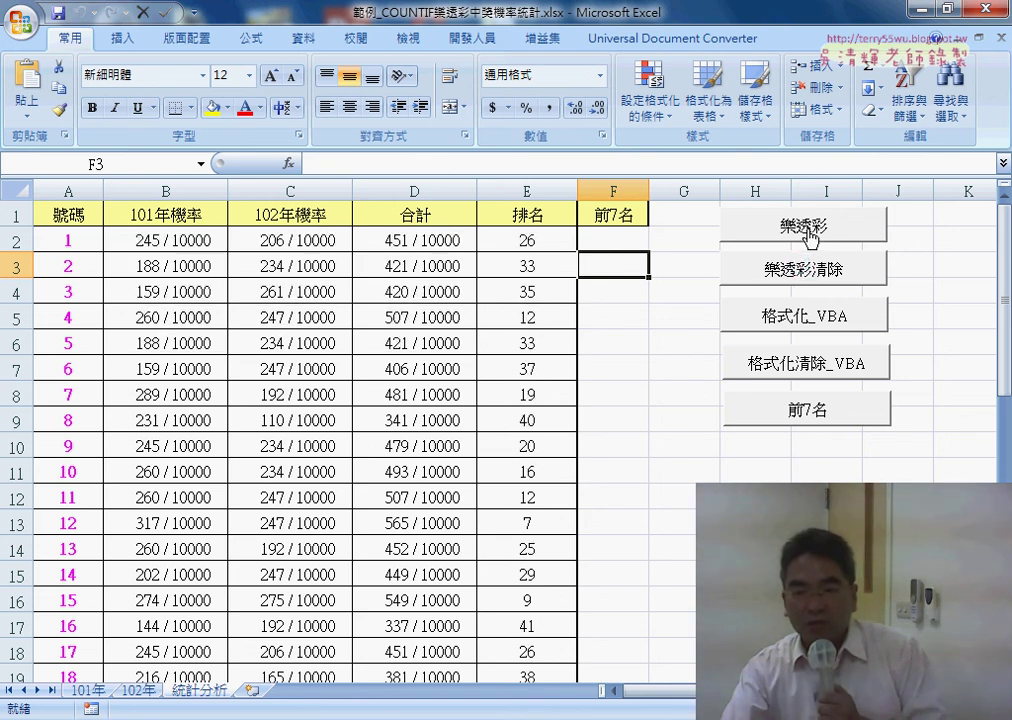
left_click(809, 276)
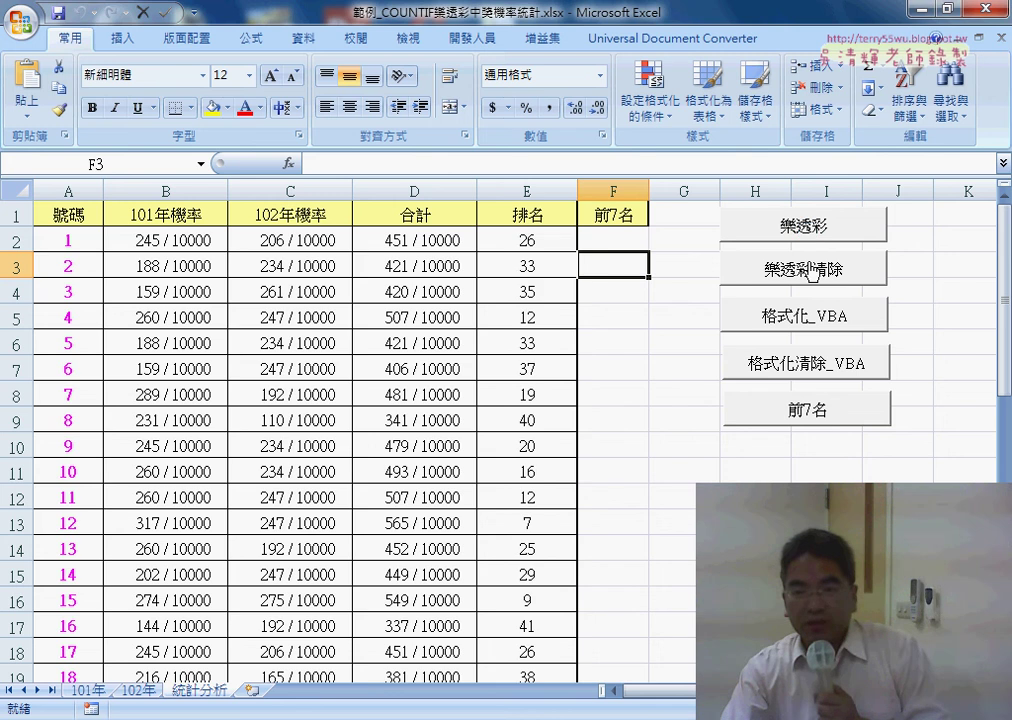
left_click(815, 272)
Open the 樂透彩清除 macro's code through the button's Assign Macro > Edit
right_click(812, 277)
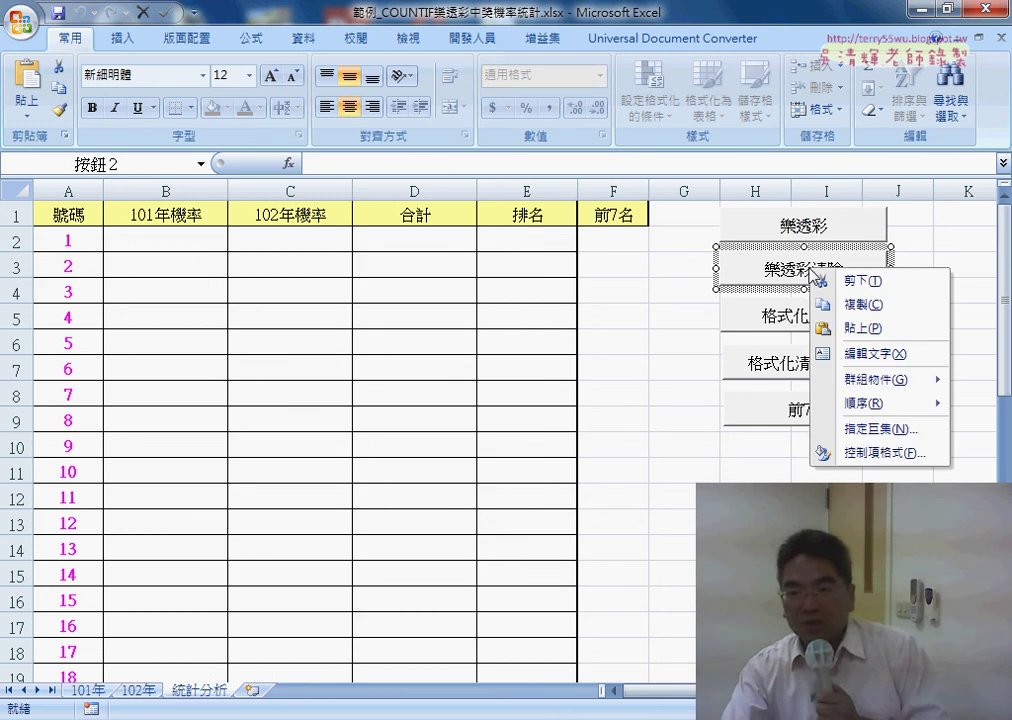
left_click(866, 429)
left_click(903, 309)
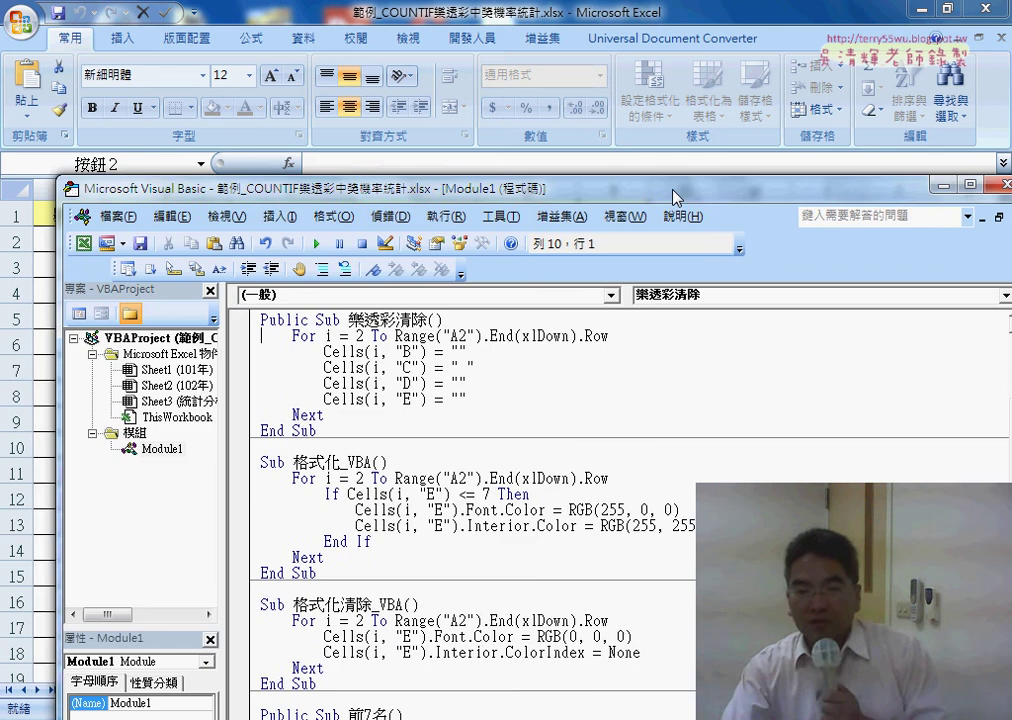
left_click_drag(503, 321, 531, 171)
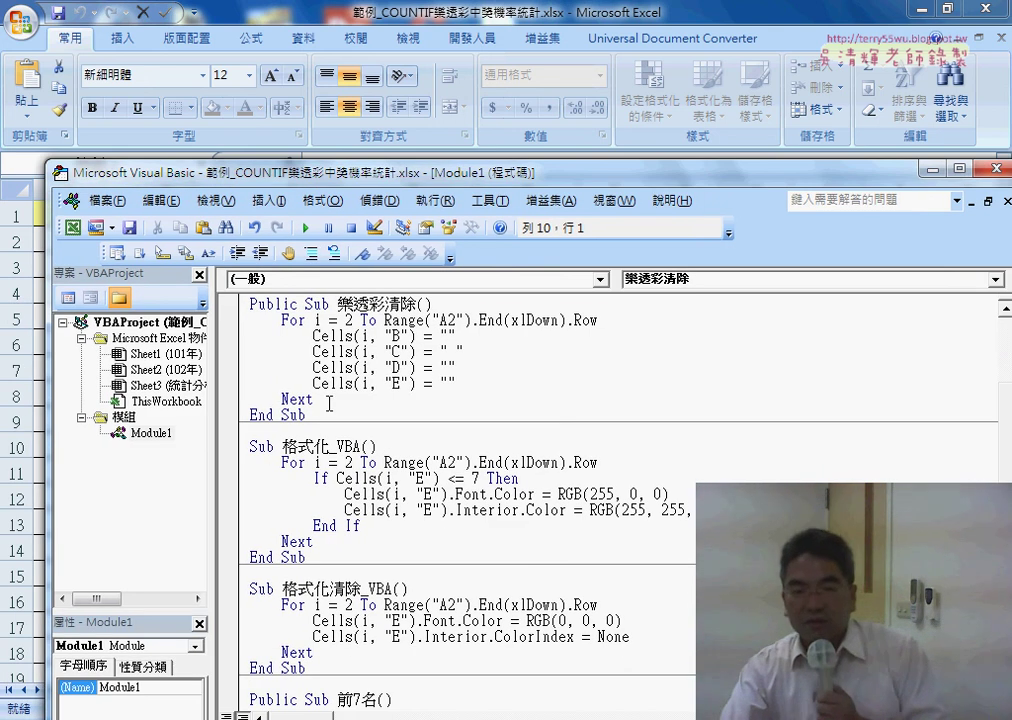
Select the For…Next clearing loop and comment it out with Comment Block
left_click_drag(329, 402, 245, 320)
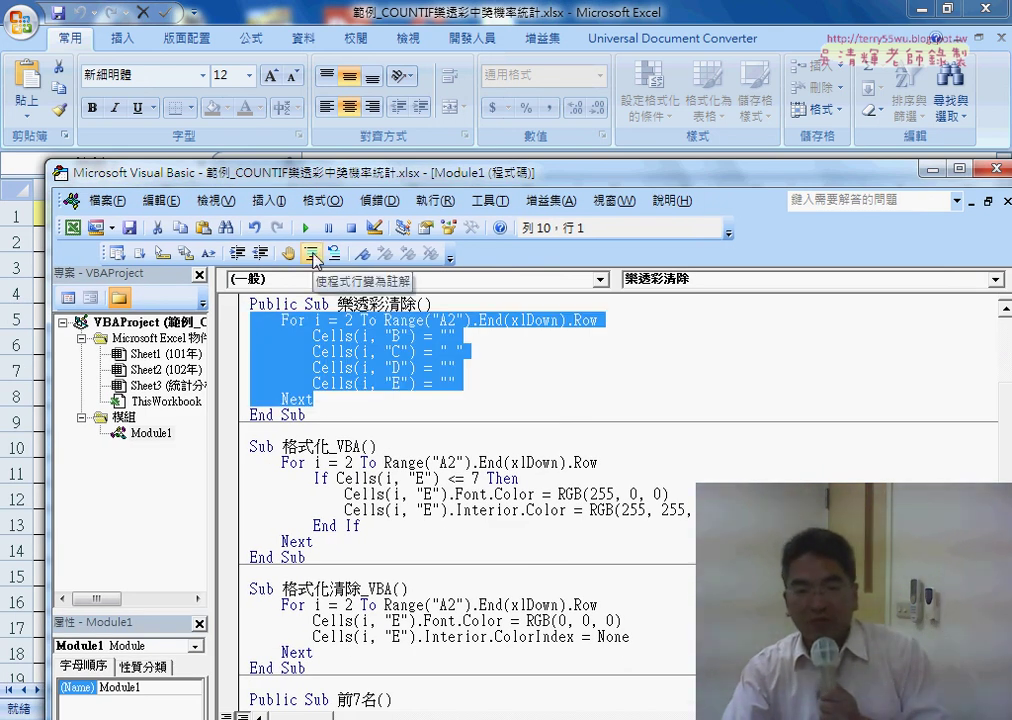
left_click(313, 255)
left_click(342, 402)
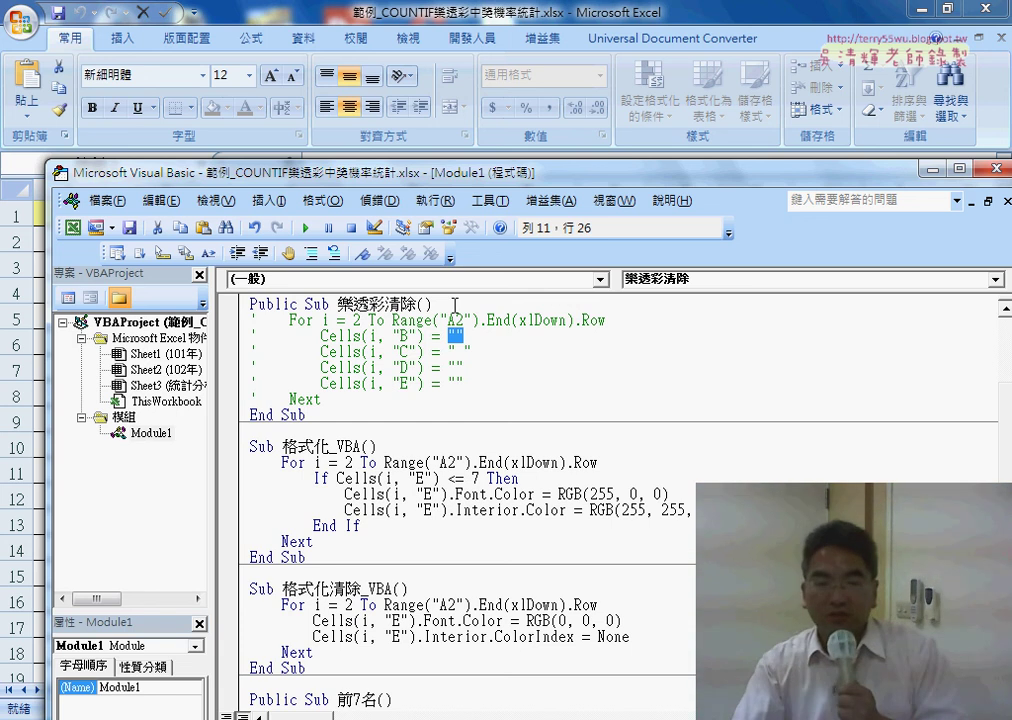
left_click_drag(271, 181, 573, 183)
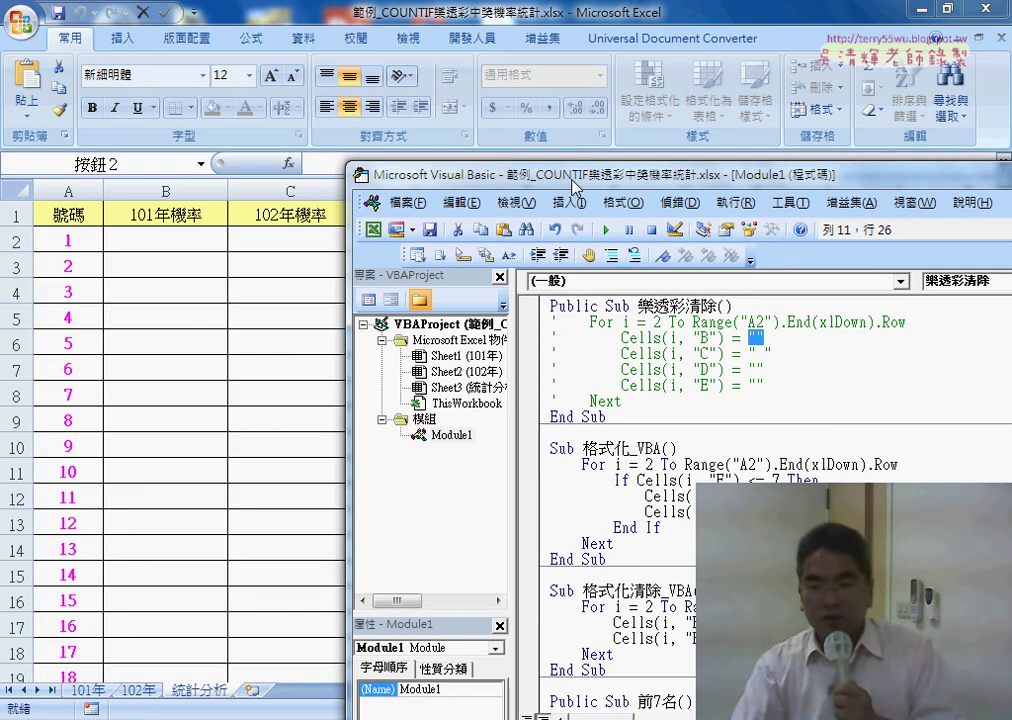
left_click(660, 402)
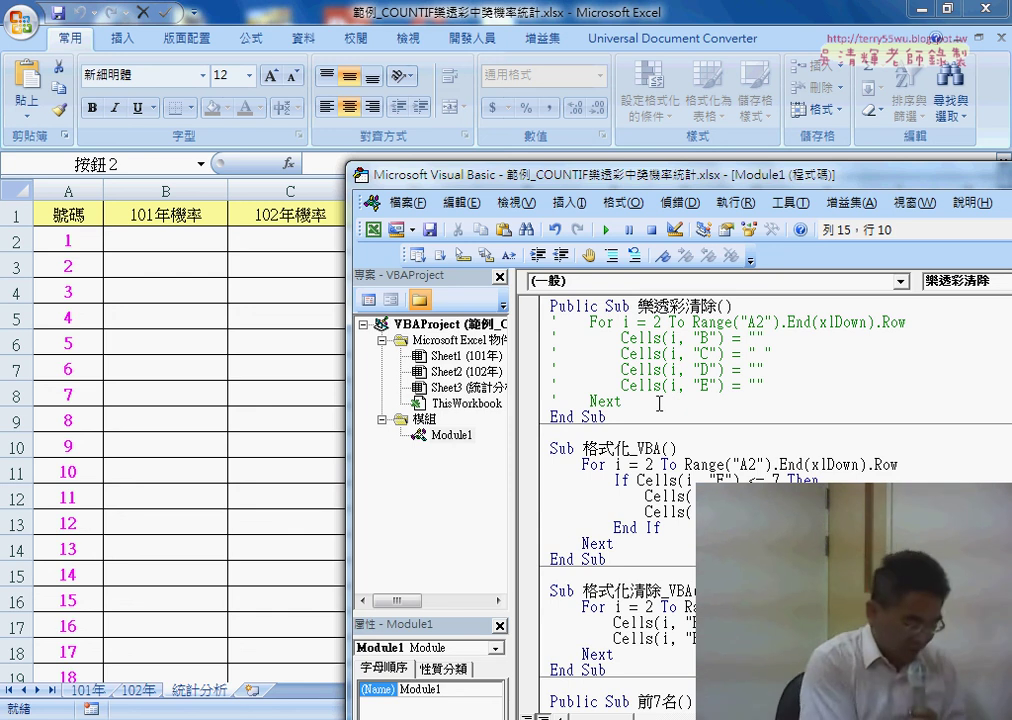
Begin a Range("B2:E statement below the commented loop, checking the sheet's last data row
key("Return")
key("Tab")
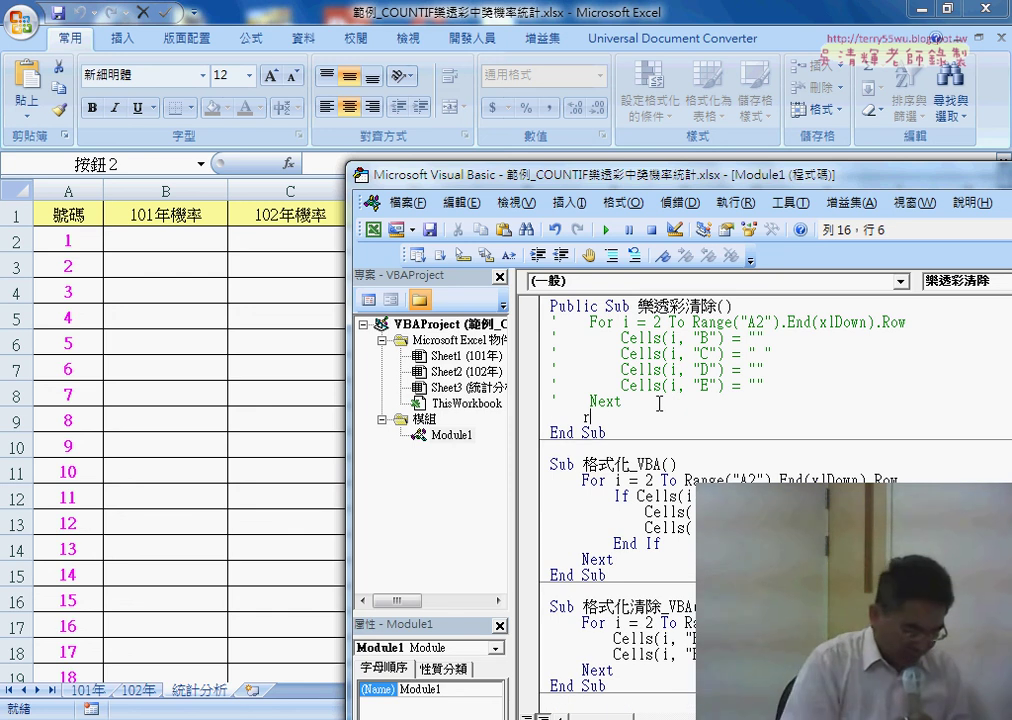
type("ange")
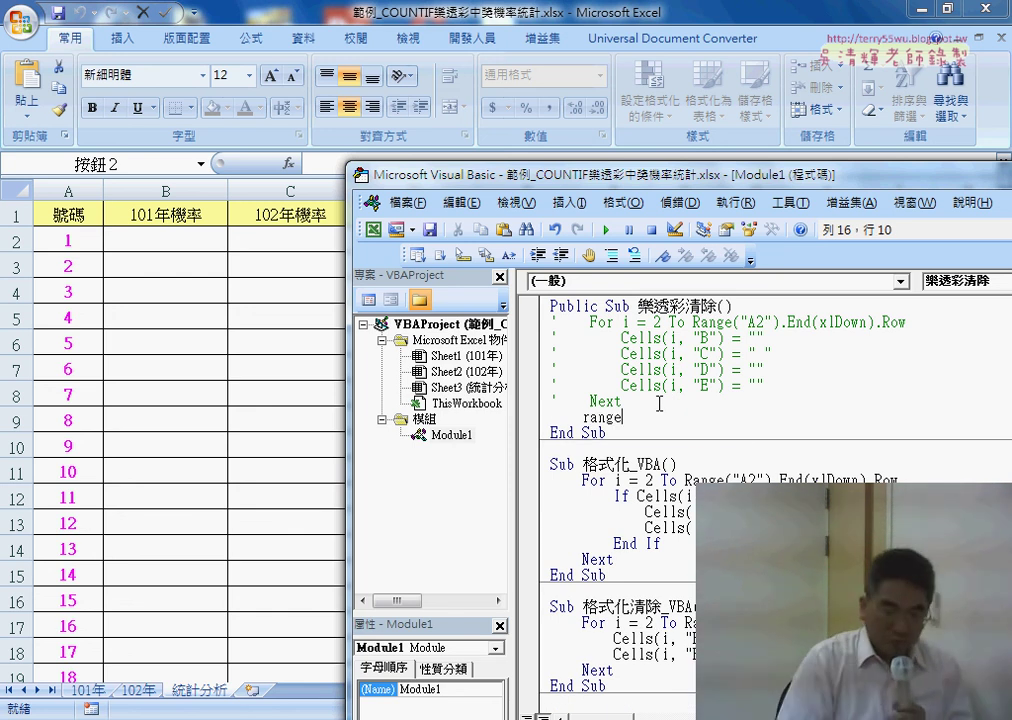
type("(\"B")
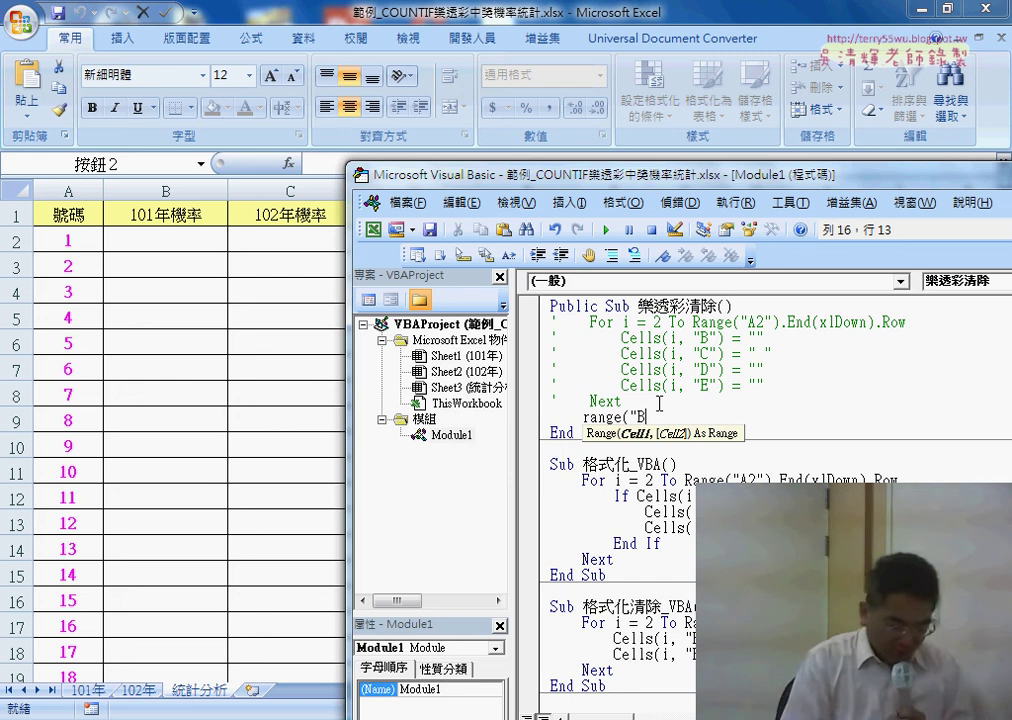
type("2:")
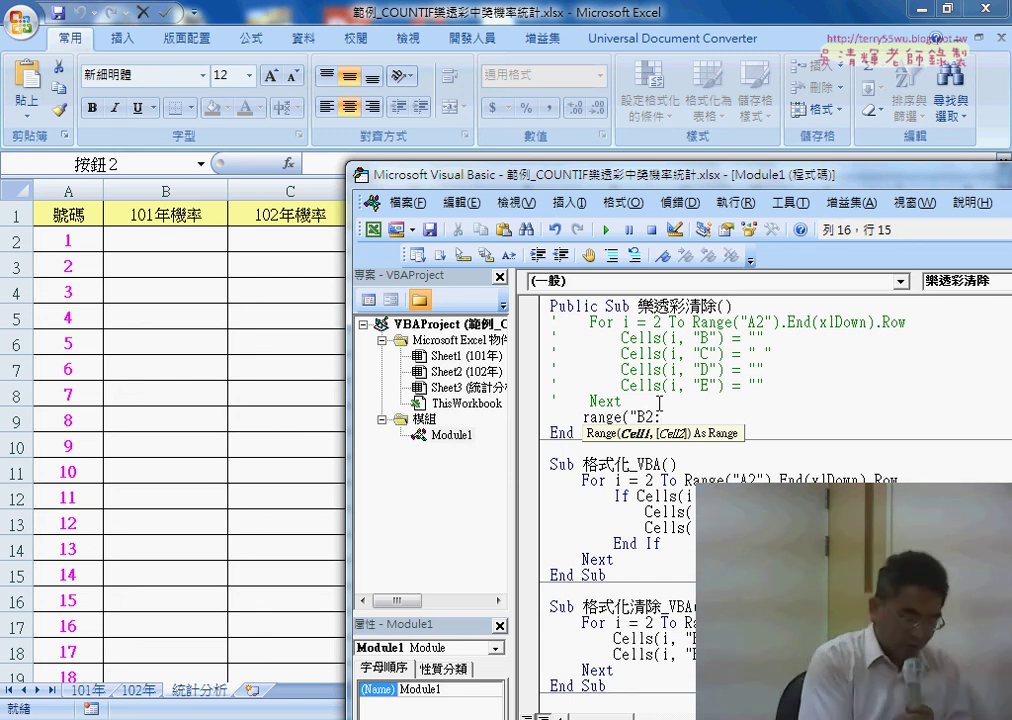
type("E")
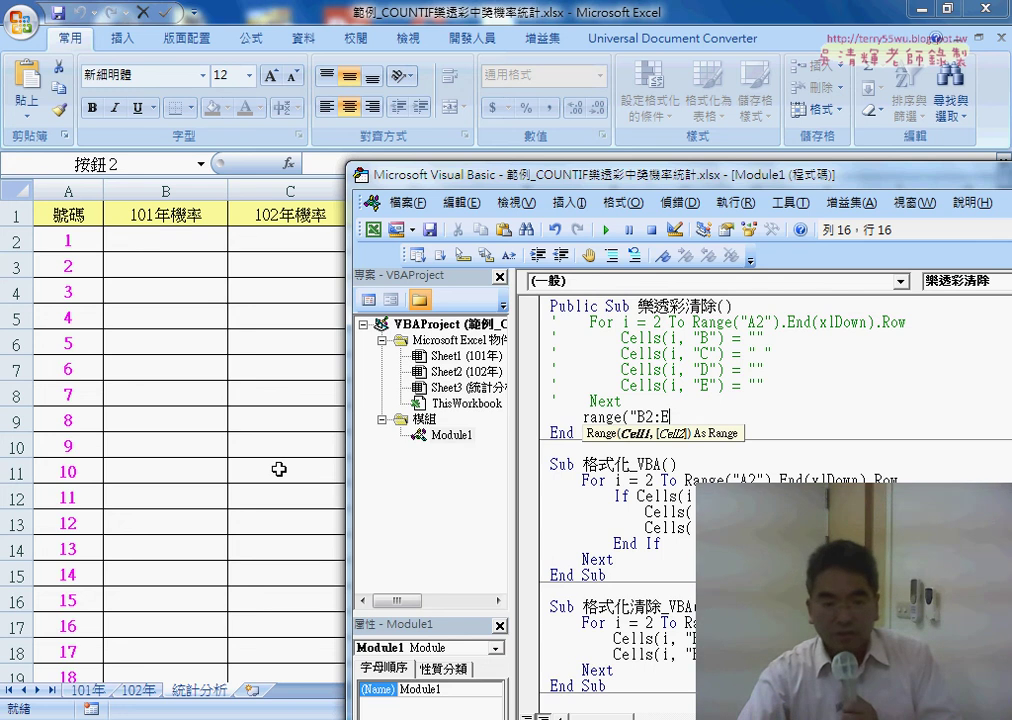
left_click(99, 572)
scroll(99, 563, "down", 4)
scroll(102, 558, "down", 8)
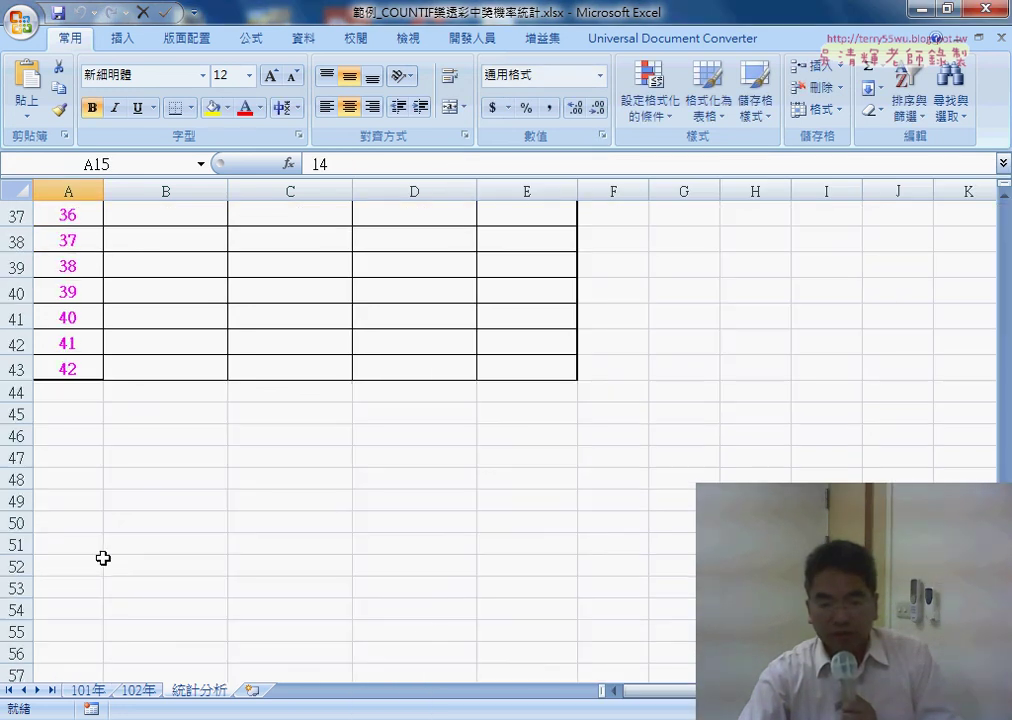
left_click(630, 637)
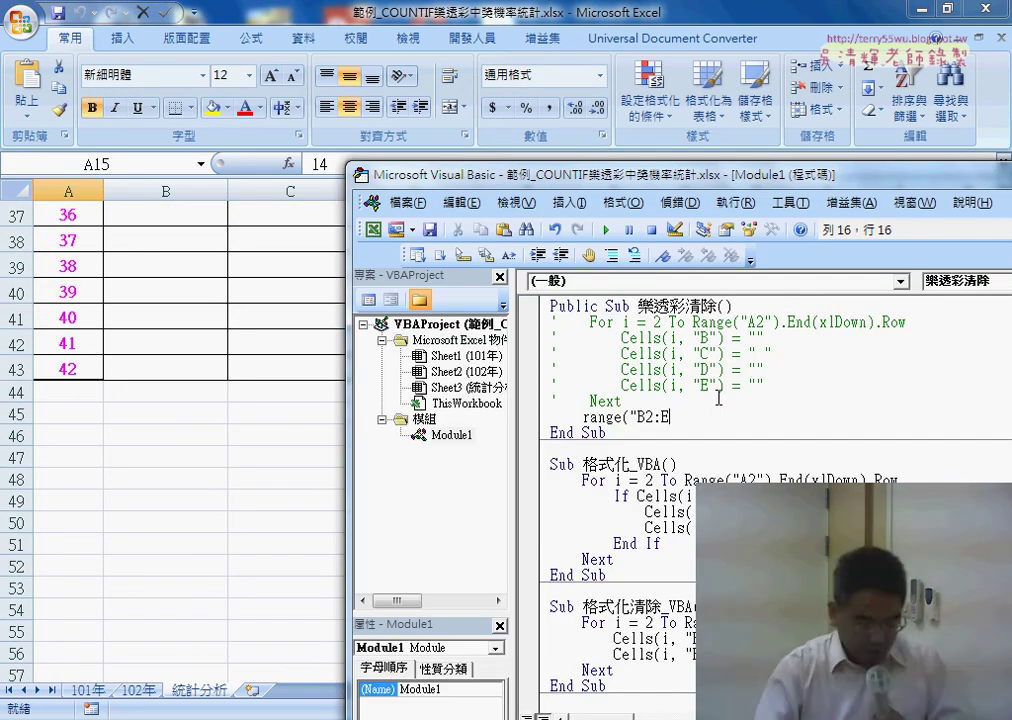
Complete the line as Range("B2:E43").ClearContents using the ClearContents autocomplete suggestion
type("4")
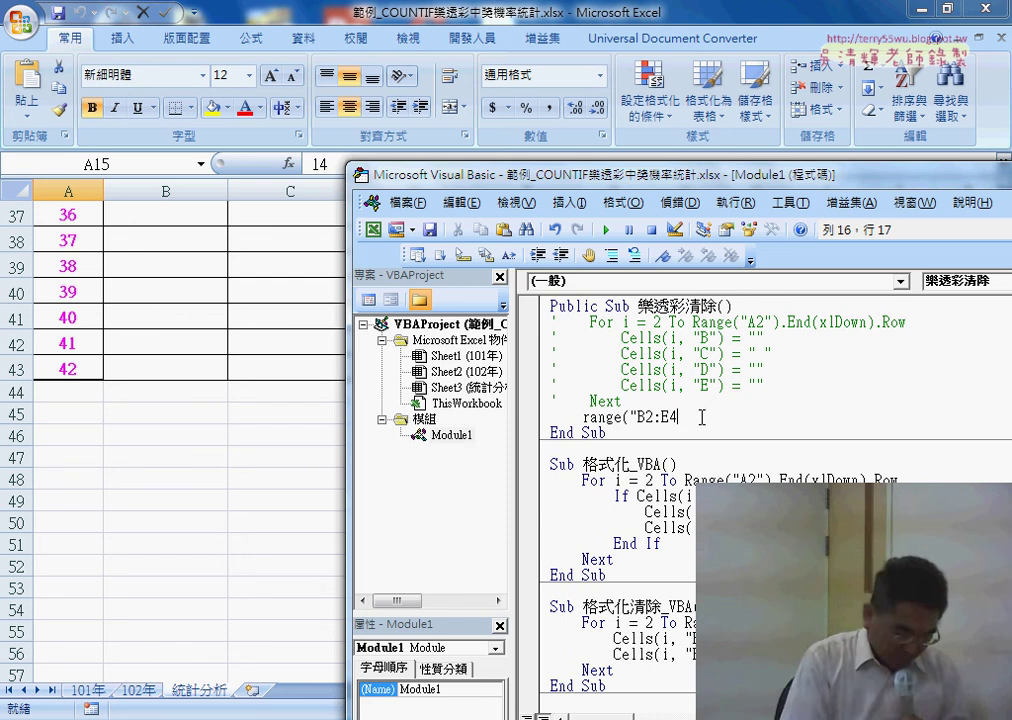
type("3\")")
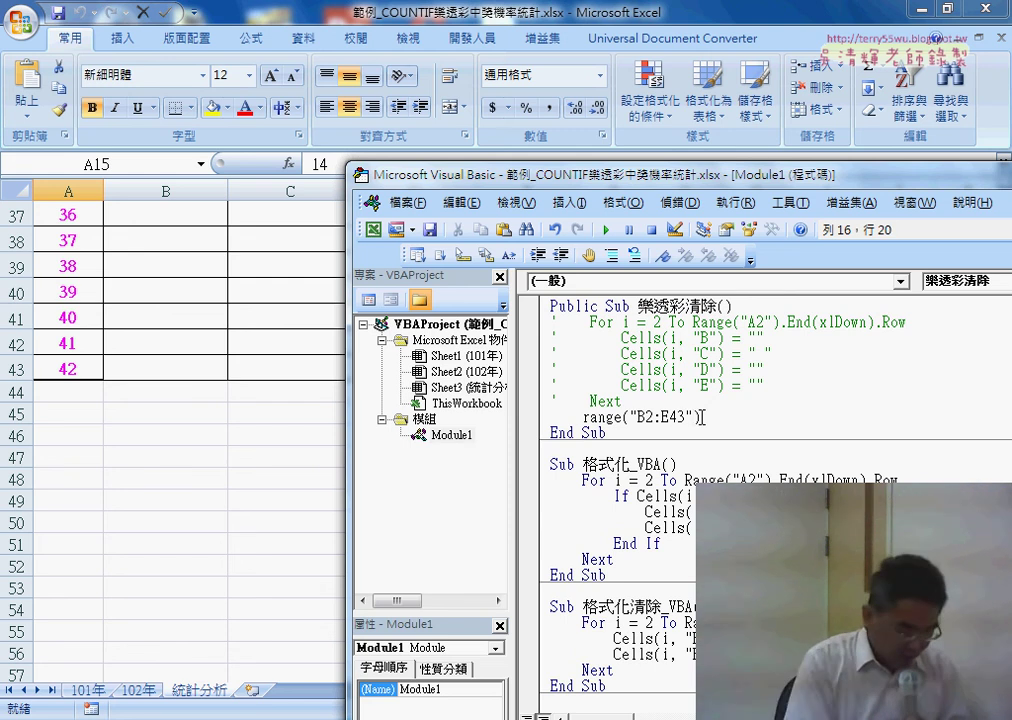
type(".c")
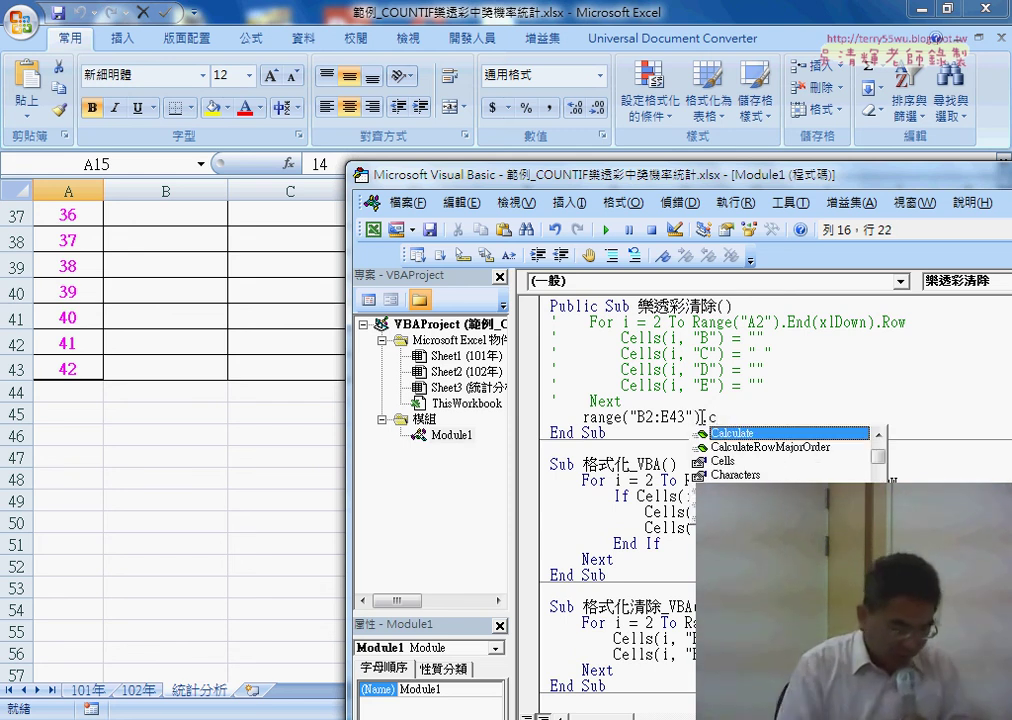
type("l")
key("Down")
key("Down")
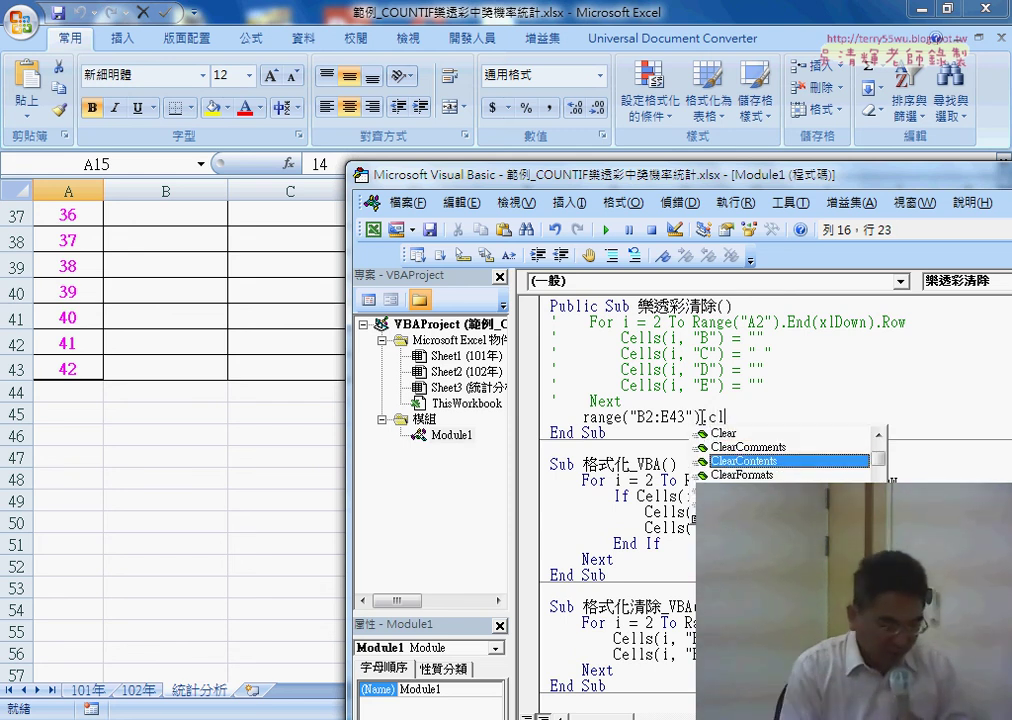
key("space")
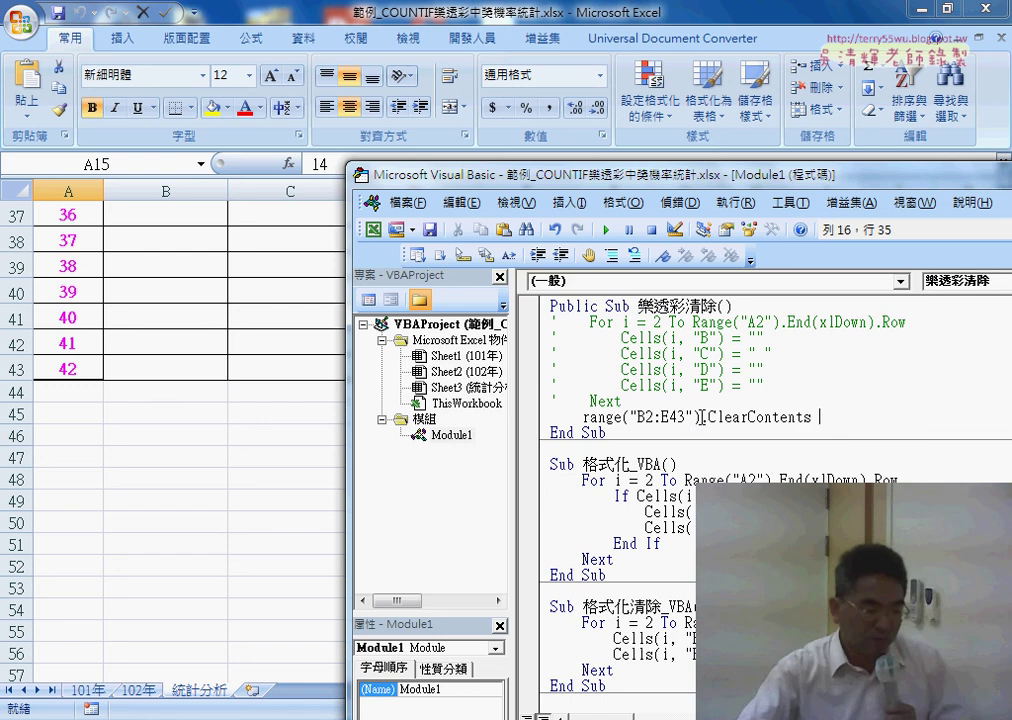
left_click(699, 527)
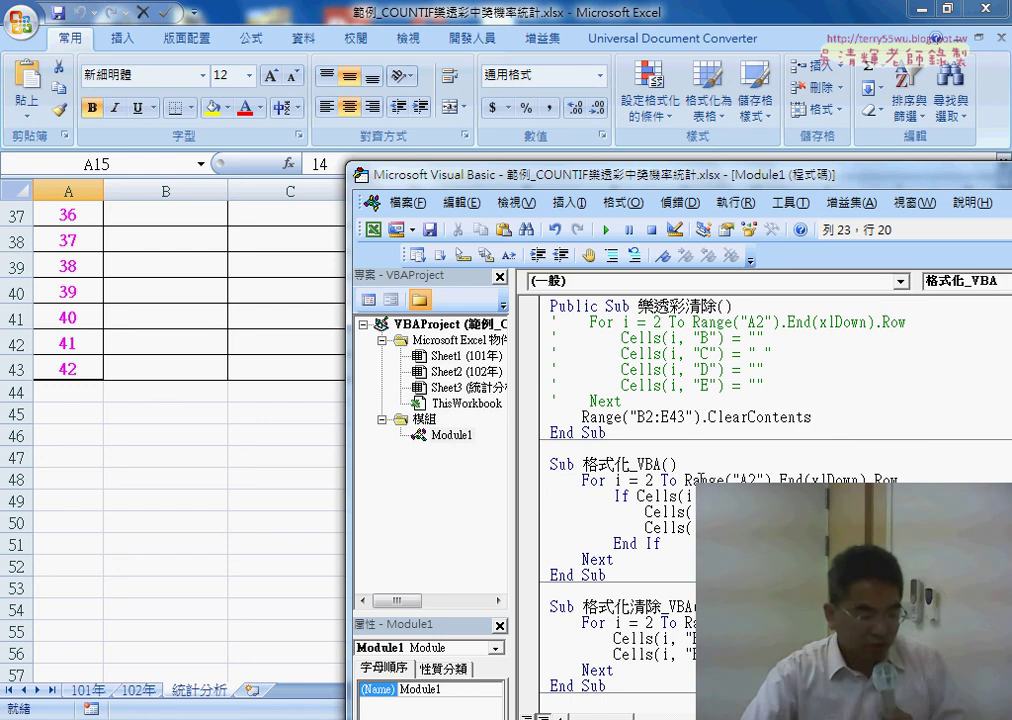
left_click_drag(823, 424, 582, 416)
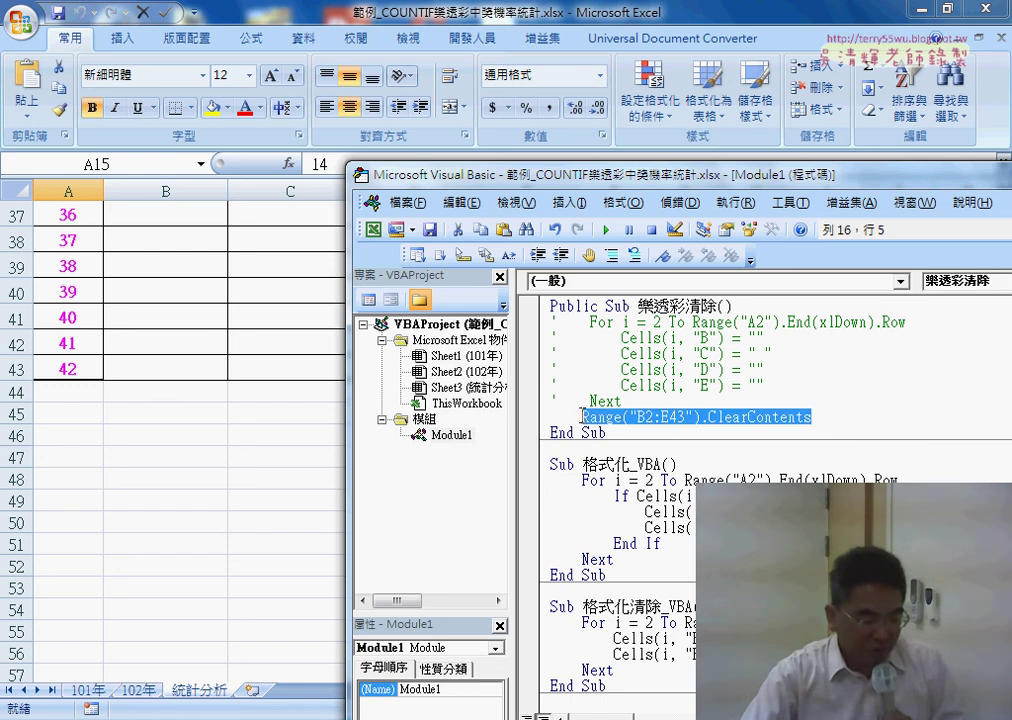
left_click(849, 418)
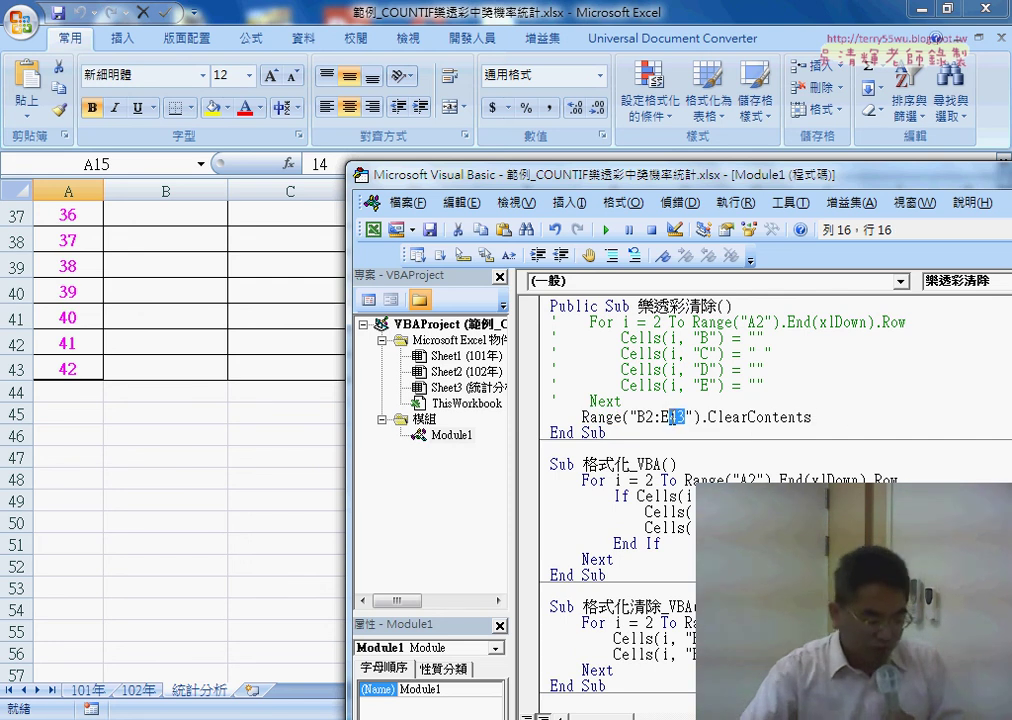
left_click(676, 398)
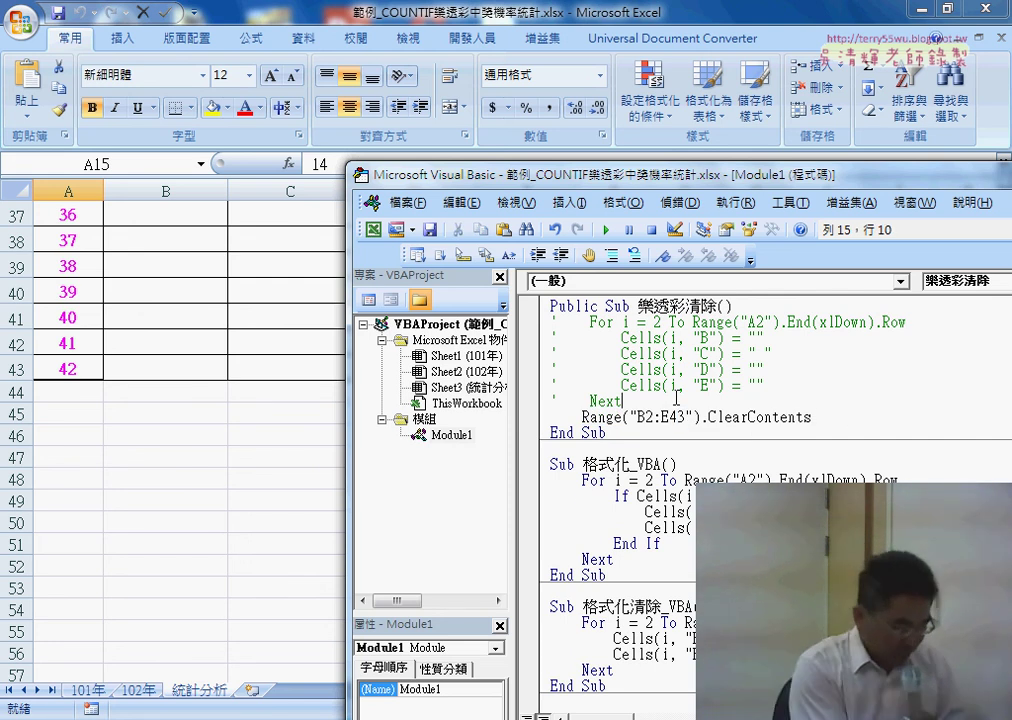
Add the line r = Range("A2").End(xlDown).Row, copying the expression from the loop
key("Return")
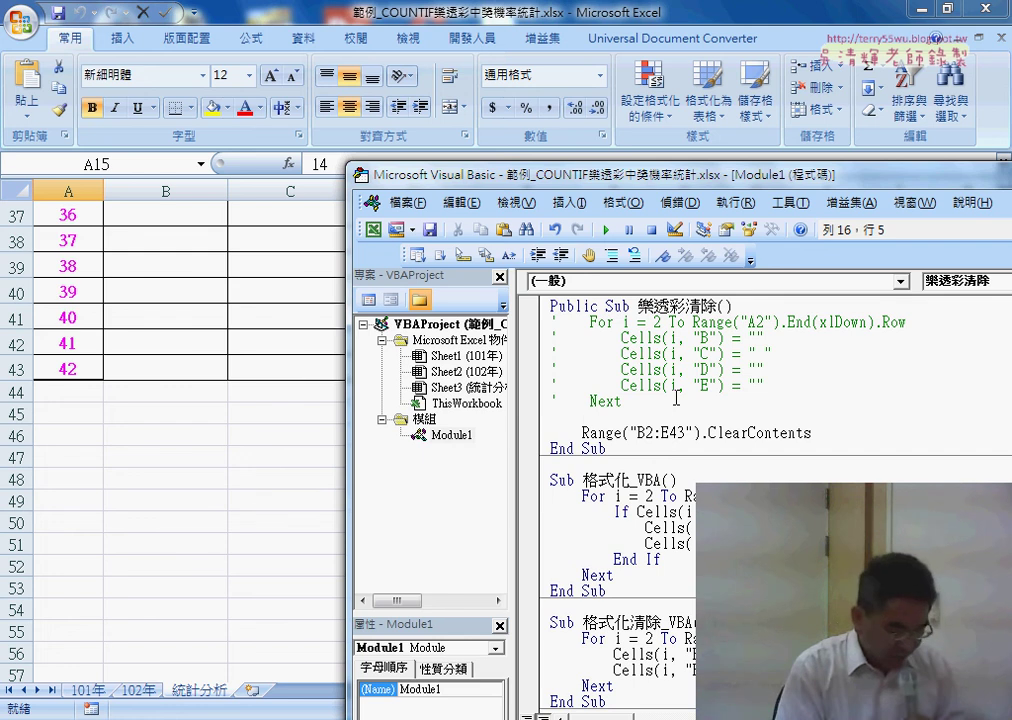
type("r=")
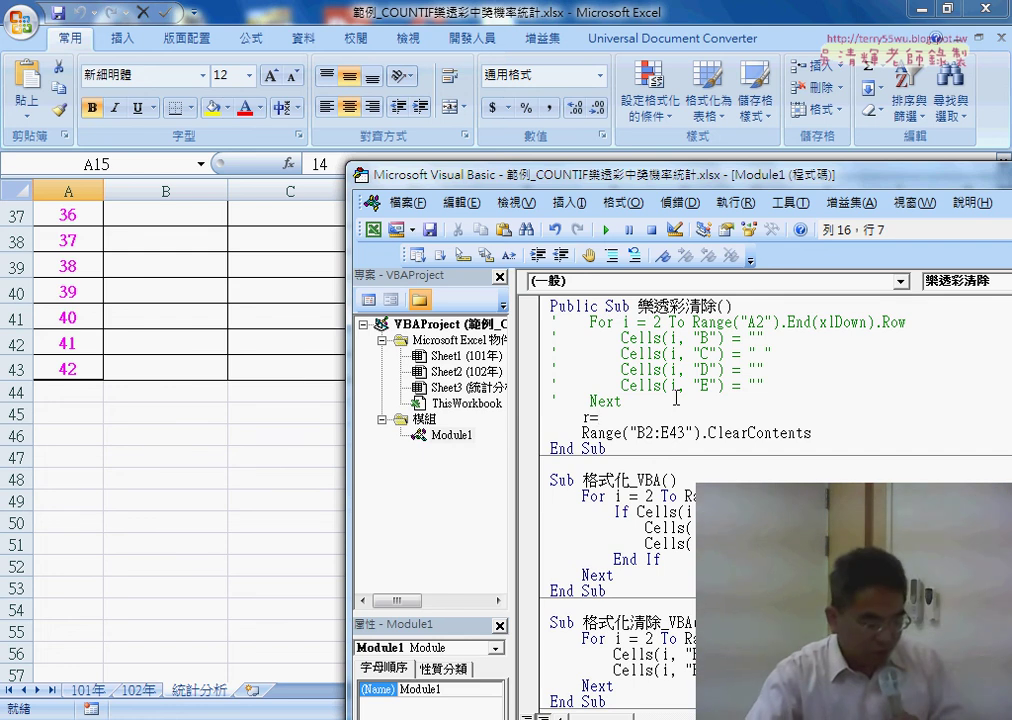
left_click(684, 321)
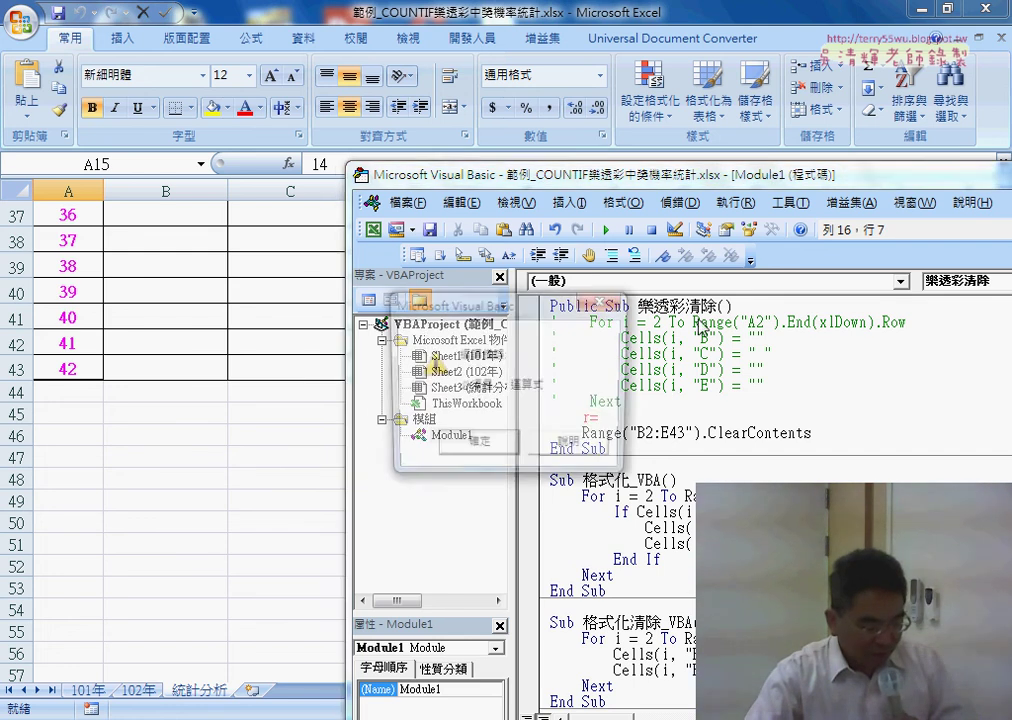
key("Return")
left_click_drag(688, 321, 906, 322)
key("ctrl+c")
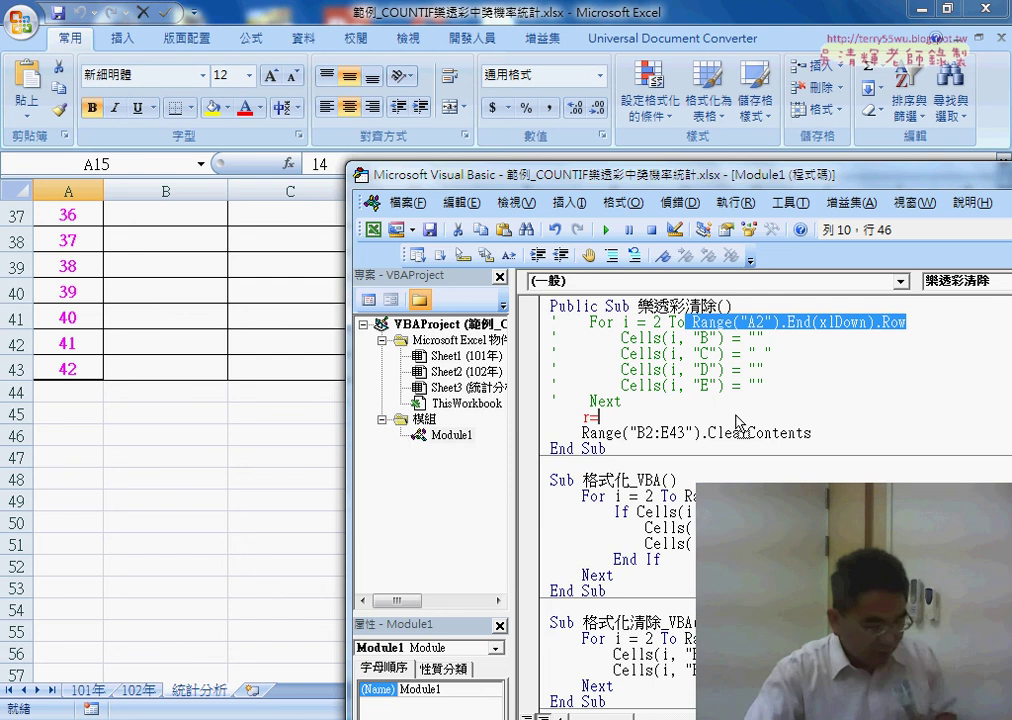
left_click(740, 422)
key("ctrl+v")
left_click(749, 325)
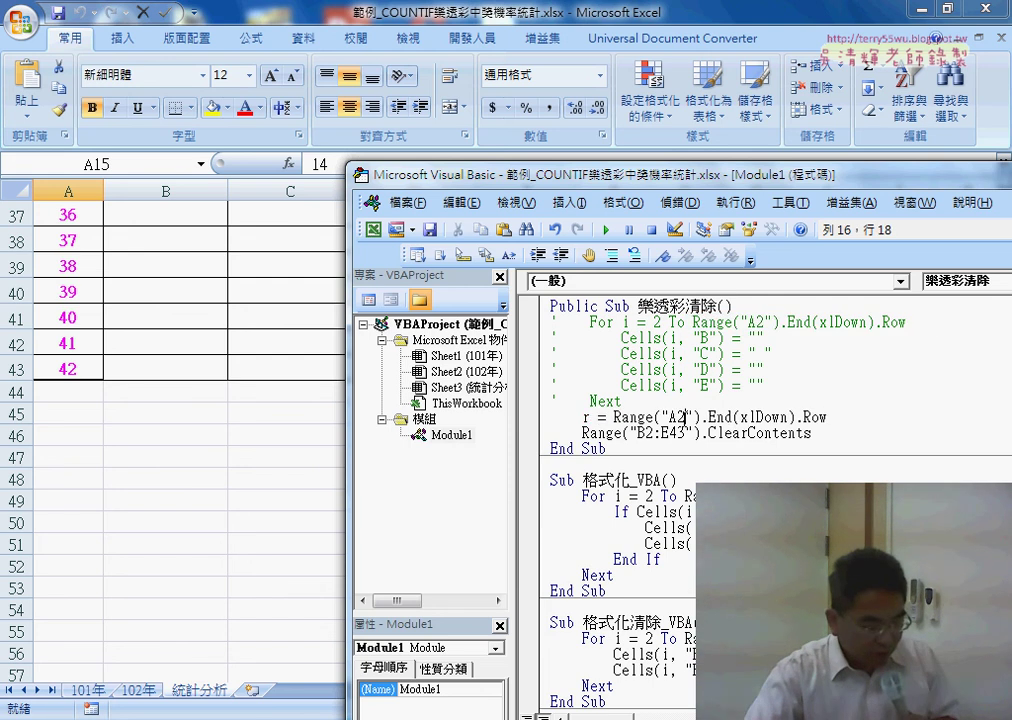
left_click_drag(831, 417, 598, 417)
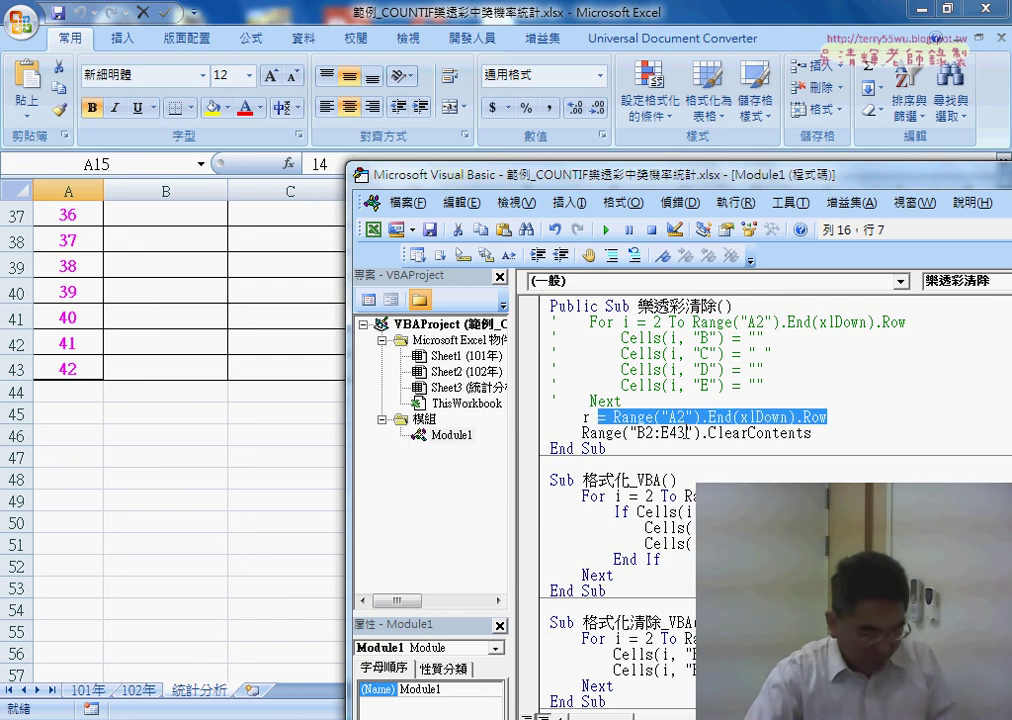
Change the clearing address from "B2:E43" to "B2:E" & r
left_click_drag(690, 433, 672, 433)
key("Delete")
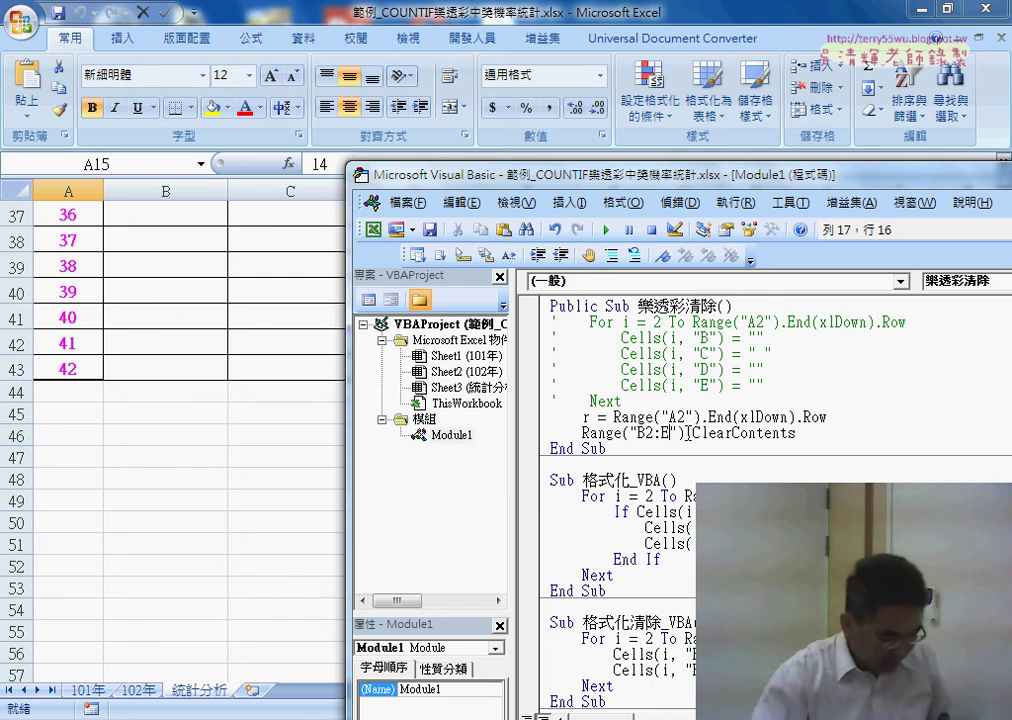
type("\"")
key("Delete")
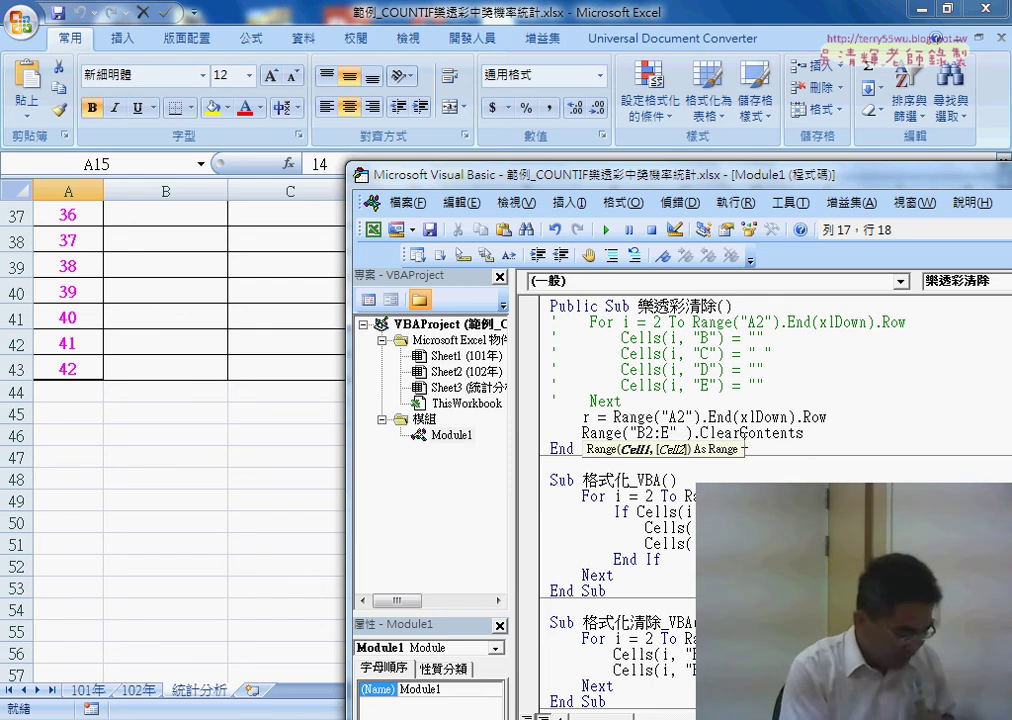
type("& r")
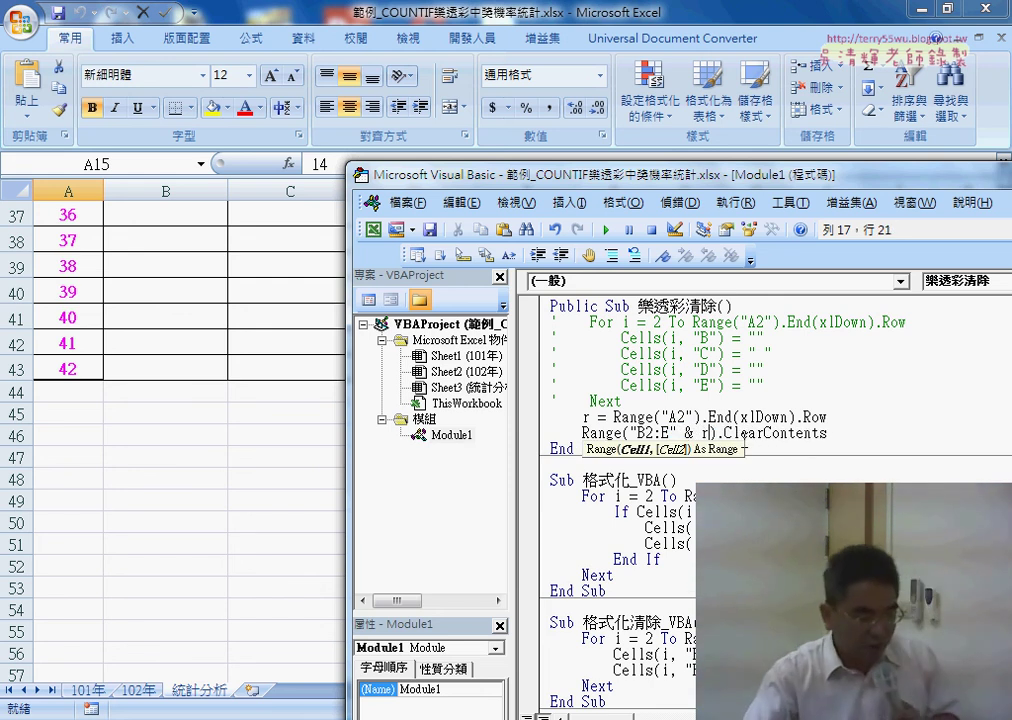
key("Down")
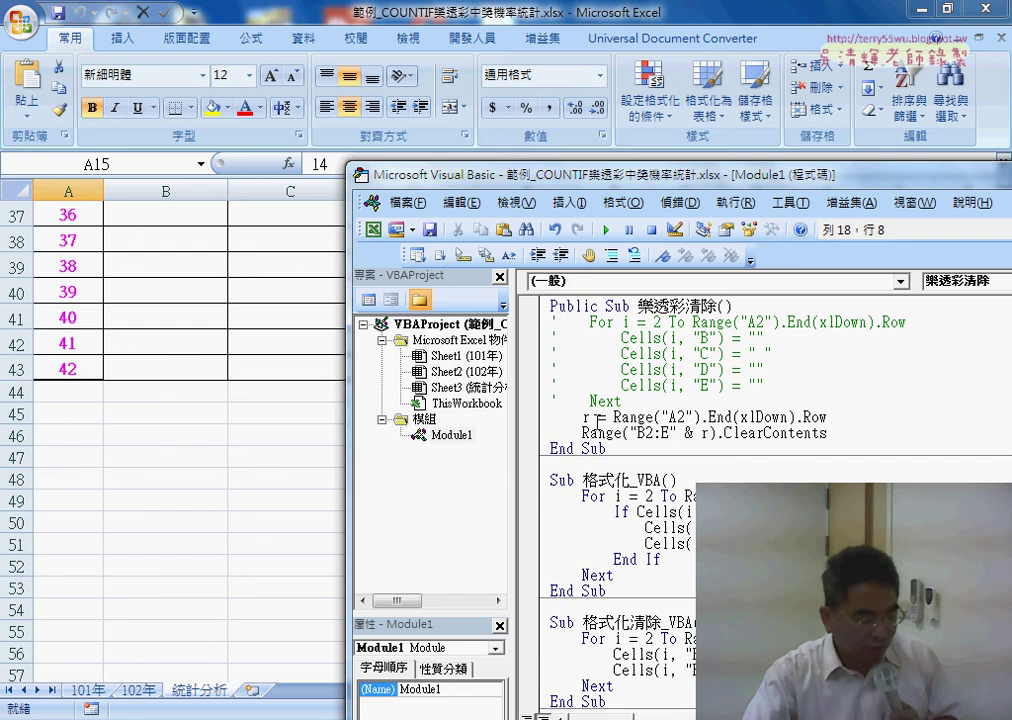
double_click(587, 417)
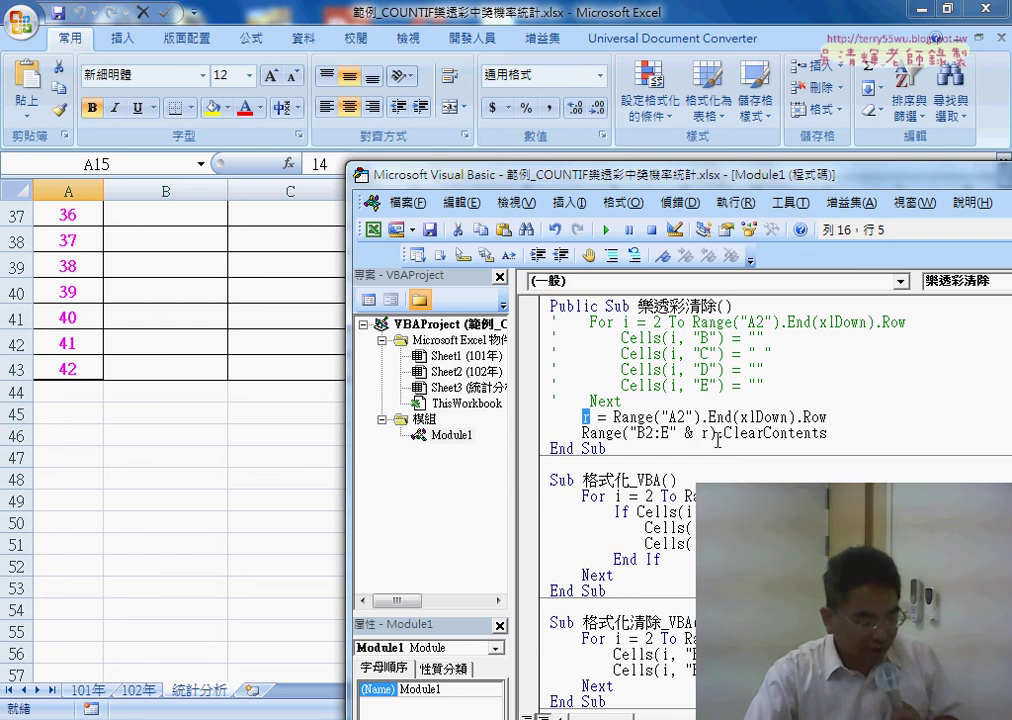
left_click_drag(709, 434, 674, 434)
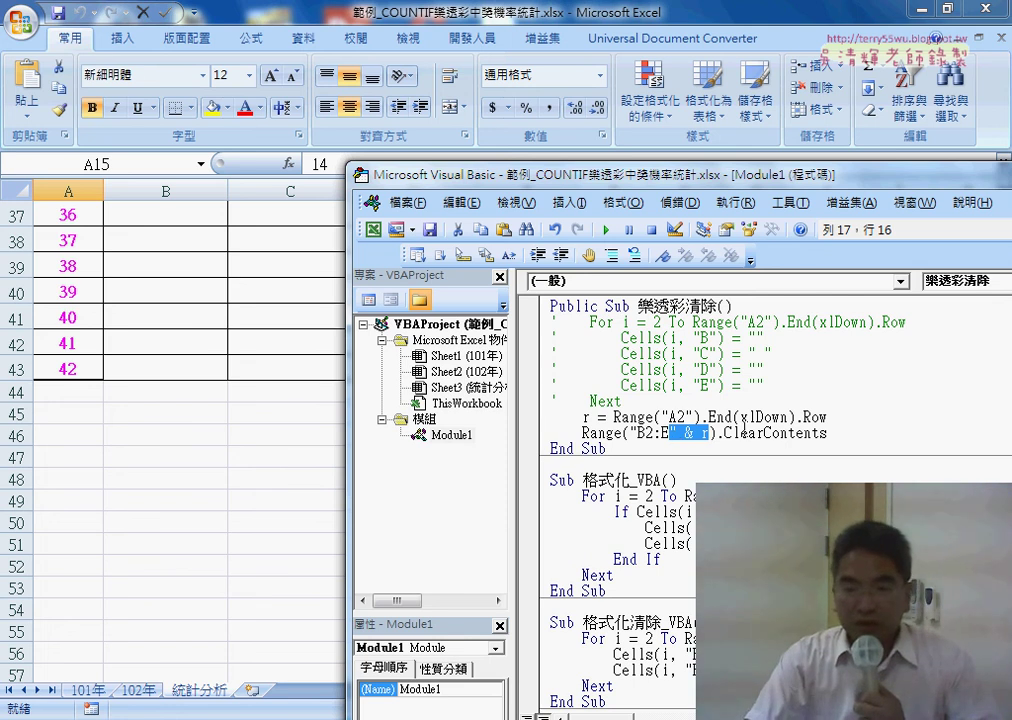
Review the finished 樂透彩 and 樂透彩清除 macros in the code window
scroll(743, 425, "up", 2)
scroll(743, 428, "up", 1)
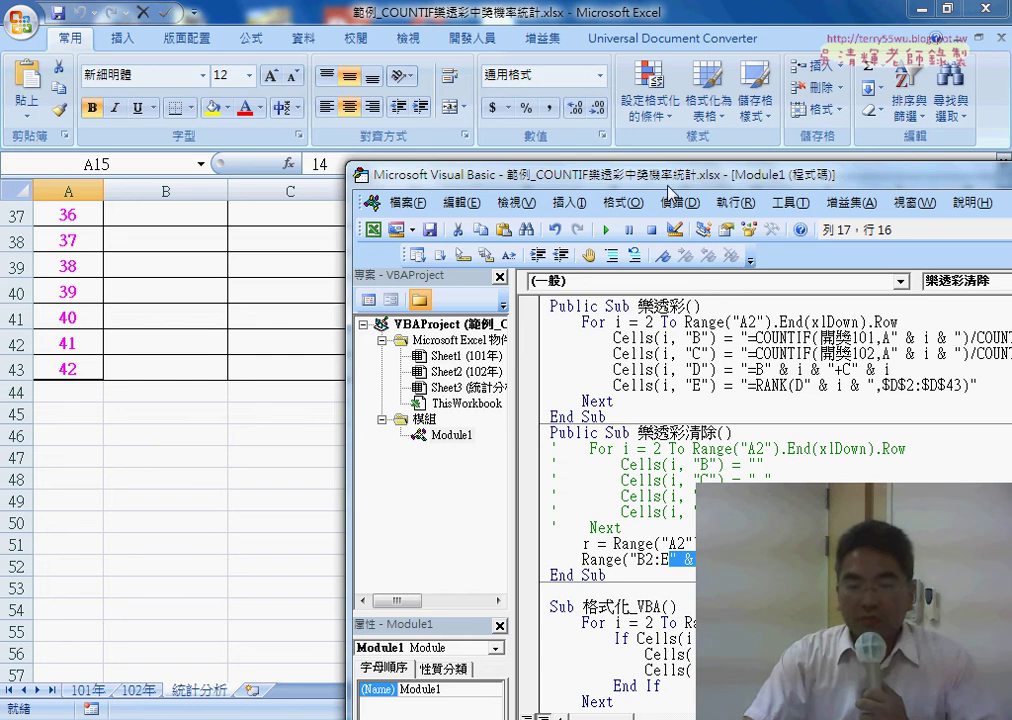
left_click_drag(543, 175, 238, 152)
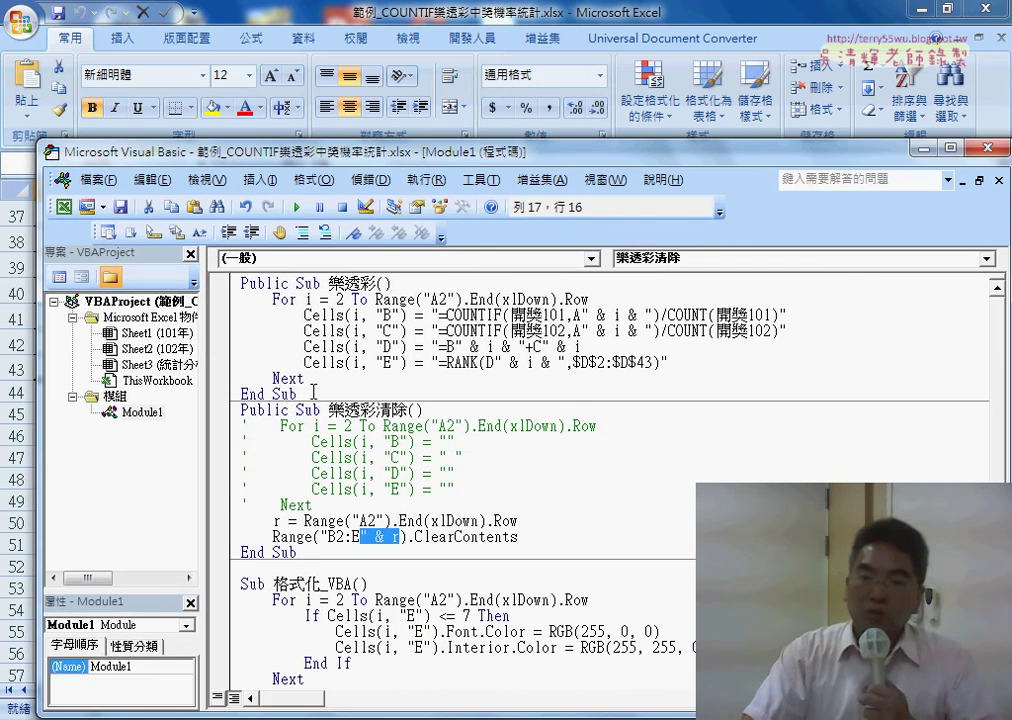
left_click_drag(313, 392, 232, 283)
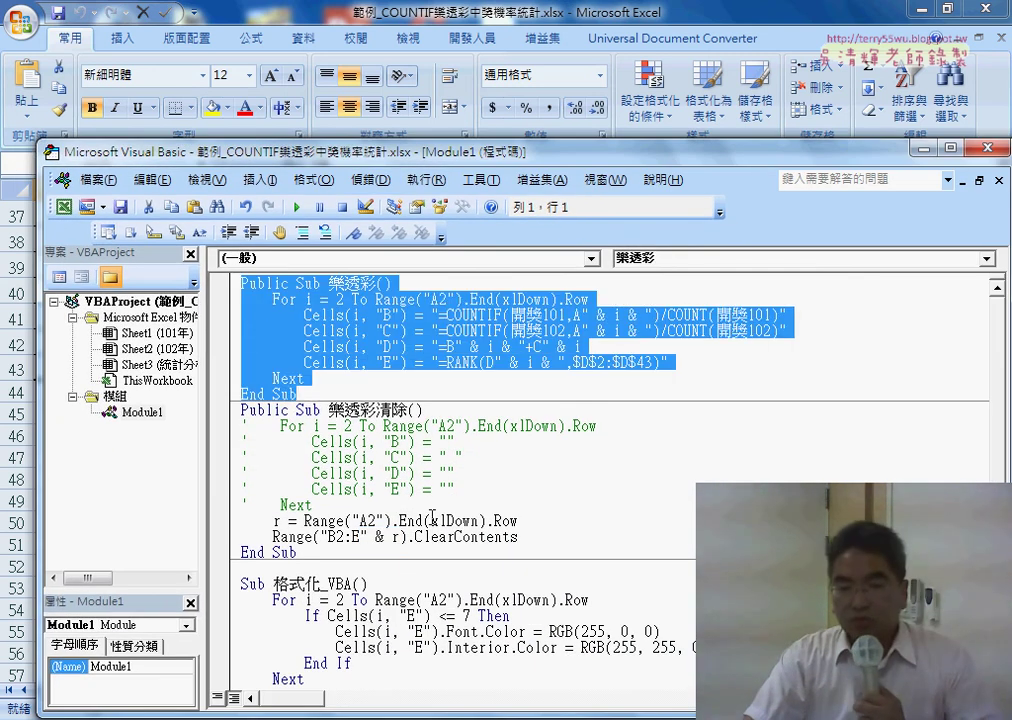
left_click_drag(330, 553, 239, 411)
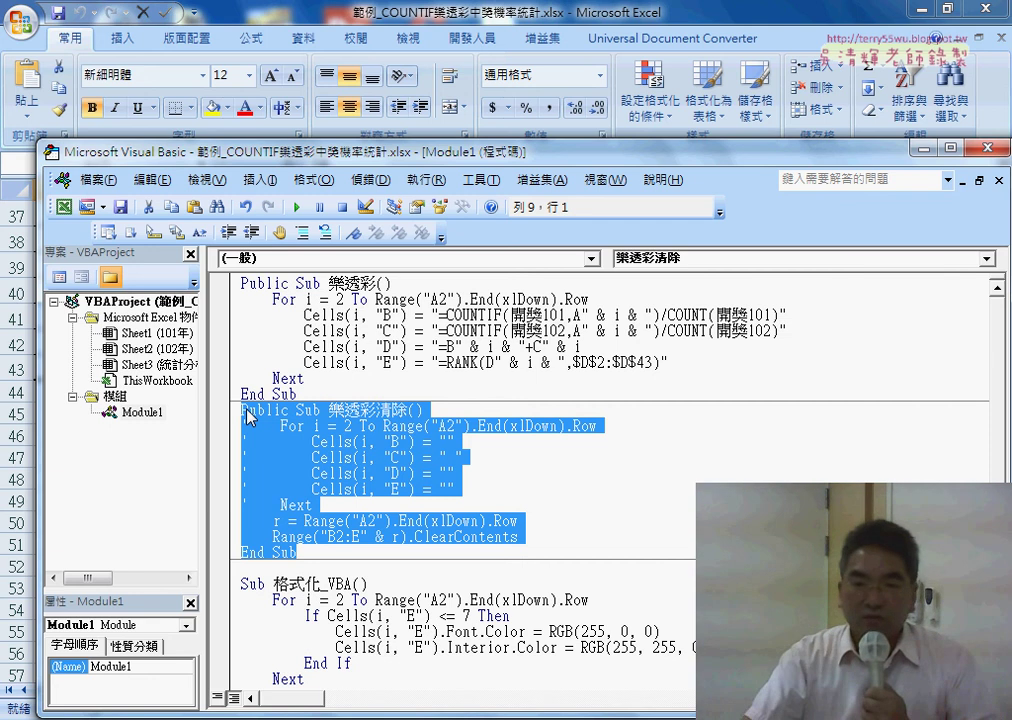
Back on the sheet, create a conditional formatting rule of type 'Use a formula to determine which cells to format'
left_click(527, 8)
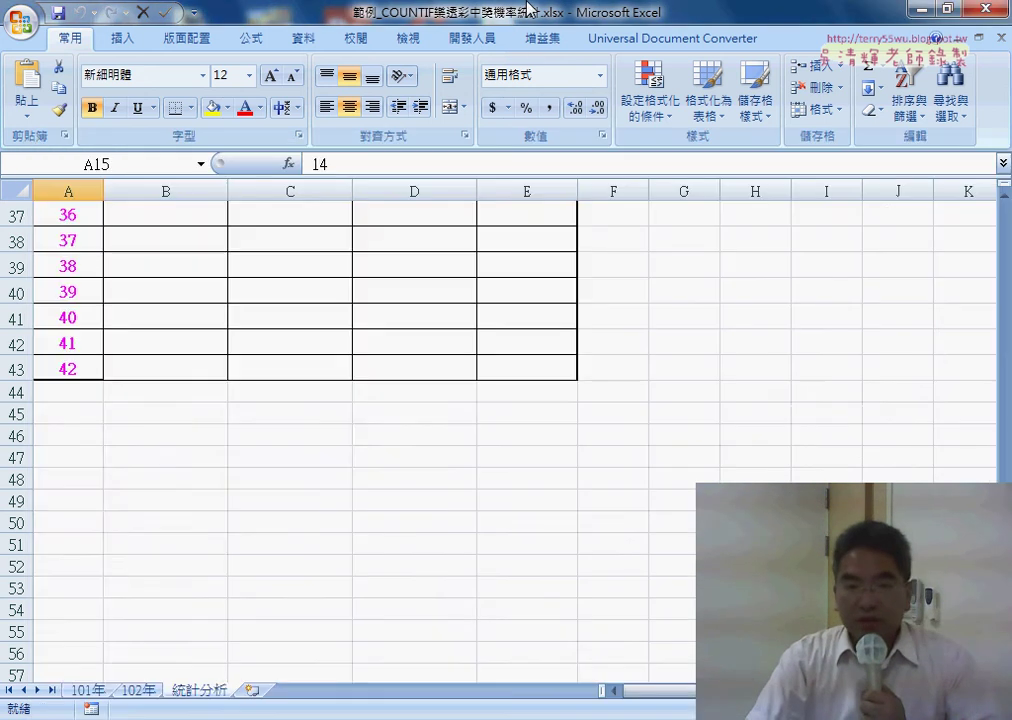
scroll(323, 294, "up", 5)
scroll(323, 294, "up", 7)
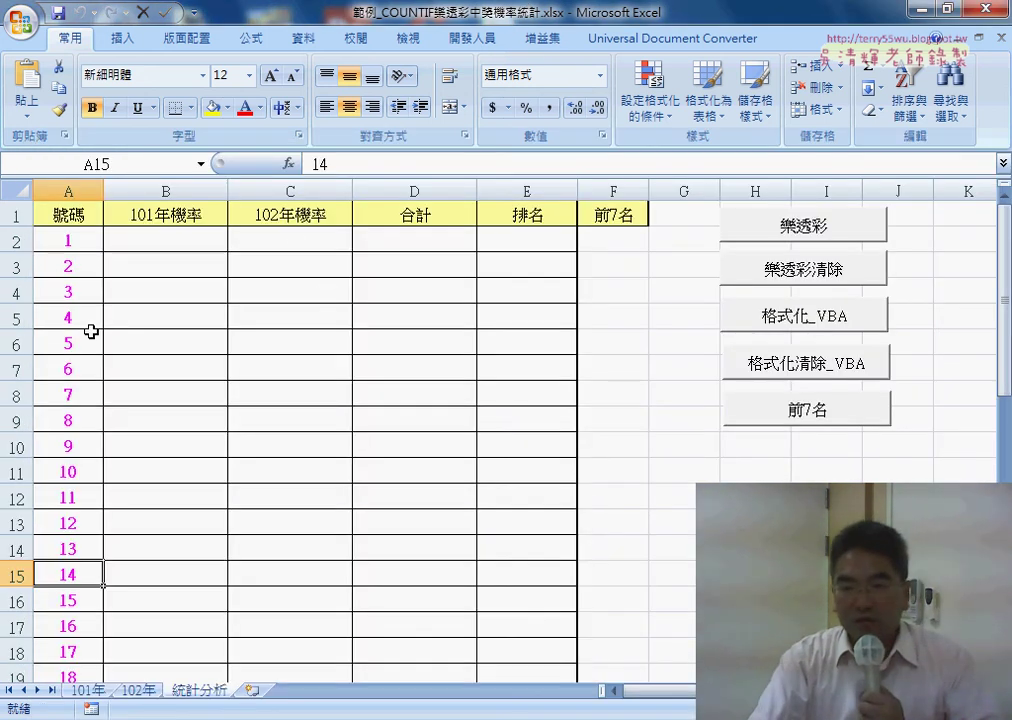
left_click(640, 110)
left_click(660, 366)
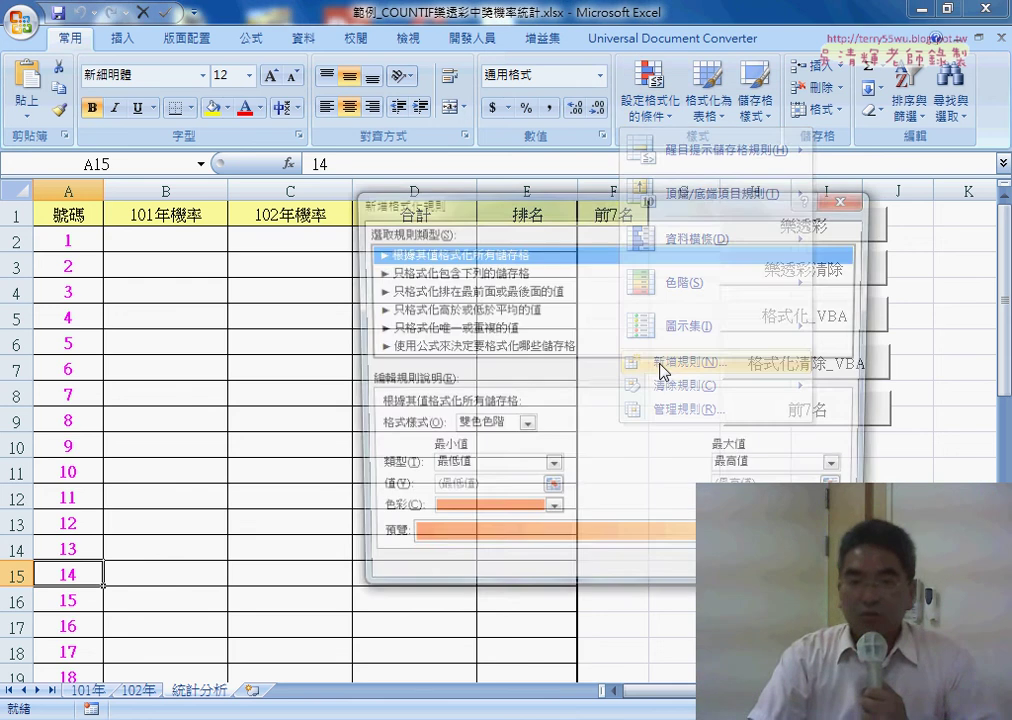
left_click(456, 347)
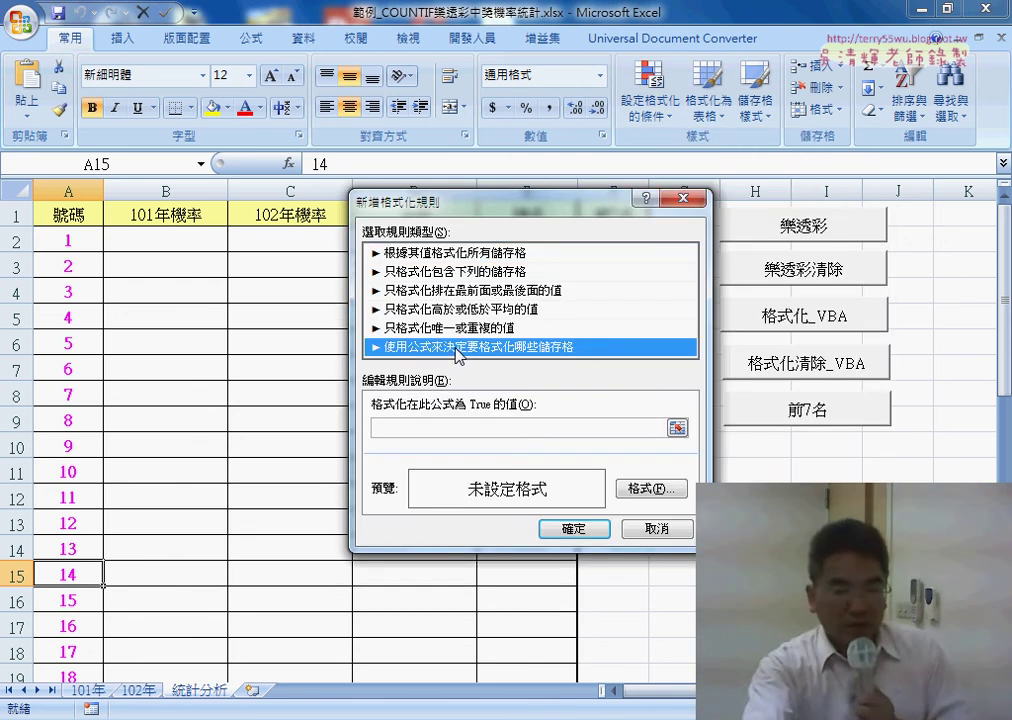